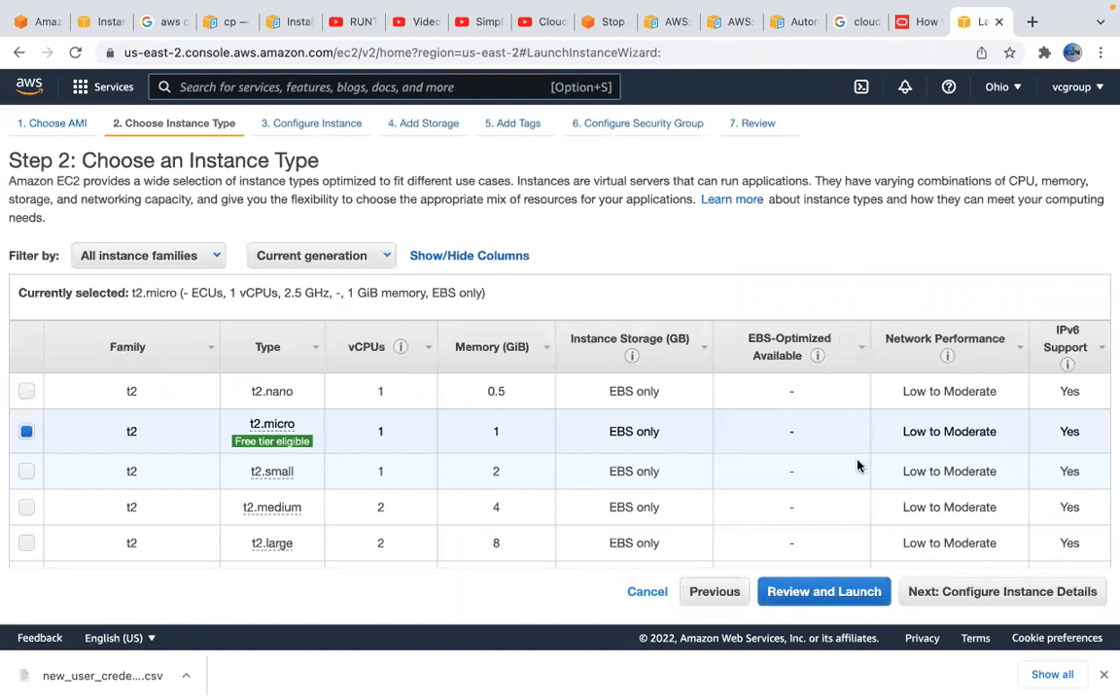
Launch the t2.micro instance with the acknowledged existing key pair baselinekey and open the new instance's refreshed list entry
click(807, 592)
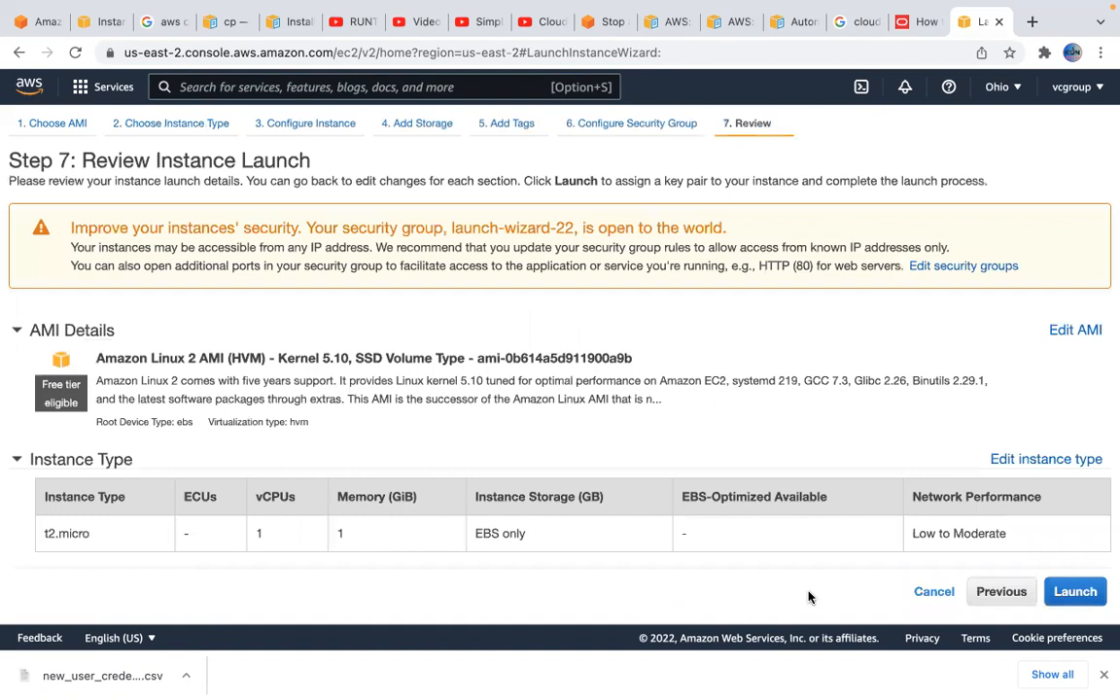
click(1062, 593)
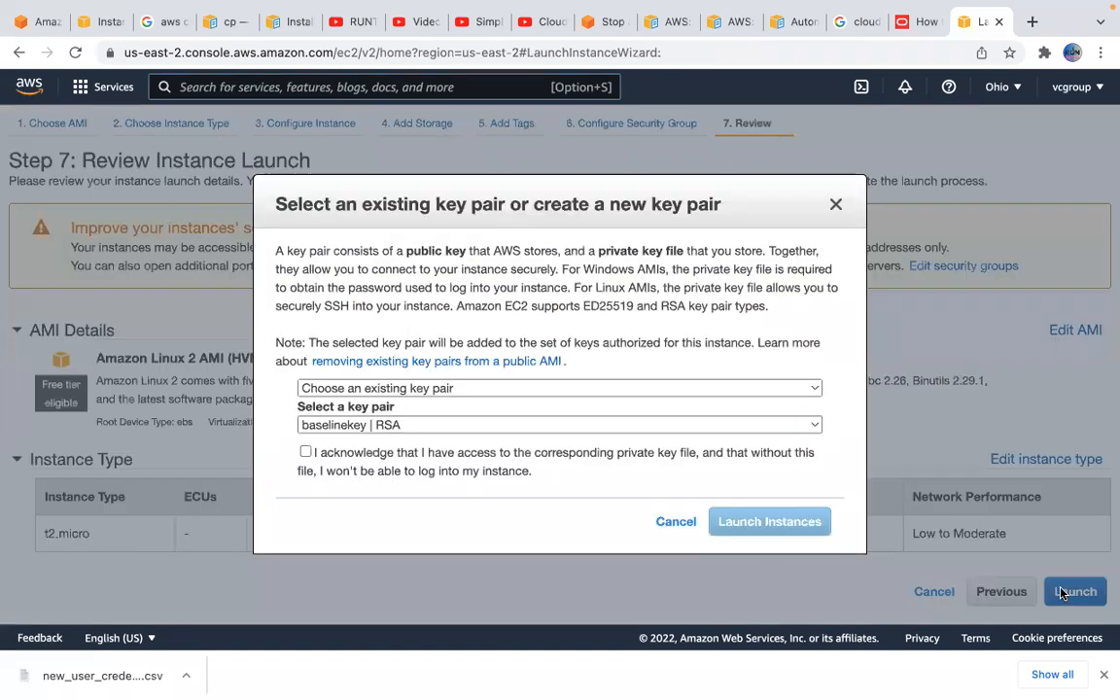
click(306, 452)
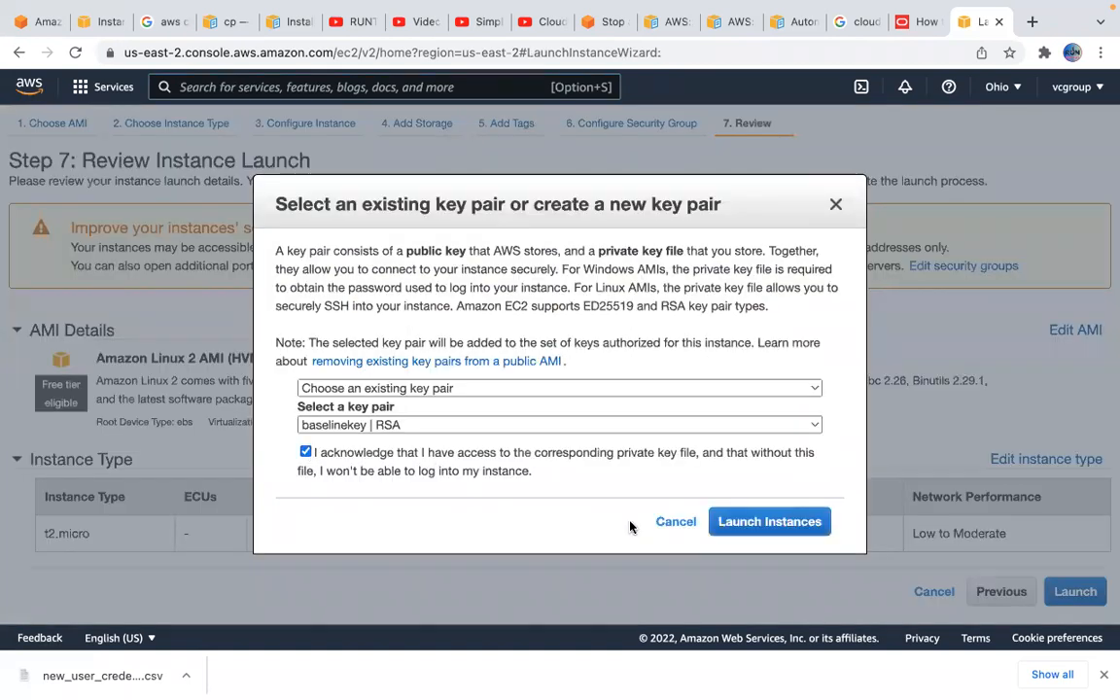
click(778, 522)
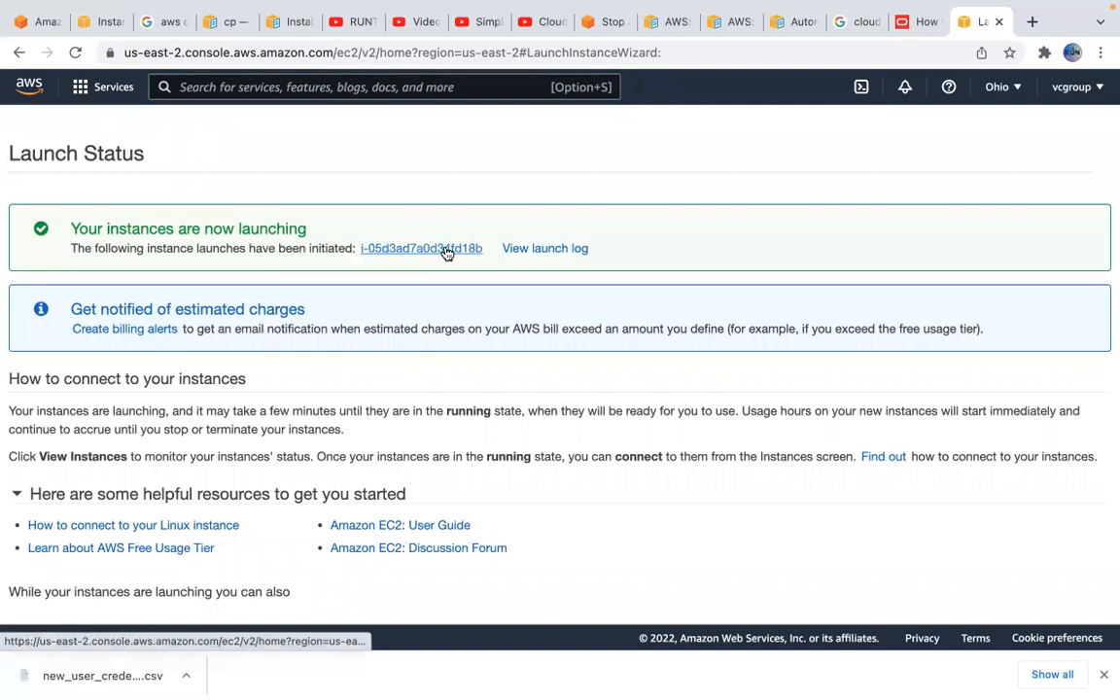
click(446, 250)
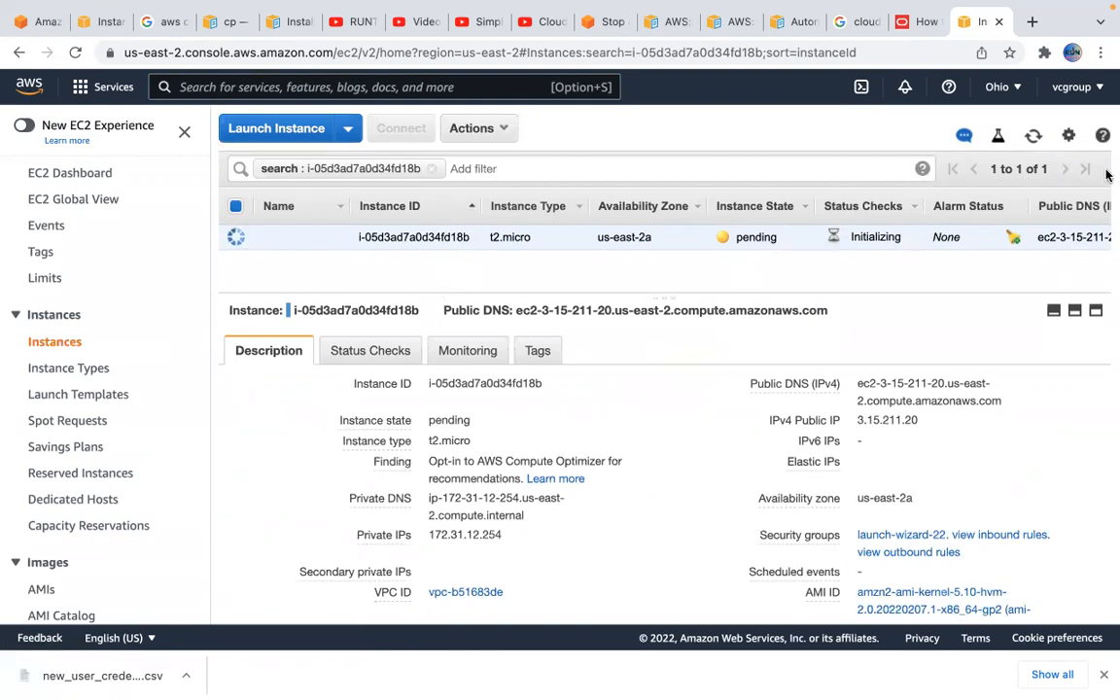
click(1032, 137)
Search Google in a new browser tab for "sample java project for jenkins"
click(1032, 22)
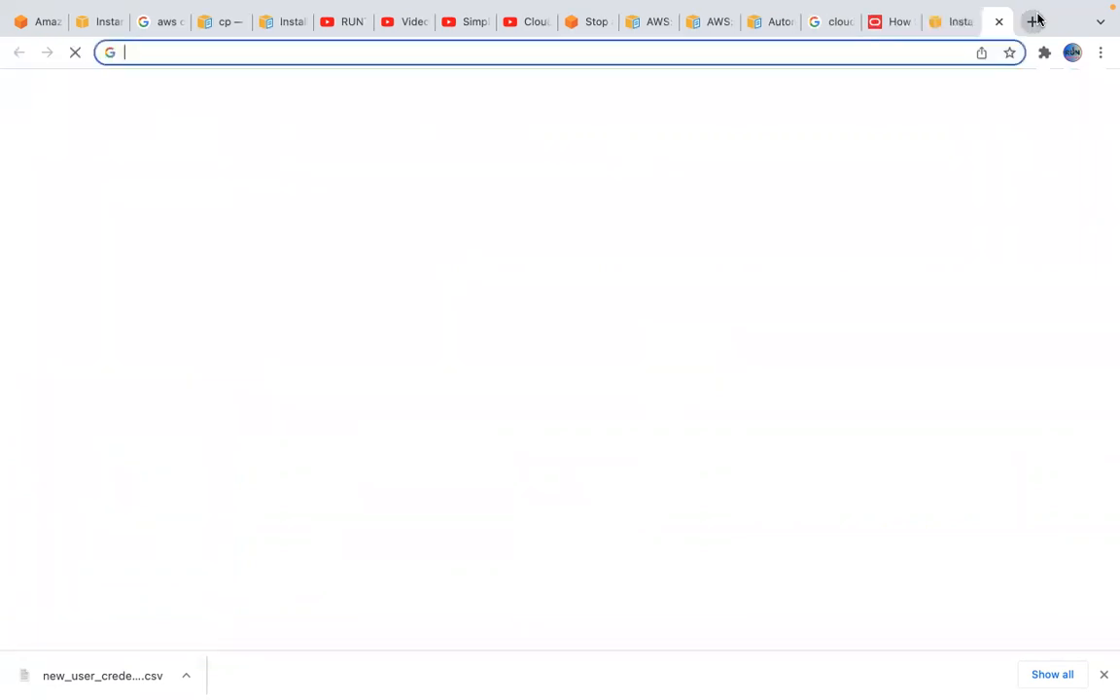
text(sample)
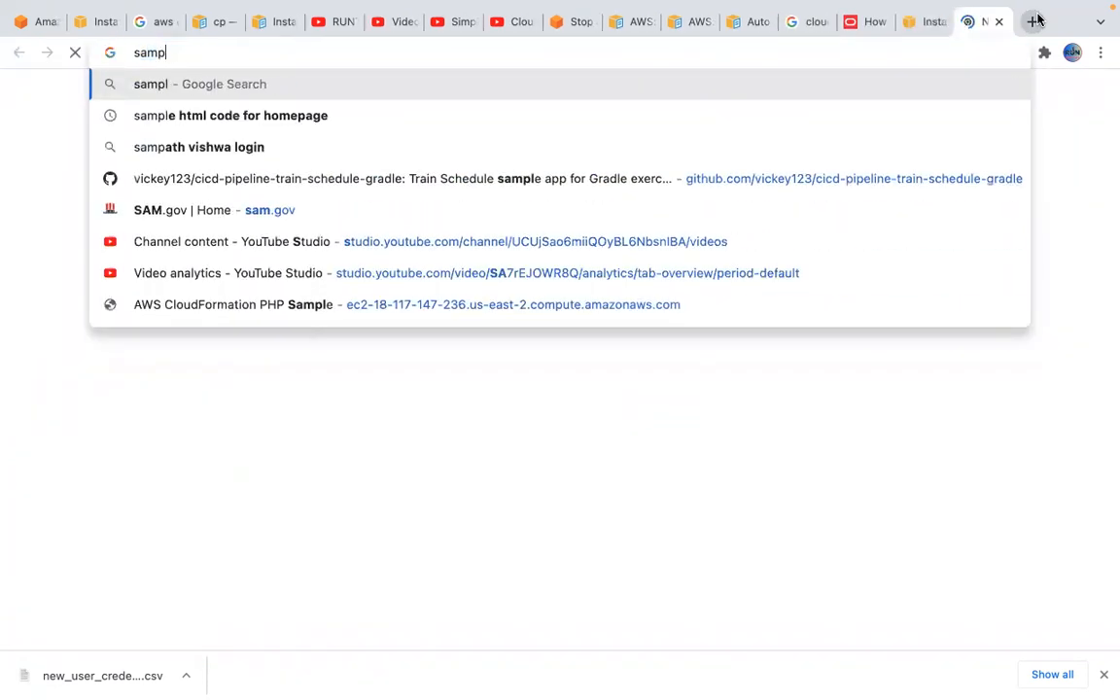
text( java proj)
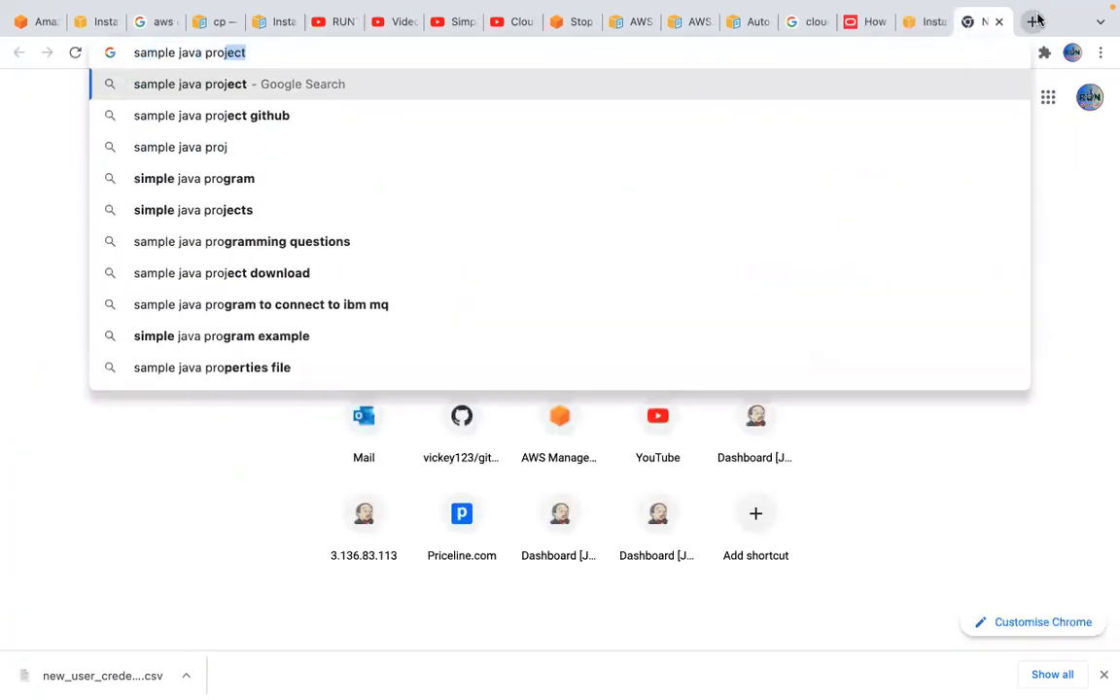
text(ect for je)
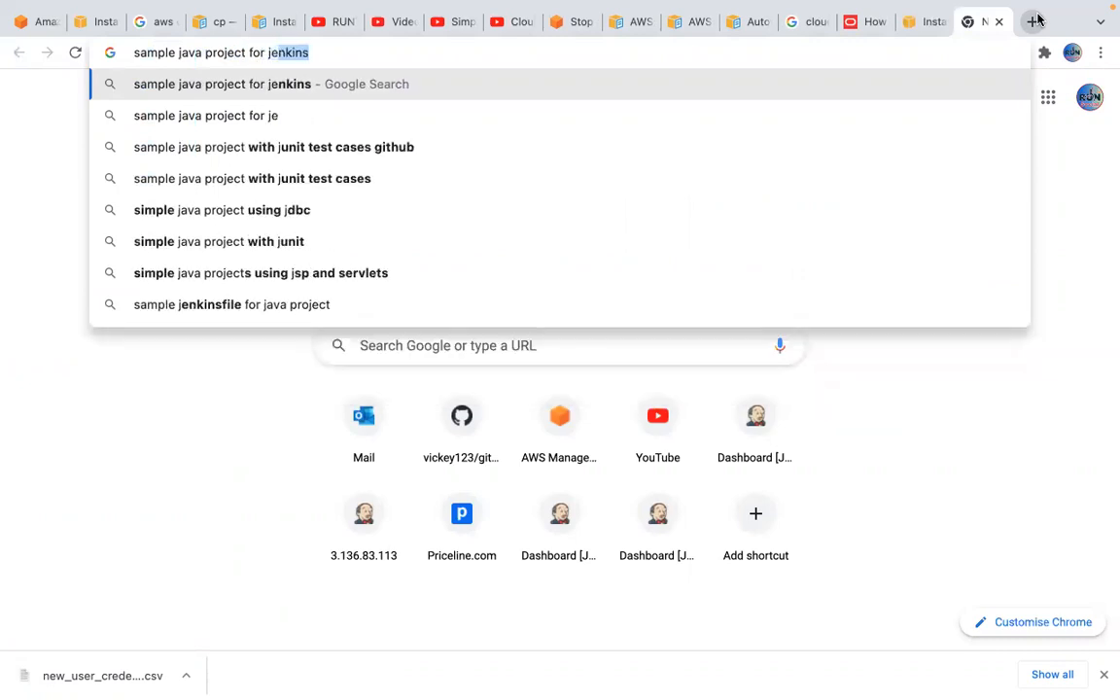
text(nkins)
key(Return)
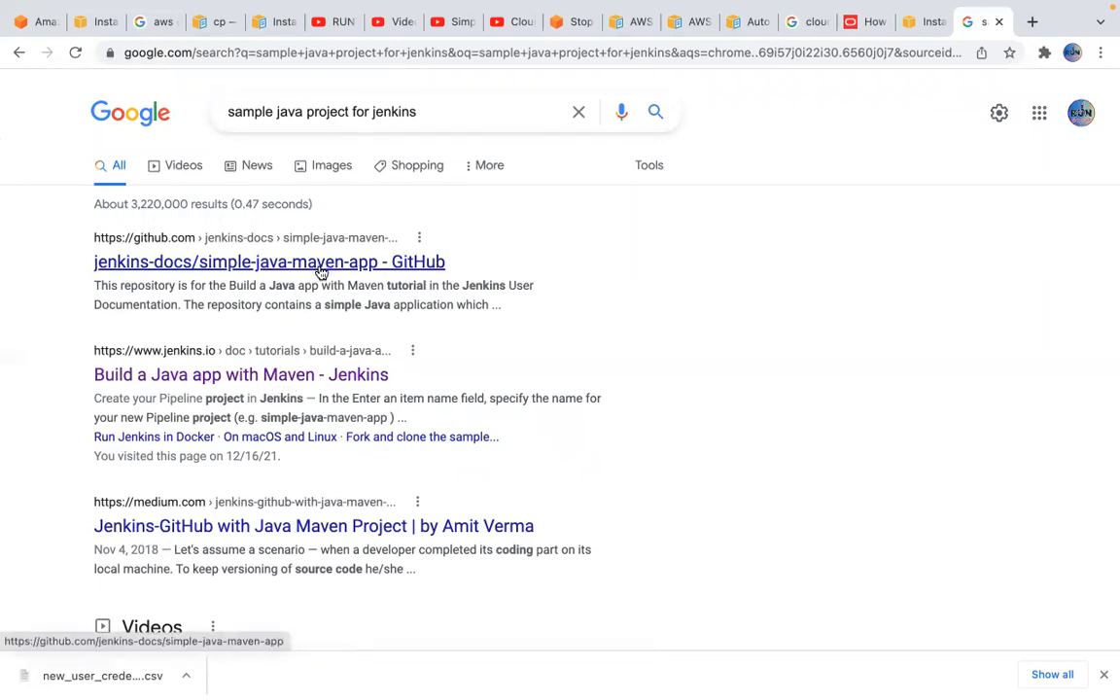
Open the Jenkins tutorial "Build a Java app with Maven" separately and examine its prerequisites and Docker run instructions
right_click(280, 384)
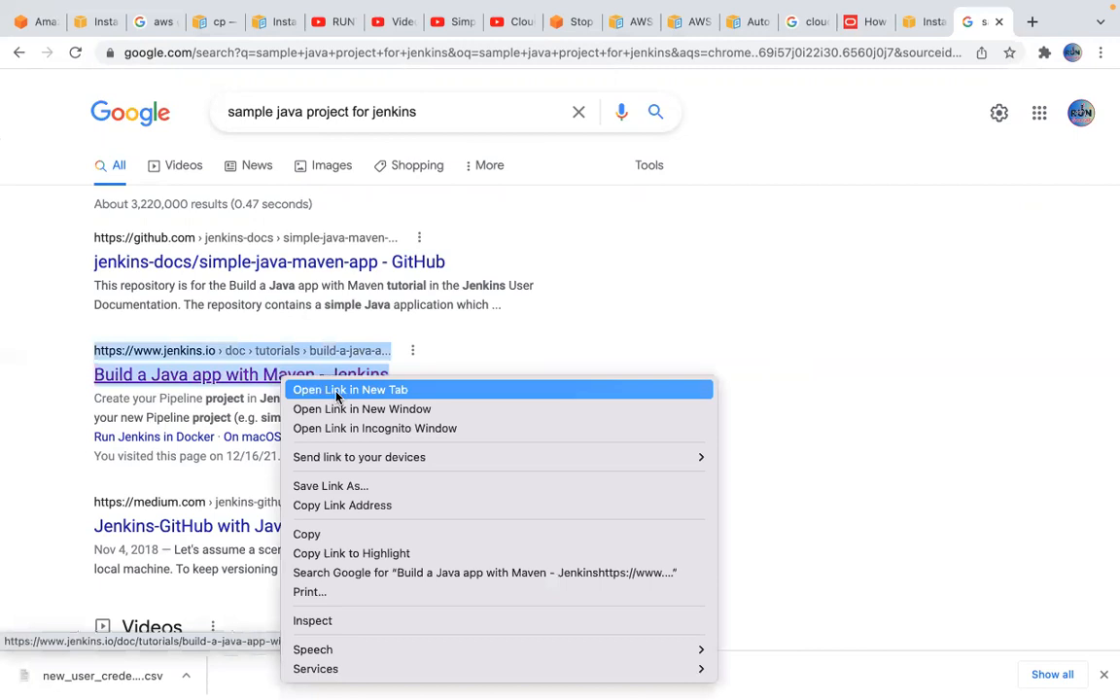
click(790, 157)
click(986, 24)
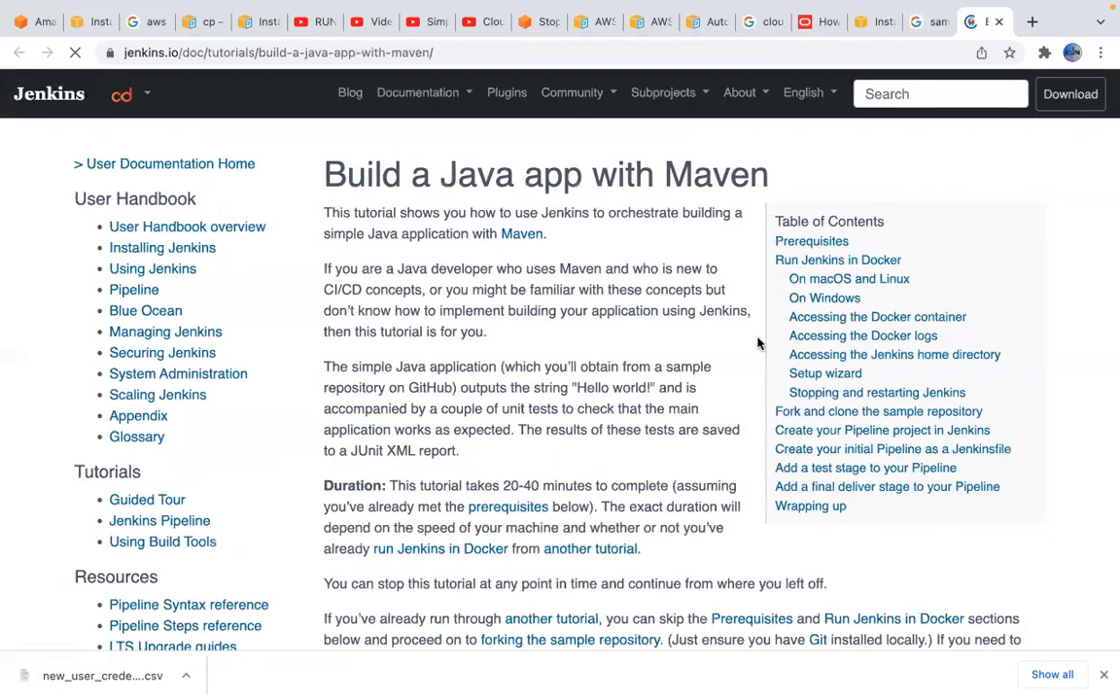
scroll(586, 383, down, 2)
scroll(587, 380, down, 6)
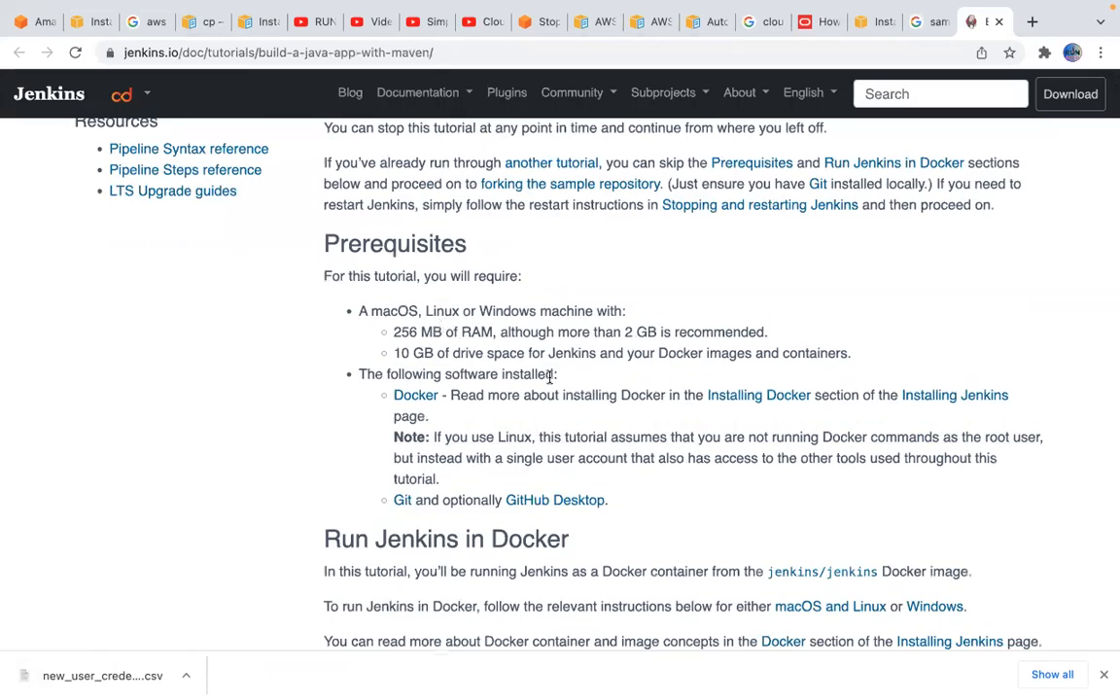
scroll(549, 379, down, 10)
scroll(549, 384, down, 20)
scroll(549, 378, down, 5)
scroll(772, 306, down, 5)
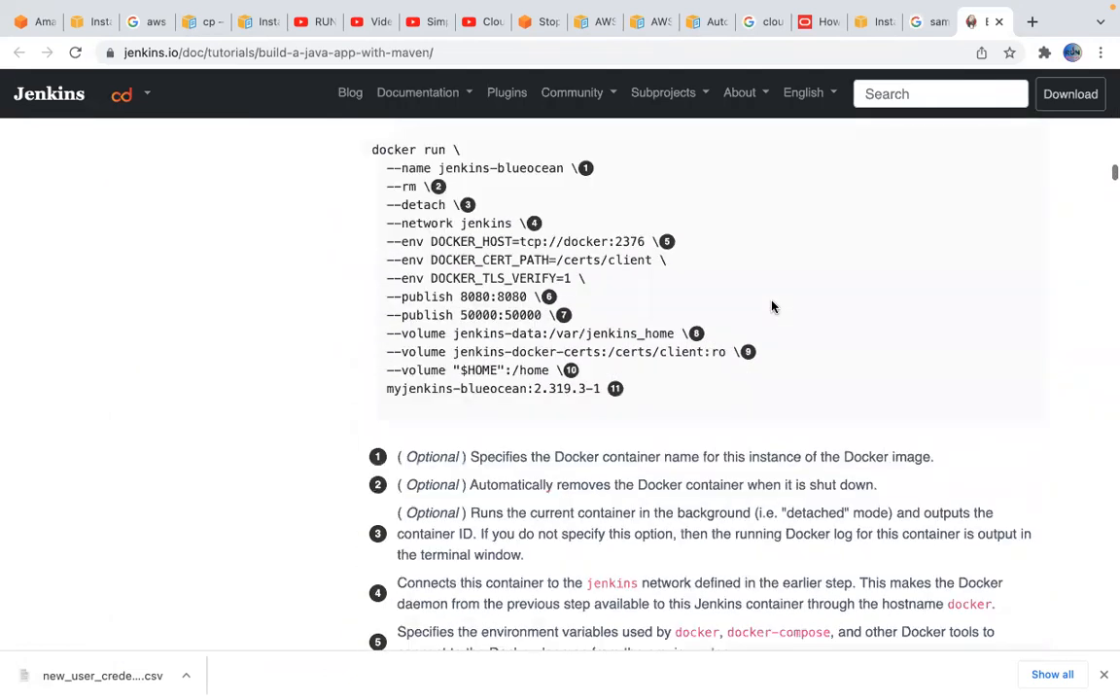
Return to the EC2 instance and copy the example SSH command from its standalone SSH client connection instructions
click(921, 22)
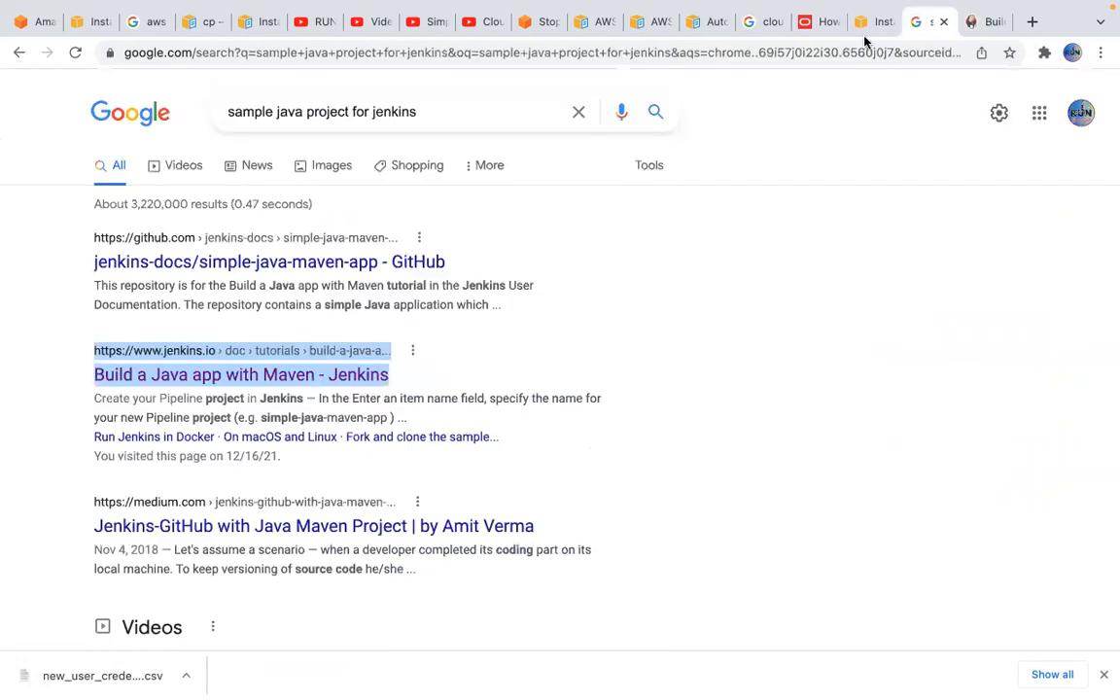
click(863, 22)
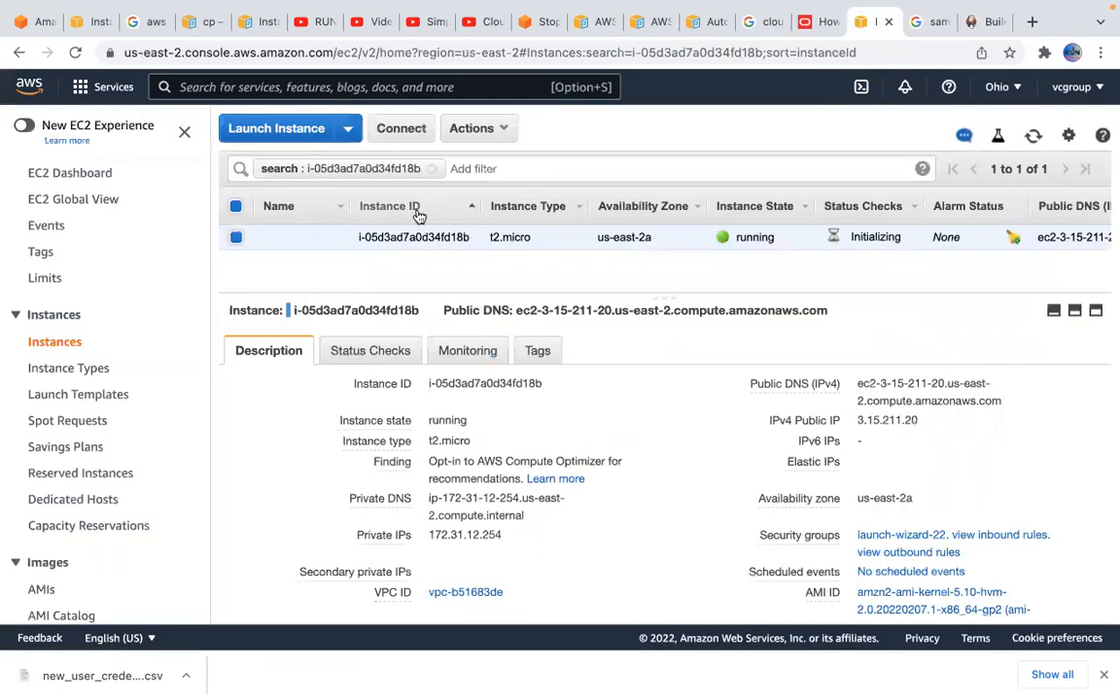
click(402, 134)
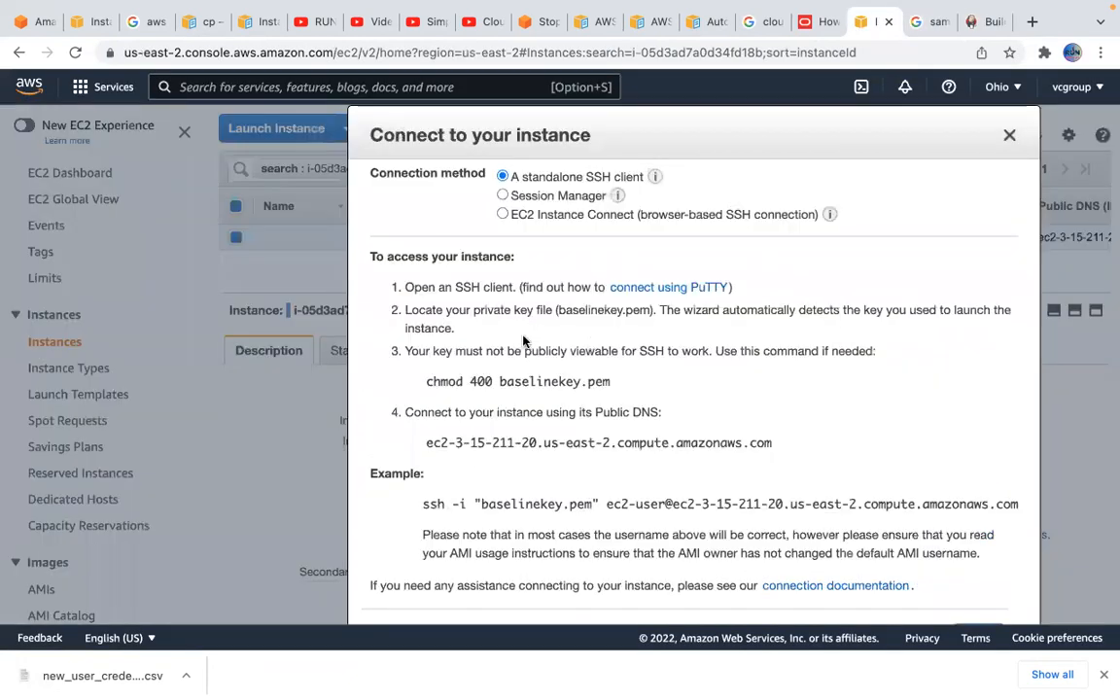
drag(421, 504, 1013, 501)
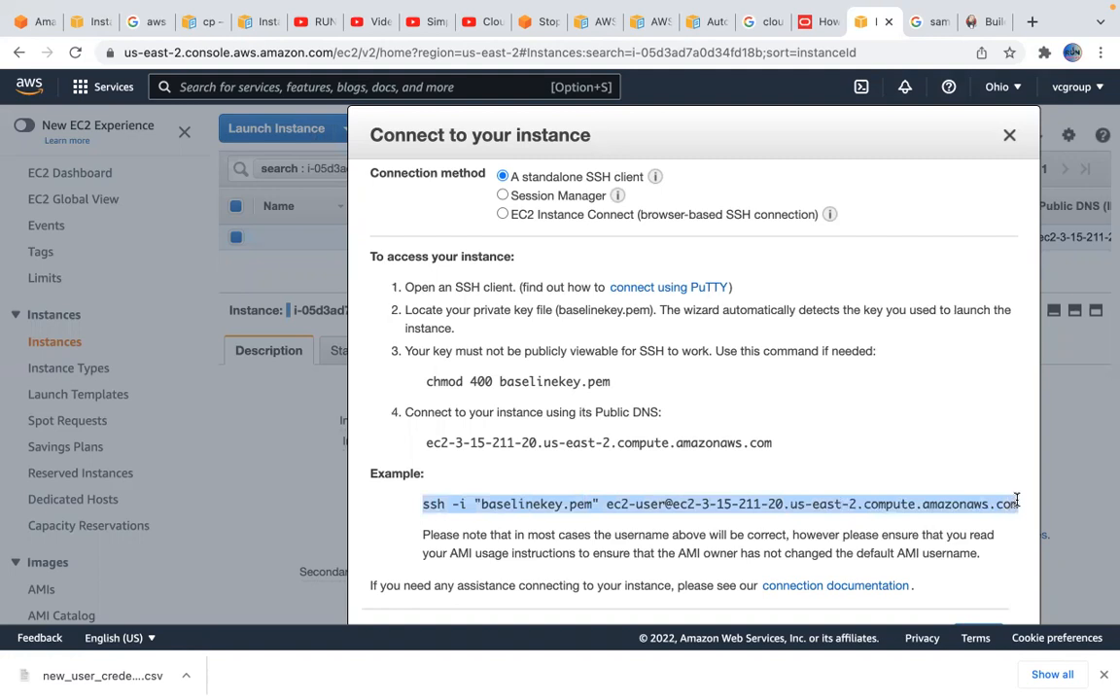
Switch to Terminal and change the working directory to Downloads
mouse_move(655, 683)
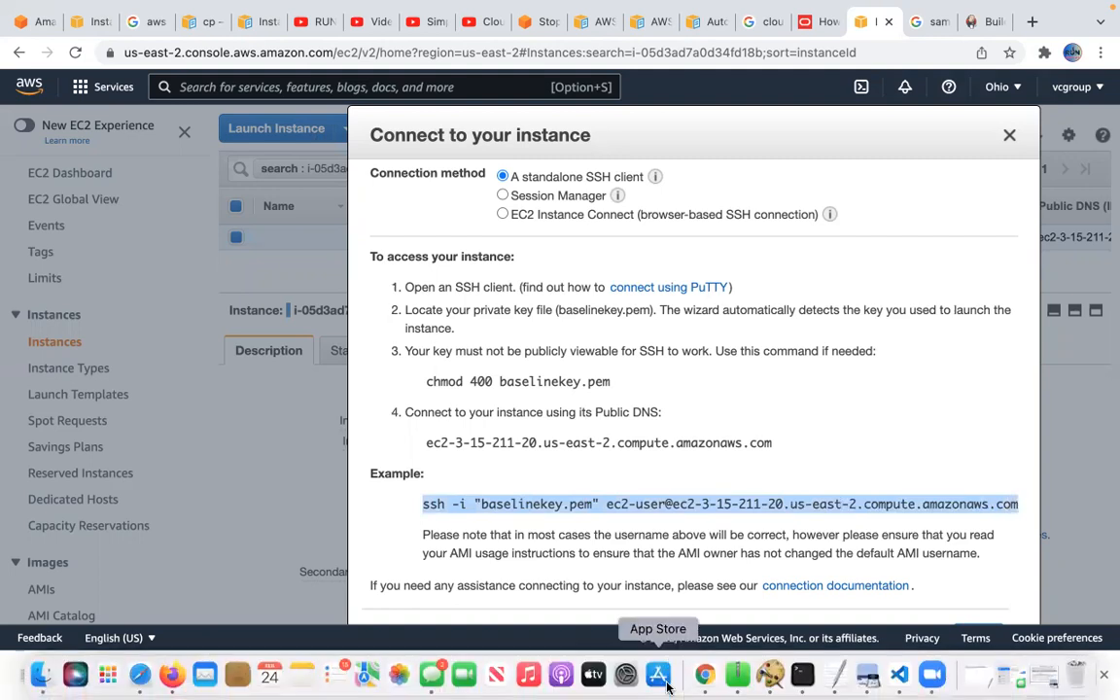
click(802, 675)
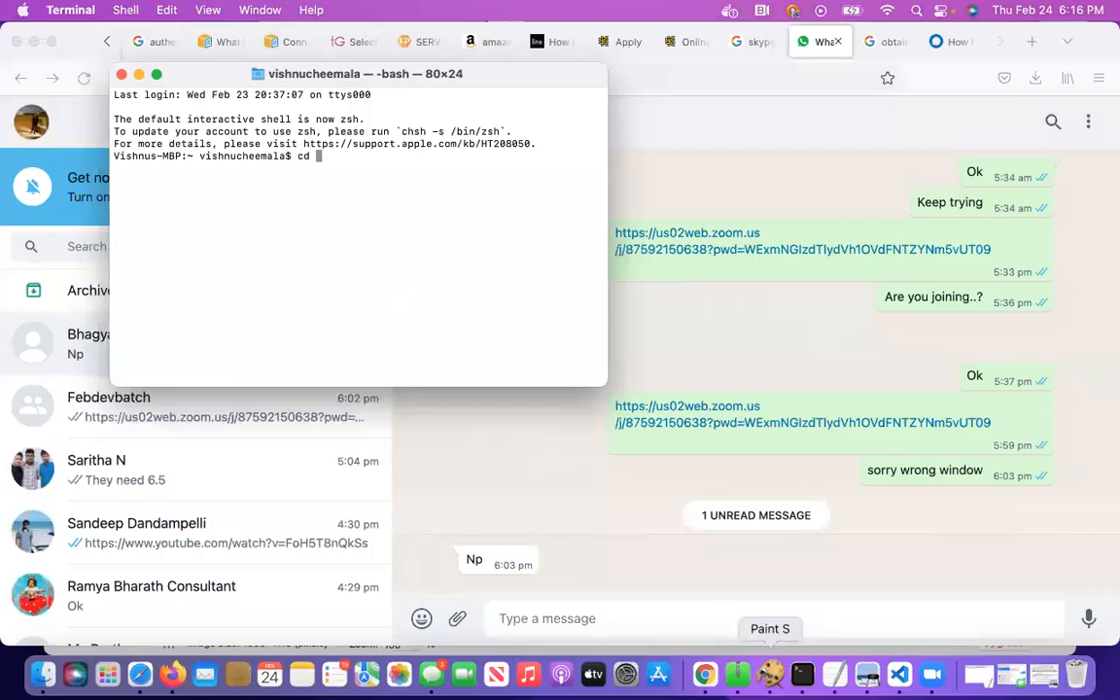
text(cd Dow)
key(Tab)
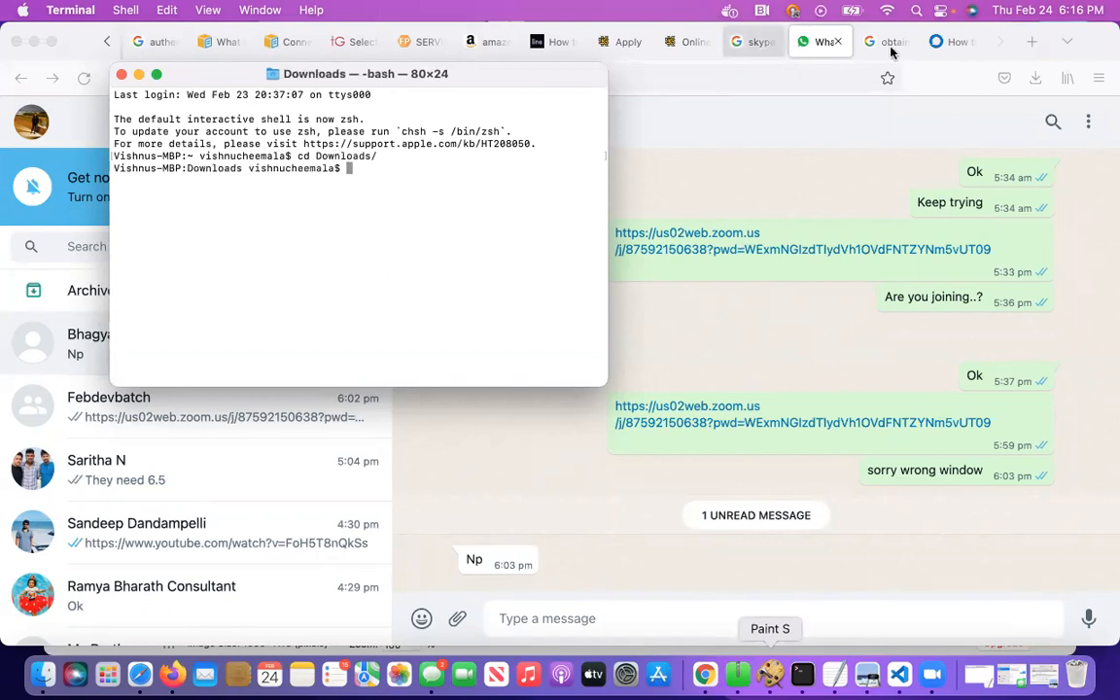
Close the WhatsApp page in the Firefox window behind and return to Terminal
click(840, 43)
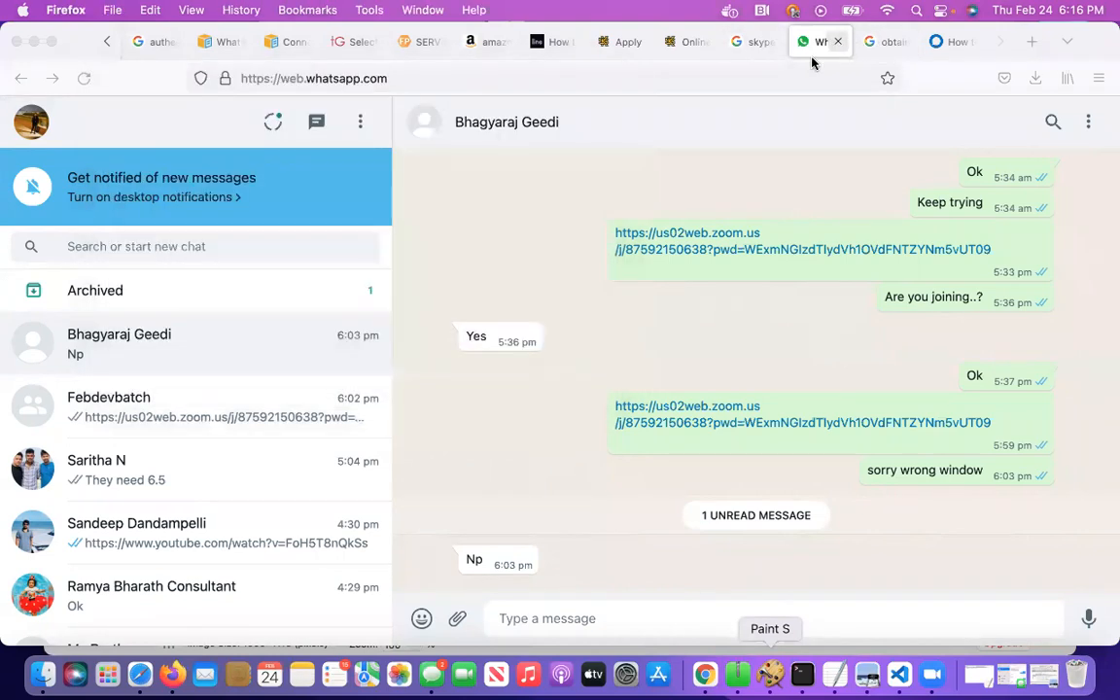
click(840, 43)
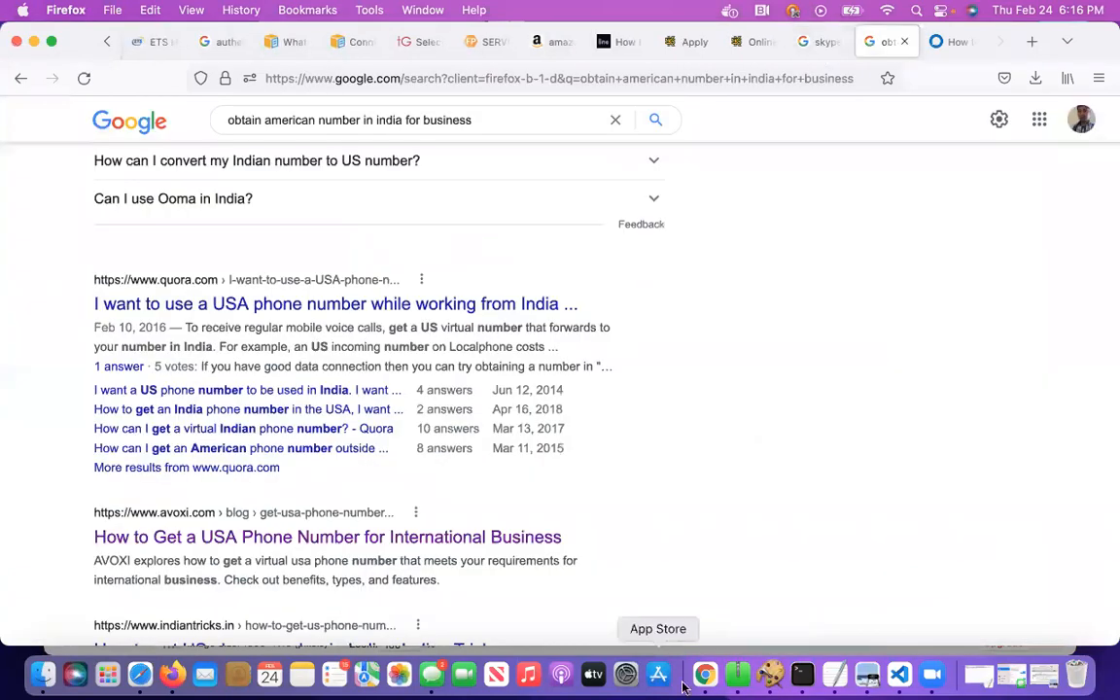
click(799, 675)
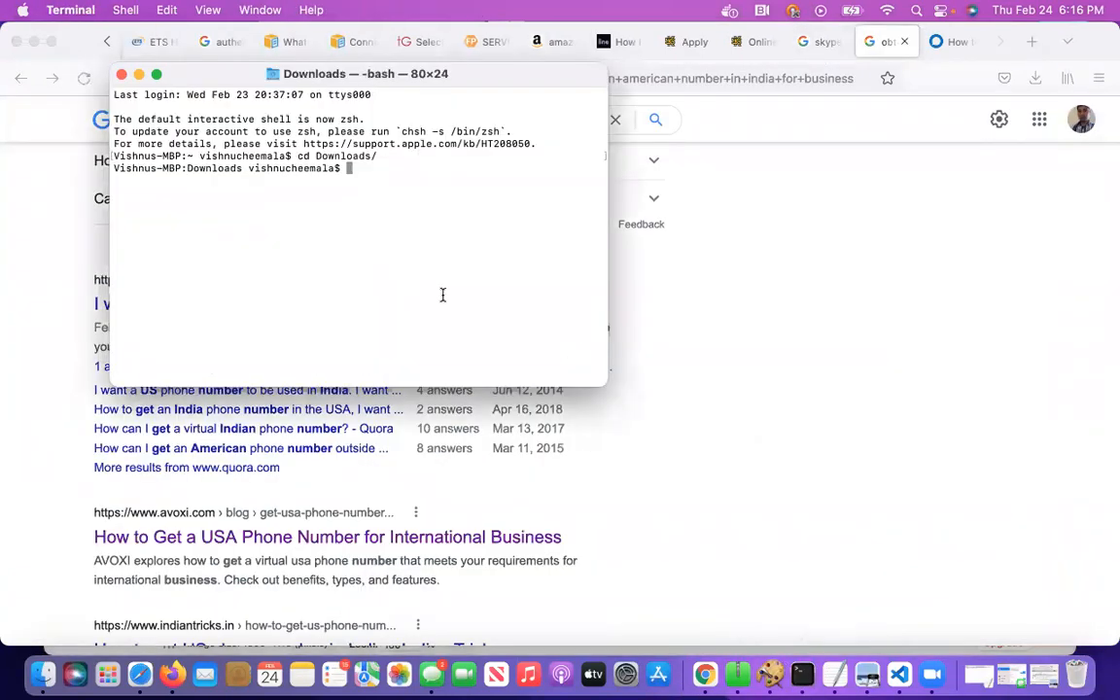
Clear the terminal output and enlarge the terminal text by three increments
text(clear)
key(Return)
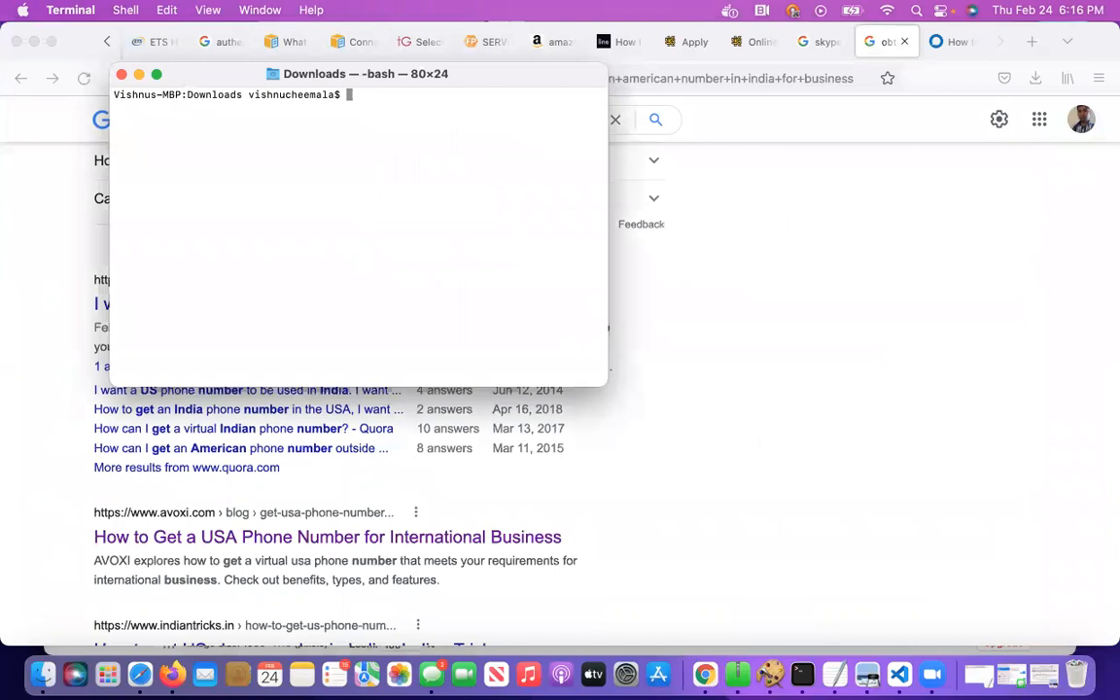
key(super+plus)
key(super+plus)
key(super+plus)
key(super+plus)
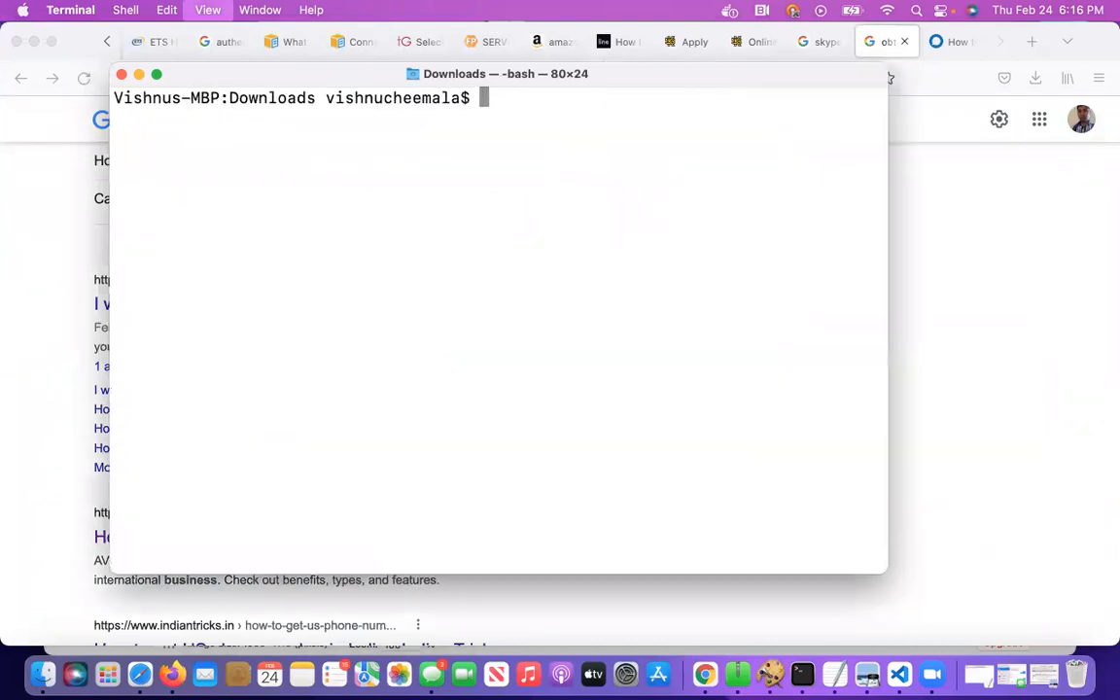
Connect to the EC2 instance as ec2-user with the copied SSH command using baselinekey.pem, answering yes to trust the host
key(super+v)
key(Return)
text(yes)
key(Return)
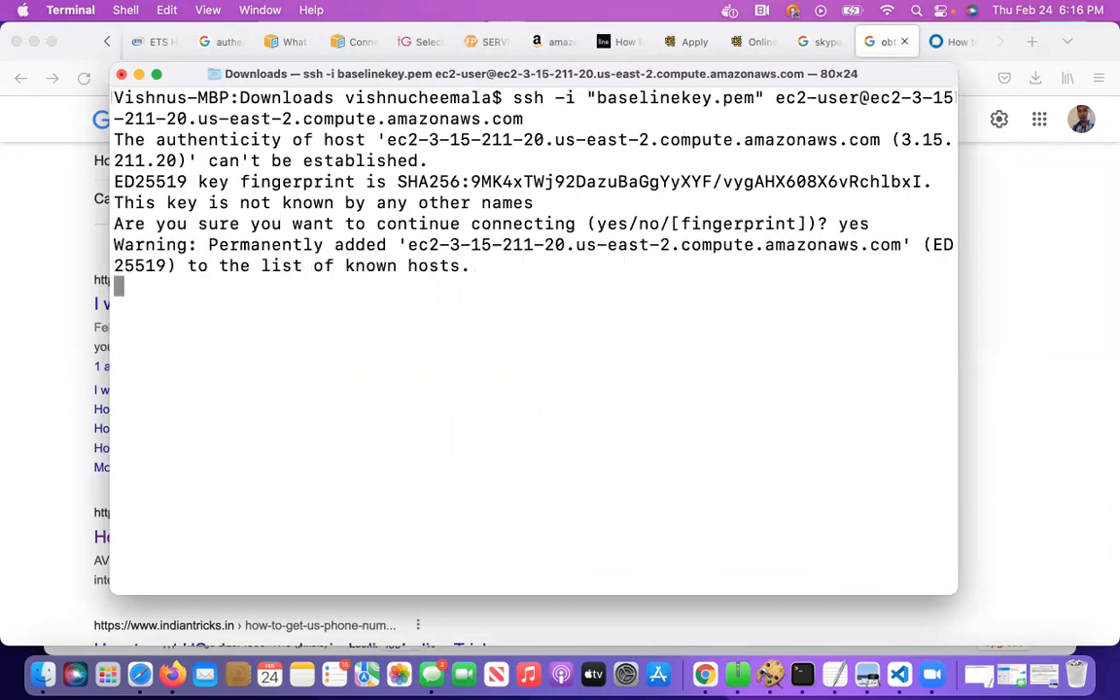
Clear the remote session's output and update the instance's packages with sudo yum update, confirming the upgrade with y
text(clear)
key(Return)
text(sudo yum i)
key(BackSpace)
key(BackSpace)
text(update)
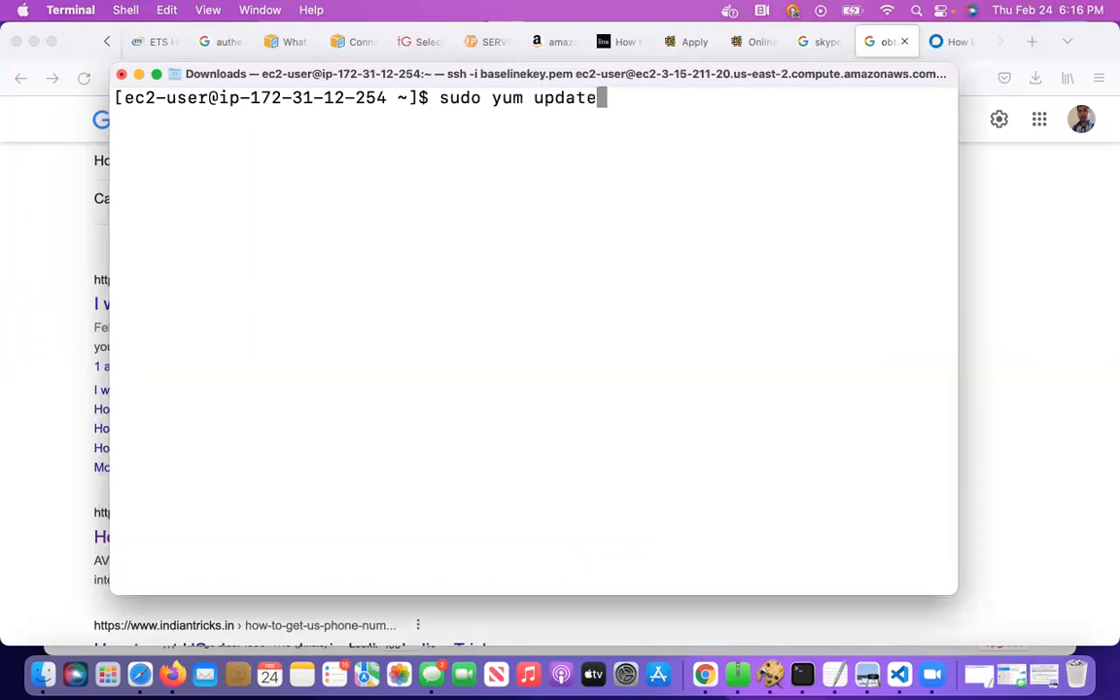
key(Return)
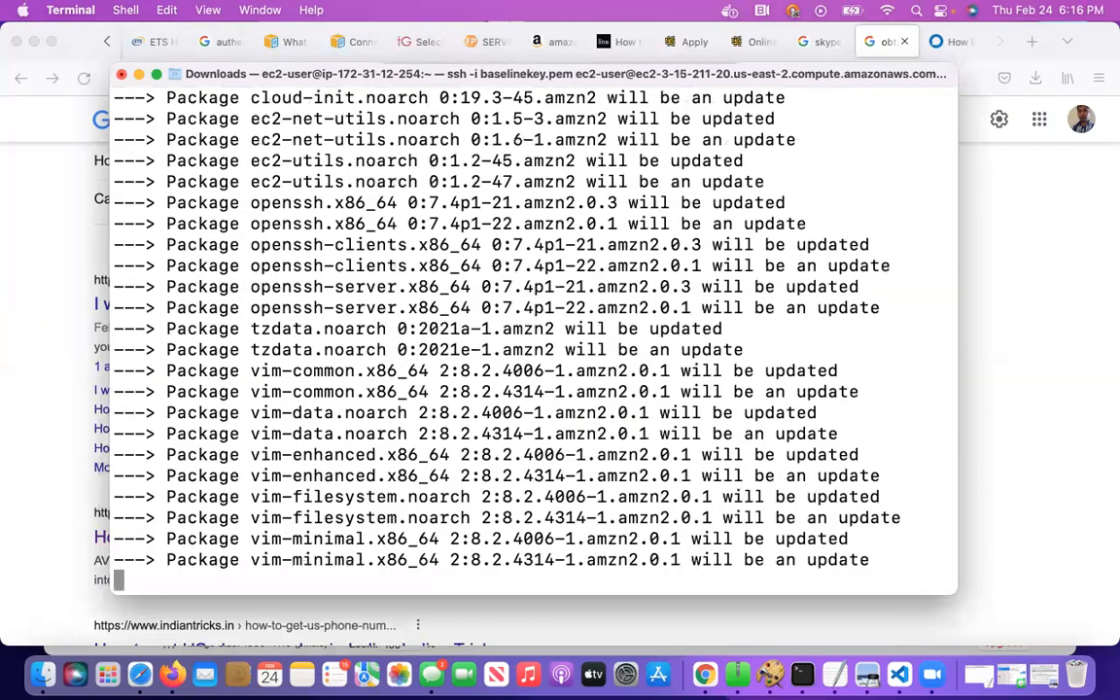
text(y)
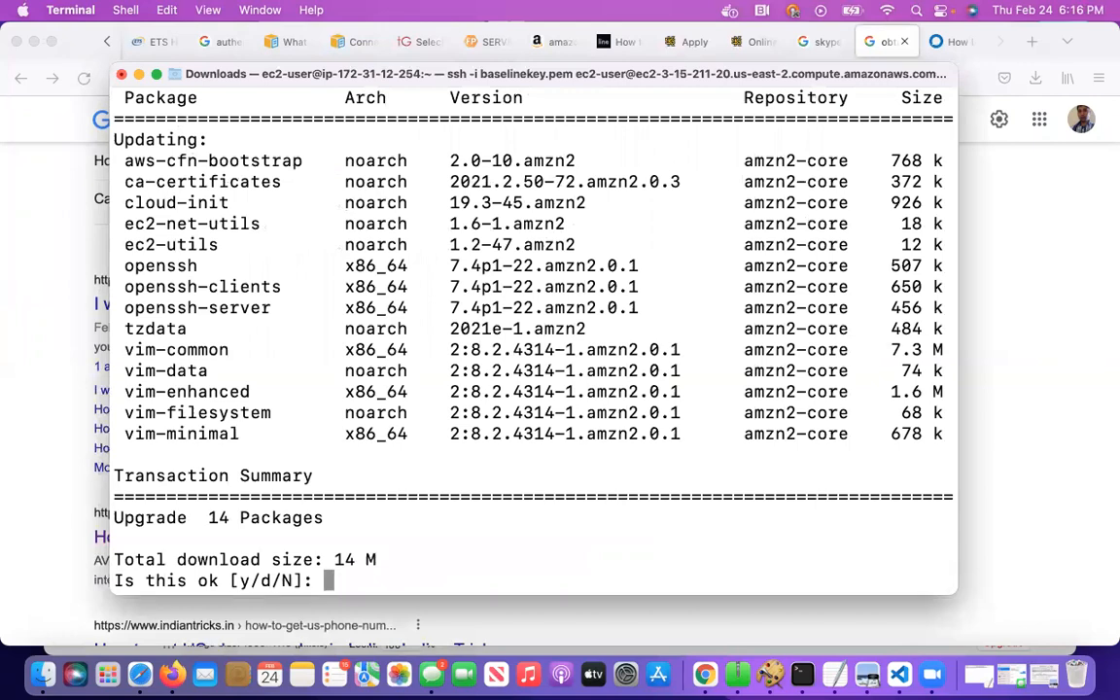
key(Return)
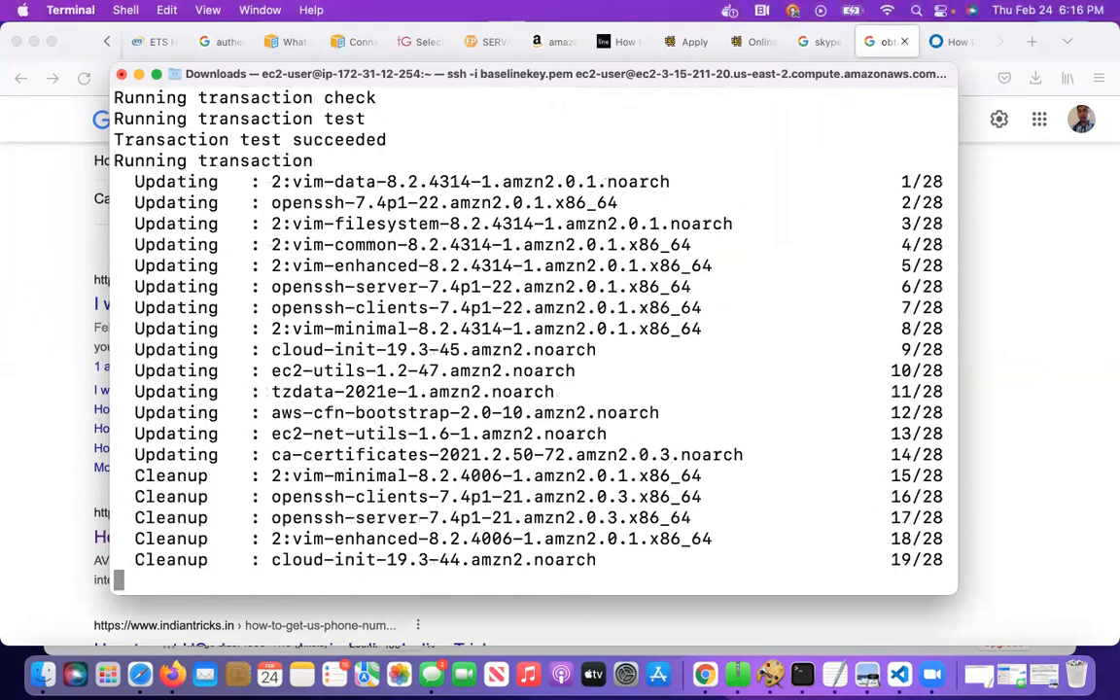
Install Java 1.8 on the instance with sudo yum install java-1.8* -y
text(sudo )
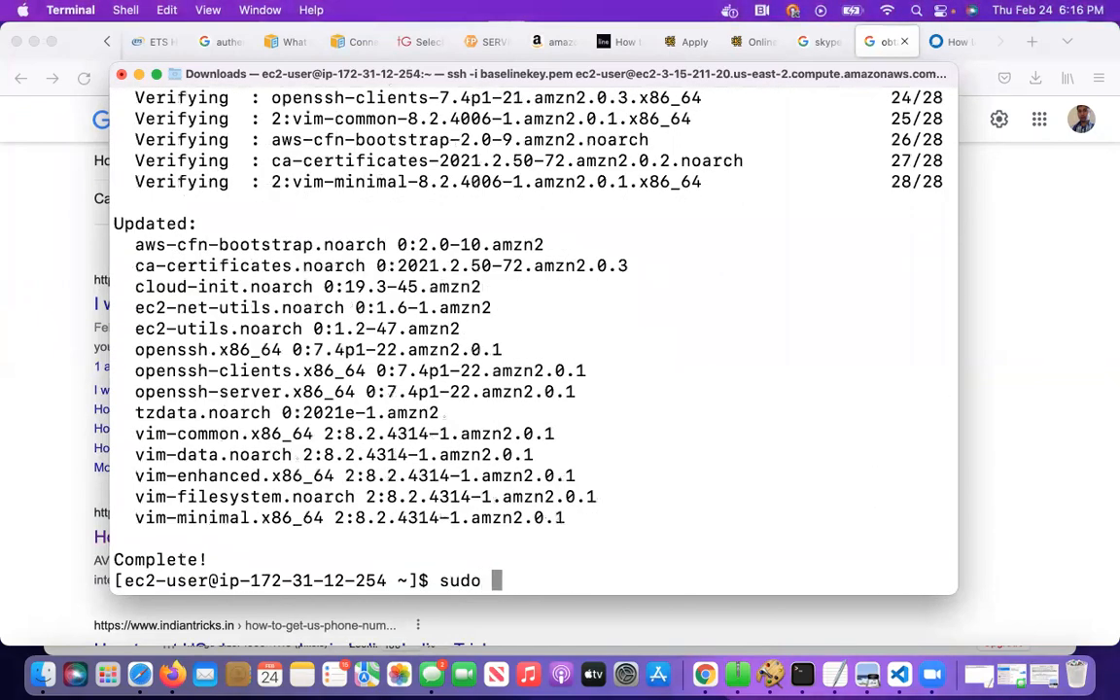
text(yum instal)
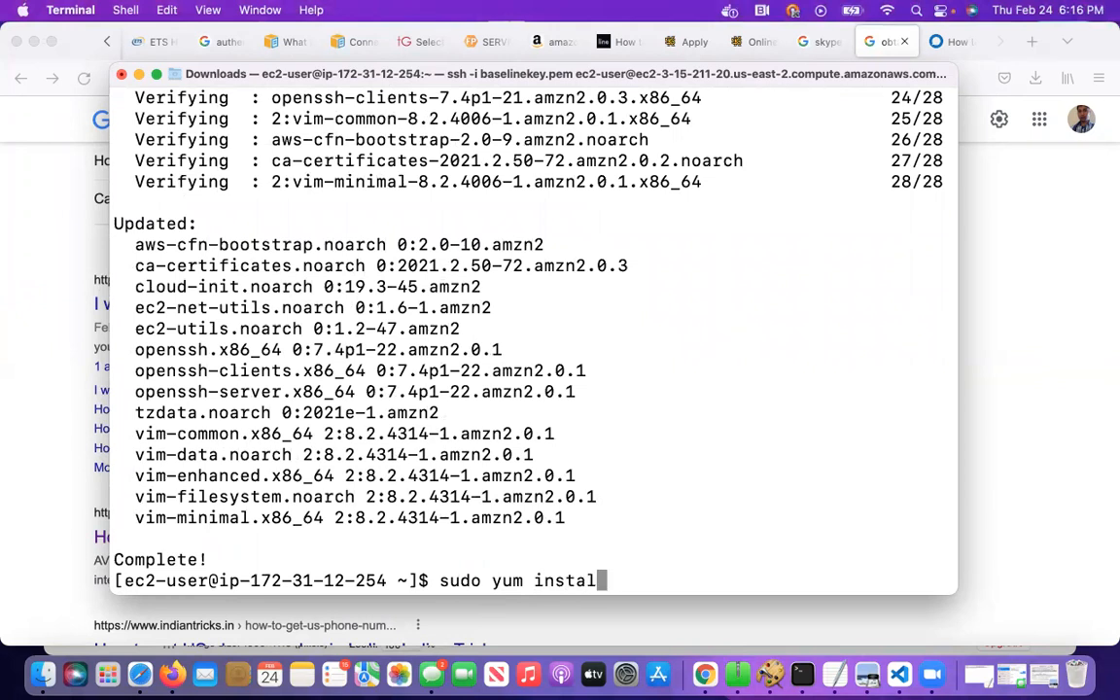
text(l java)
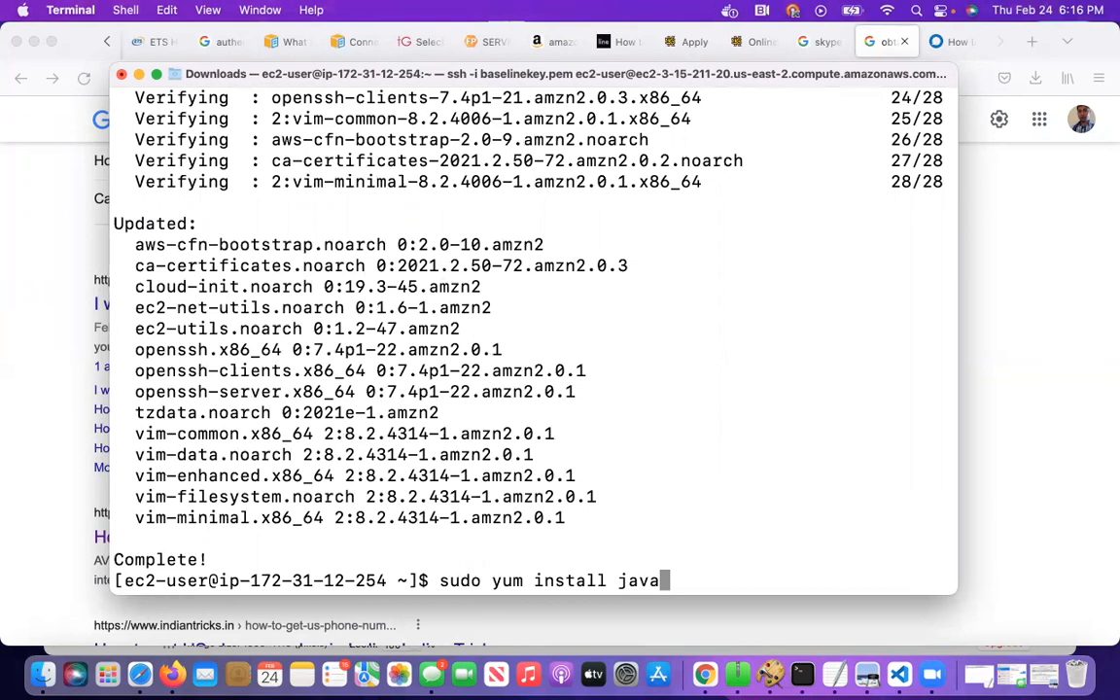
text(-1.8*)
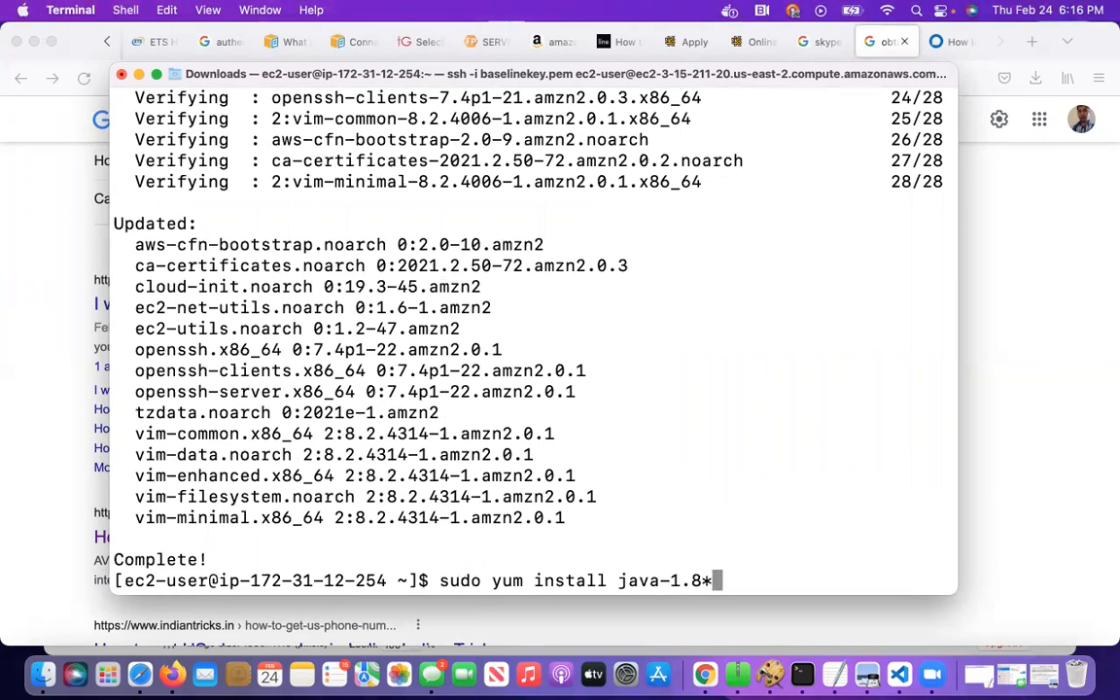
text( -y)
key(Return)
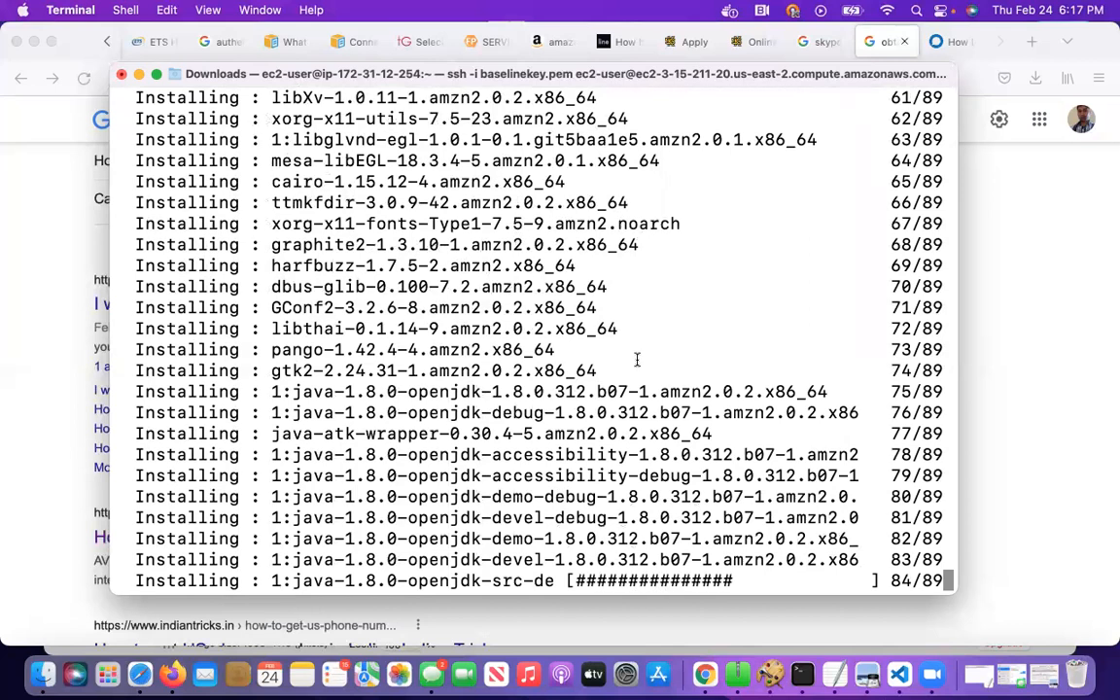
Browse the Desktop folder in Finder for the CI setup document and close the Finder window
click(41, 680)
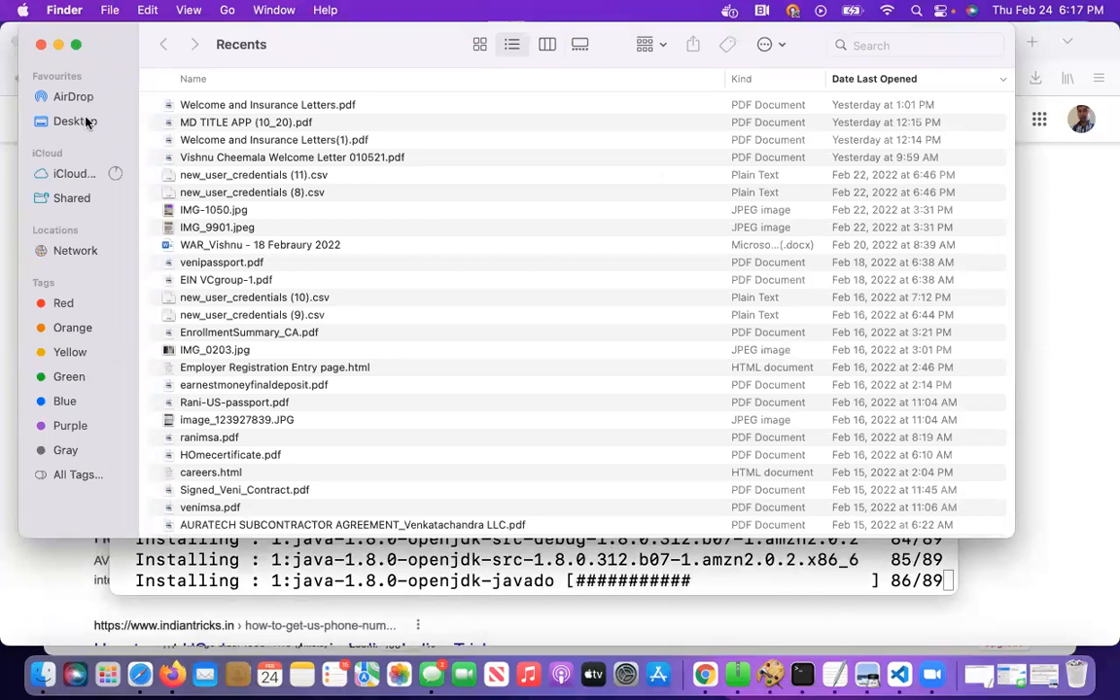
click(85, 121)
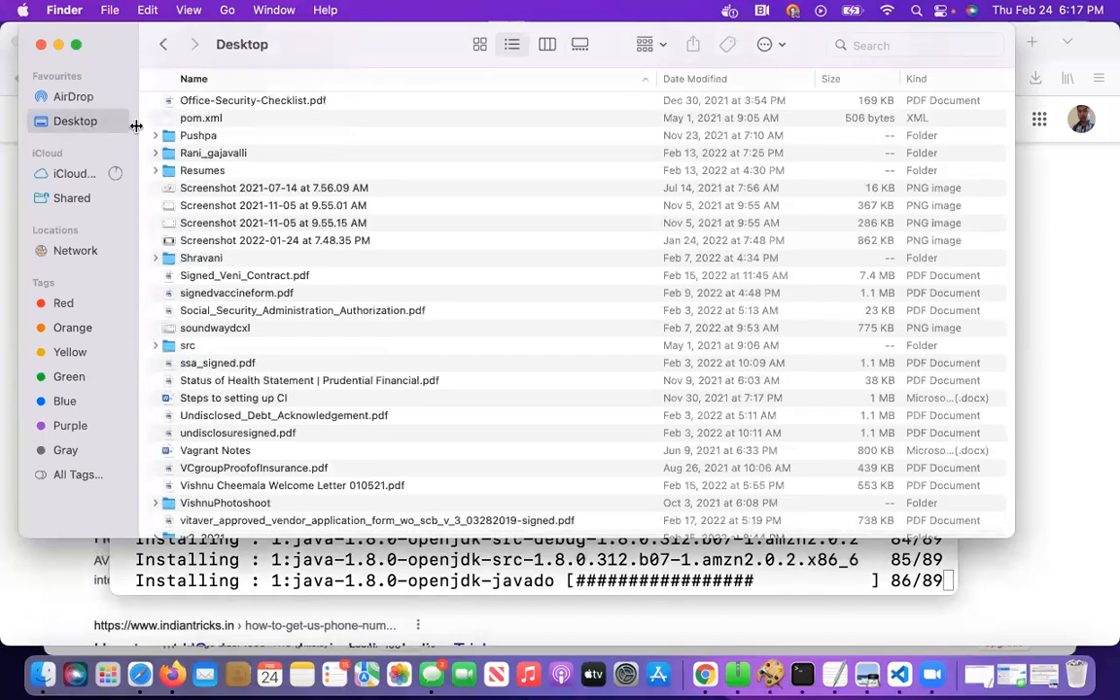
scroll(366, 245, up, 5)
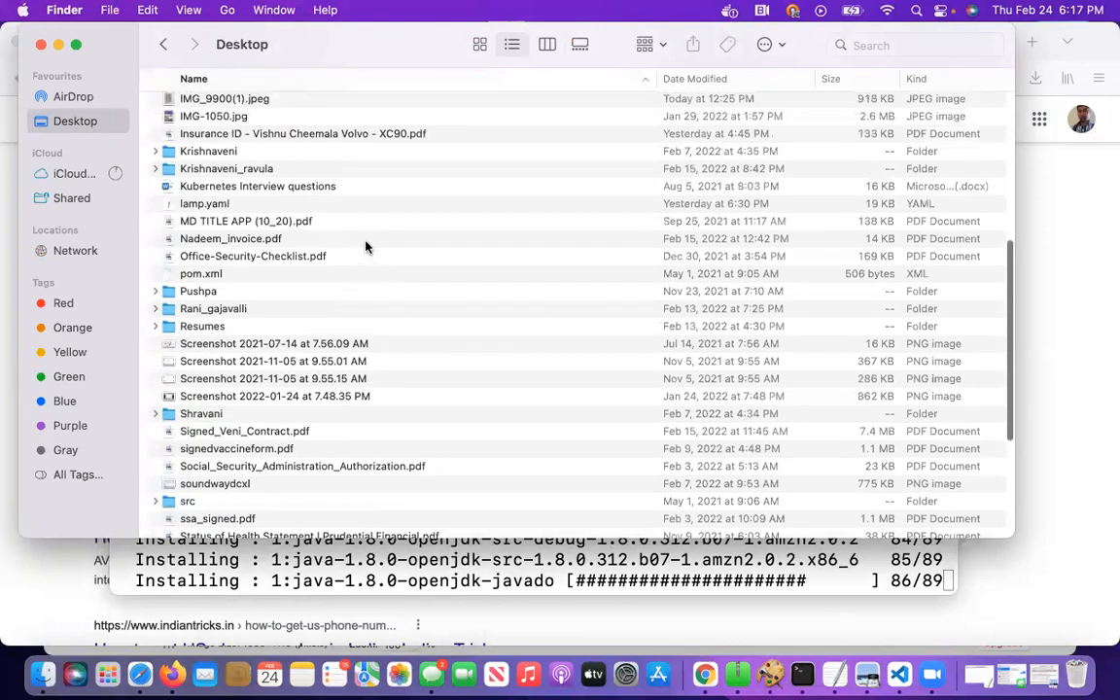
scroll(366, 246, down, 5)
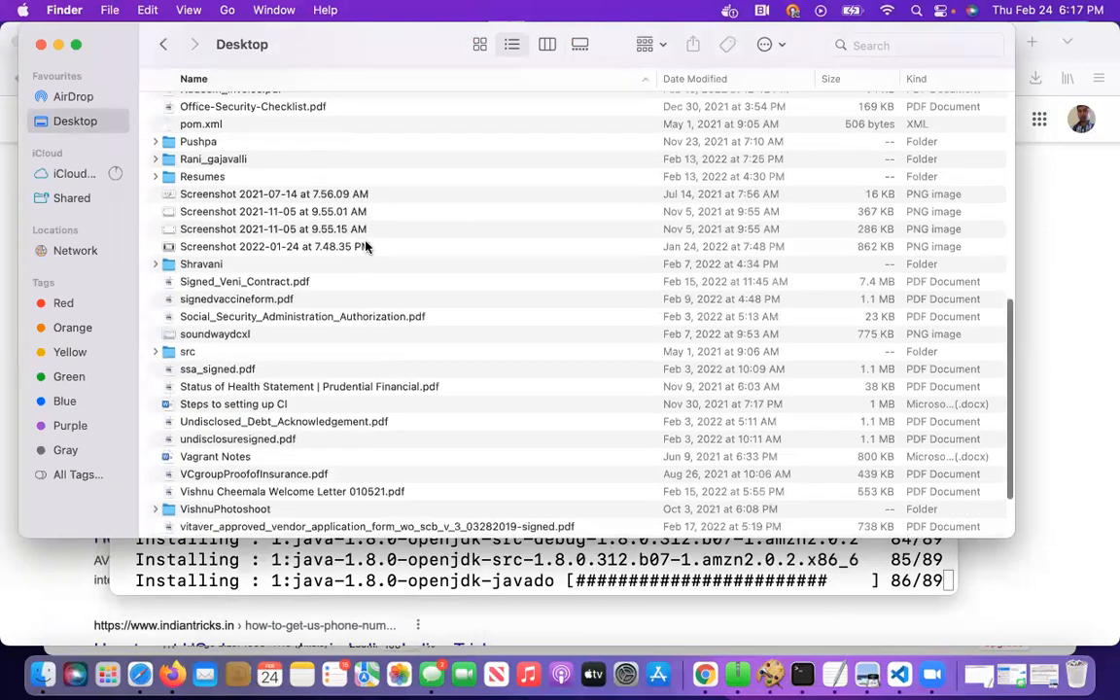
click(41, 44)
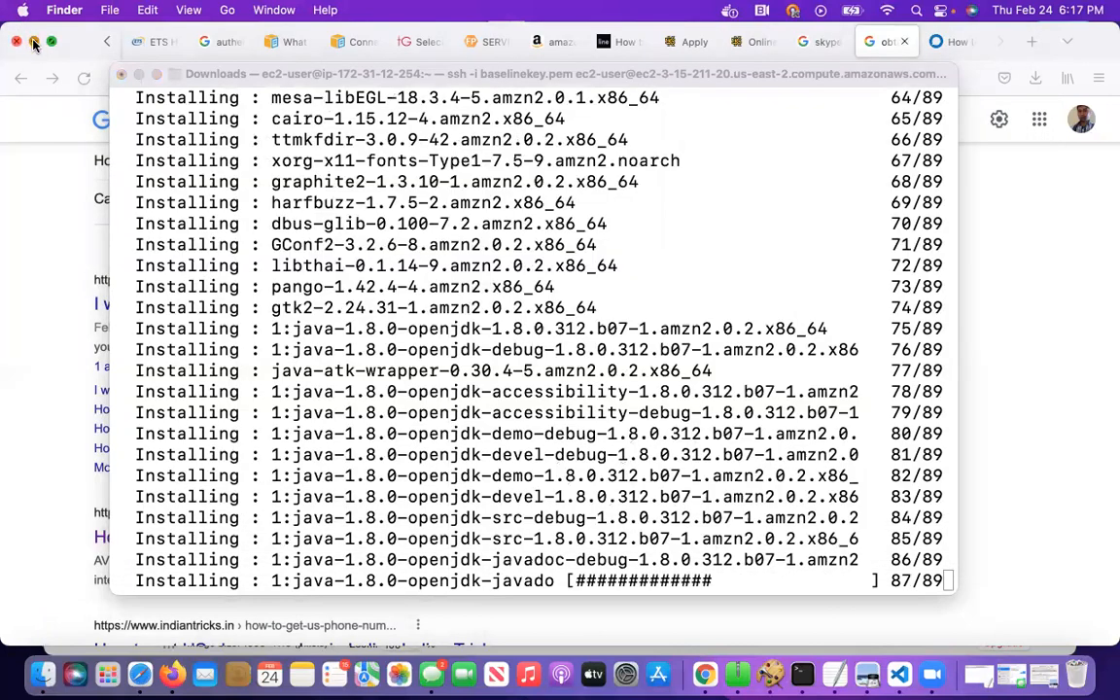
Minimize the open Firefox, Outlook, drawing and Terminal windows to reveal the desktop
click(34, 42)
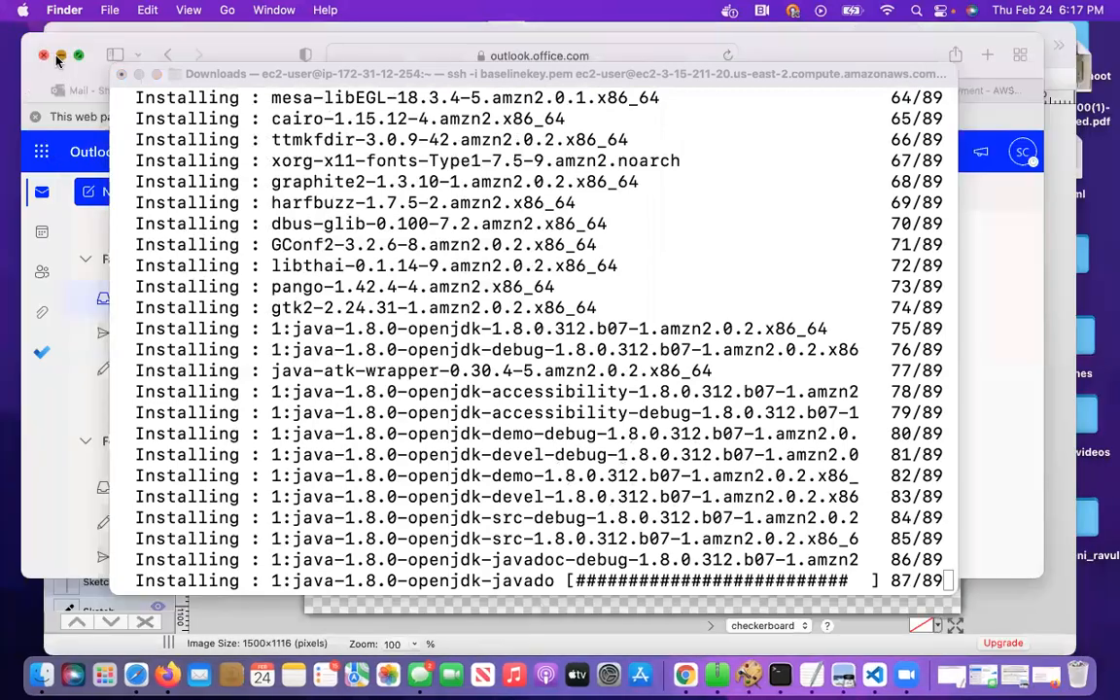
click(63, 56)
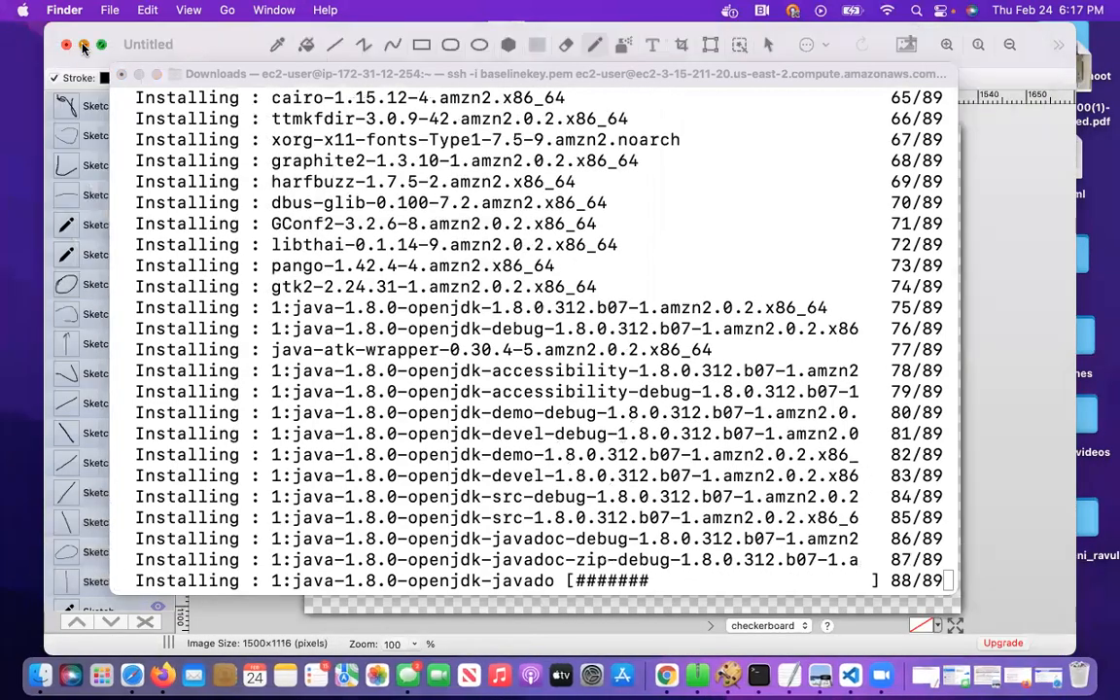
click(84, 44)
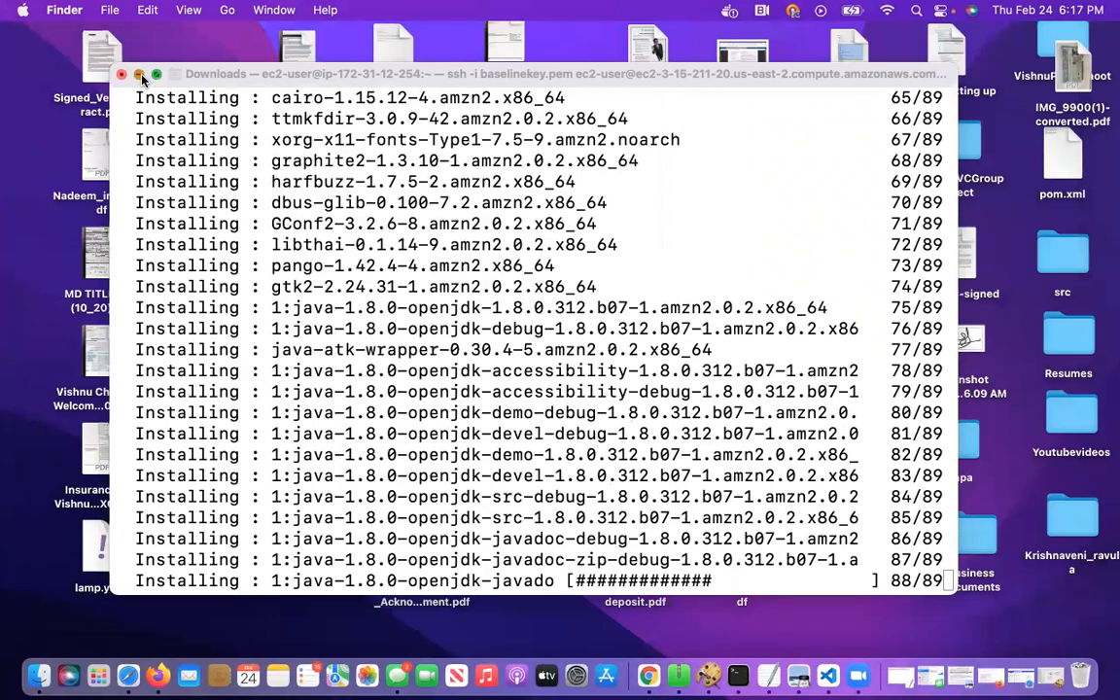
click(139, 75)
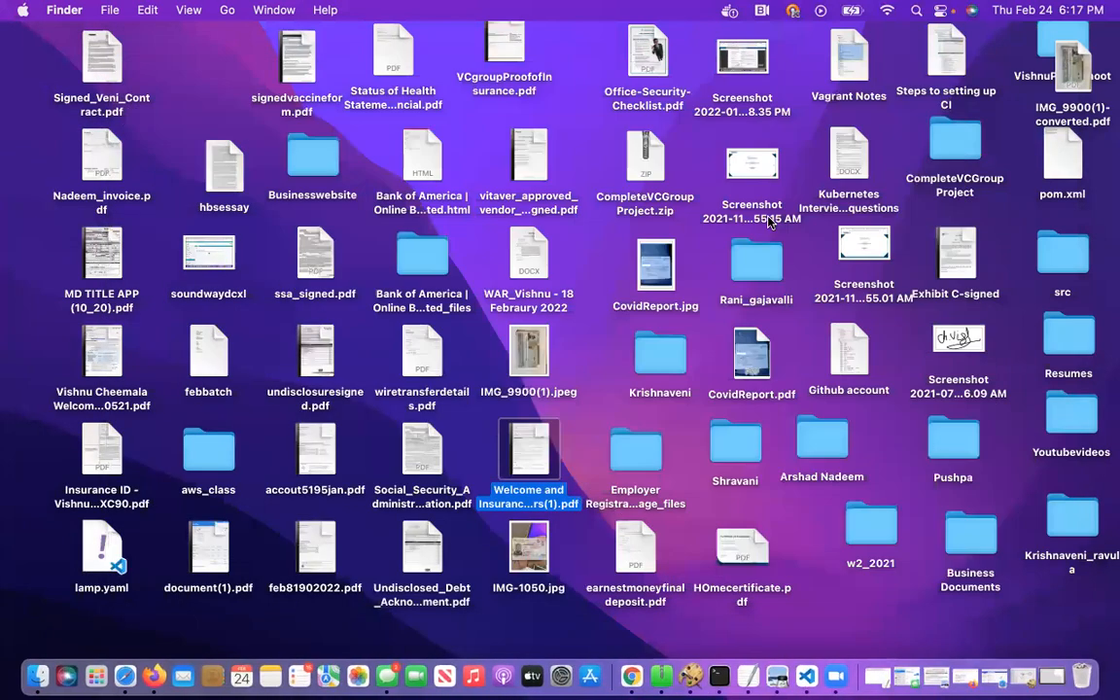
Open the Steps to setting up CI document from the desktop in Microsoft Word and show it full screen
click(966, 79)
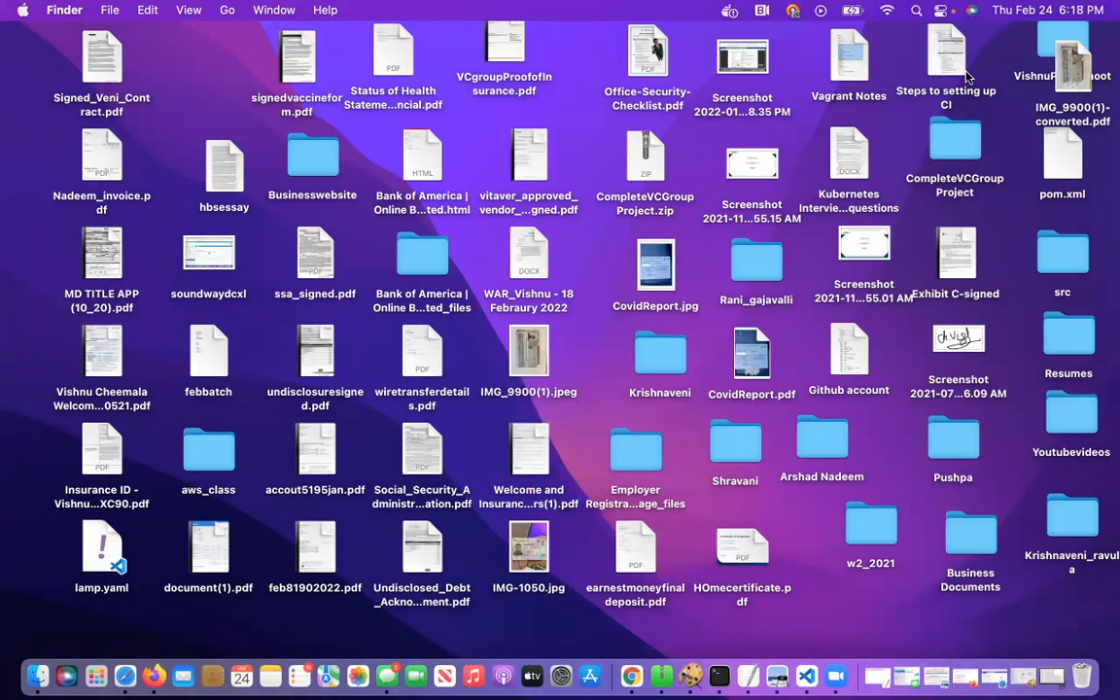
double_click(964, 66)
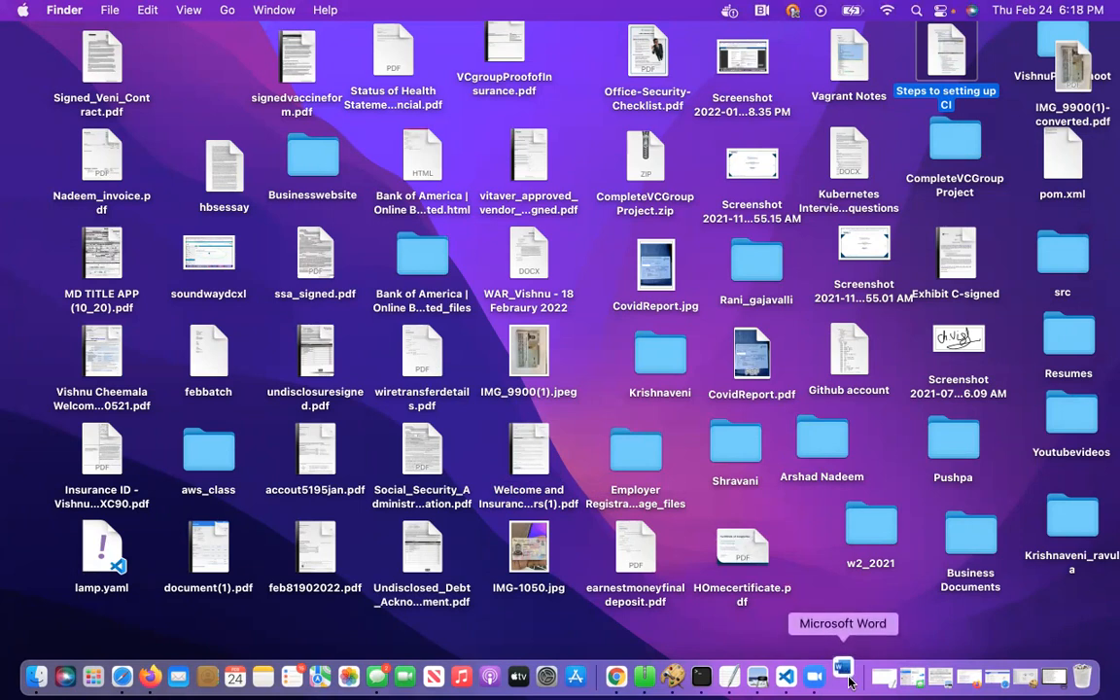
click(846, 676)
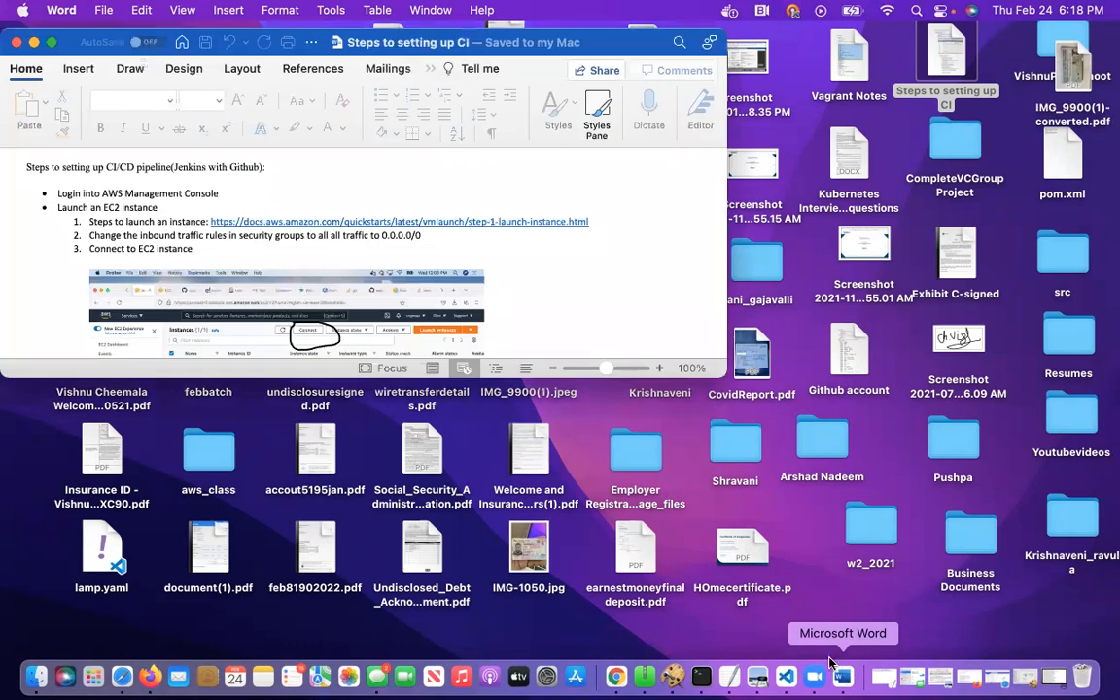
click(54, 44)
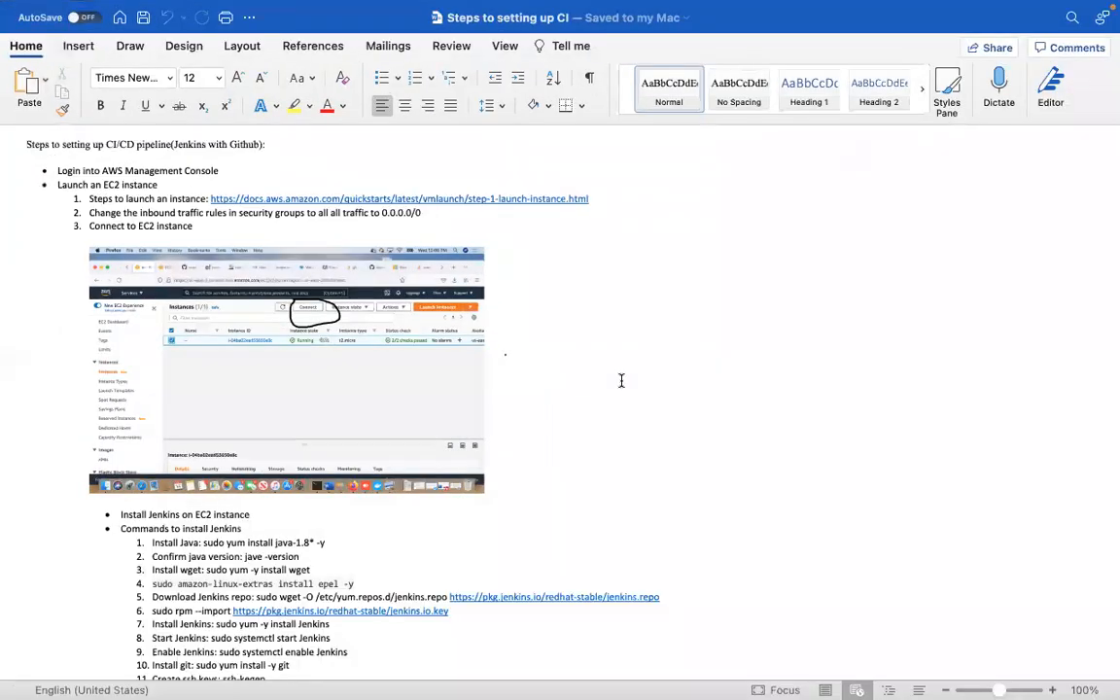
Copy the sudo amazon-linux-extras install epel -y command from the document's Jenkins install list and switch to Terminal
scroll(651, 436, down, 3)
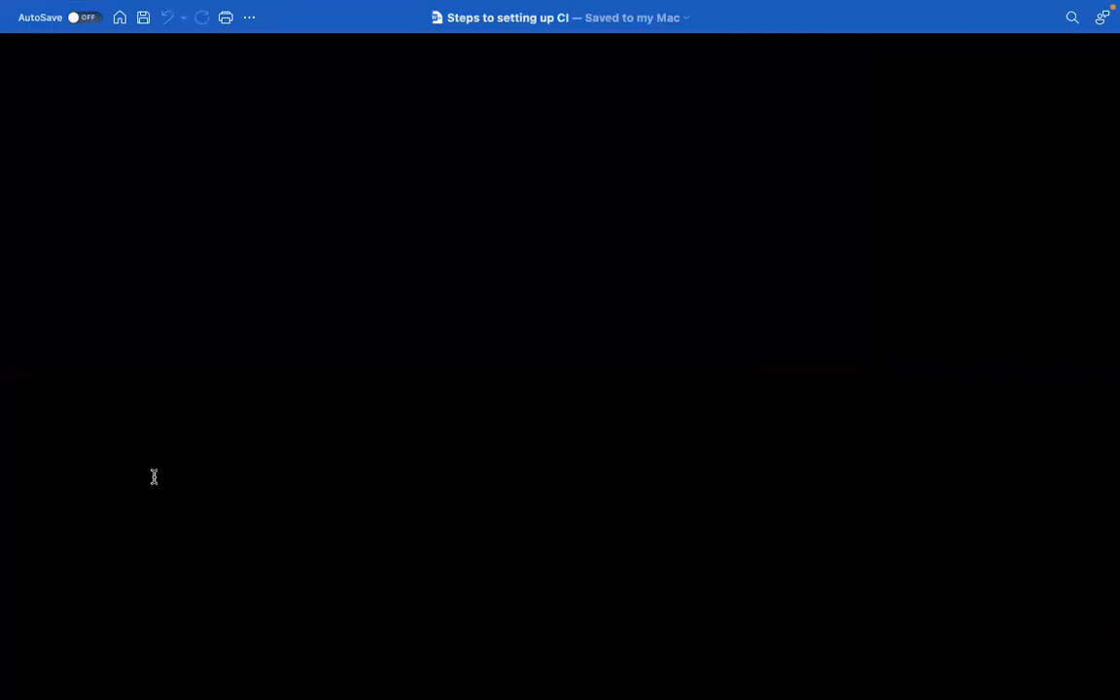
drag(350, 477, 166, 483)
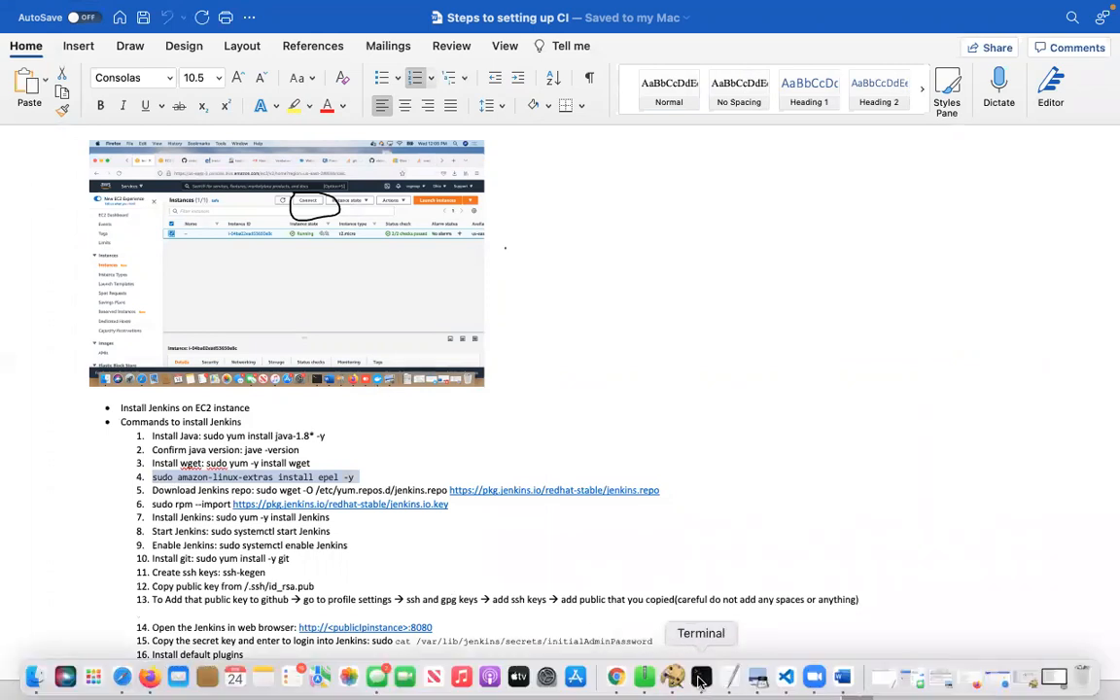
click(699, 678)
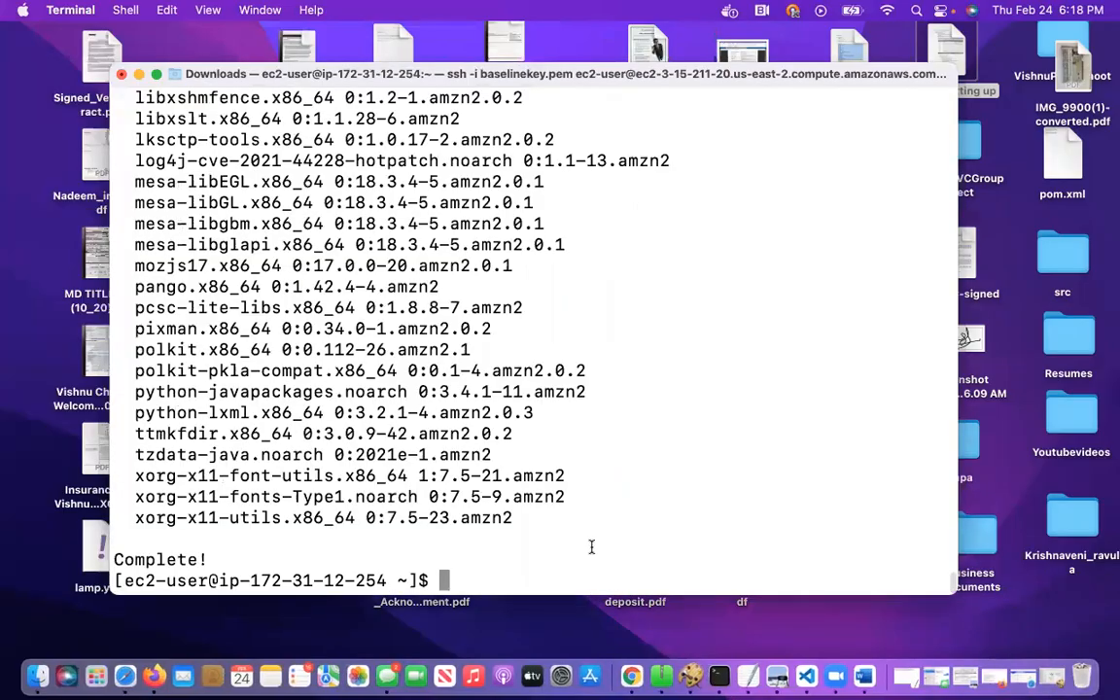
text(4.	sudo amazon-linux-extras install epel -y)
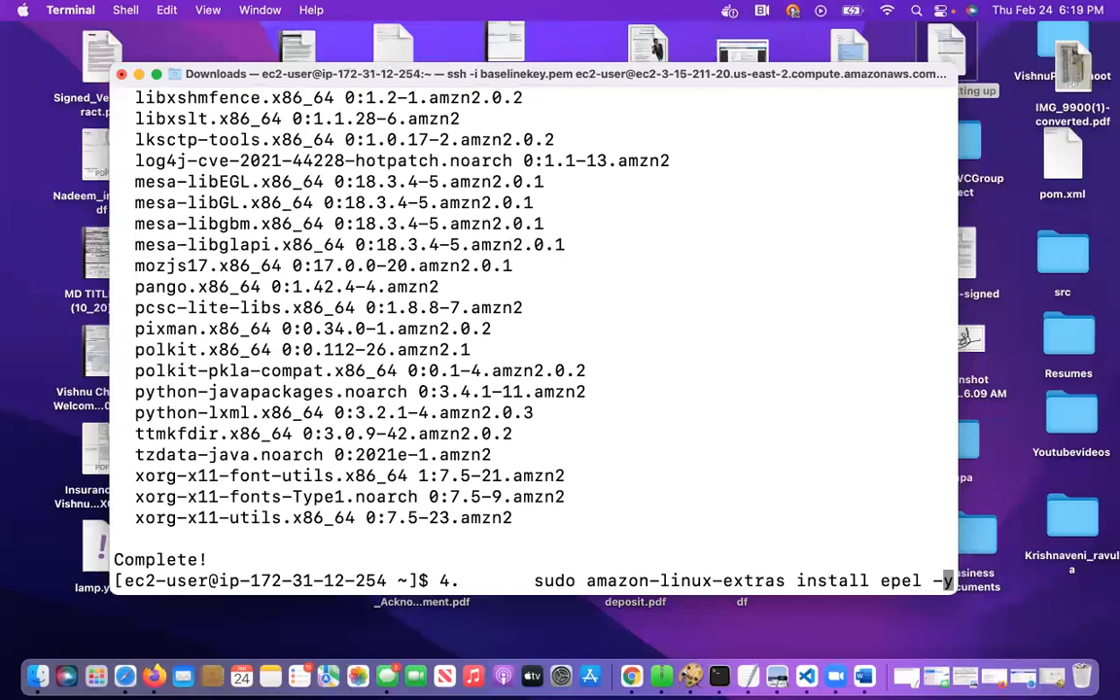
key(Left)
key(Left)
key(Left)
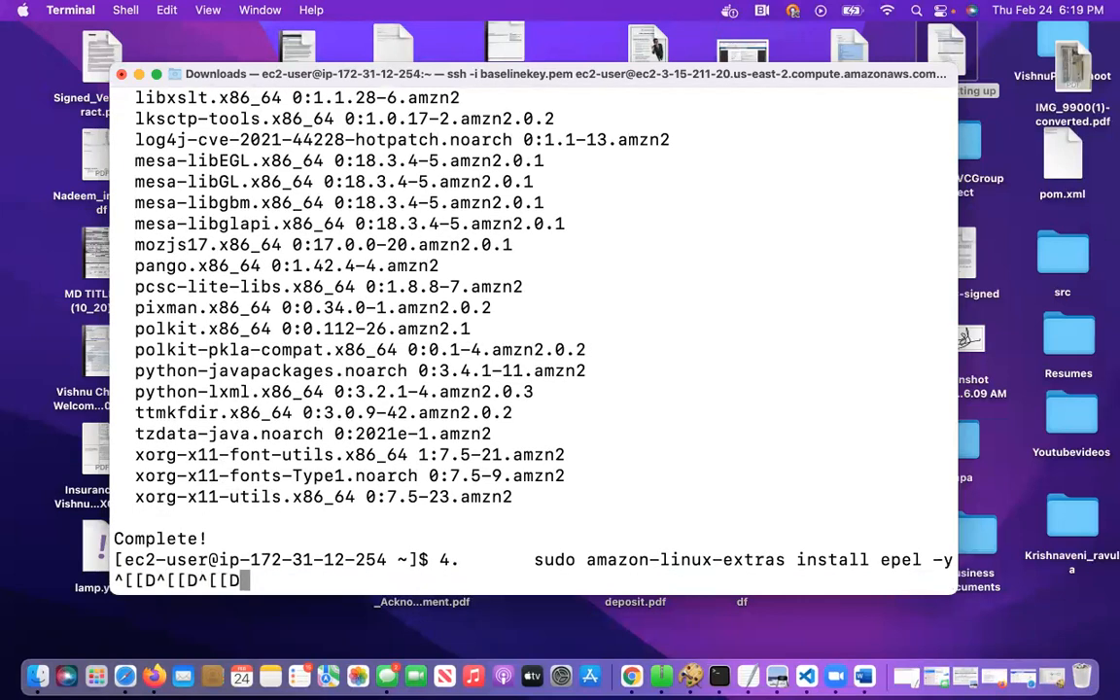
key(BackSpace)
key(BackSpace)
key(BackSpace)
key(BackSpace)
key(BackSpace)
key(BackSpace)
key(BackSpace)
key(BackSpace)
key(BackSpace)
key(BackSpace)
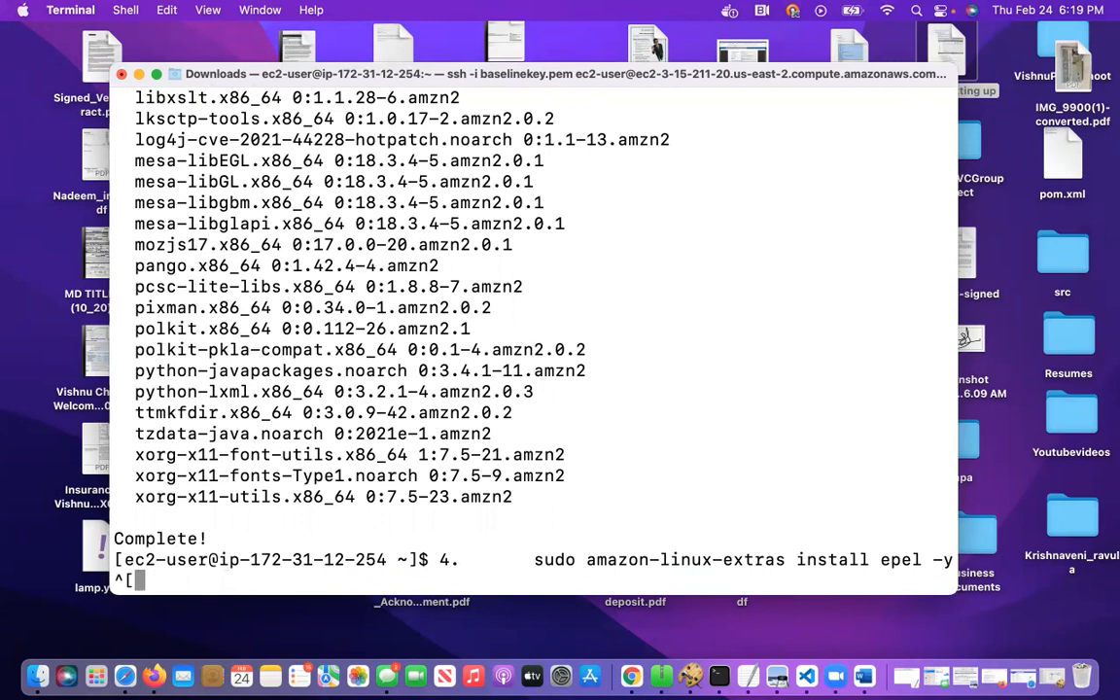
key(BackSpace)
key(BackSpace)
key(BackSpace)
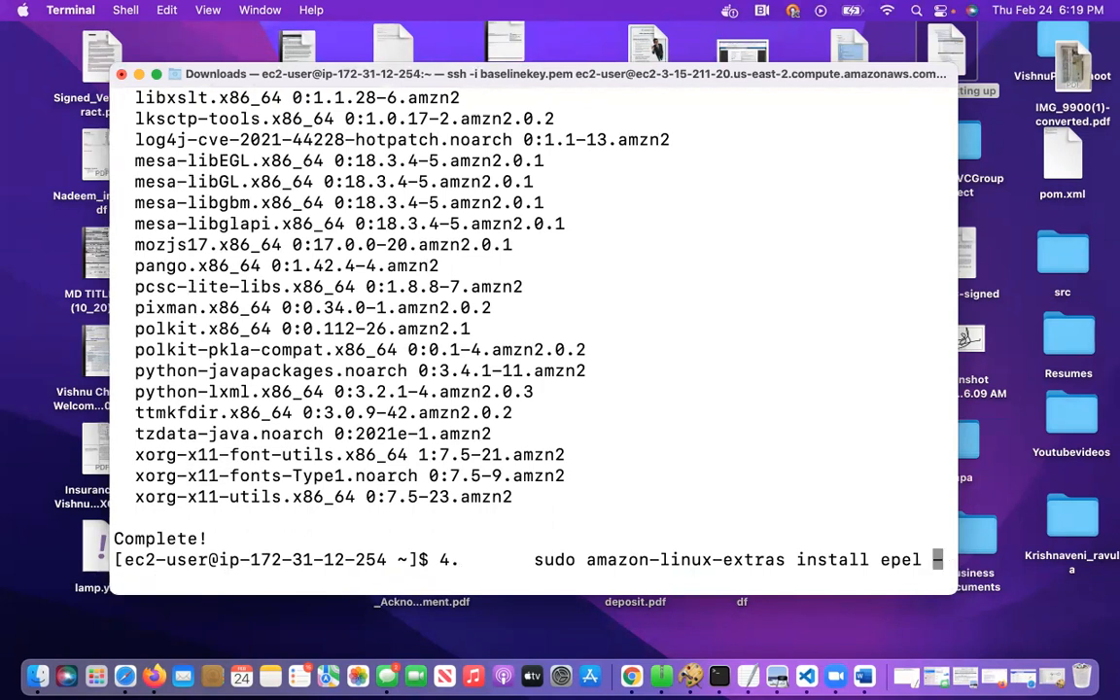
text(y)
key(BackSpace)
text(-y)
key(Return)
key(Left)
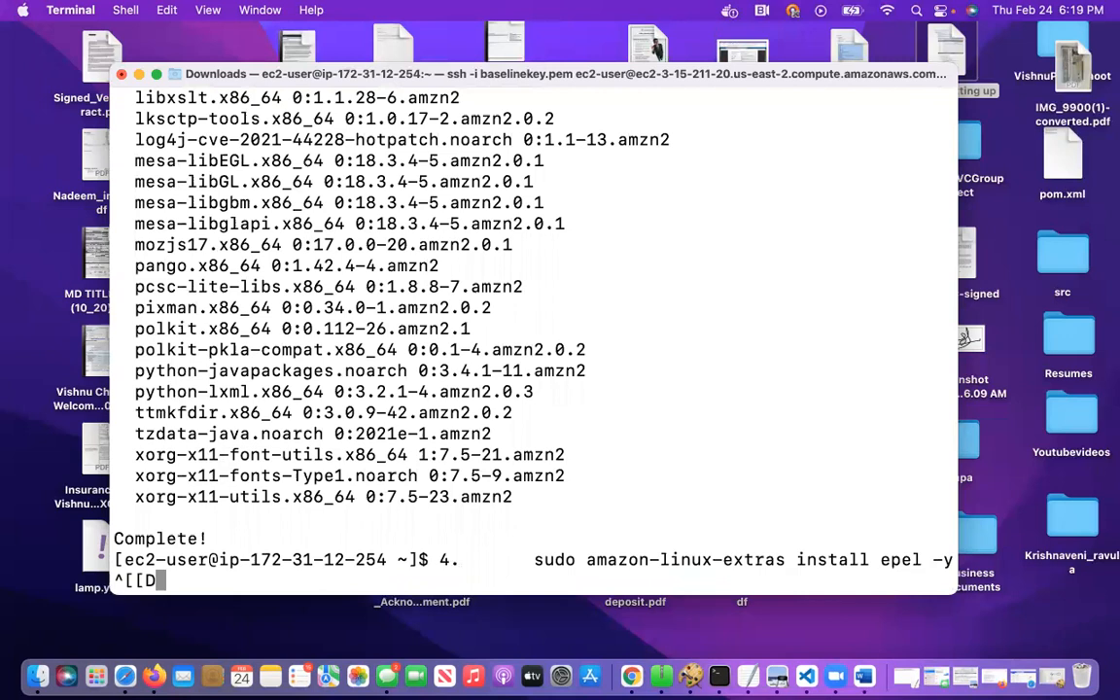
key(BackSpace)
key(BackSpace)
key(BackSpace)
key(BackSpace)
key(BackSpace)
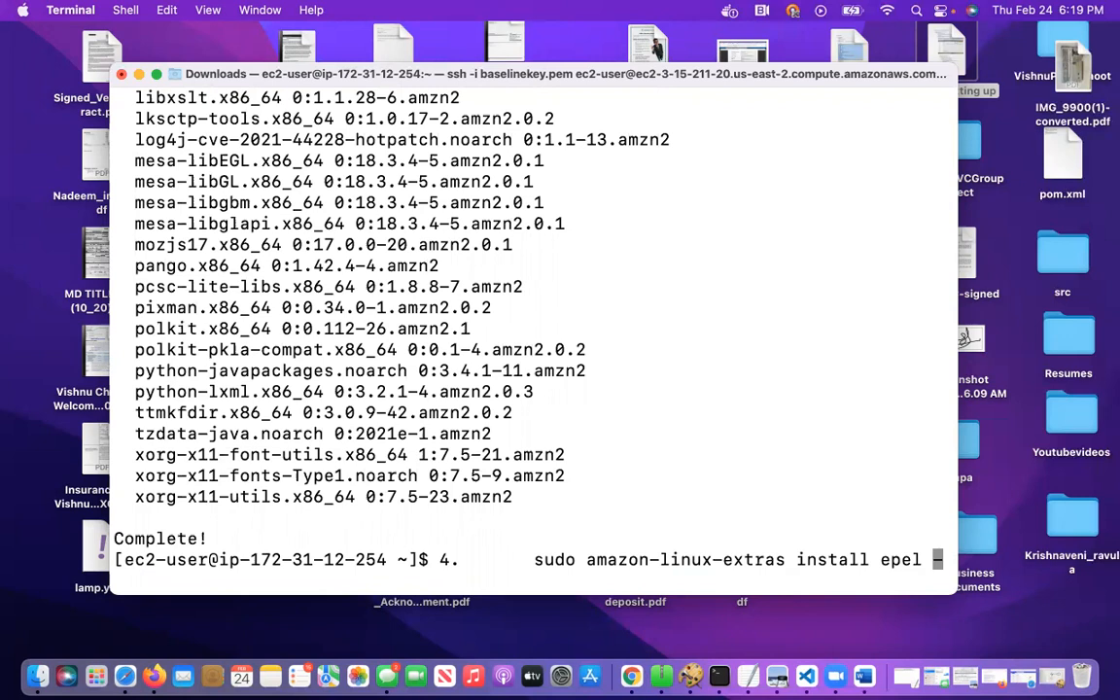
key(Left)
key(Left)
key(Left)
key(Left)
key(BackSpace)
key(BackSpace)
key(BackSpace)
key(BackSpace)
key(BackSpace)
key(BackSpace)
key(BackSpace)
key(BackSpace)
key(BackSpace)
key(BackSpace)
key(BackSpace)
key(BackSpace)
key(BackSpace)
key(BackSpace)
key(BackSpace)
key(BackSpace)
key(BackSpace)
key(BackSpace)
key(BackSpace)
key(BackSpace)
key(BackSpace)
key(BackSpace)
key(BackSpace)
key(BackSpace)
key(BackSpace)
key(BackSpace)
key(BackSpace)
key(BackSpace)
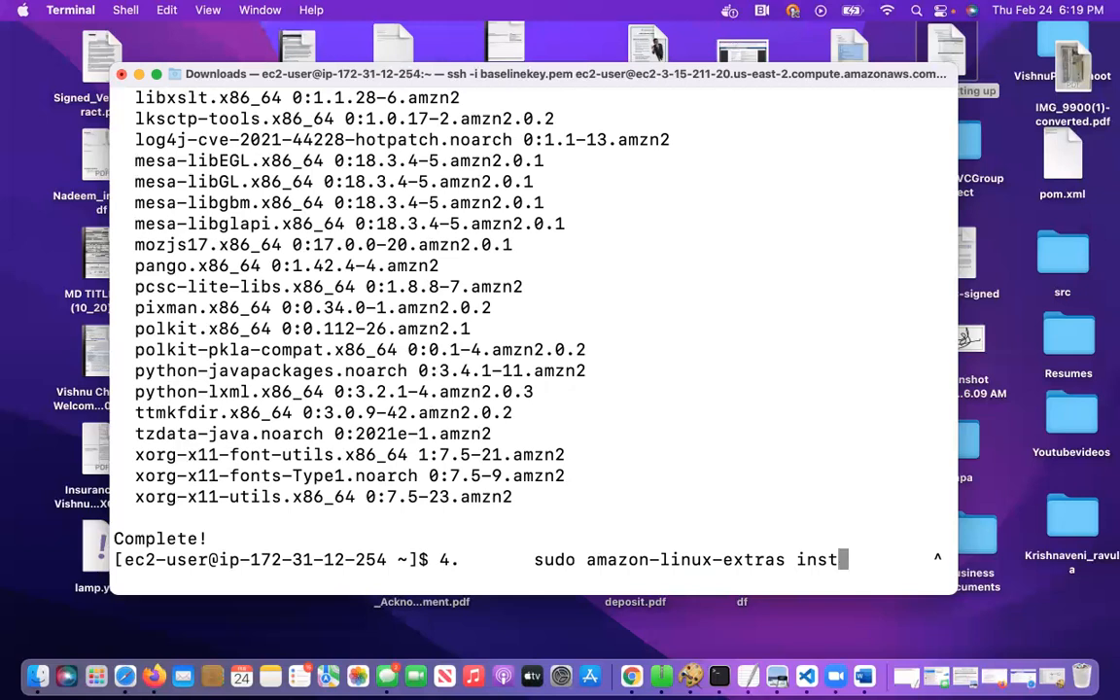
key(BackSpace)
key(BackSpace)
key(BackSpace)
key(BackSpace)
key(BackSpace)
key(BackSpace)
key(BackSpace)
key(BackSpace)
key(BackSpace)
key(BackSpace)
key(BackSpace)
key(BackSpace)
key(BackSpace)
key(BackSpace)
key(BackSpace)
key(BackSpace)
key(BackSpace)
key(BackSpace)
key(BackSpace)
key(BackSpace)
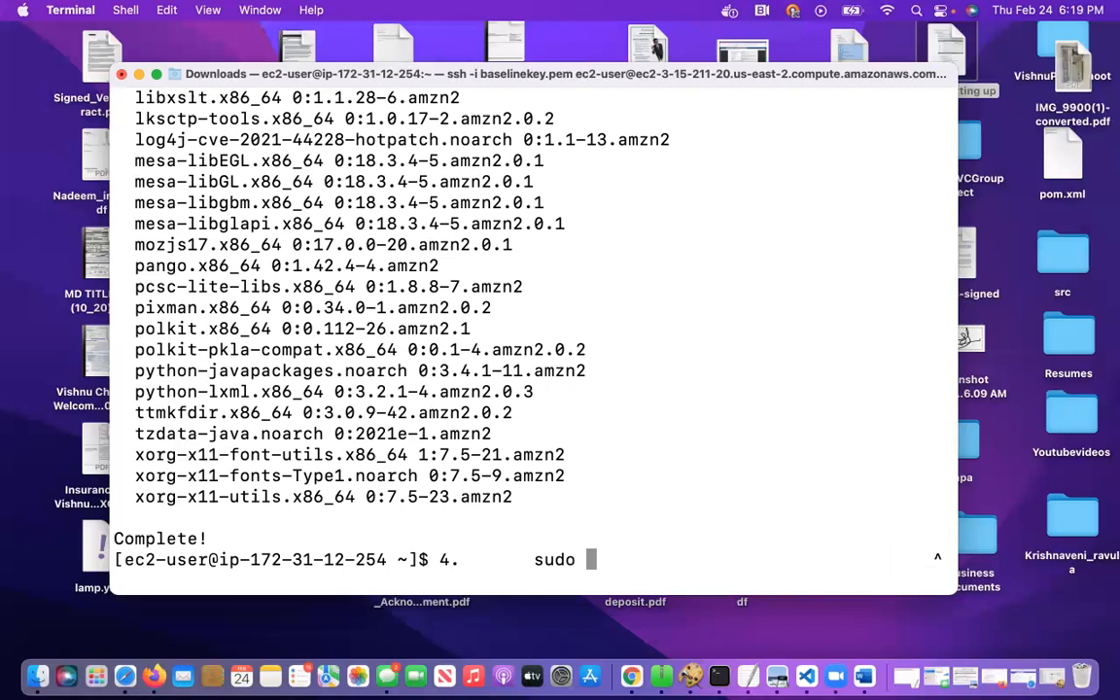
key(BackSpace)
key(BackSpace)
key(BackSpace)
key(BackSpace)
Clear the remote session's output, paste the copied command without its "4." prefix, and run sudo amazon-linux-extras install epel -y
text(clear)
key(Return)
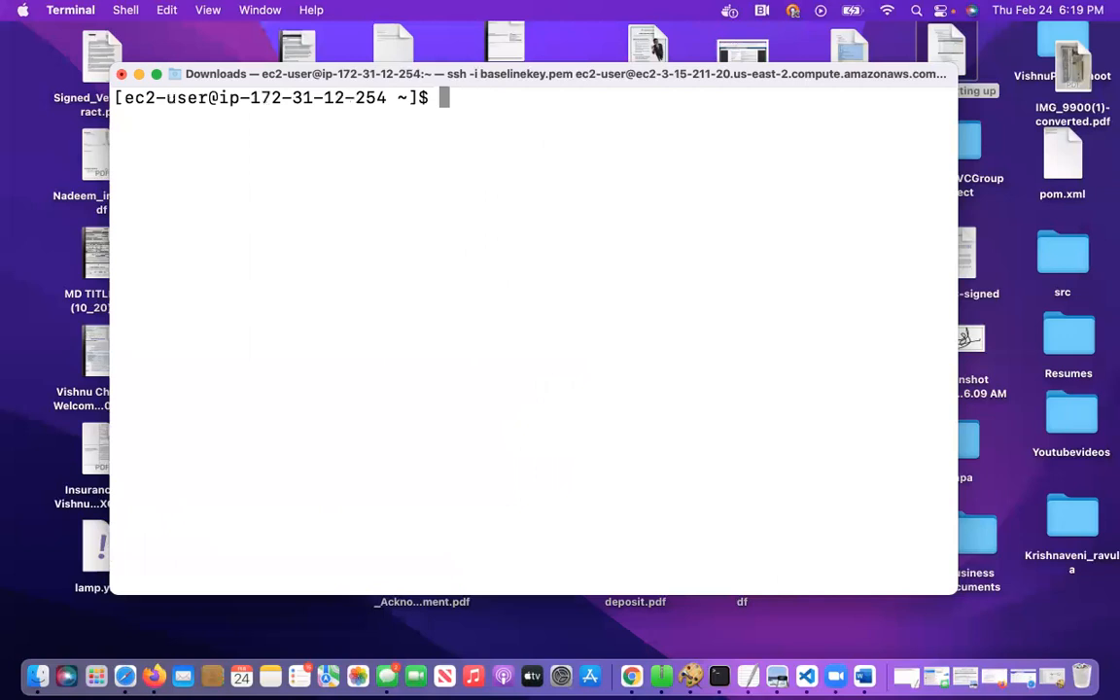
text(4.sudo amazon-linux-extras install epel -y)
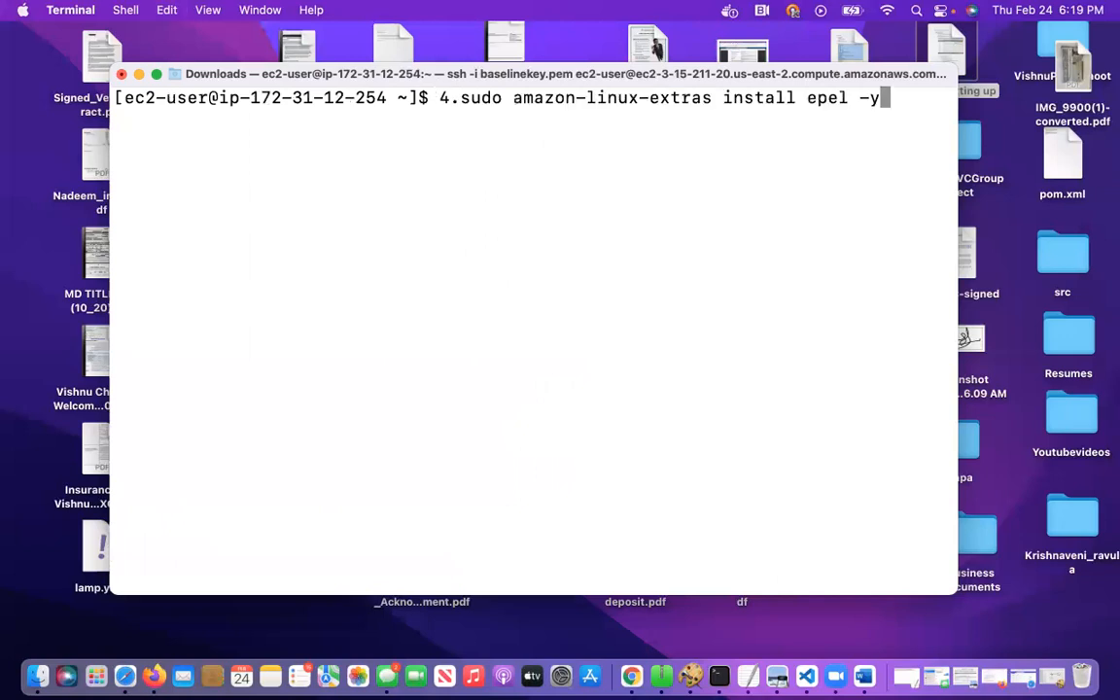
key(Left)
key(Left)
key(Left)
key(Left)
key(Left)
key(Left)
key(Left)
key(Left)
key(Left)
key(Left)
key(Left)
key(Left)
key(Left)
key(Left)
key(Left)
key(Left)
key(Left)
key(Left)
key(Left)
key(Left)
key(Left)
key(Left)
key(Left)
key(Left)
key(Left)
key(Left)
key(Left)
key(Left)
key(Left)
key(Left)
key(Left)
key(Left)
key(Left)
key(Left)
key(Left)
key(Left)
key(Left)
key(Left)
key(BackSpace)
key(BackSpace)
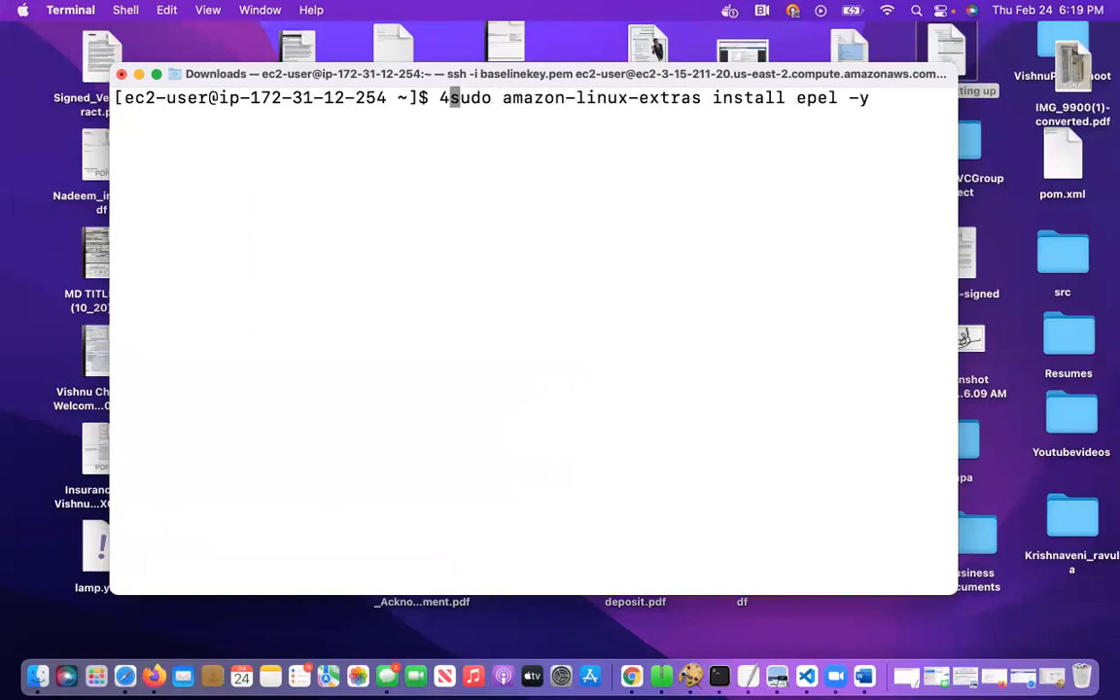
key(Return)
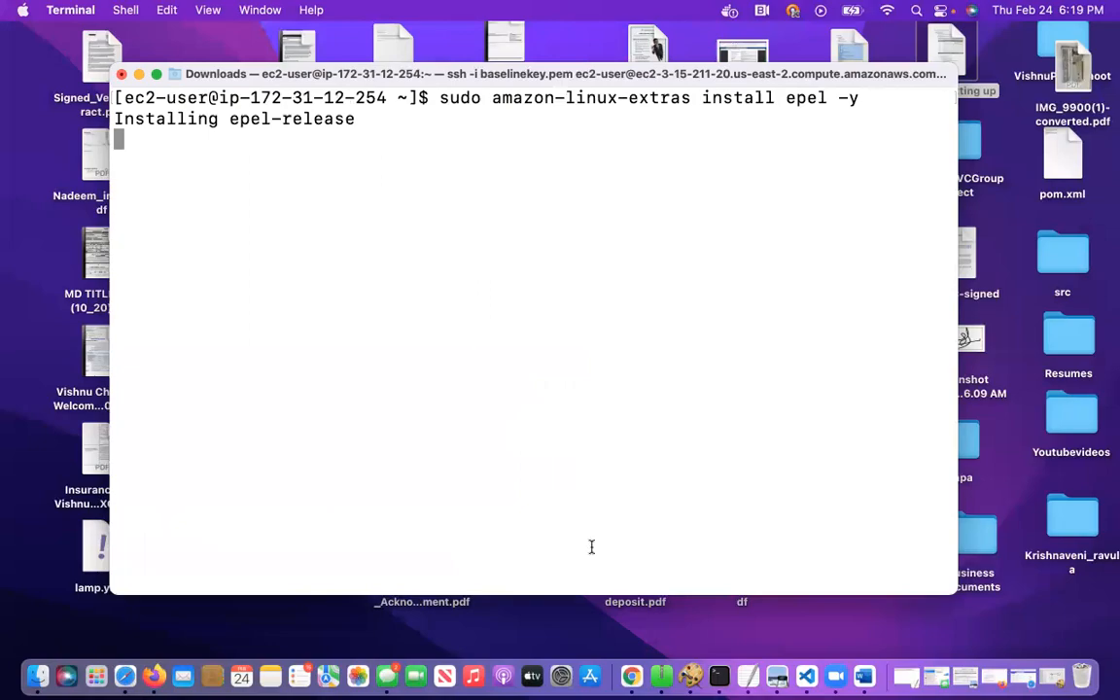
click(863, 678)
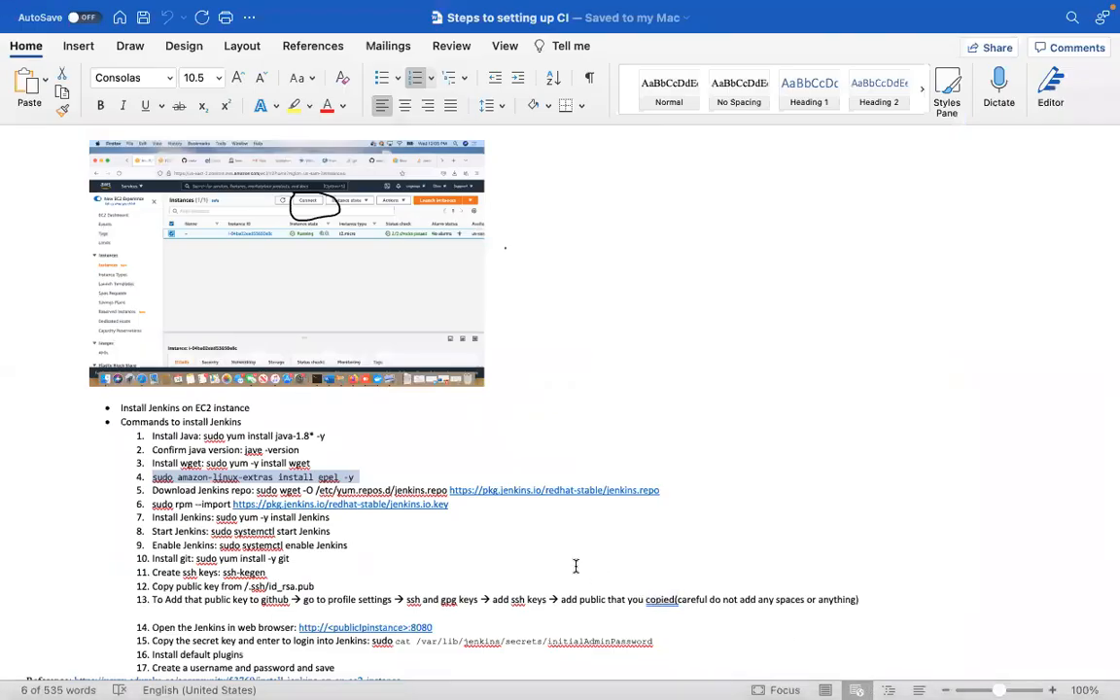
scroll(520, 509, down, 2)
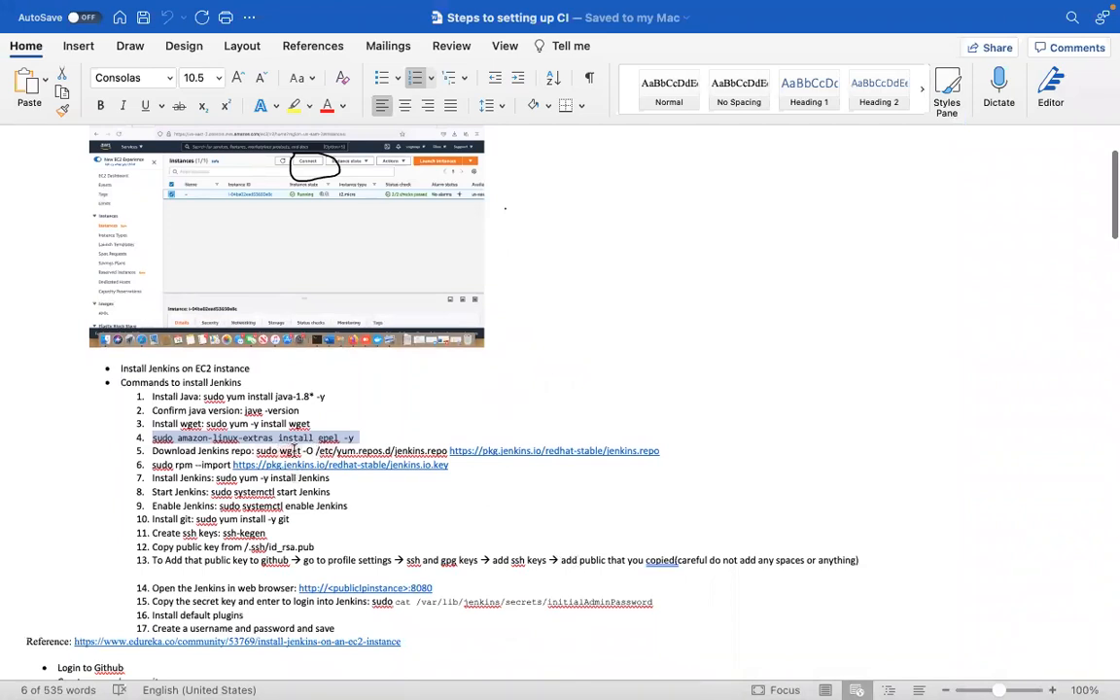
drag(256, 451, 647, 454)
key(super+c)
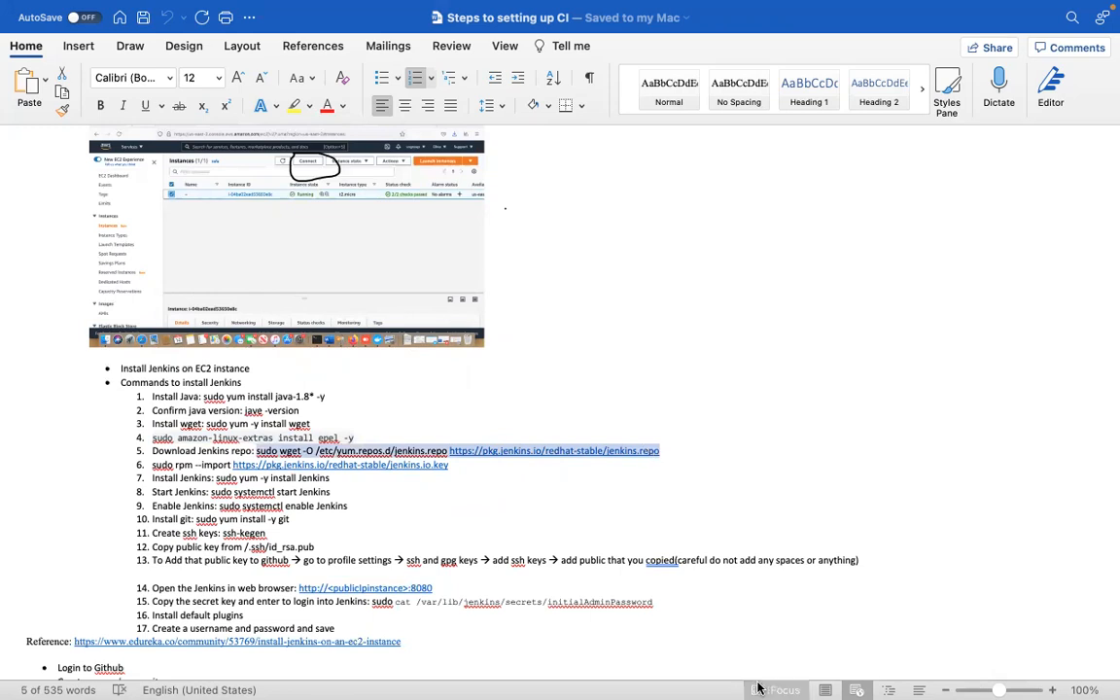
mouse_move(776, 680)
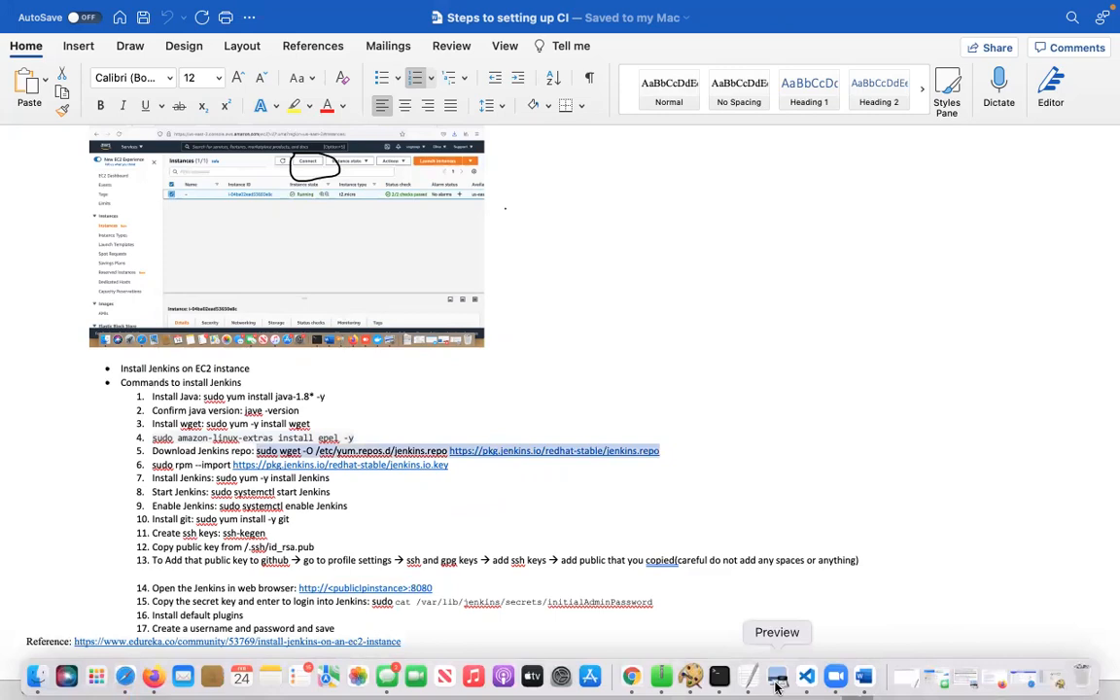
click(719, 678)
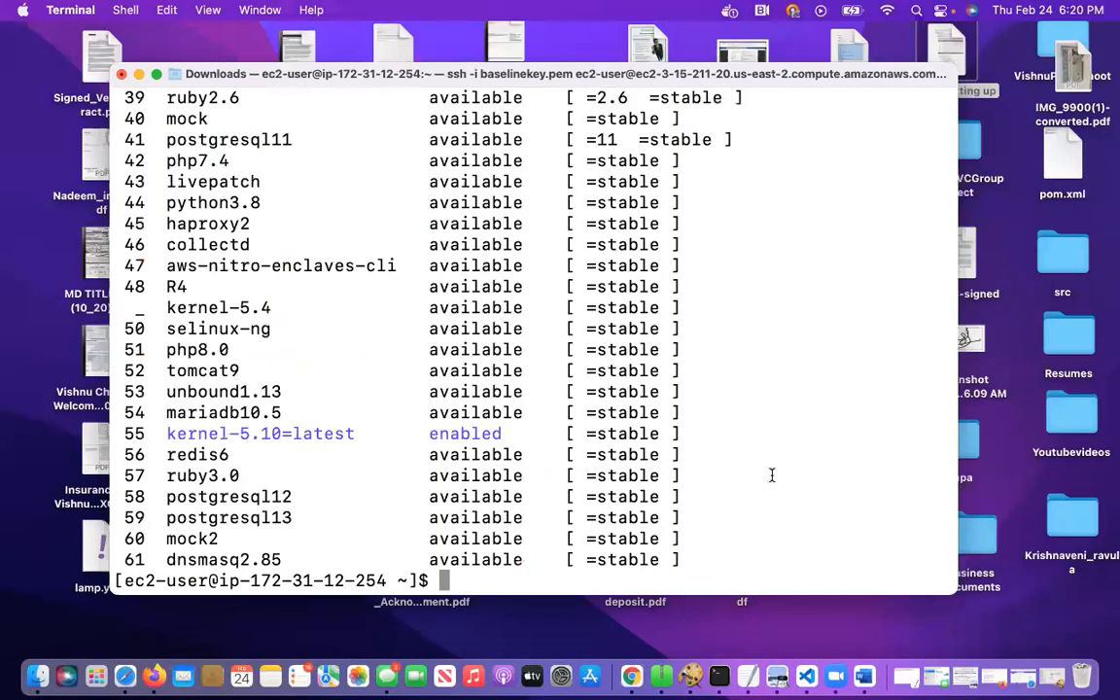
key(super+v)
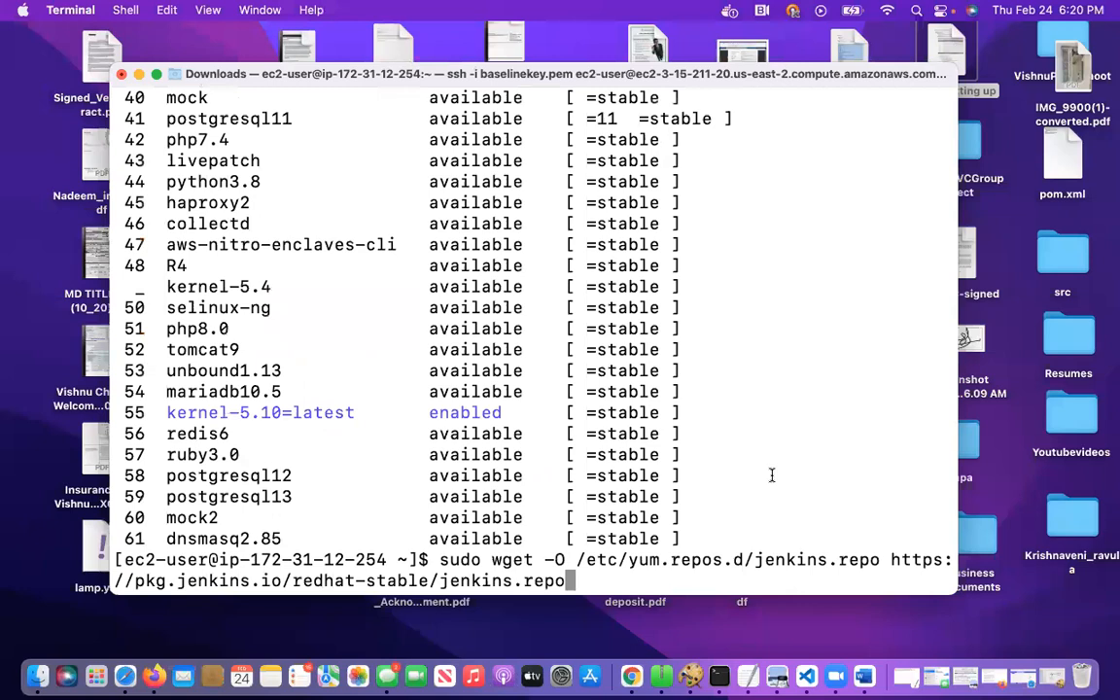
key(Return)
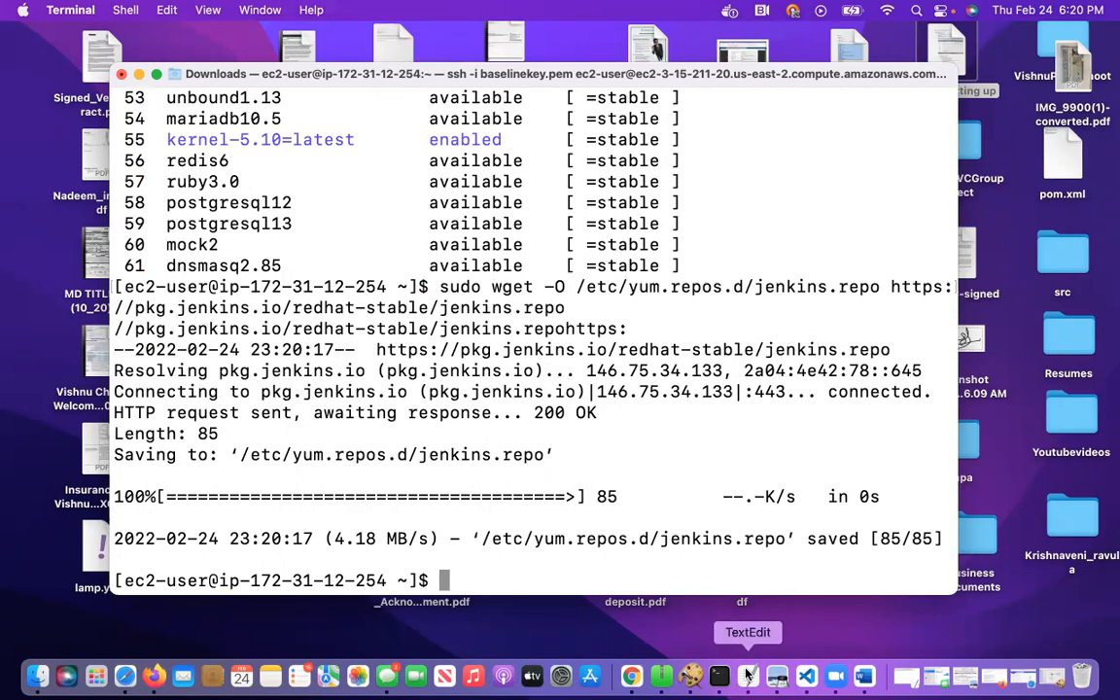
Copy the sudo rpm --import command from item 6 of the Word document's install list and try to run it in Terminal
click(864, 676)
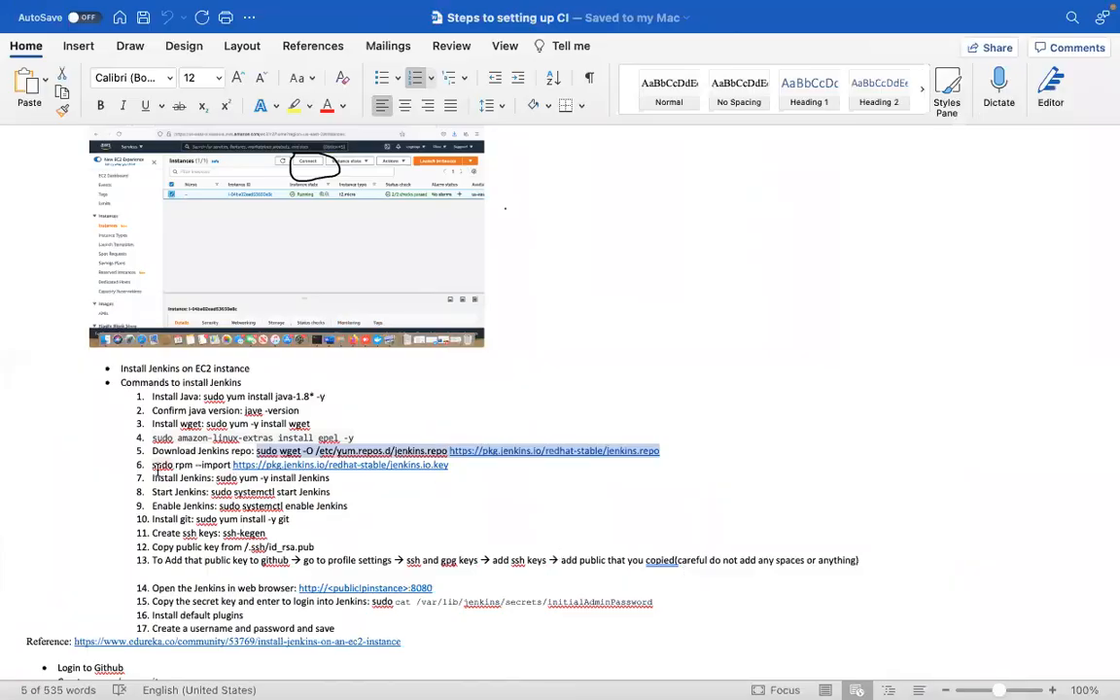
drag(151, 464, 458, 468)
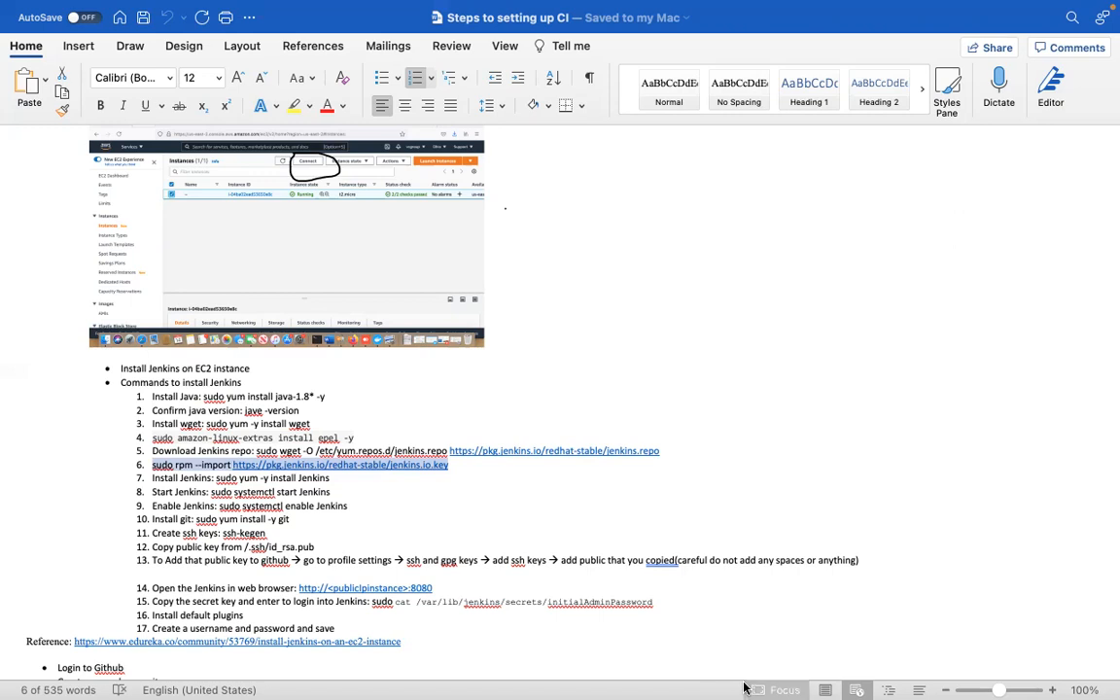
mouse_move(861, 684)
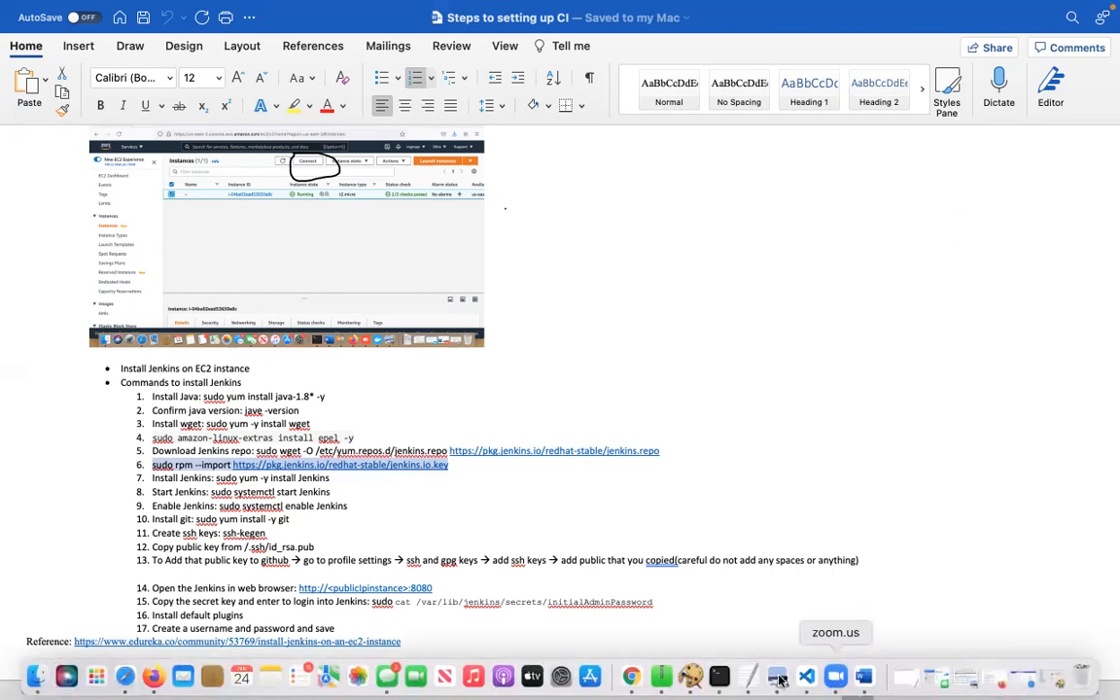
click(719, 676)
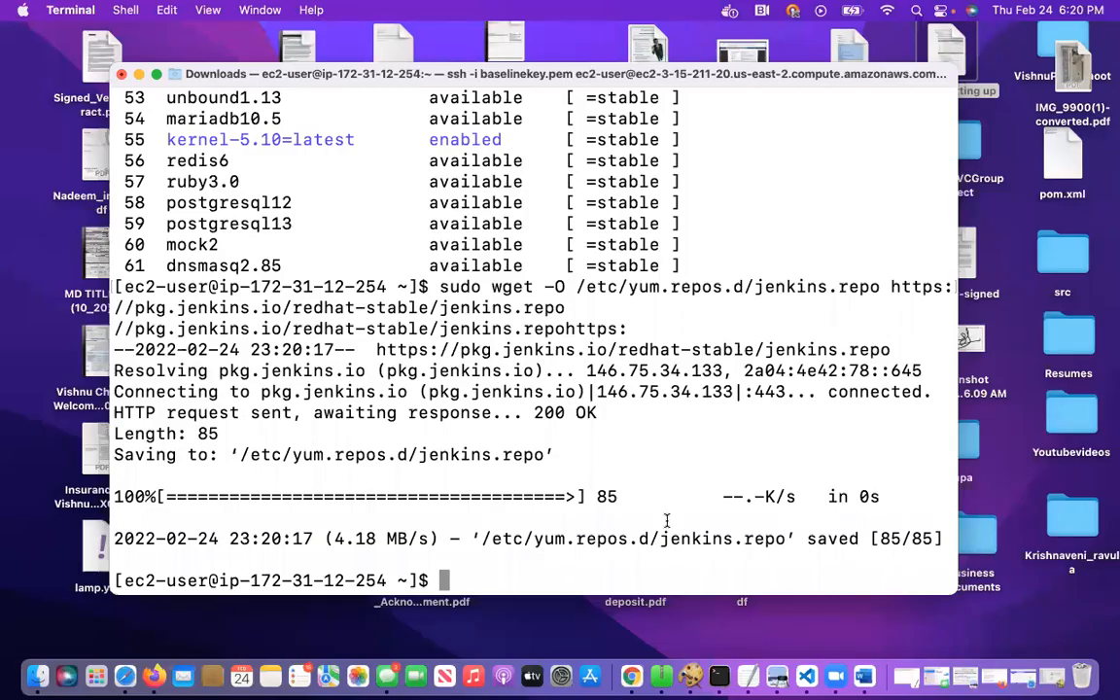
text(6.sudo rpm --import https://pkg.jenkins.io/redhat-stable/jenkins.io.key)
key(Return)
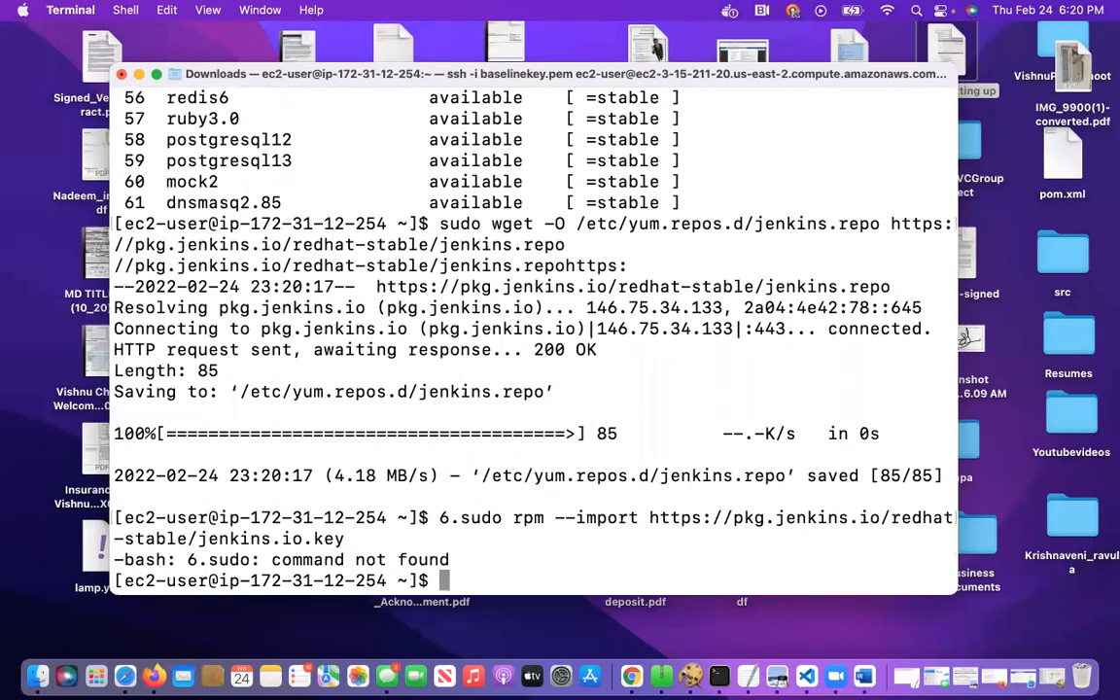
key(Up)
key(Left)
key(Left)
key(Left)
key(Left)
key(Left)
key(Left)
key(Left)
key(Left)
key(Left)
key(Left)
key(Left)
key(Left)
key(Left)
key(Left)
key(Left)
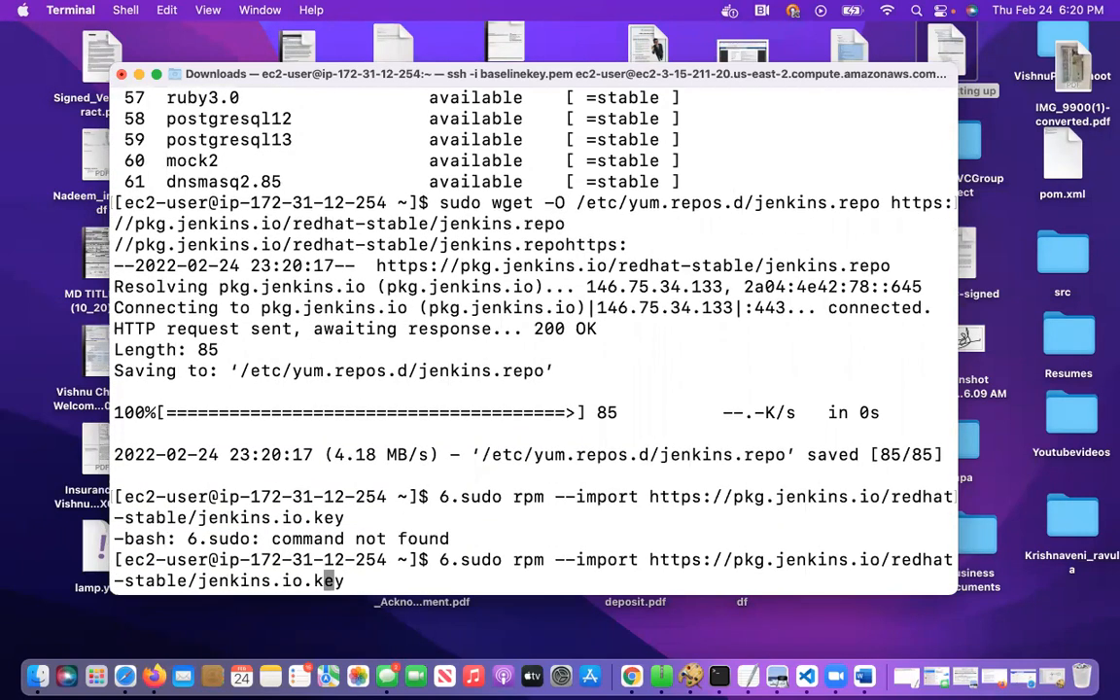
key(Left)
key(Left)
key(Left)
key(Left)
key(Left)
key(Left)
key(Left)
key(Left)
key(Left)
key(Left)
key(Left)
key(Left)
key(Left)
key(Left)
key(Left)
key(Left)
key(Left)
key(Left)
key(Left)
key(Left)
key(Left)
key(Left)
key(Left)
key(Left)
key(Left)
key(Left)
key(Left)
key(Left)
key(Left)
key(Left)
key(Left)
key(Left)
key(Left)
key(Left)
key(Left)
key(Left)
key(Left)
key(Left)
key(Left)
key(Left)
key(Left)
key(Left)
key(Left)
key(Left)
key(Left)
key(Left)
key(Left)
key(Left)
key(Left)
key(Left)
key(BackSpace)
key(BackSpace)
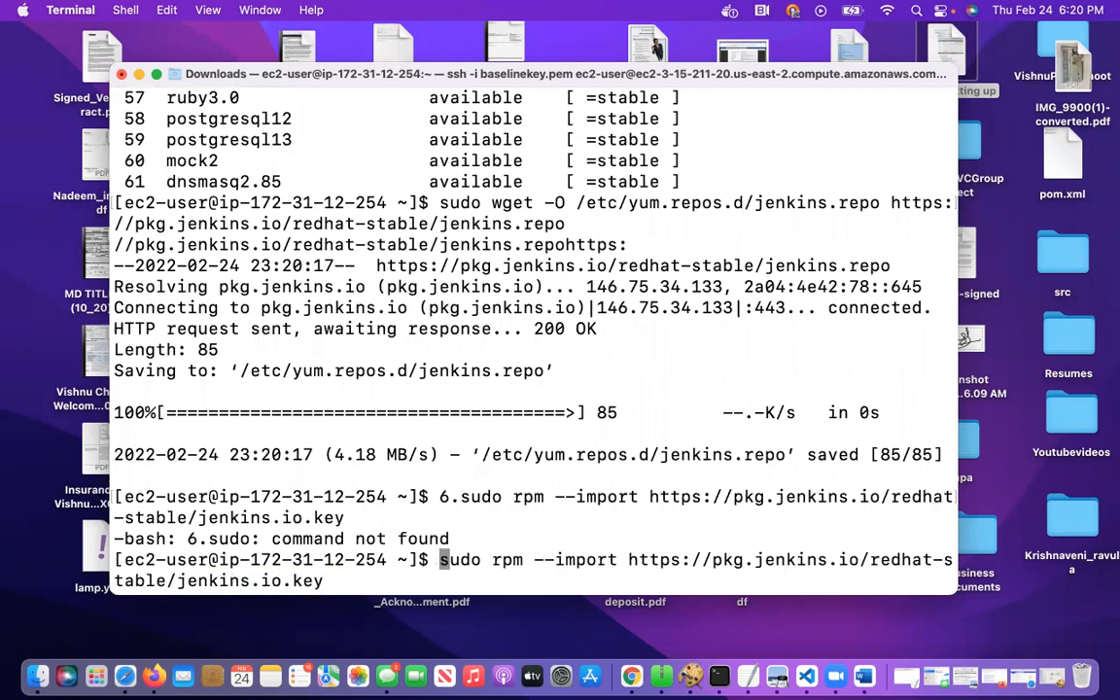
key(Return)
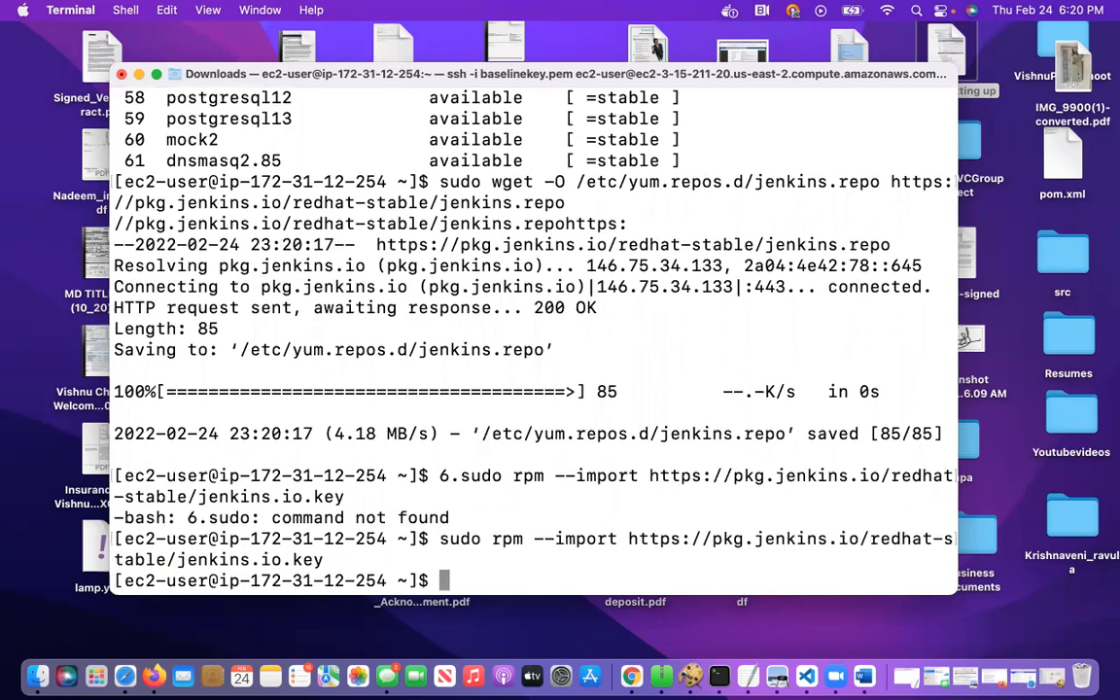
Check the remaining Jenkins install commands in the Word document, and return to Terminal to clear the session's output
click(863, 675)
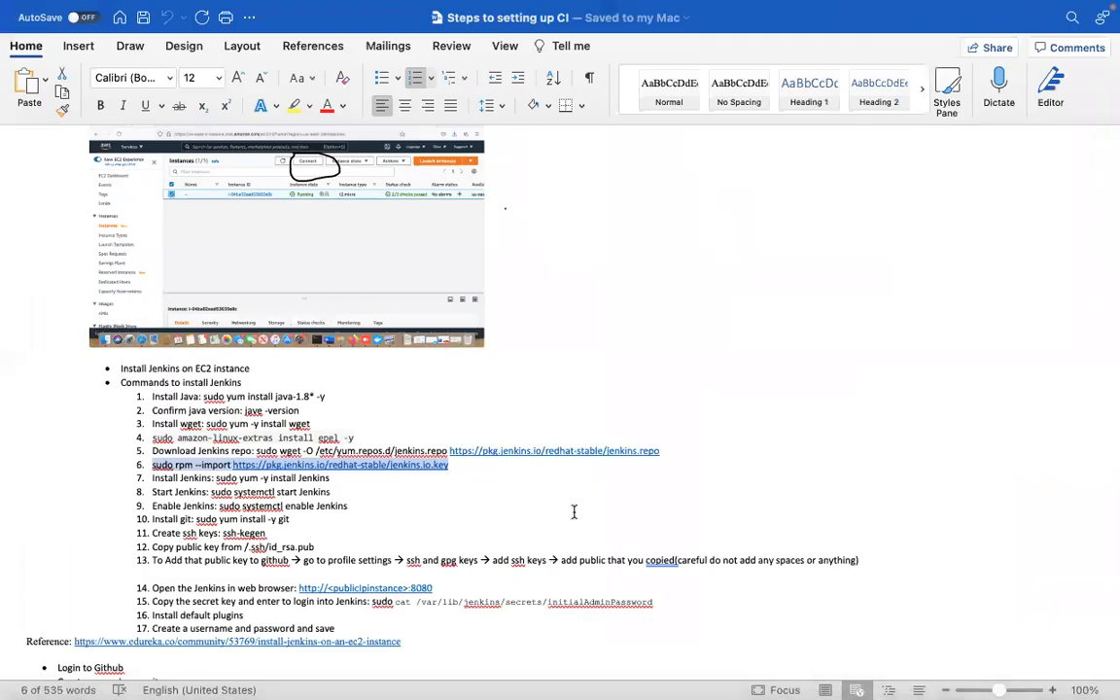
scroll(571, 506, down, 1)
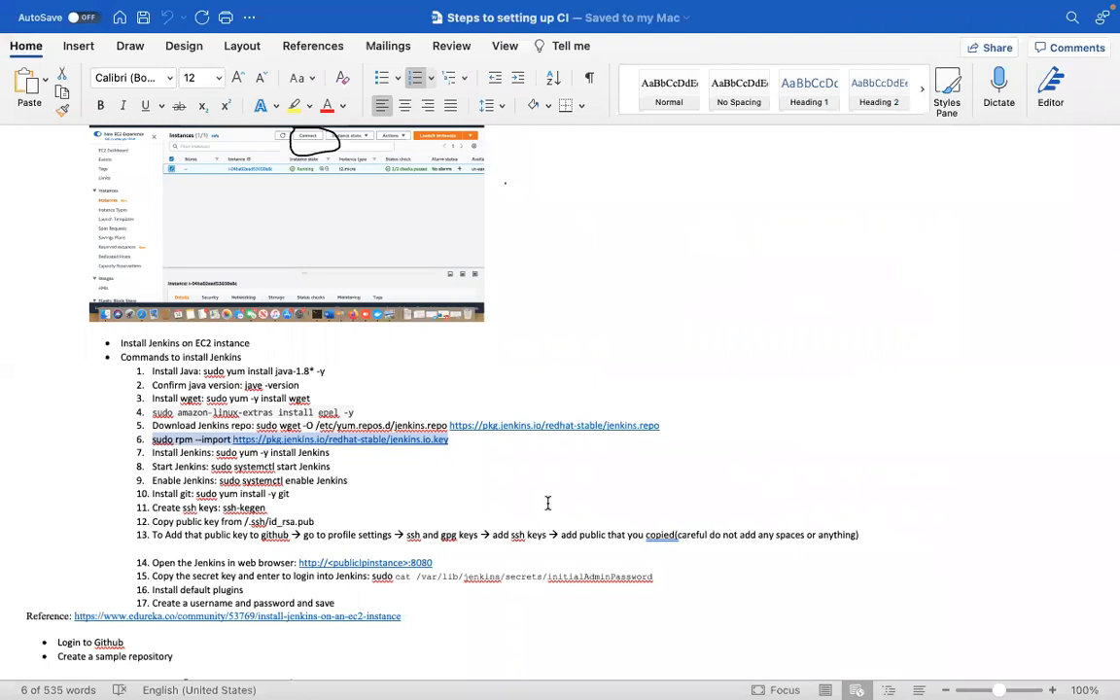
mouse_move(778, 681)
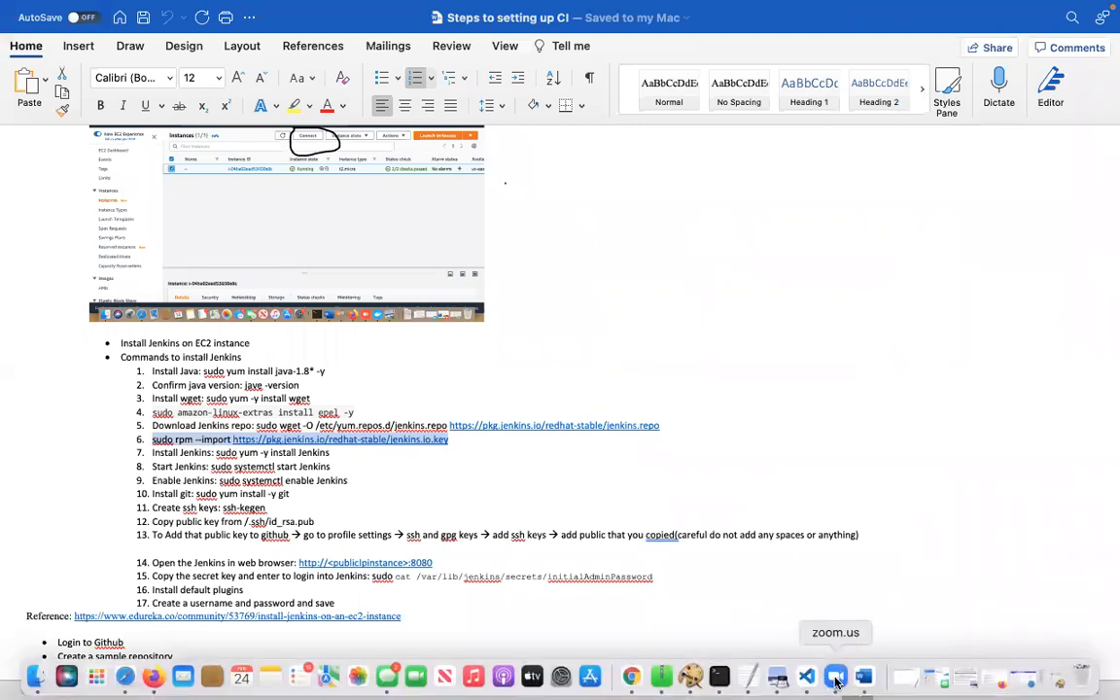
click(719, 676)
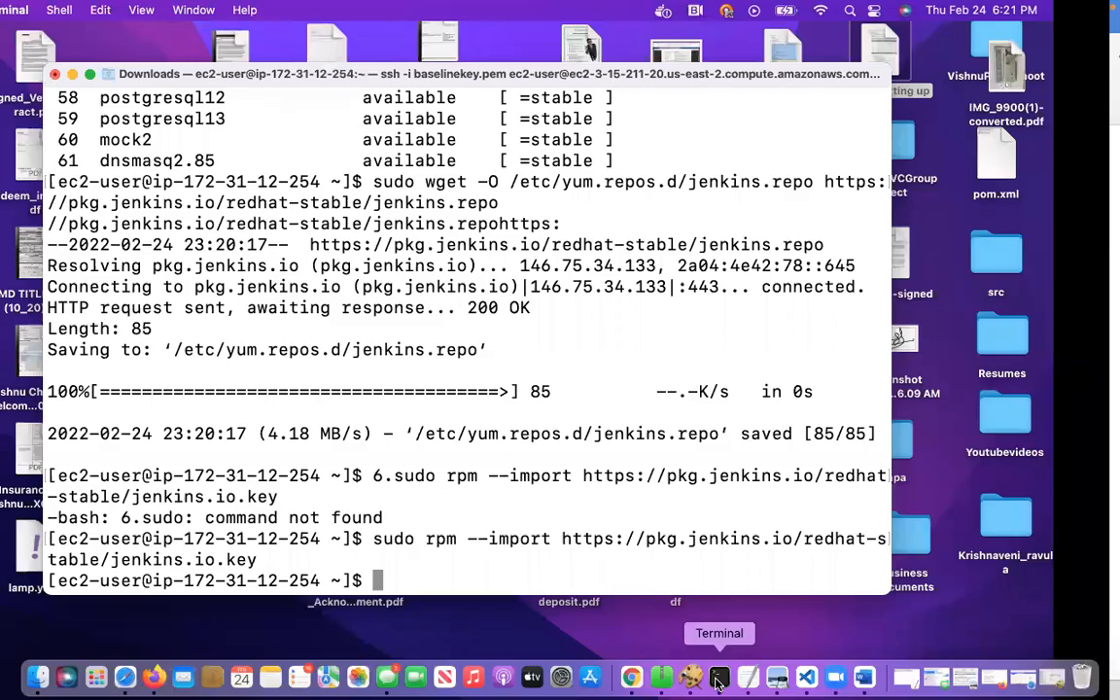
text(clear)
key(Return)
Install Jenkins on the instance by running sudo yum install jenkins -y
text(sudo )
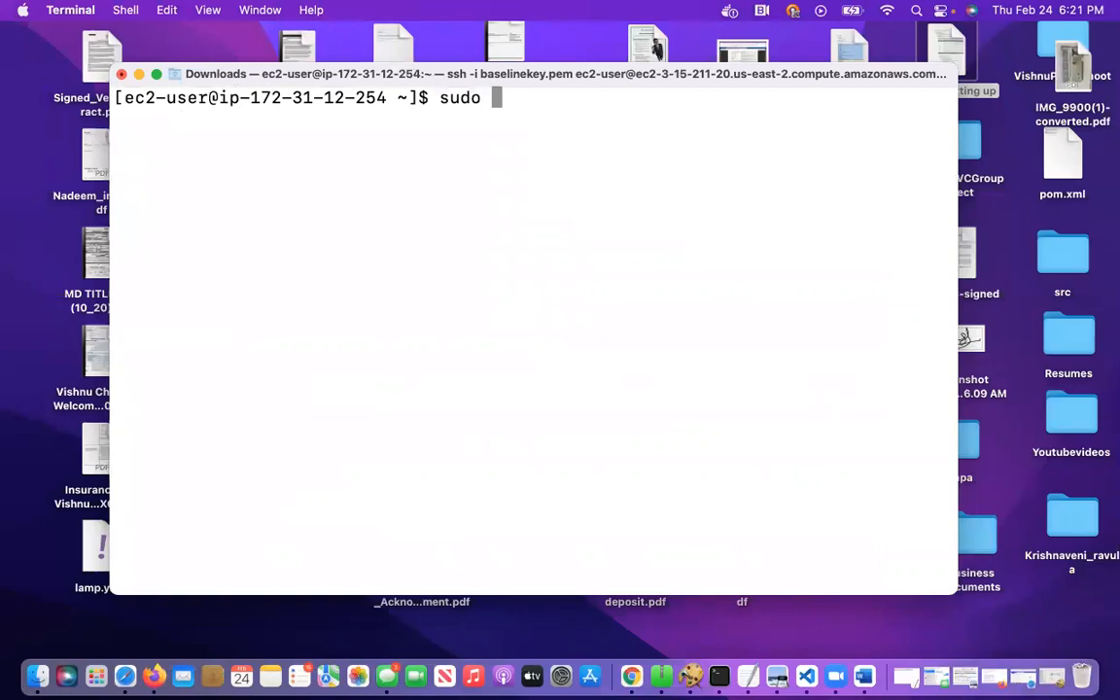
text(yum install )
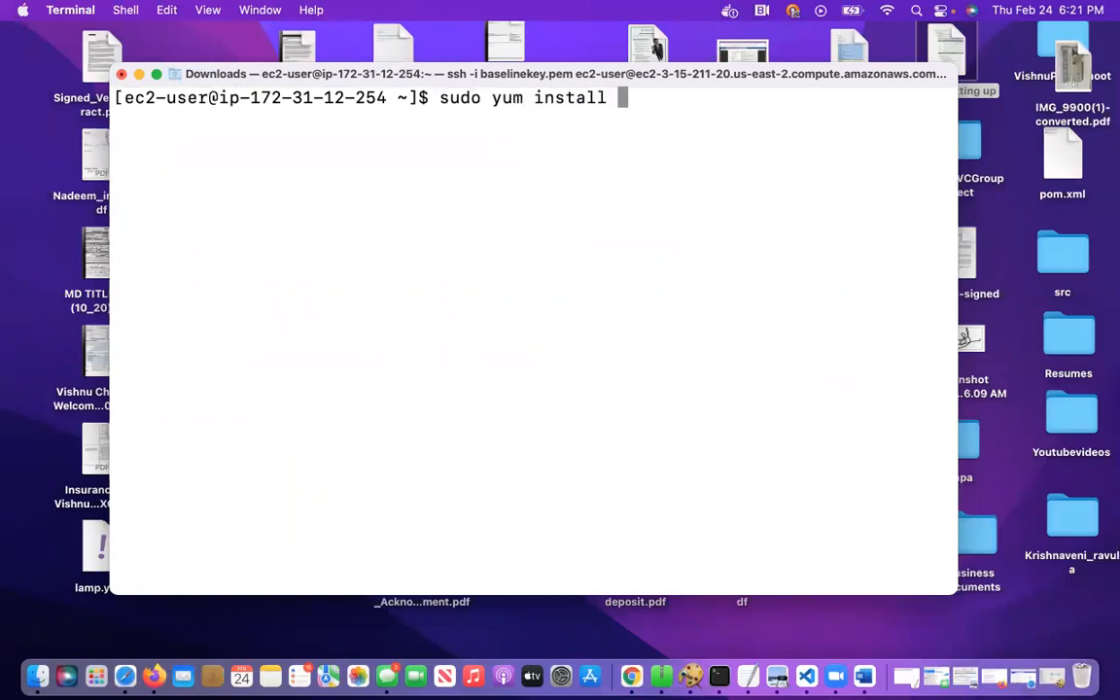
text(jenkins)
text(-y)
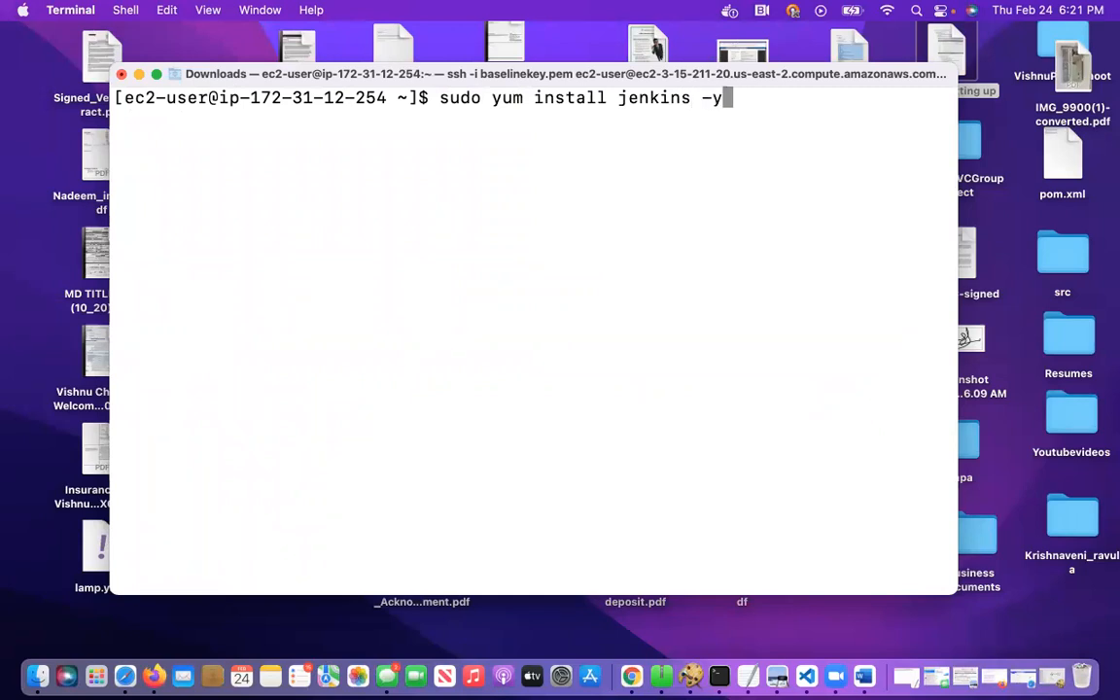
key(Return)
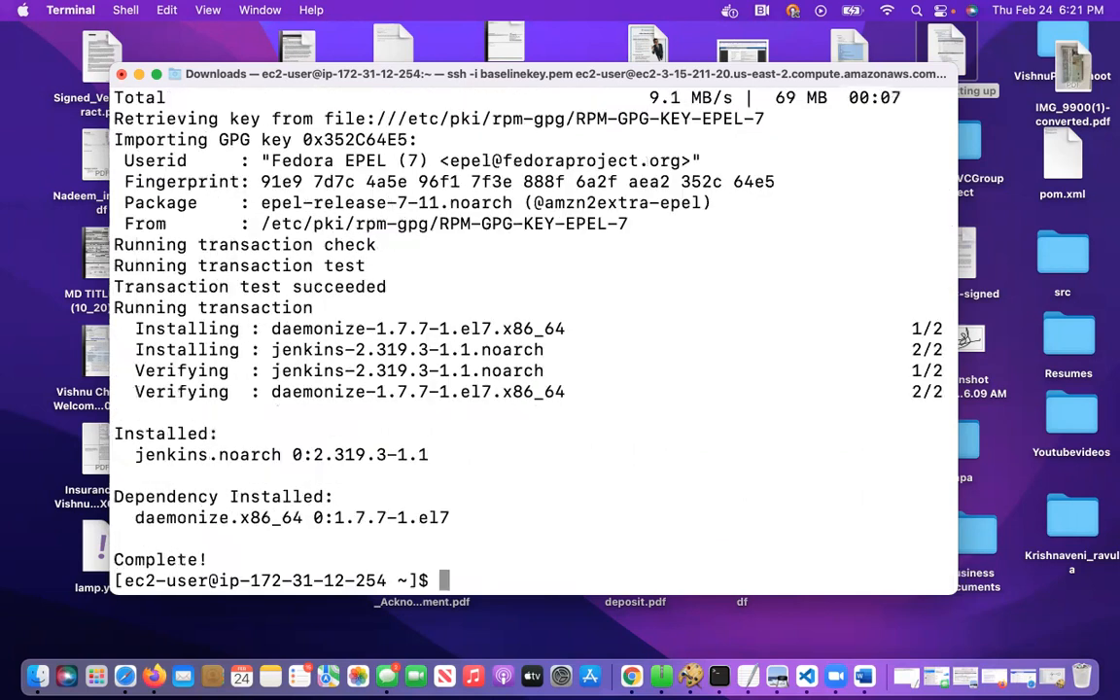
Start the Jenkins service by running sudo systemctl start jenkins
text(sudo syst)
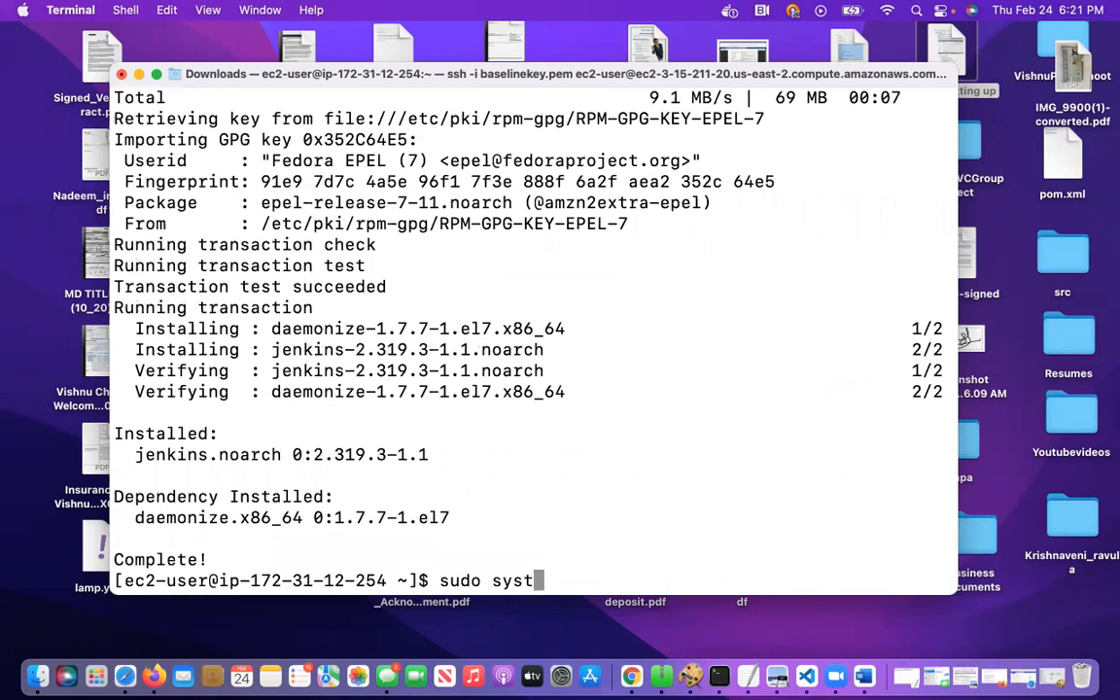
text(emctl starr)
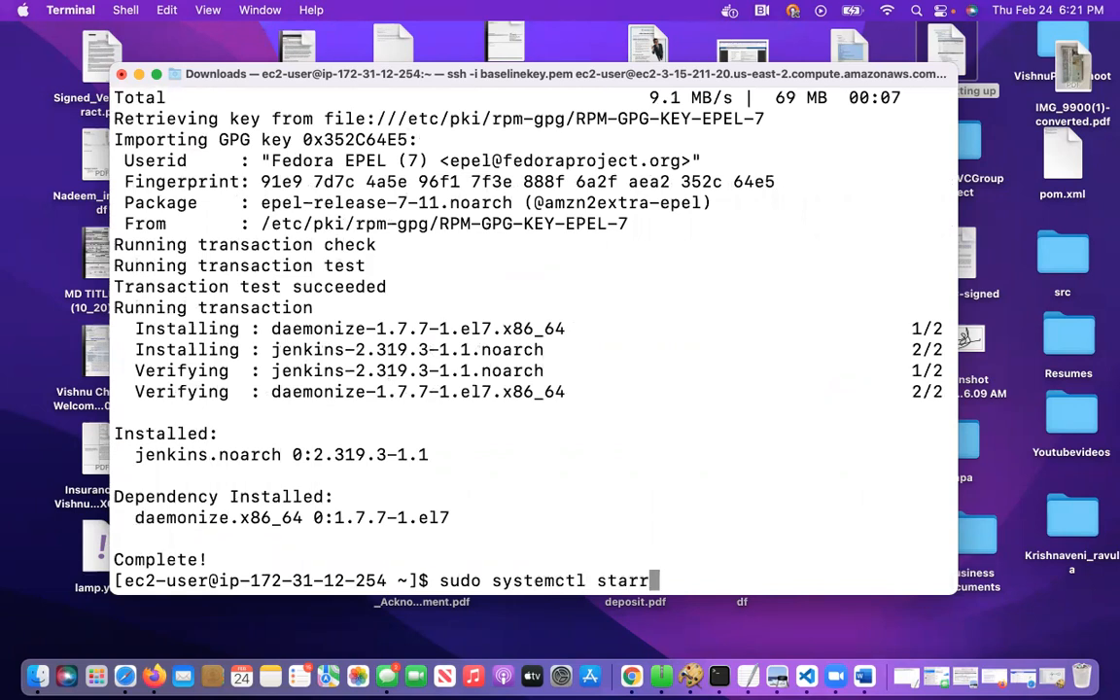
key(BackSpace)
text(t jenkins)
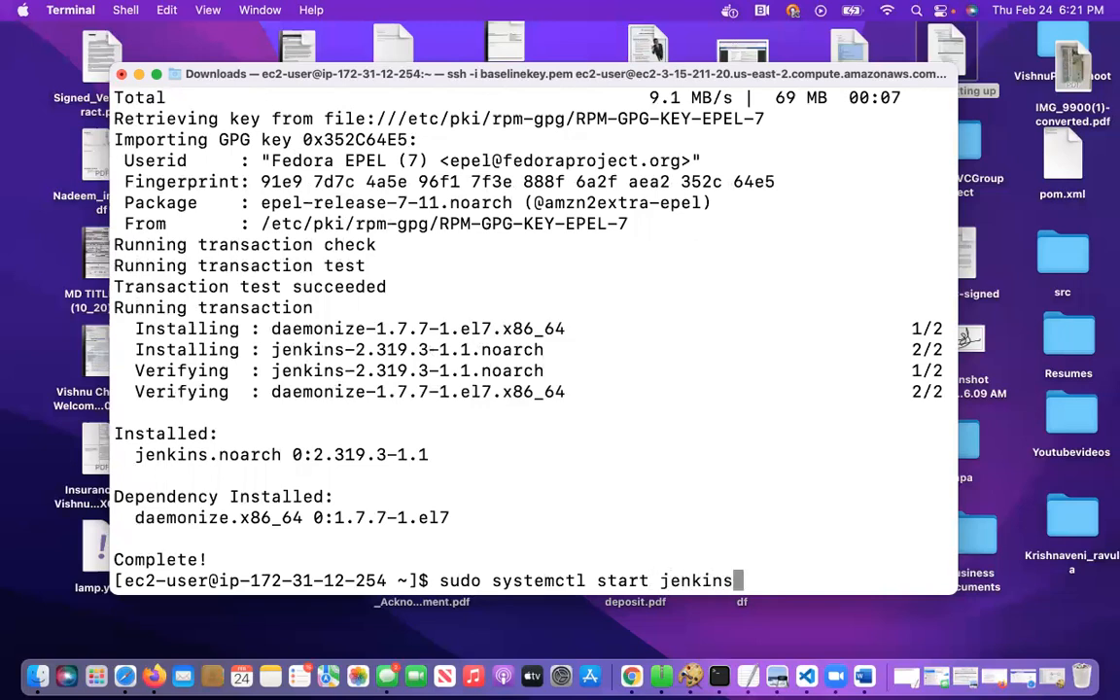
key(Return)
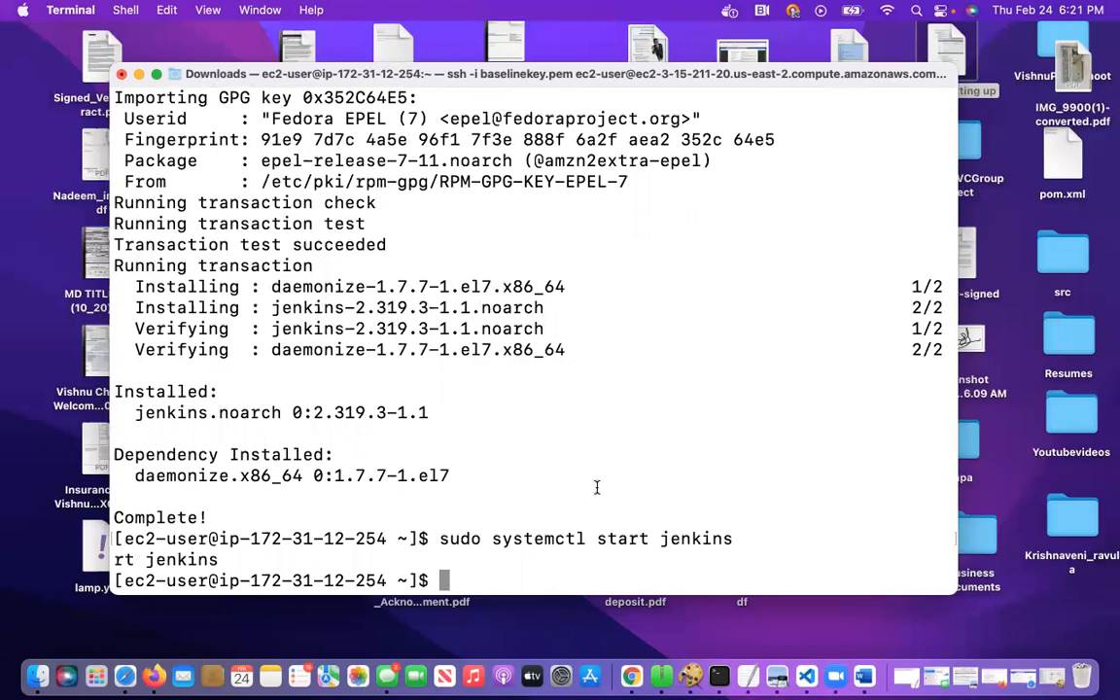
Check the Jenkins service's state by reworking the previous command into sudo systemctl status jenkins and running it
key(Up)
key(Left)
key(Left)
key(Left)
key(Left)
key(Left)
key(Left)
key(Left)
key(Left)
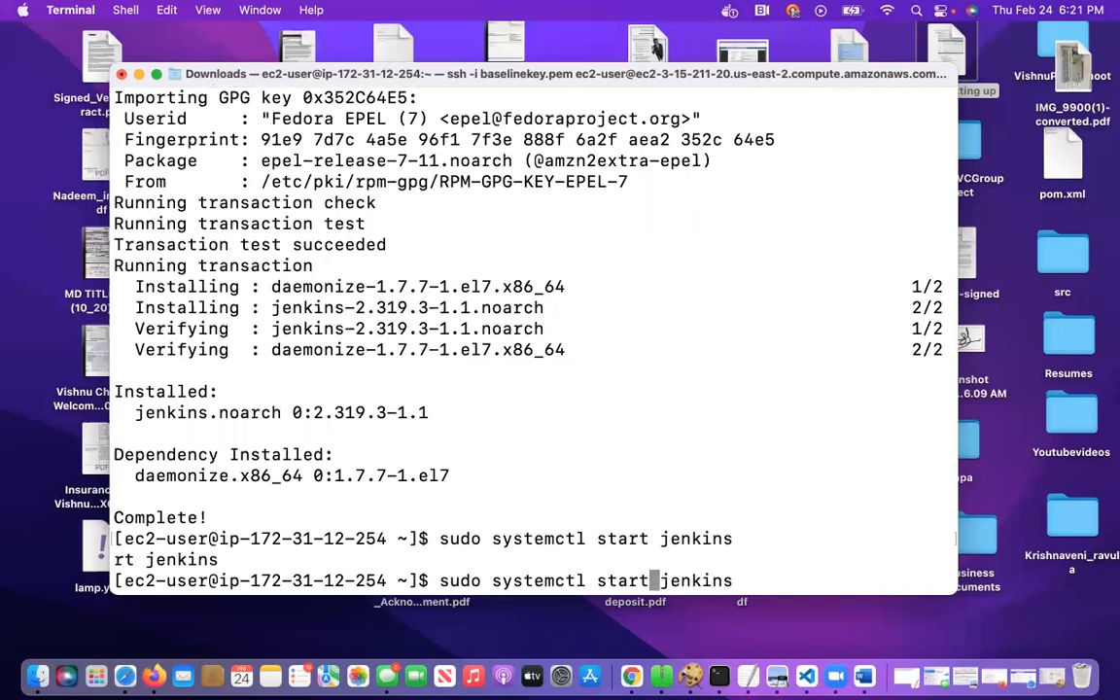
key(BackSpace)
key(BackSpace)
key(BackSpace)
key(BackSpace)
key(BackSpace)
text(status)
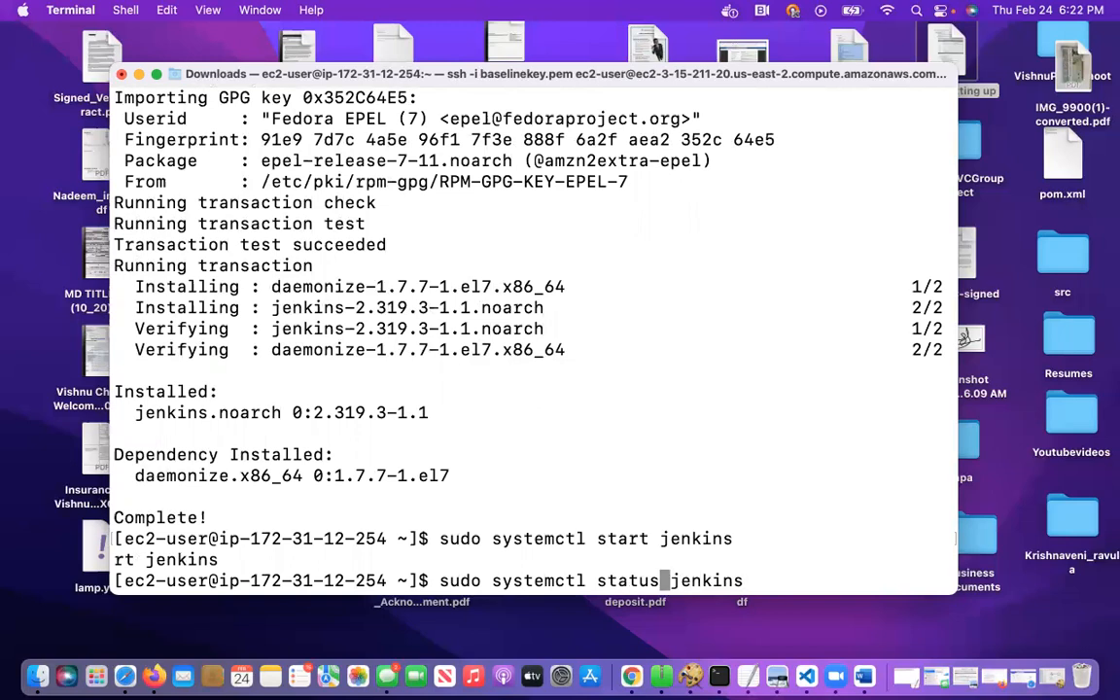
key(Return)
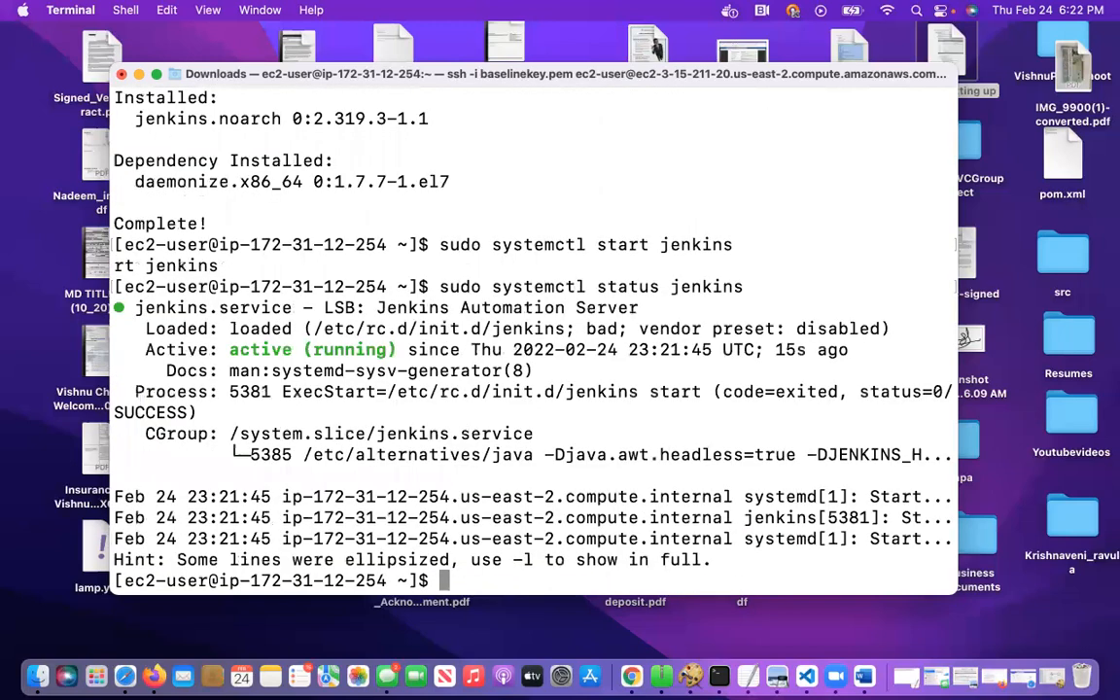
Enable the Jenkins service at boot by running sudo systemctl enable jenkins
text(sudo )
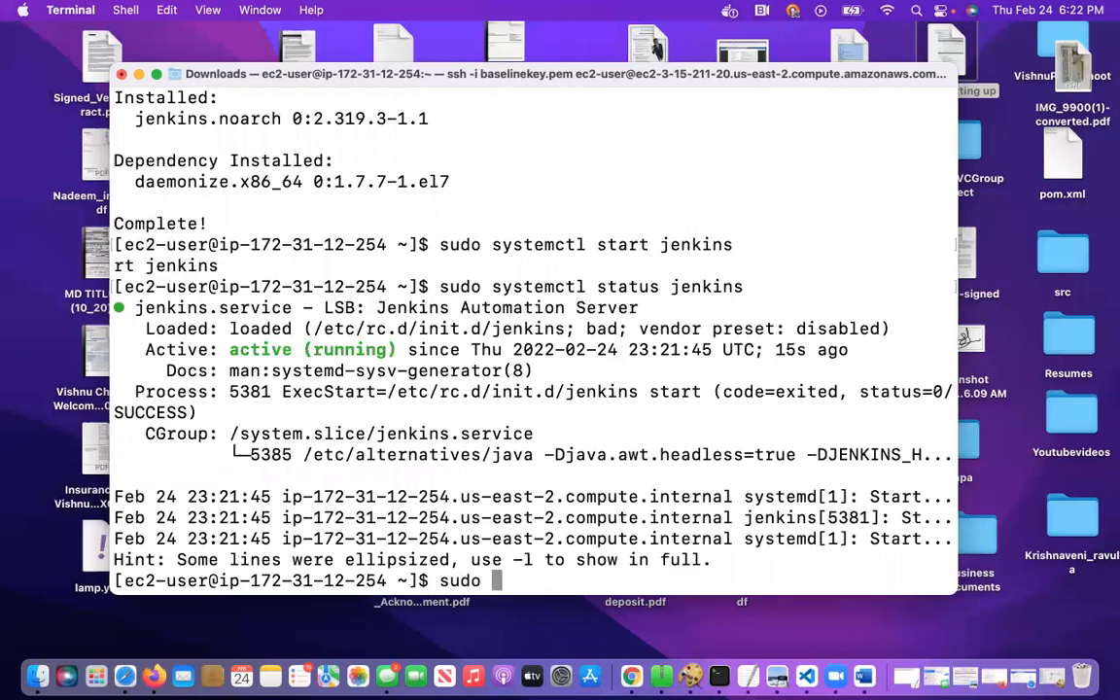
text(yum in)
key(BackSpace)
key(BackSpace)
key(BackSpace)
key(BackSpace)
key(BackSpace)
key(BackSpace)
text(systm)
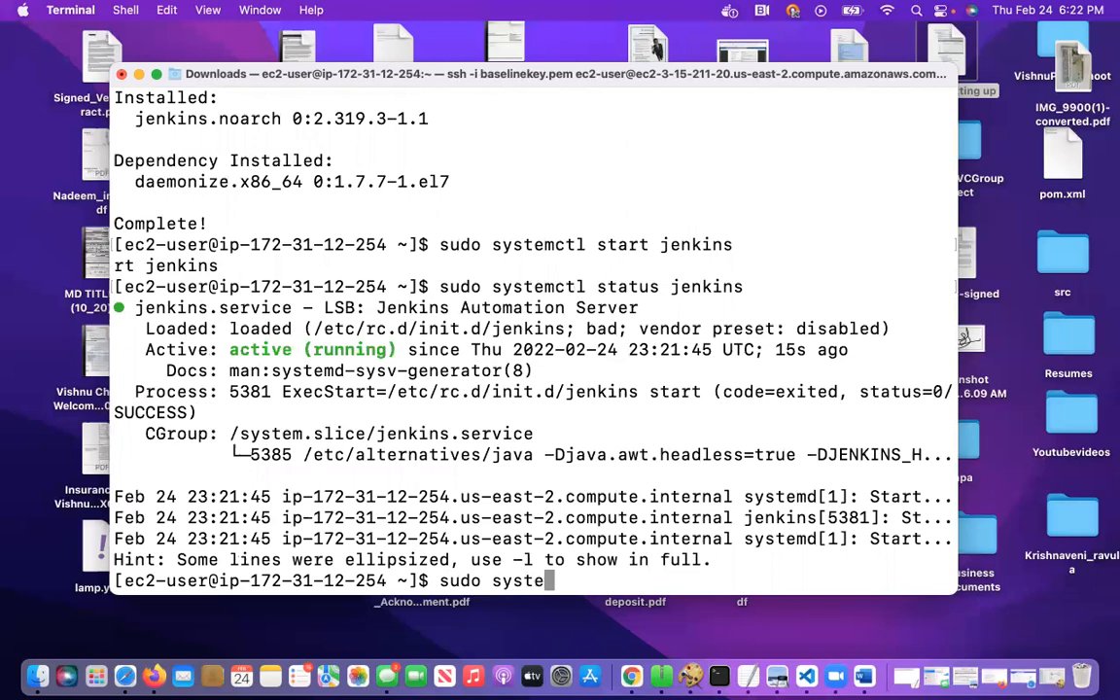
text(mctl enabl)
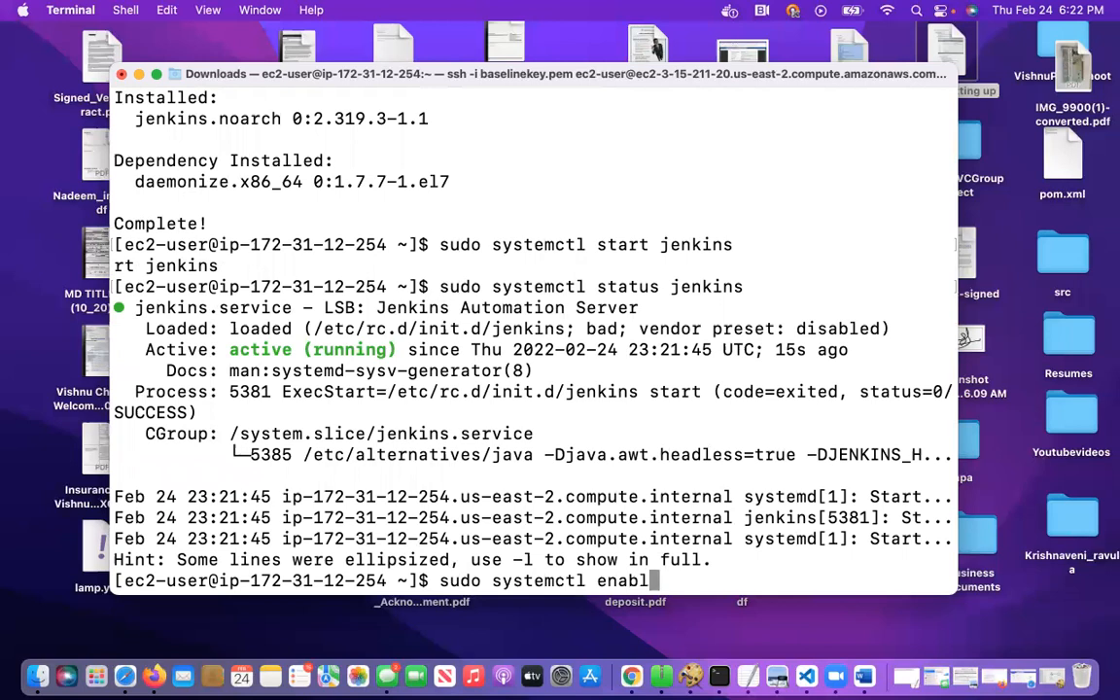
text(e jenkins)
key(Return)
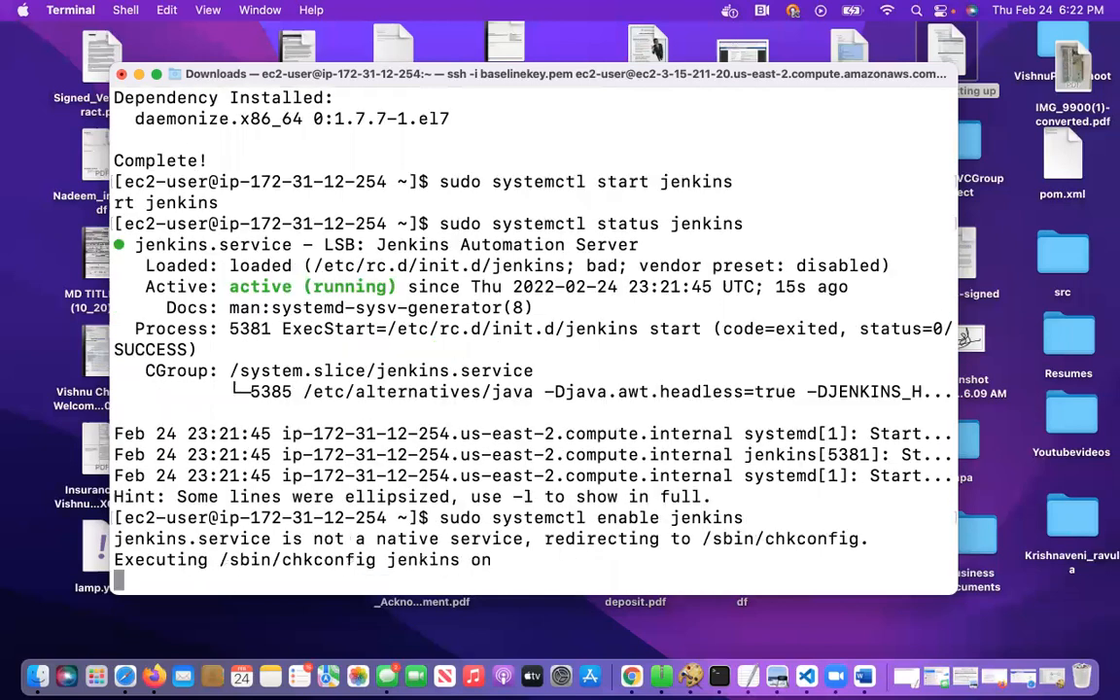
Recheck the Jenkins service's state by running sudo systemctl status jenkins, and clear the terminal screen
text(clear)
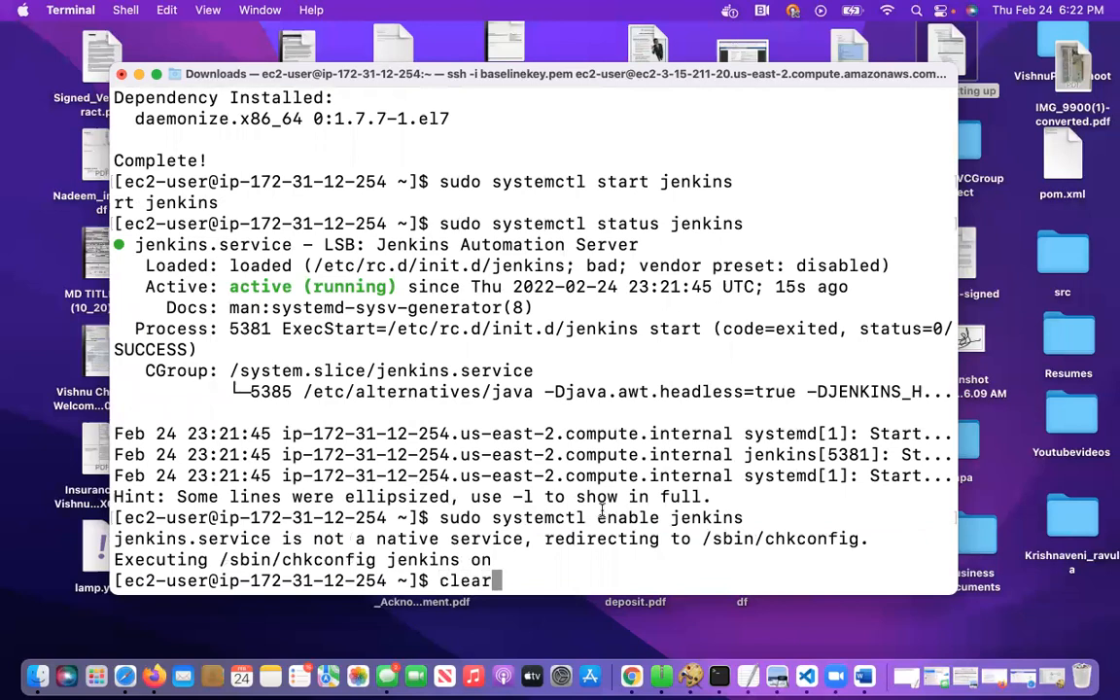
key(BackSpace)
key(BackSpace)
key(BackSpace)
key(BackSpace)
key(BackSpace)
text(system)
key(BackSpace)
key(BackSpace)
key(BackSpace)
key(BackSpace)
key(BackSpace)
key(BackSpace)
text(sudo systemc)
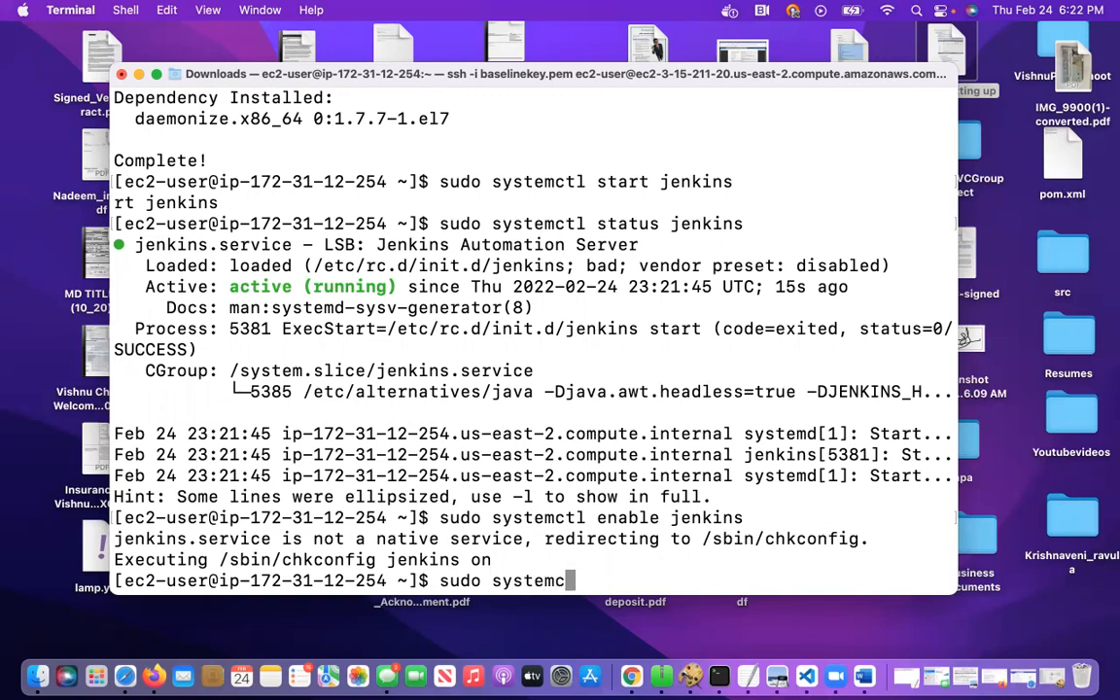
text(tl status jenkins)
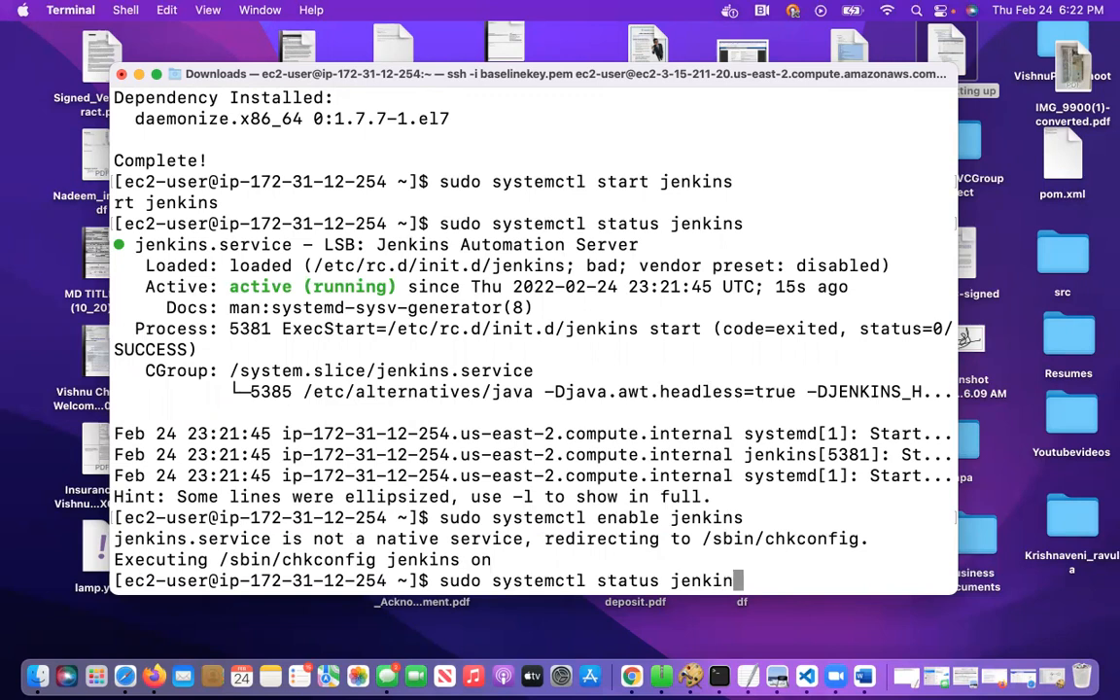
key(Return)
key(Return)
key(Return)
text(clear)
key(Return)
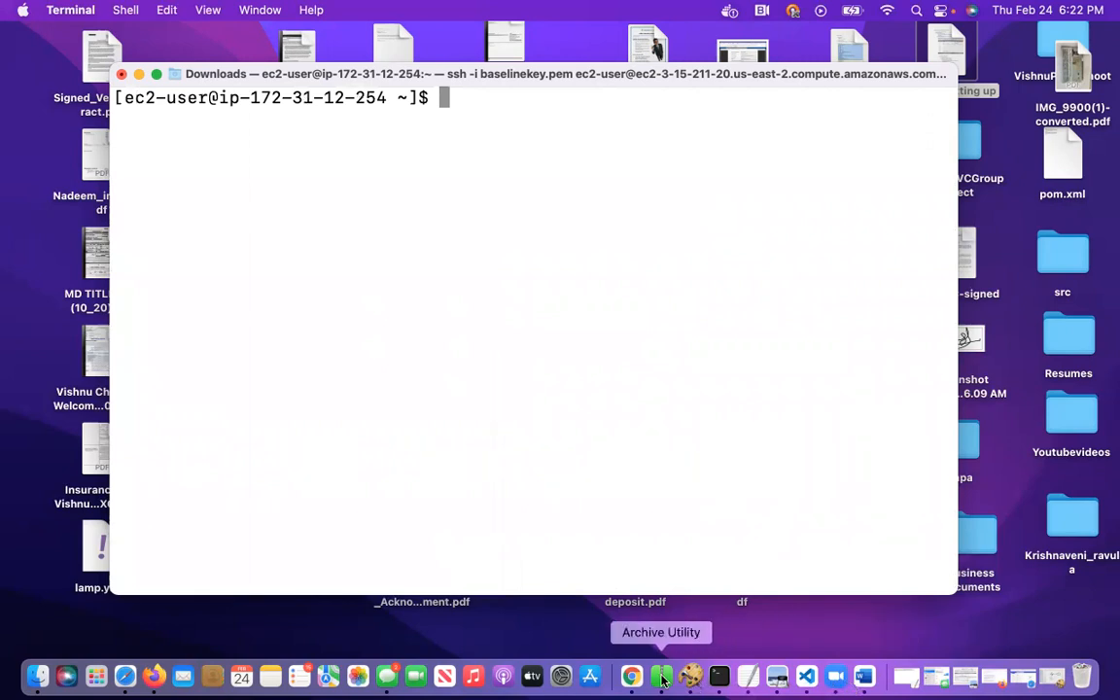
Switch to Chrome, close the instance connection instructions and open the instance's security group launch-wizard-22
click(633, 676)
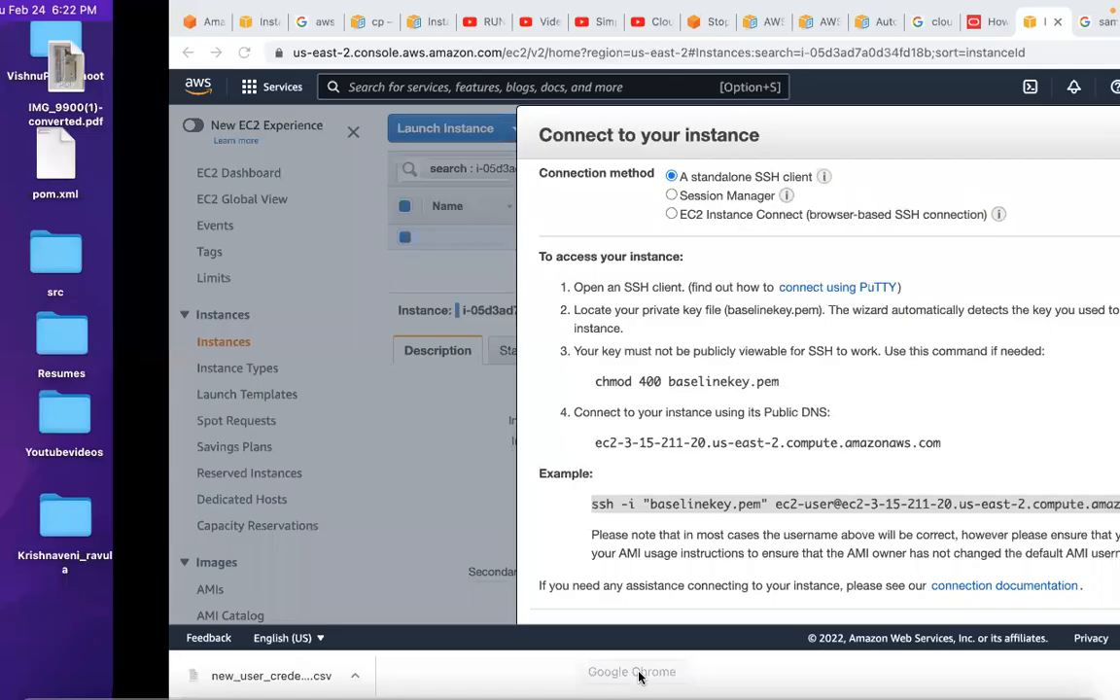
click(1009, 138)
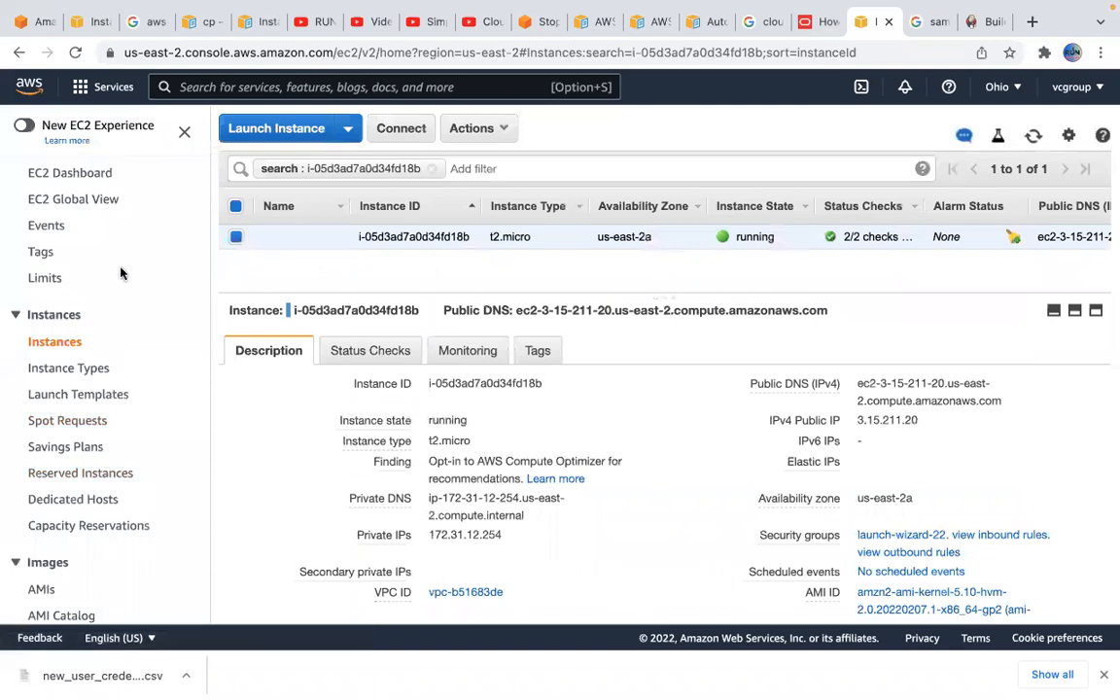
scroll(480, 399, down, 1)
scroll(476, 394, up, 1)
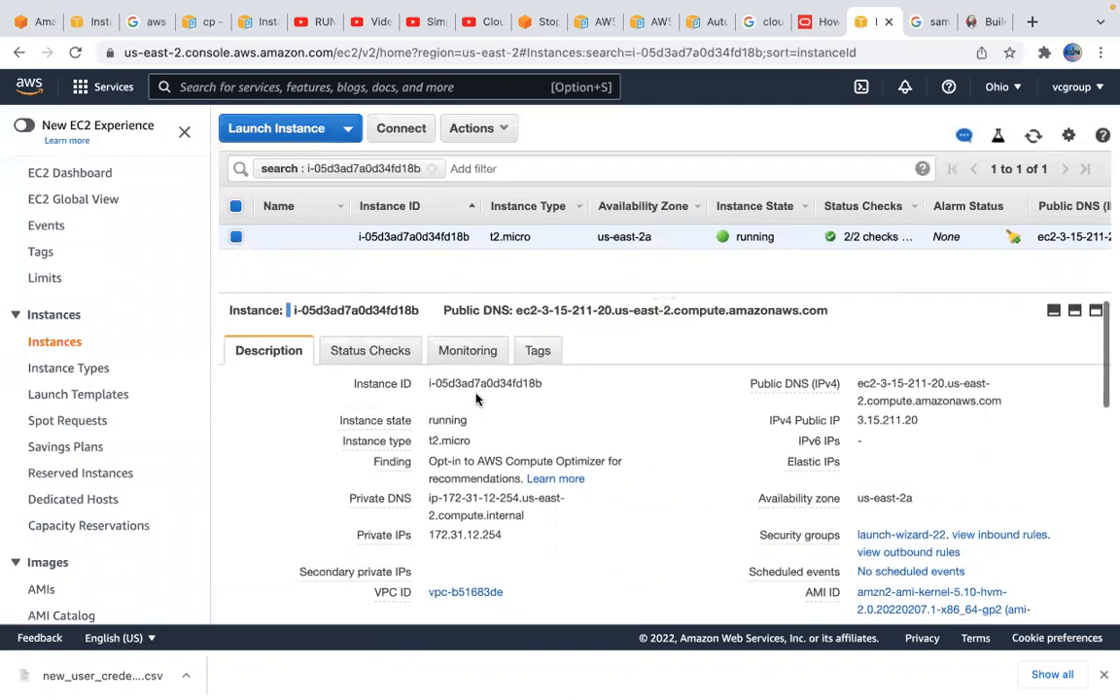
scroll(498, 457, down, 1)
scroll(499, 457, down, 5)
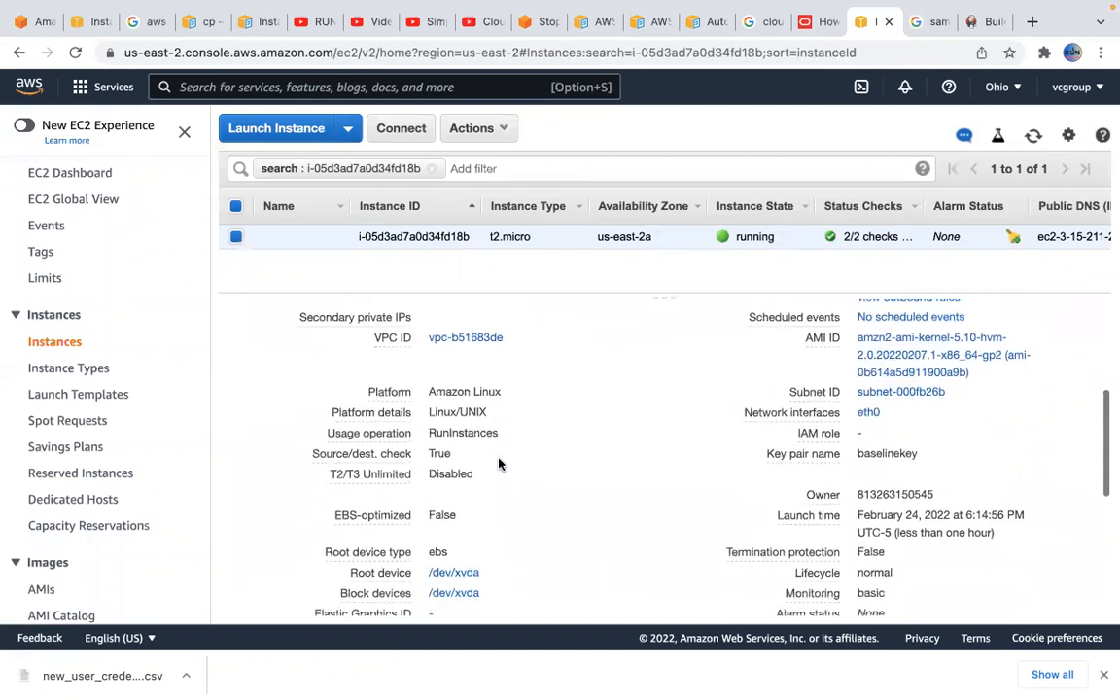
scroll(498, 463, down, 2)
scroll(499, 464, up, 6)
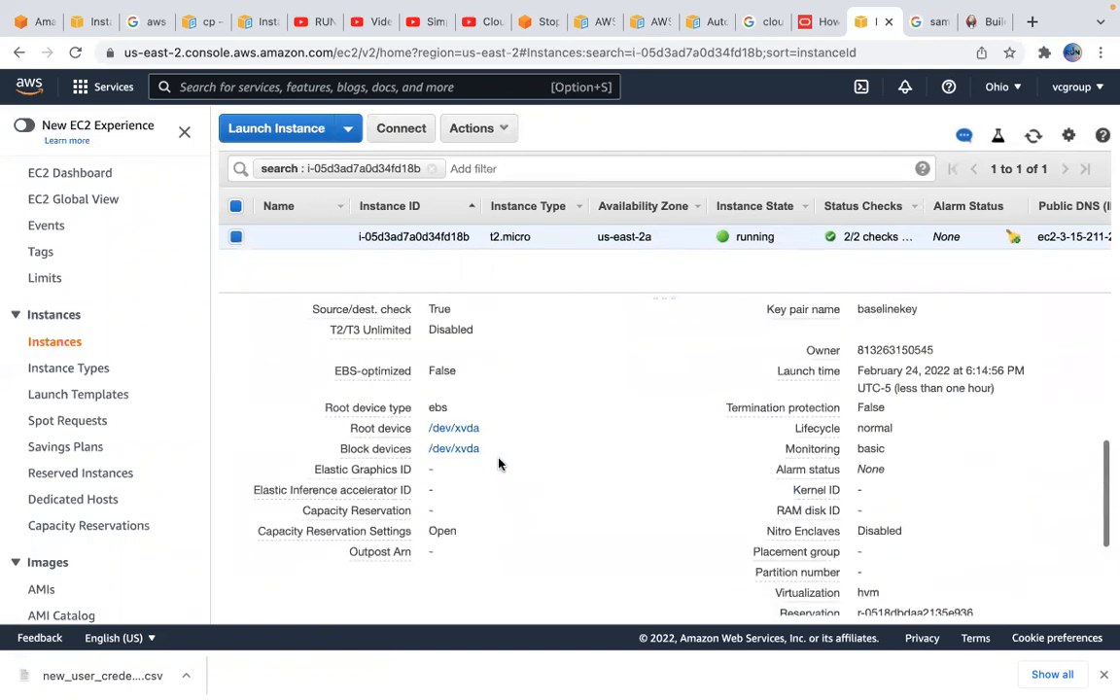
scroll(498, 464, up, 2)
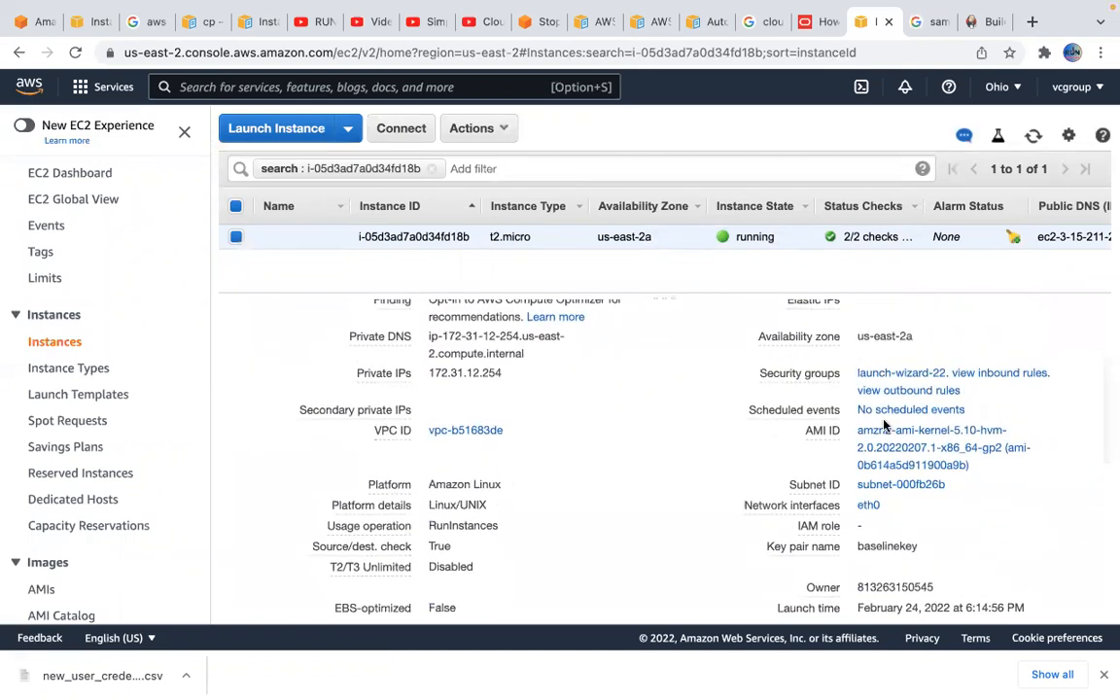
click(914, 375)
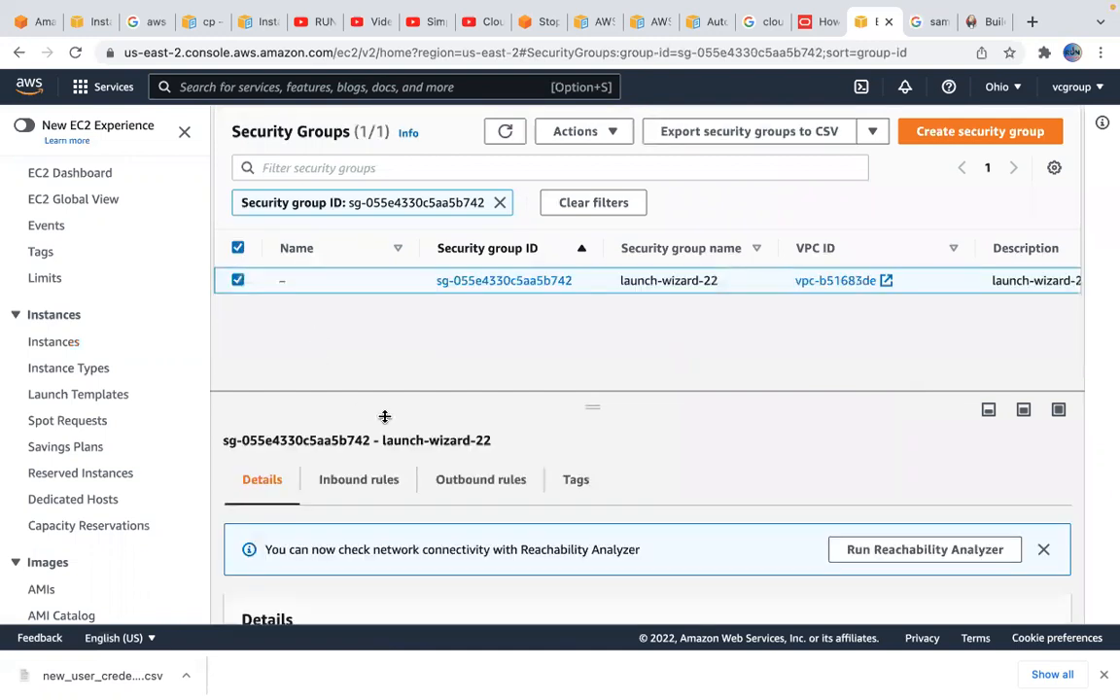
Add an inbound rule to launch-wizard-22 allowing All traffic from source 0.0.0.0/0, and save the rules
click(374, 483)
scroll(713, 452, down, 3)
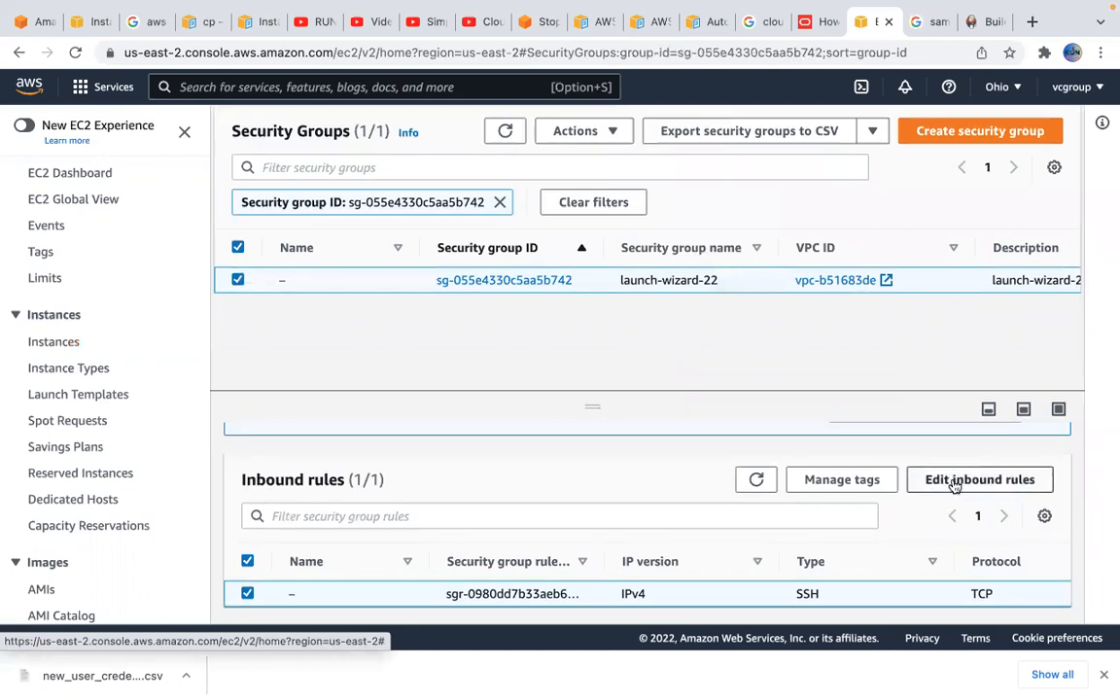
click(955, 482)
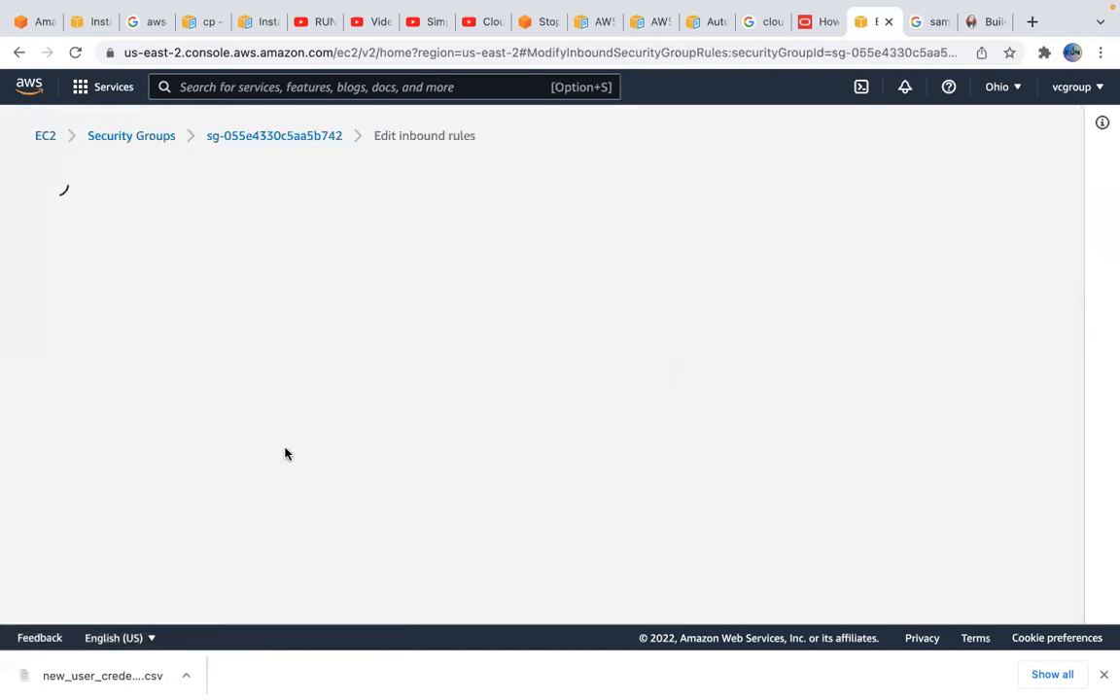
click(105, 450)
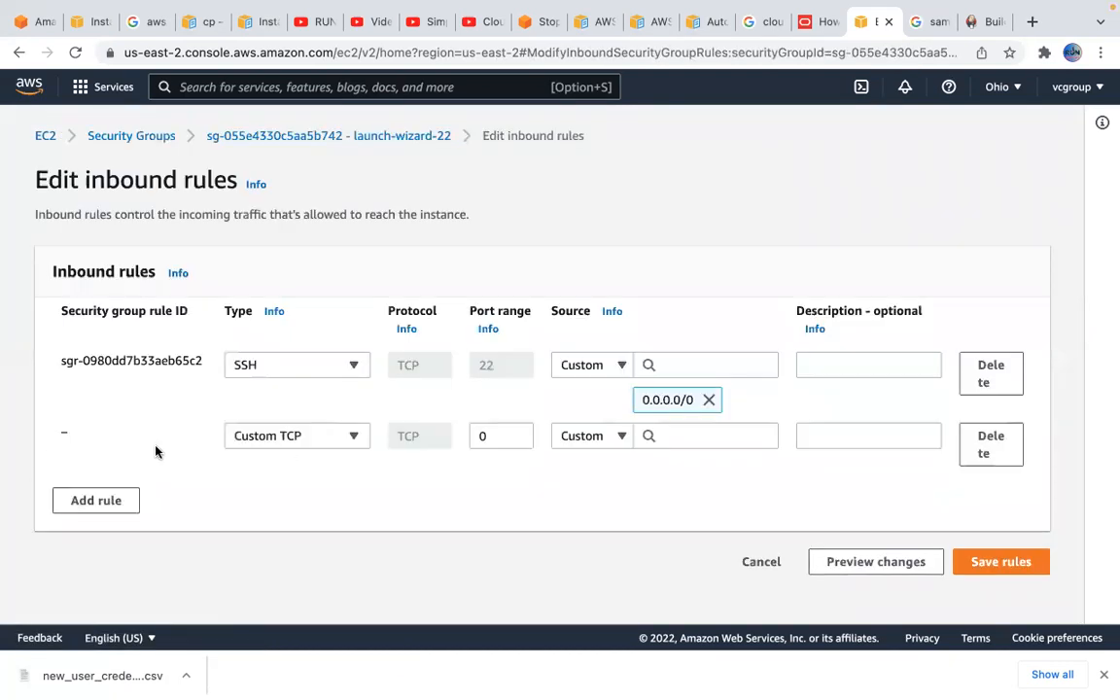
click(309, 444)
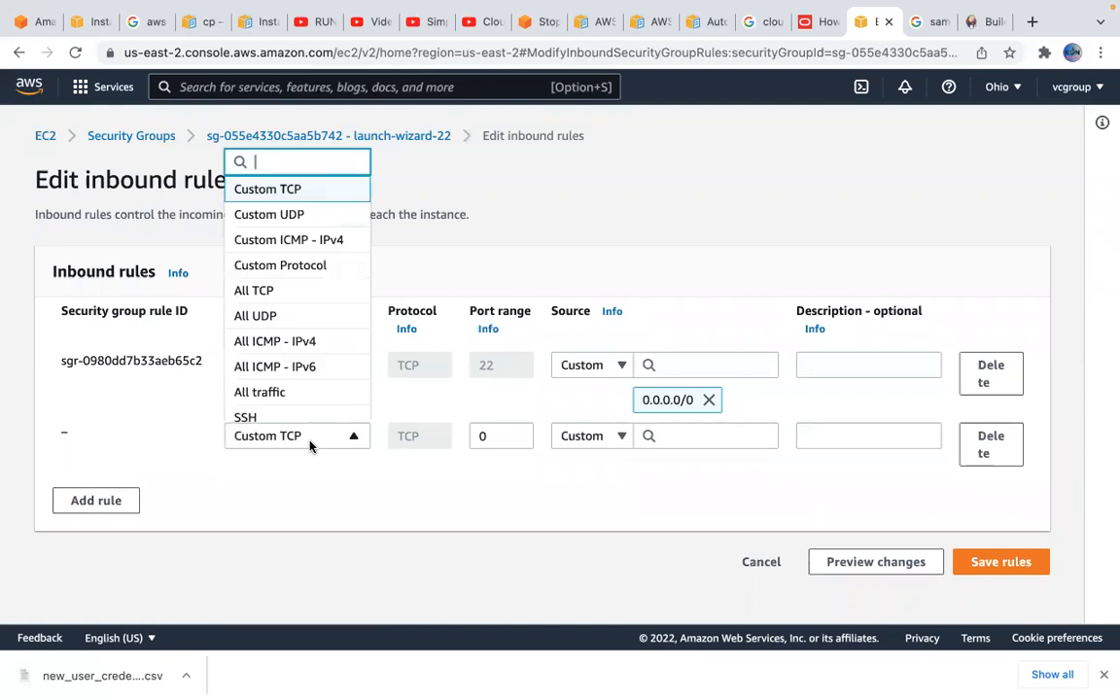
click(292, 389)
click(733, 443)
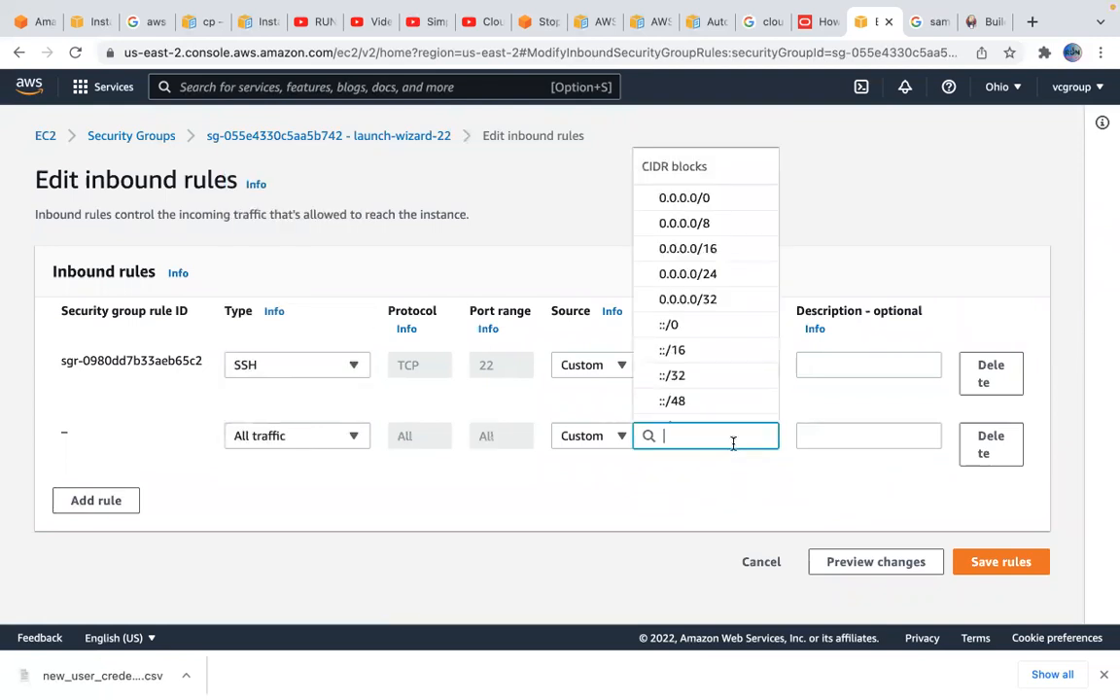
click(700, 202)
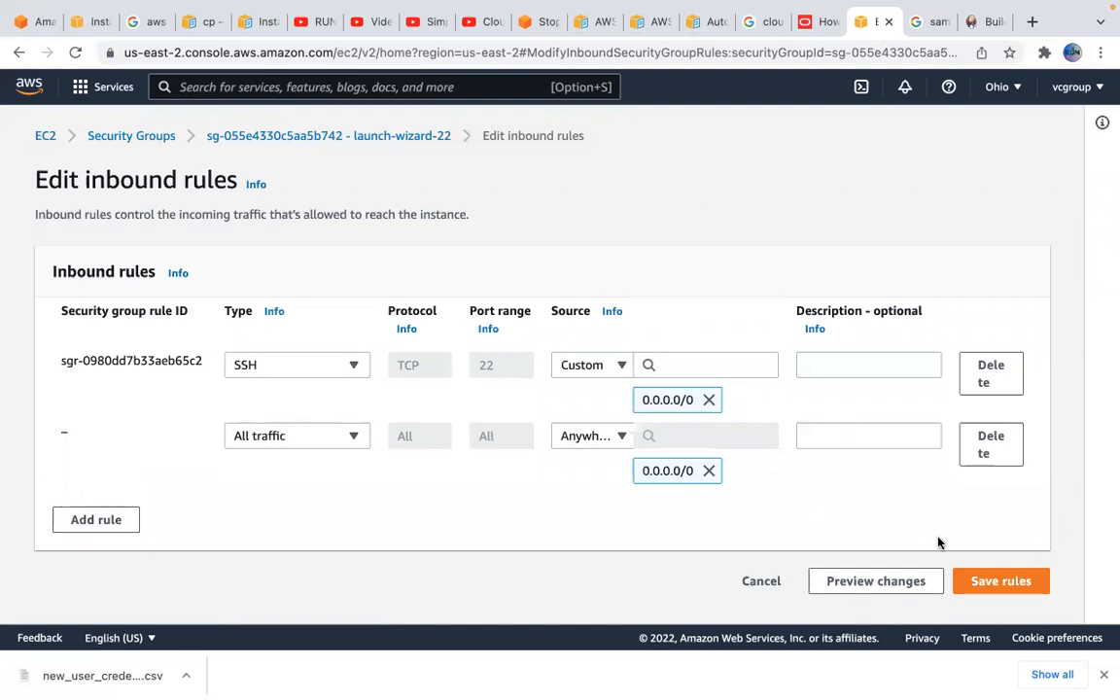
click(988, 582)
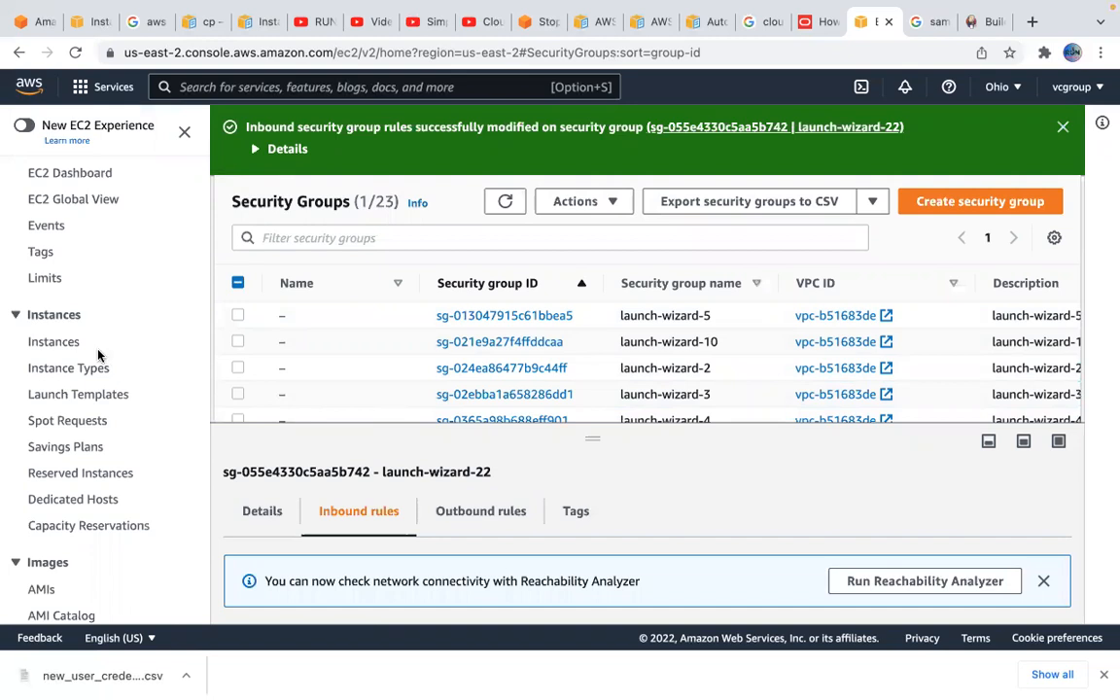
click(72, 342)
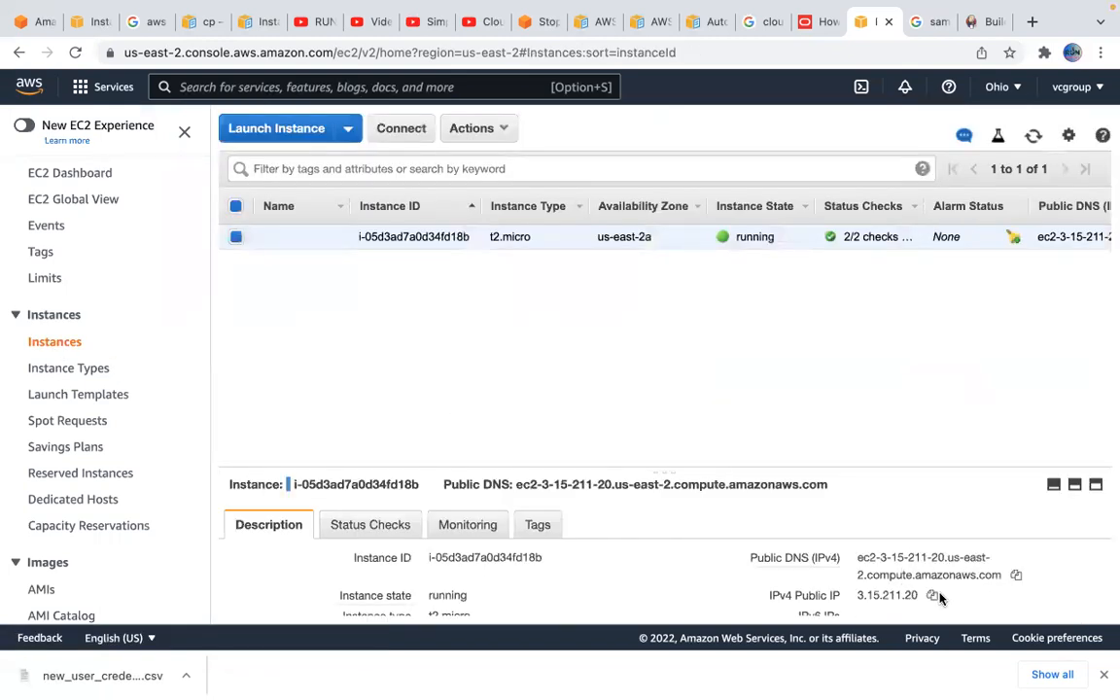
click(932, 595)
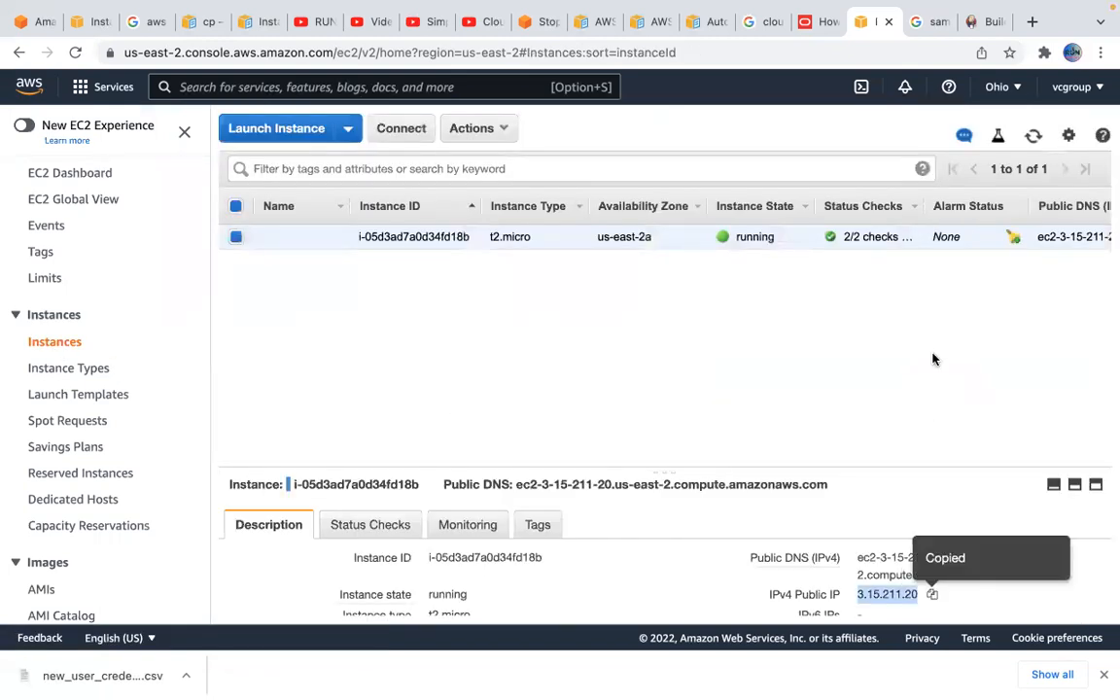
click(1030, 21)
text(ht)
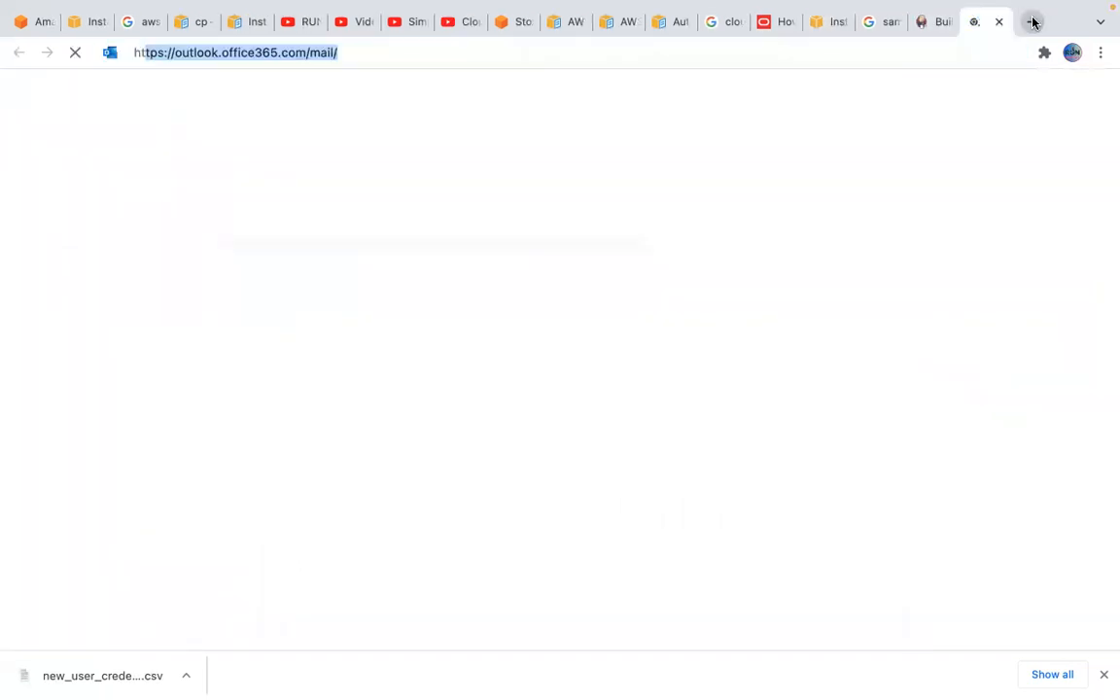
text(tpp)
key(BackSpace)
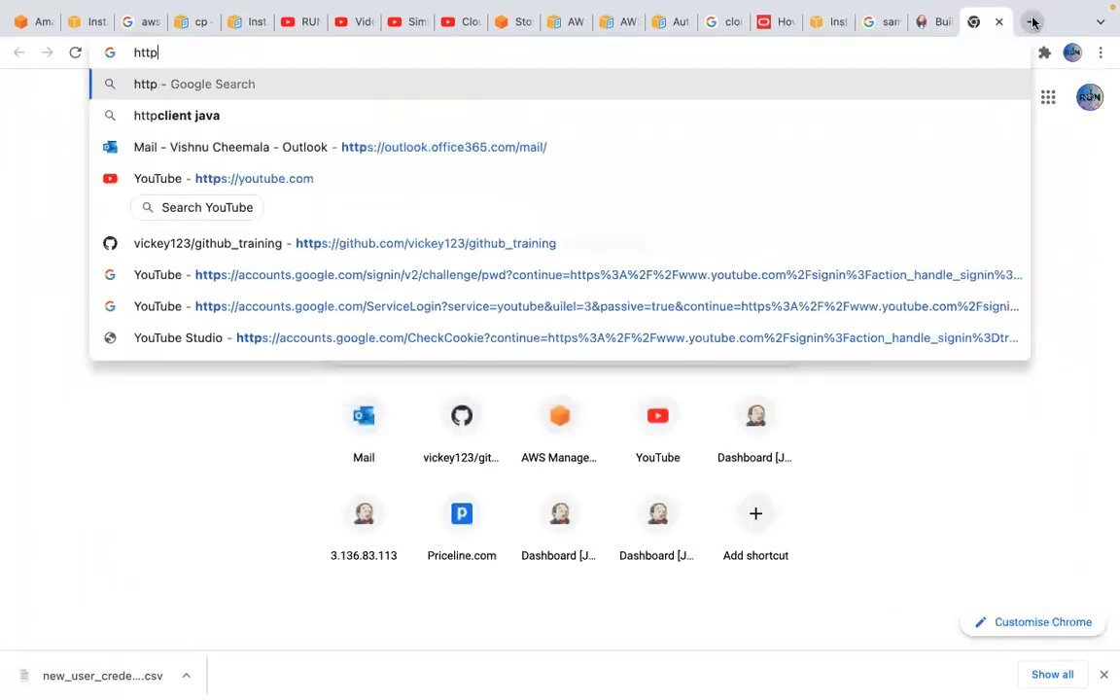
text(://)
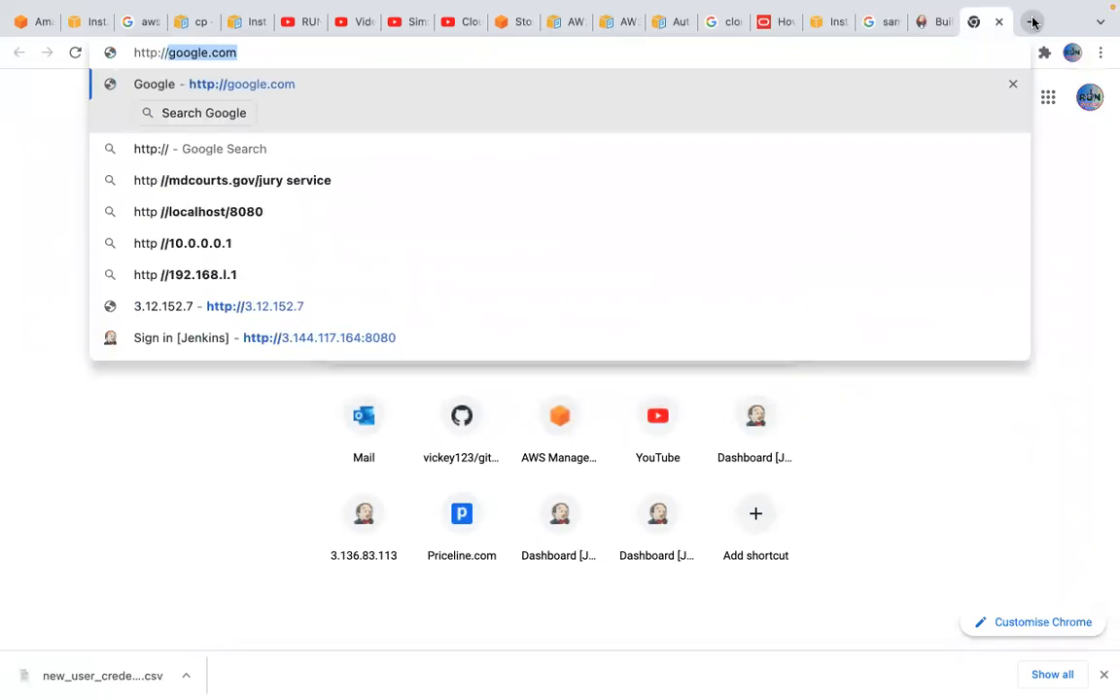
key(super+v)
text(:)
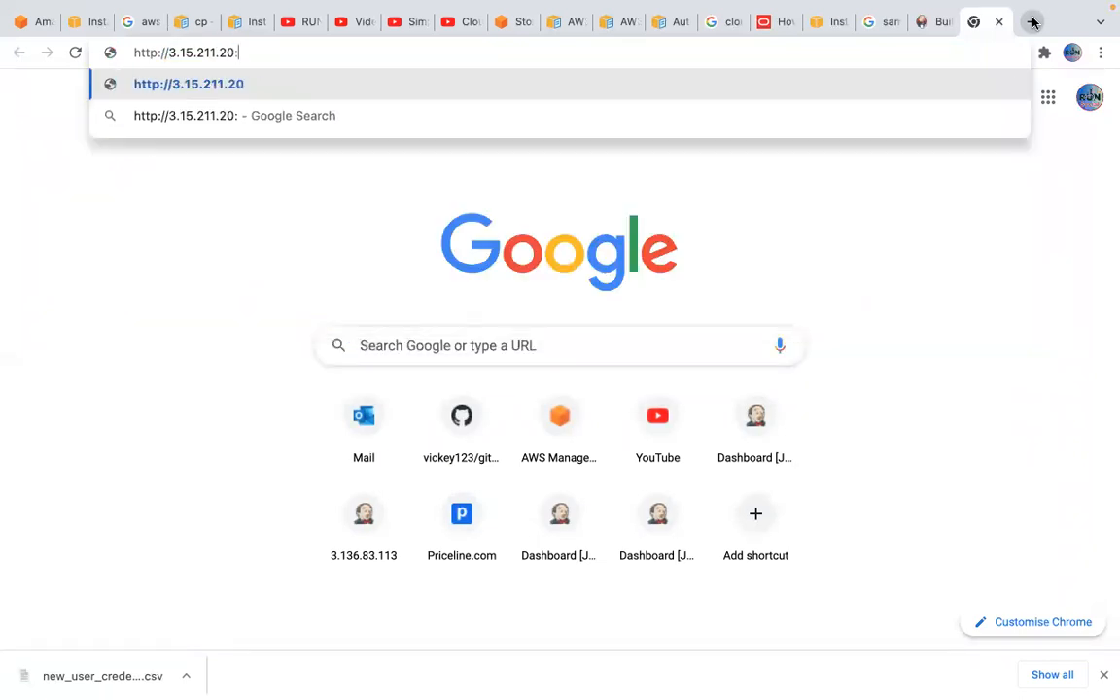
text(8080)
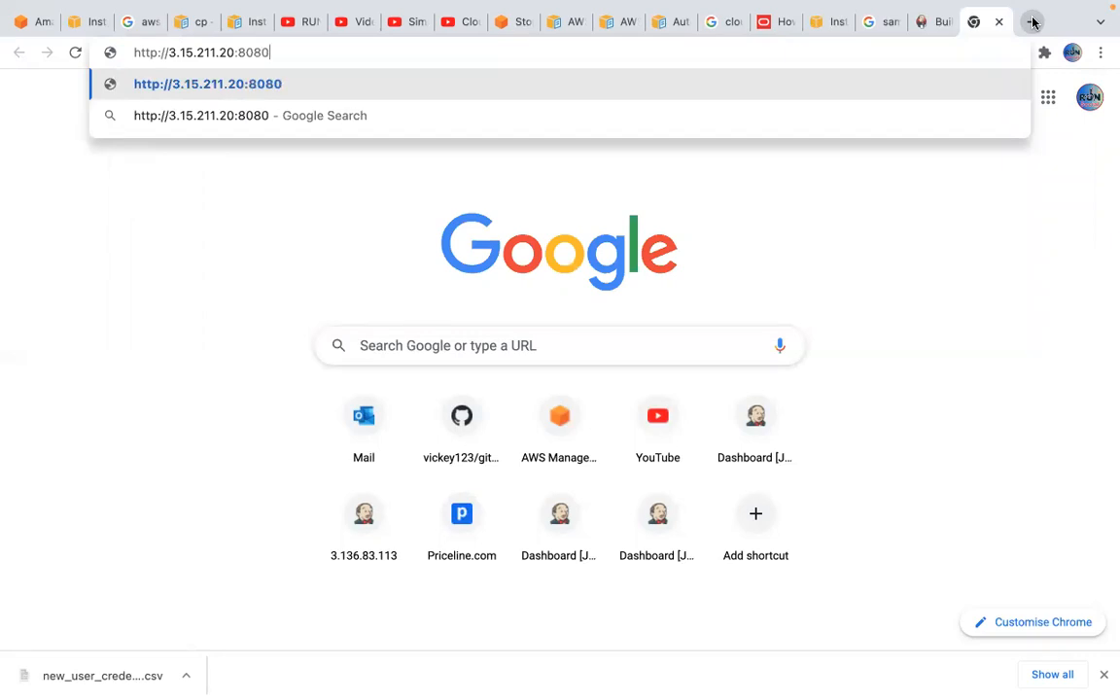
key(Return)
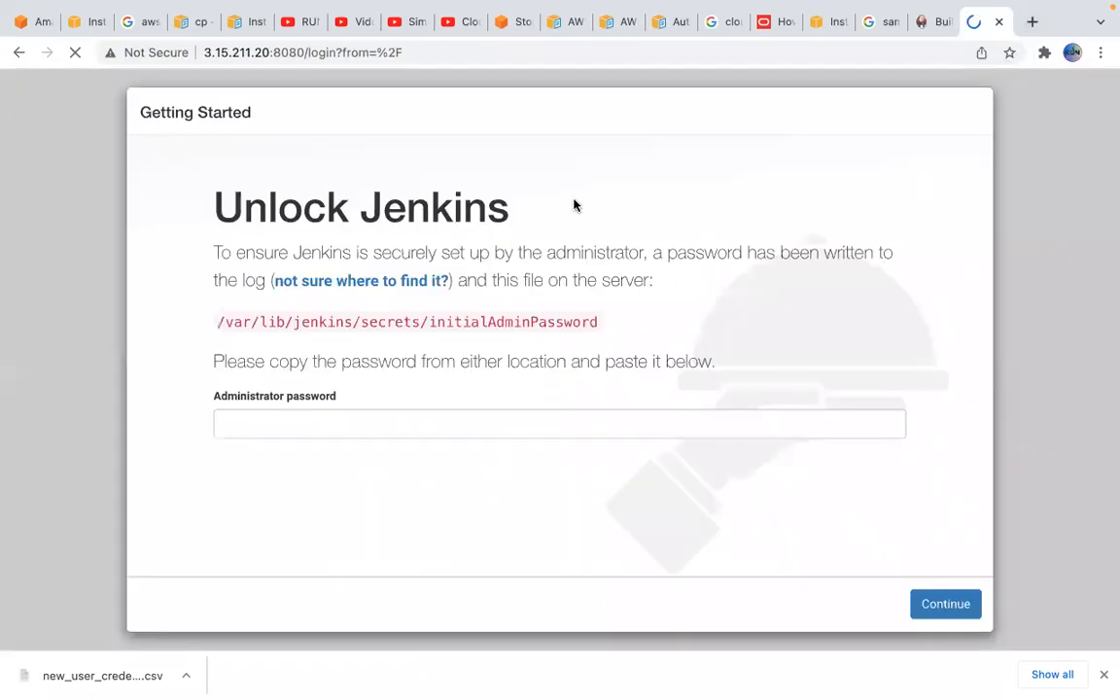
Copy the password file path from the Unlock Jenkins page and run sudo cat /var/lib/jenkins/secrets/initialAdminPassword in Terminal
drag(215, 320, 602, 322)
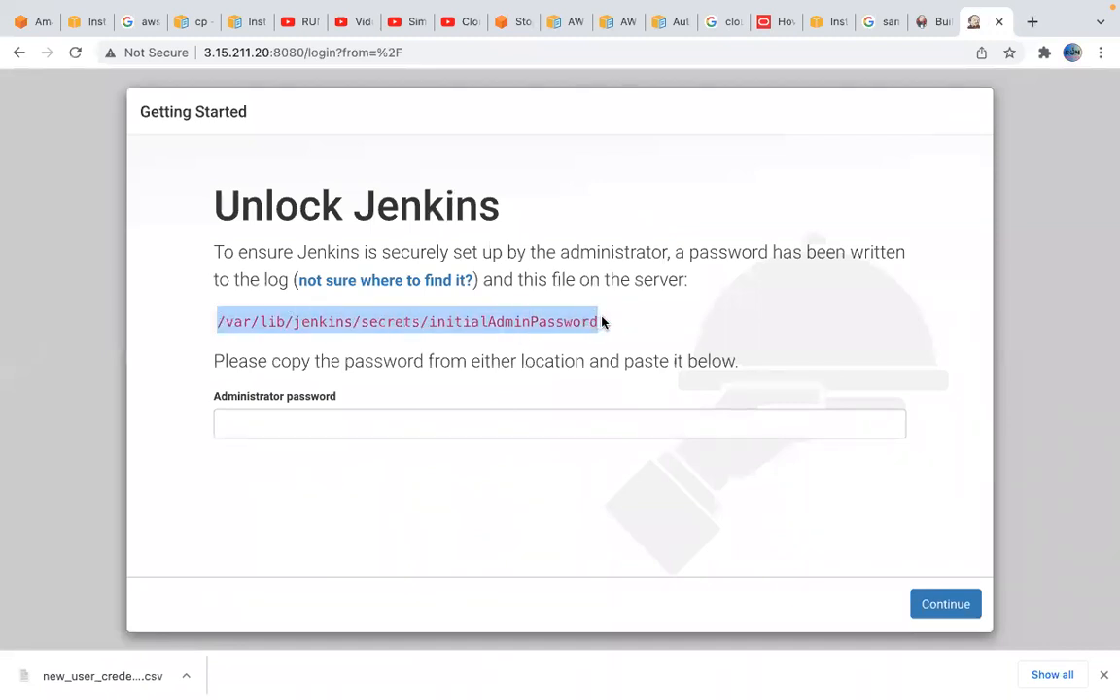
mouse_move(837, 684)
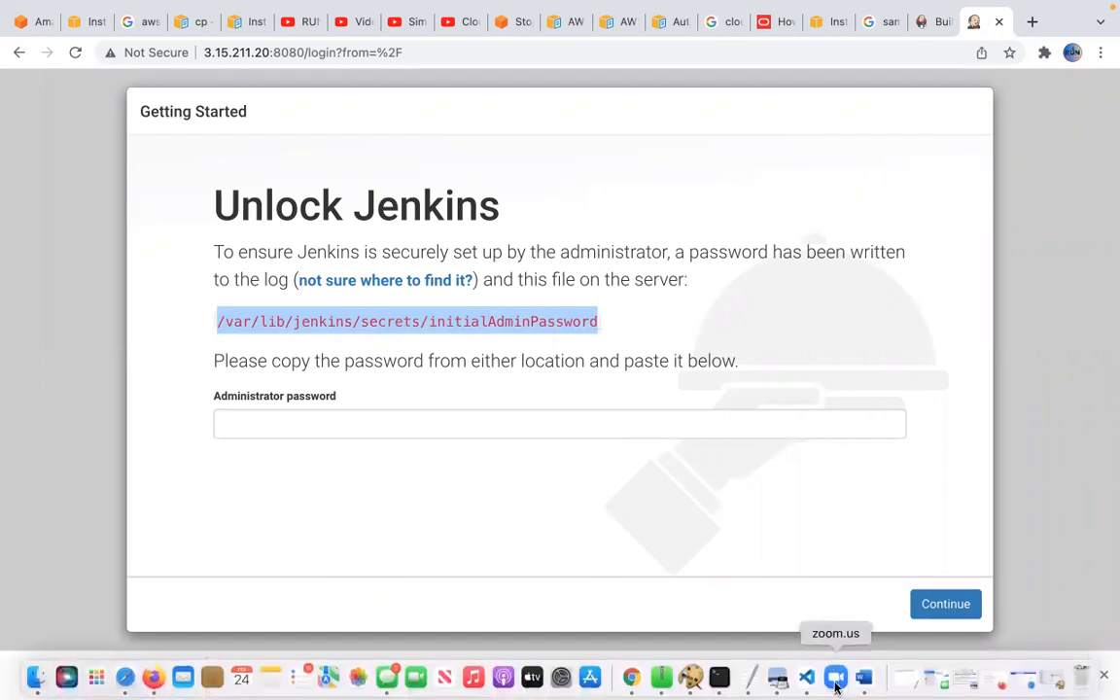
click(717, 681)
text(cat)
key(BackSpace)
key(BackSpace)
key(BackSpace)
key(BackSpace)
text(sudo cat)
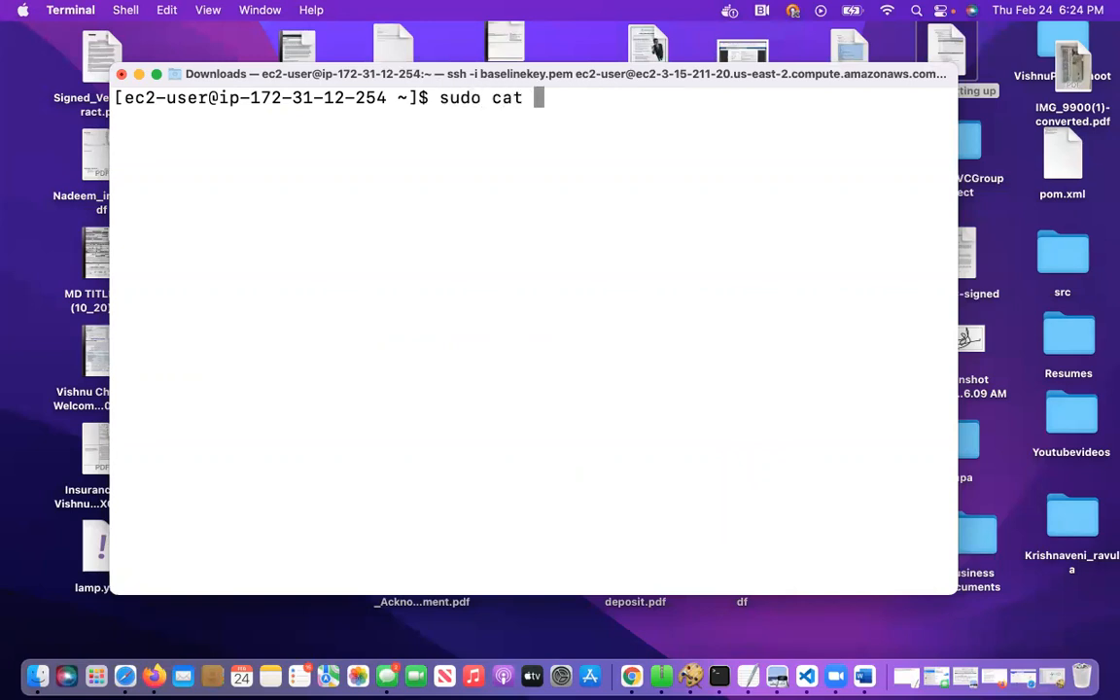
key(super+v)
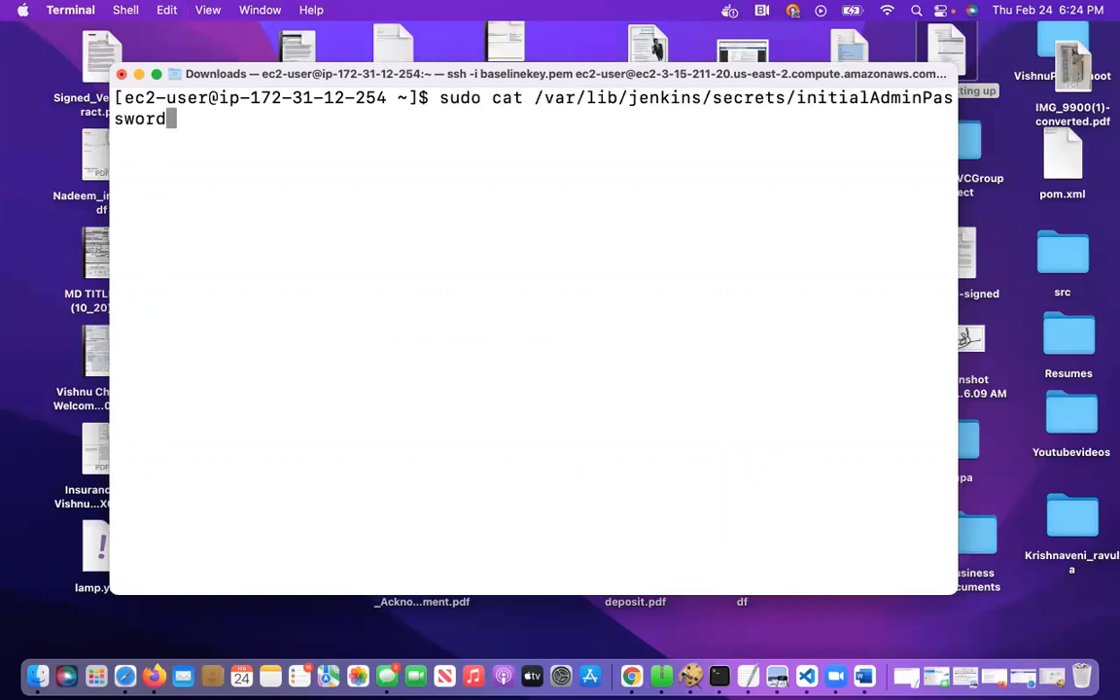
key(Return)
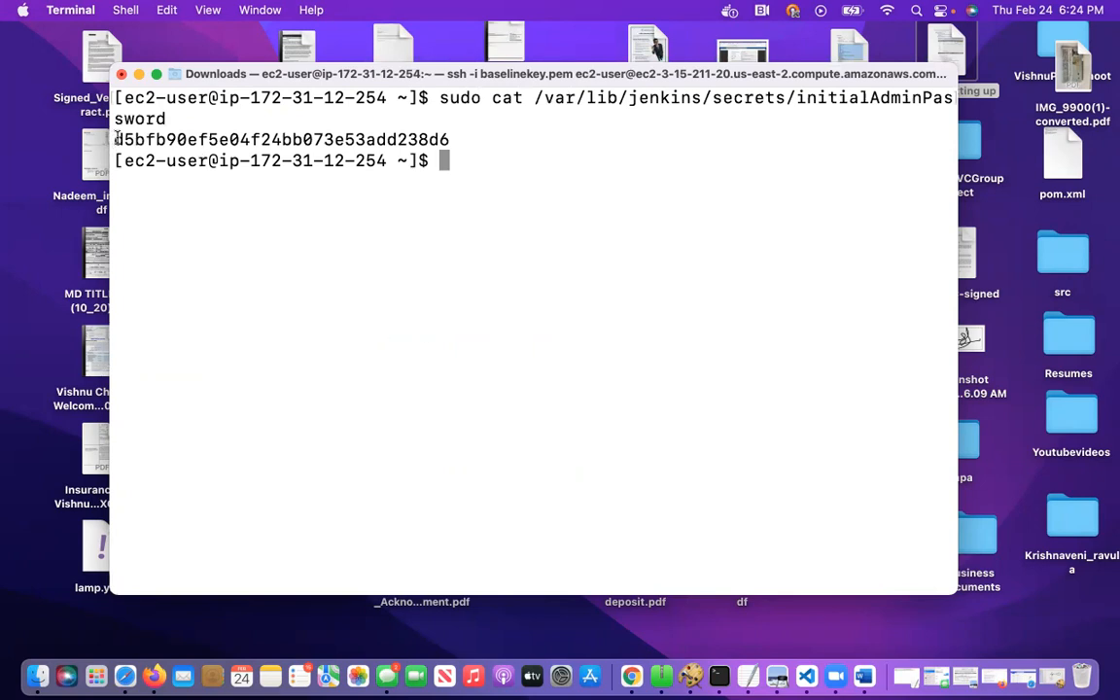
Copy the initial admin password from the terminal output, paste it as the Administrator password in Chrome and continue
drag(114, 139, 455, 137)
key(super+c)
key(super+c)
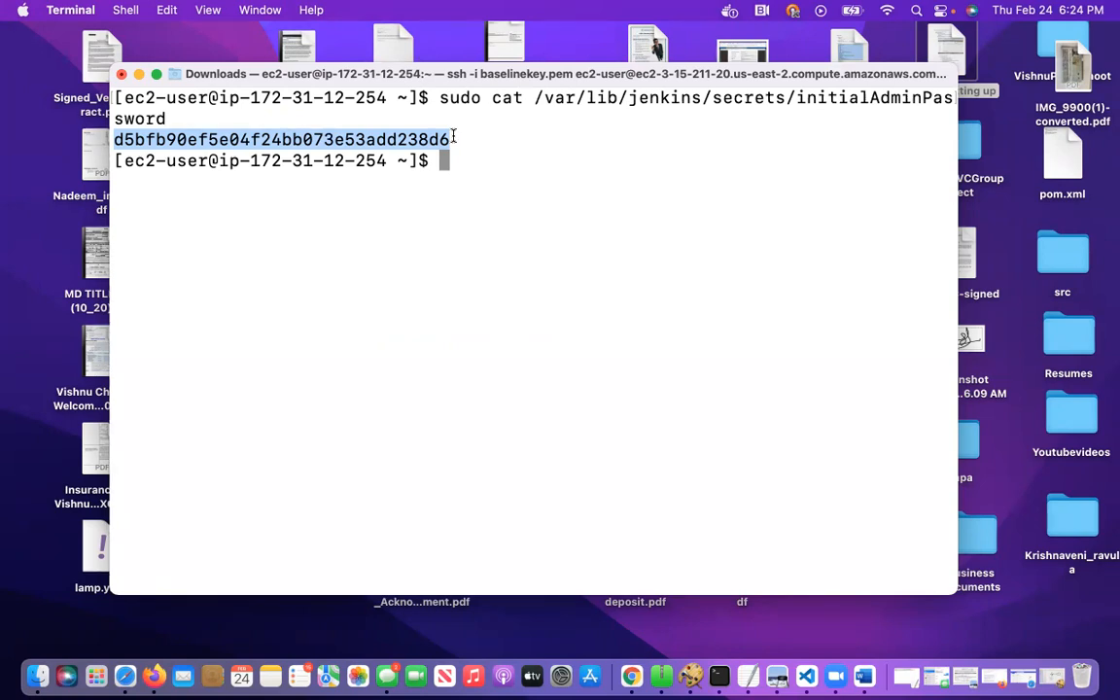
click(632, 677)
click(565, 425)
key(super+v)
click(951, 604)
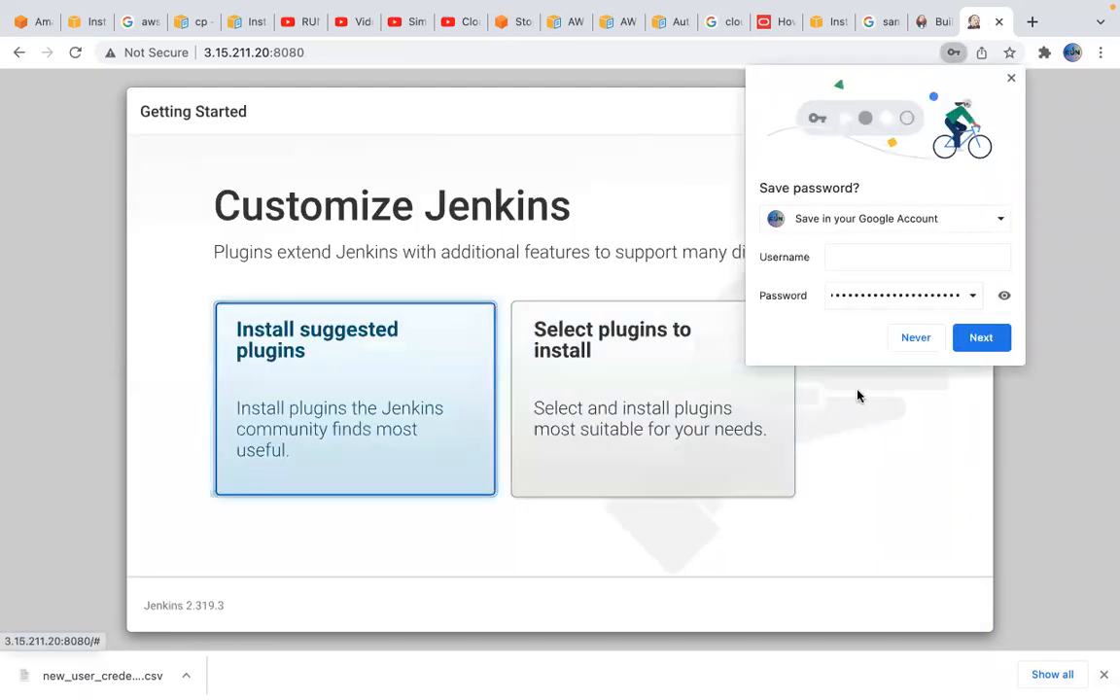
Decline saving the password in the browser and install the suggested Jenkins plugins
click(916, 339)
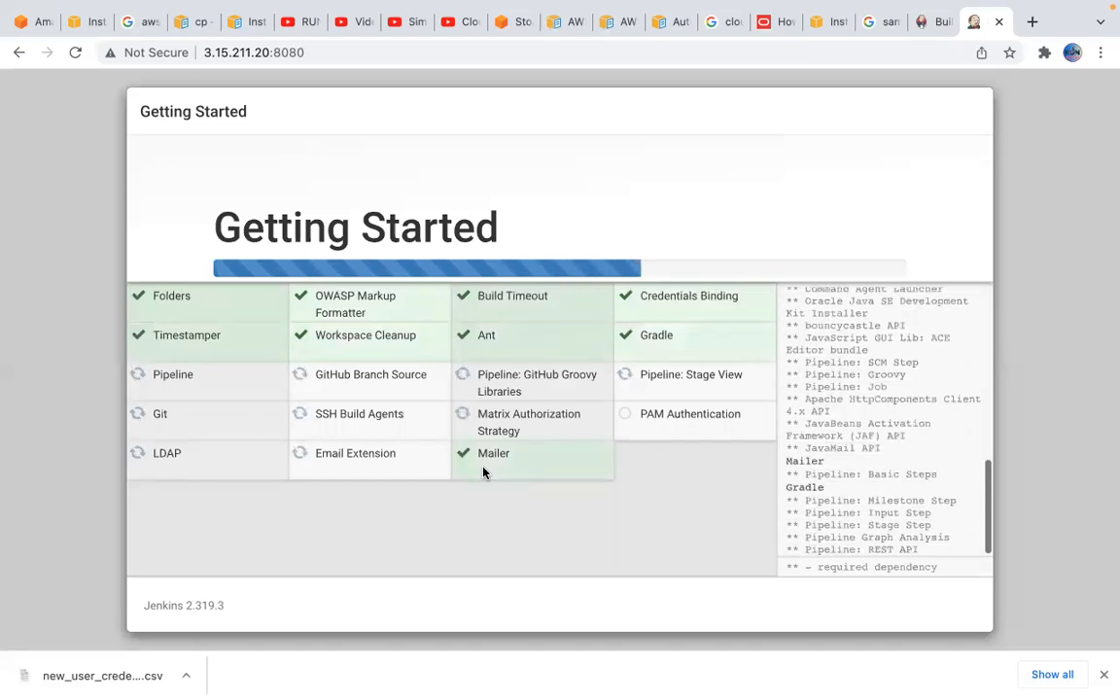
mouse_move(831, 687)
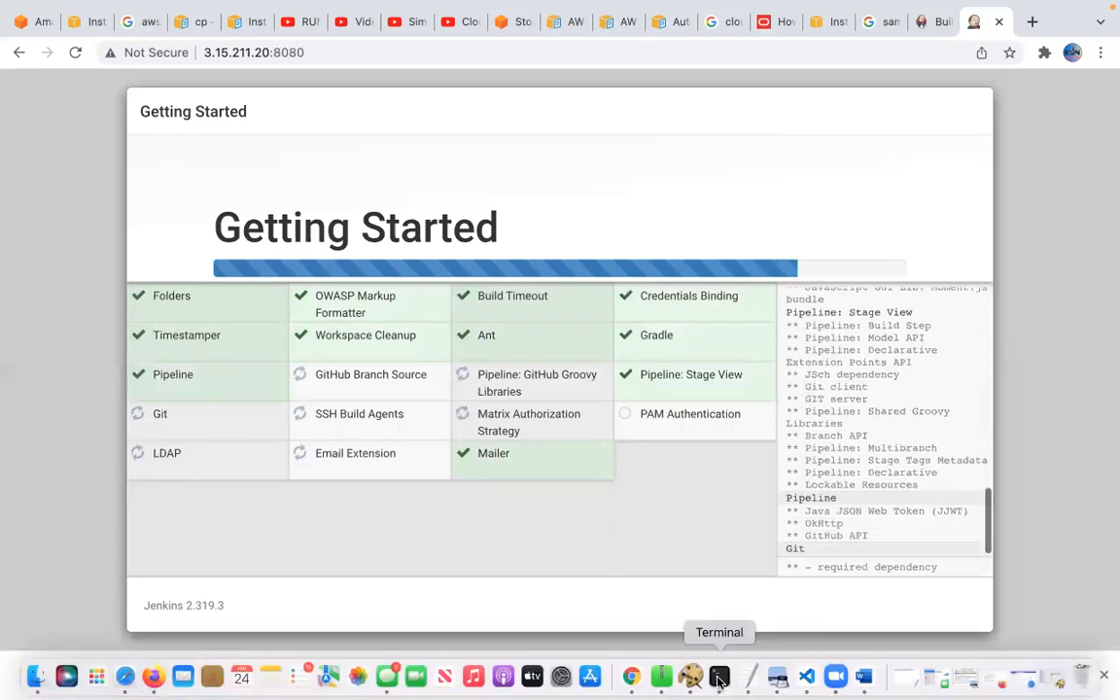
Switch to Terminal and install Git on the instance with sudo yum install git -y
click(719, 681)
text(sudo )
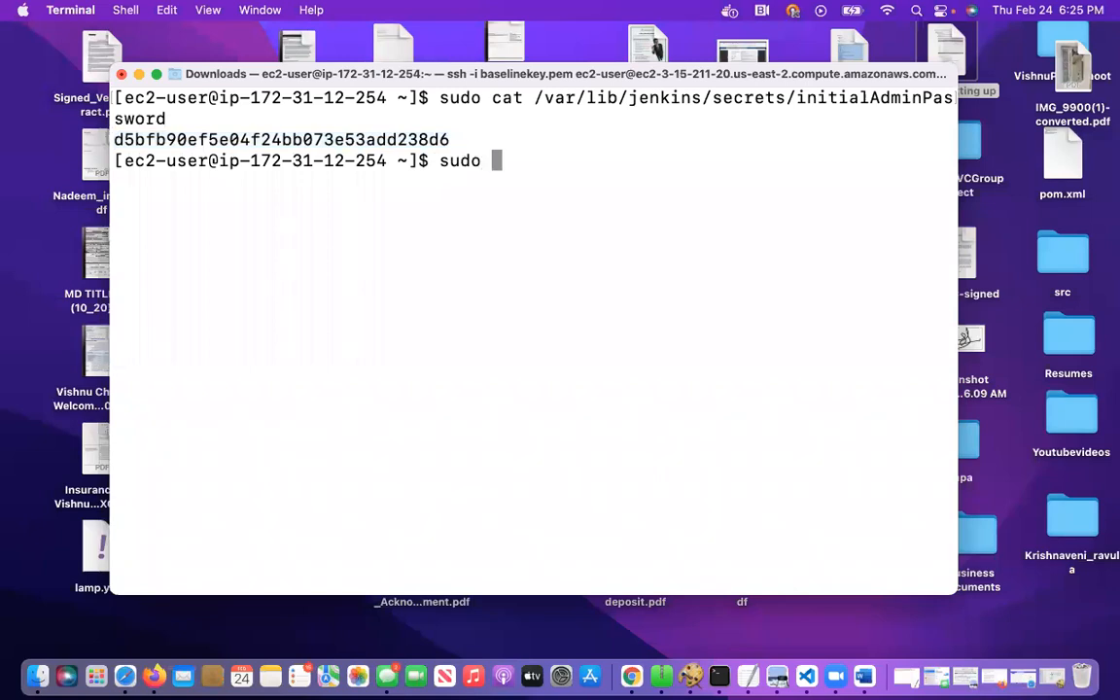
text(yum install gi)
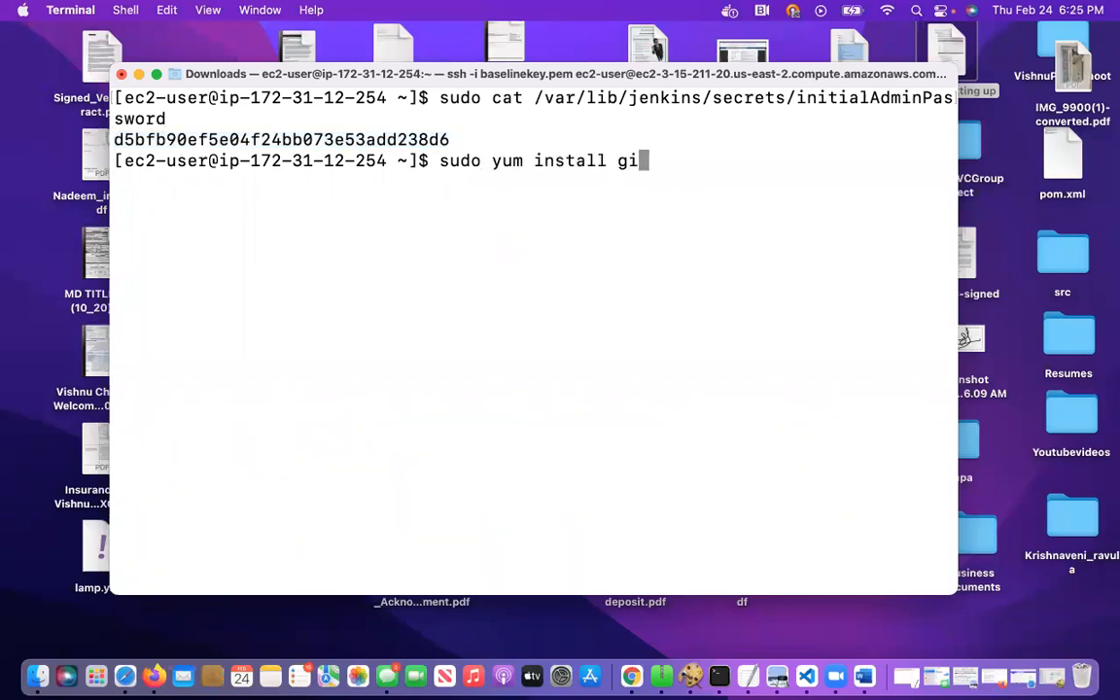
text(t -y)
key(Return)
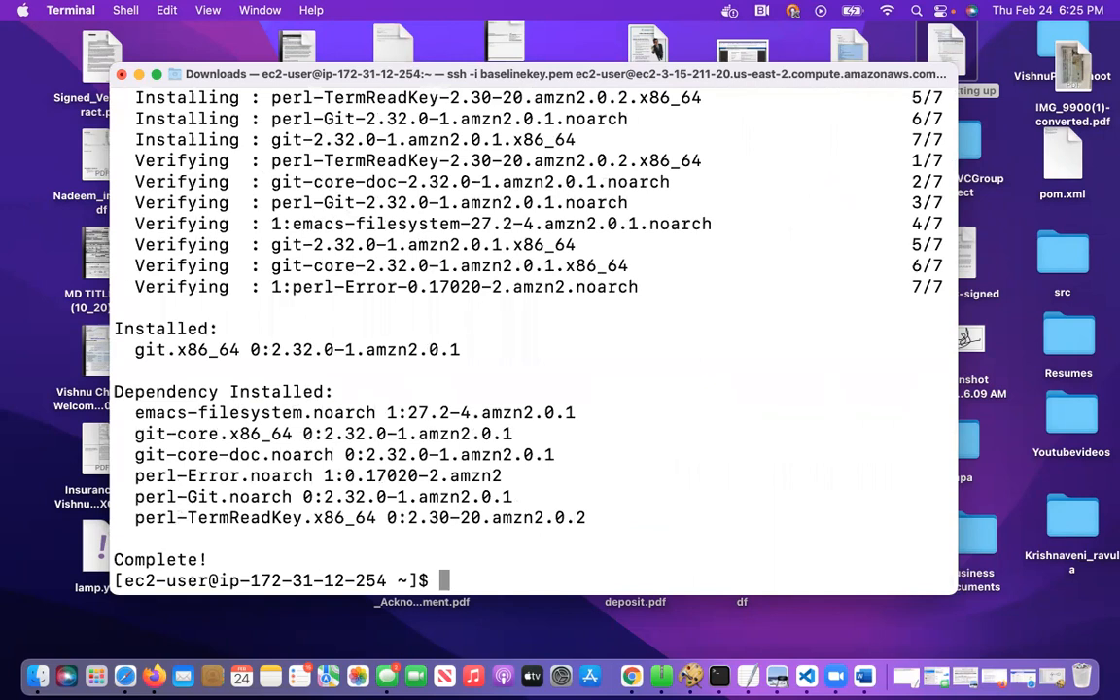
Generate an SSH key pair with ssh-keygen, accepting the default file location and leaving the passphrase empty
text(ssh-keygen)
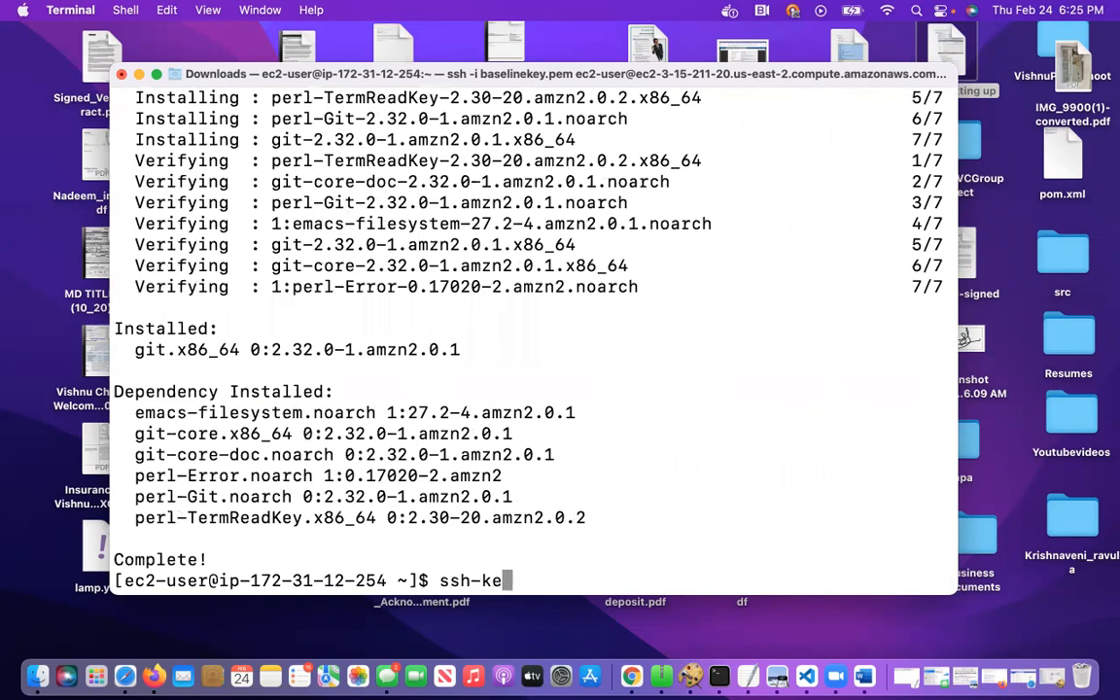
key(Return)
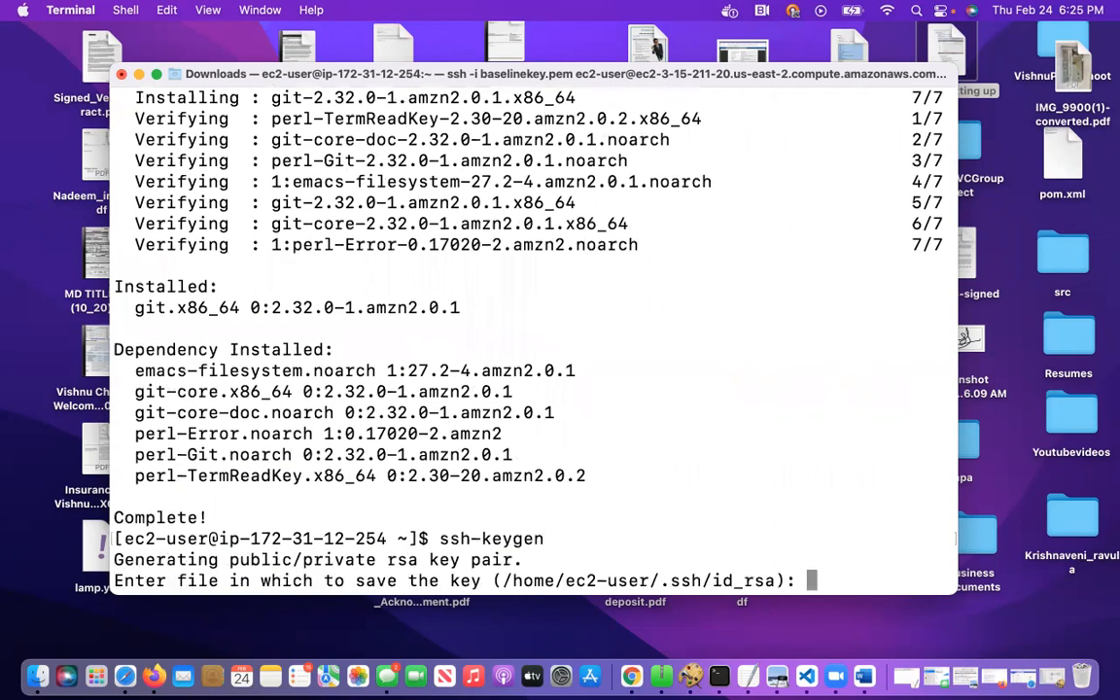
key(Return)
key(Return)
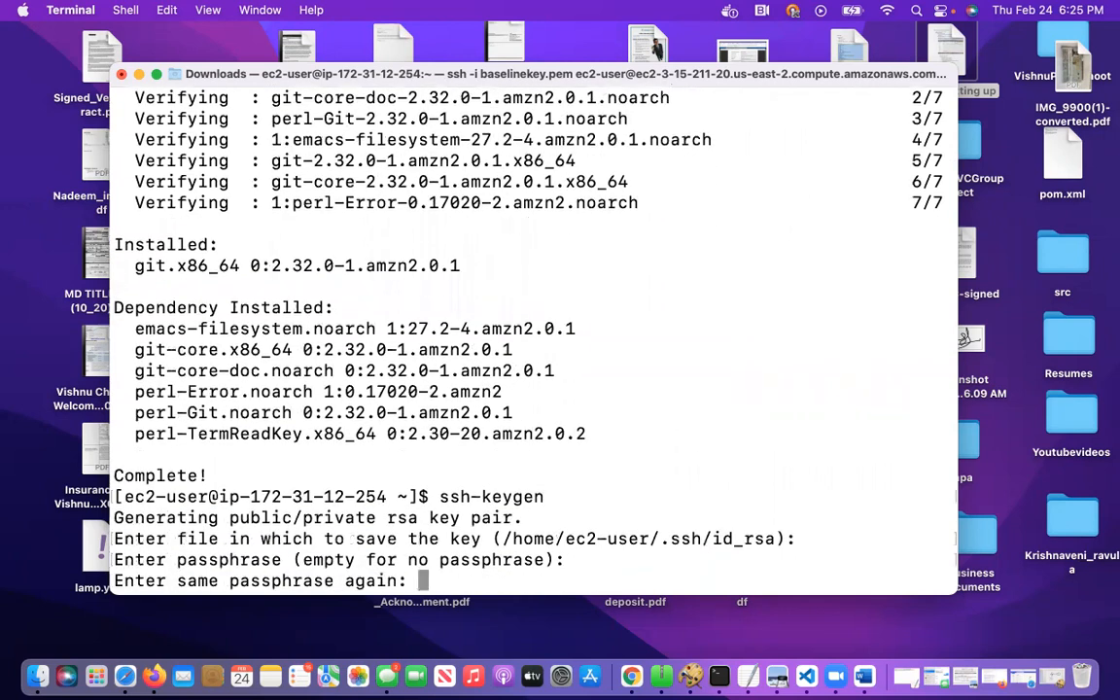
key(Return)
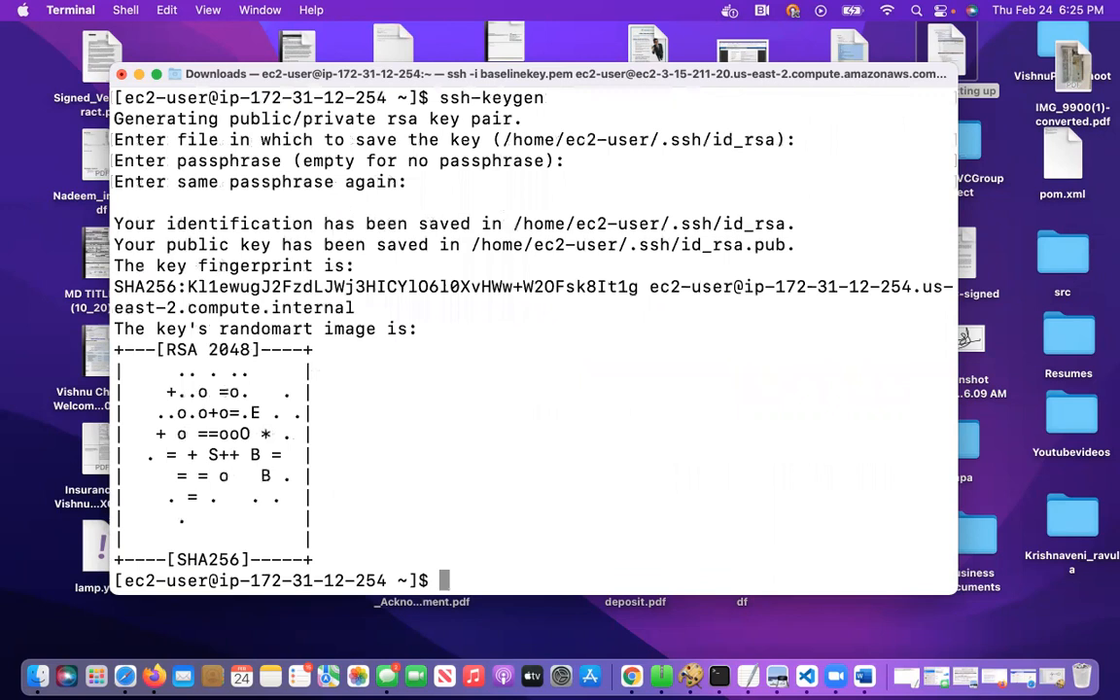
Print the generated public key with cat .ssh/id_rsa.pub
text(cat .ssh/)
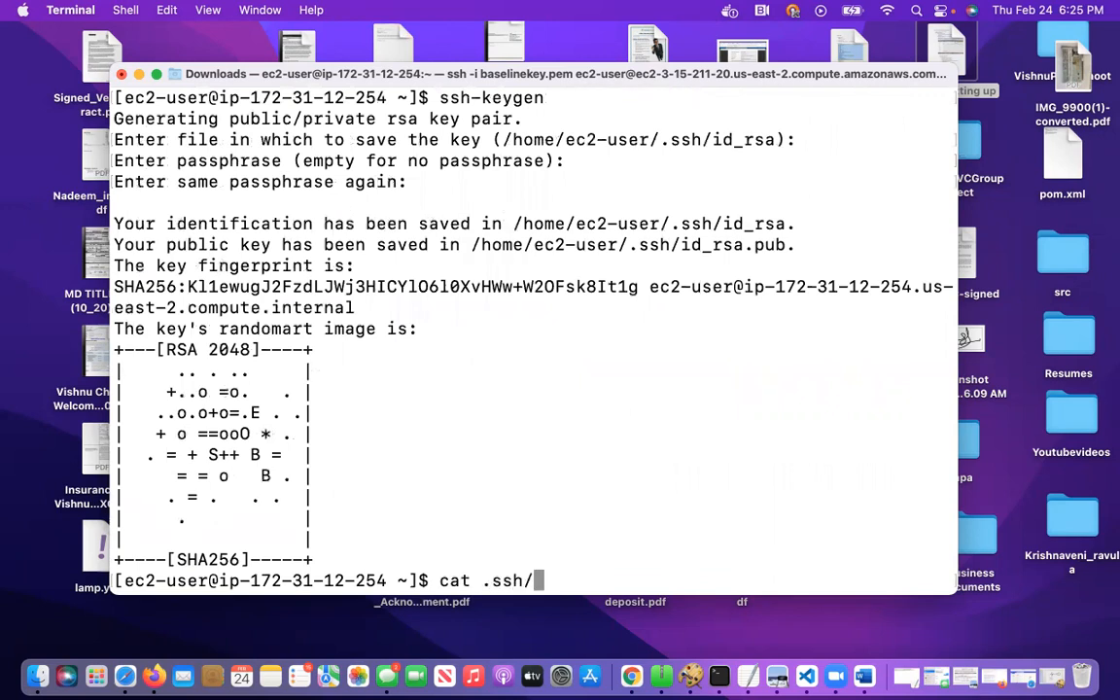
text(id_rsa.pub)
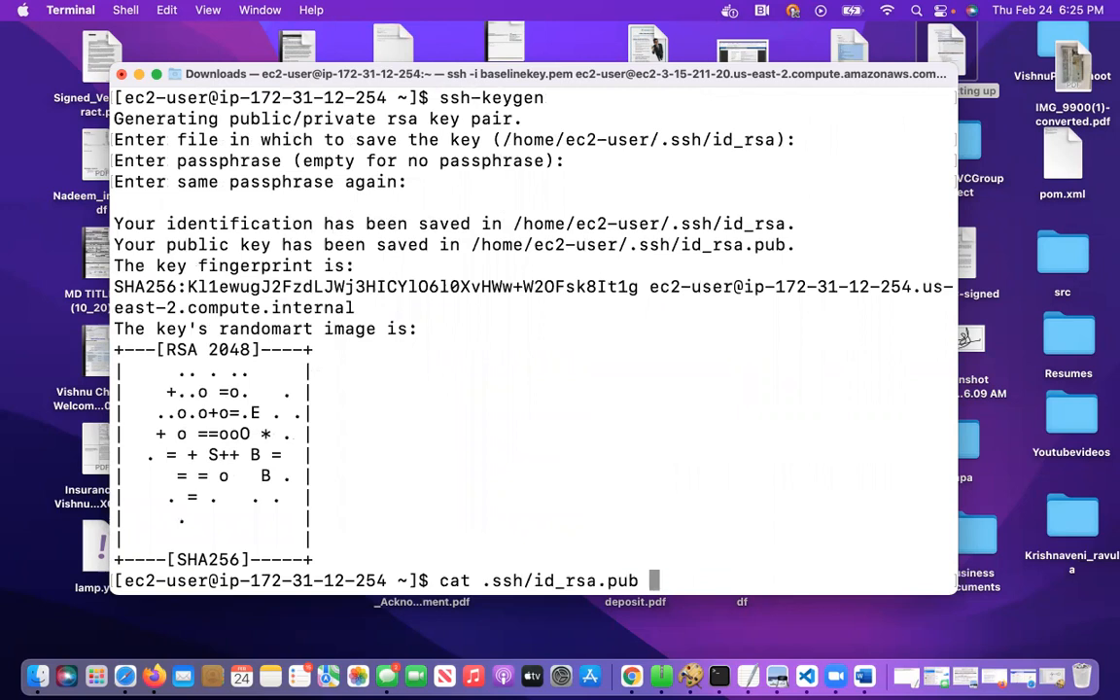
key(Return)
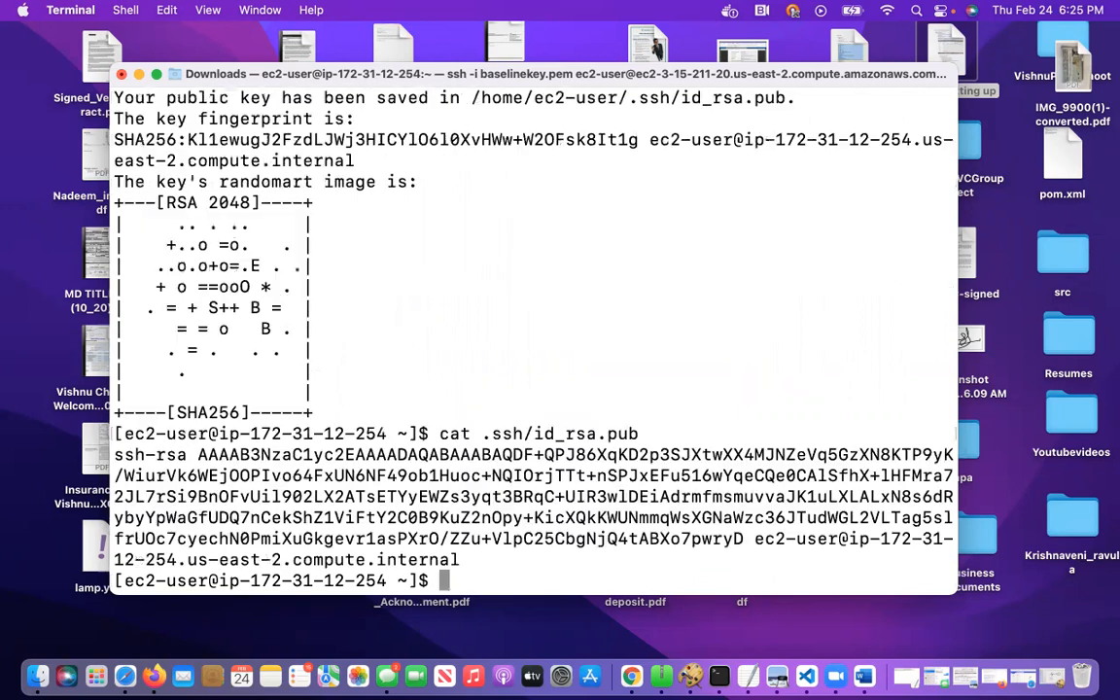
Select the complete ssh-rsa public key in the terminal output
right_click(117, 455)
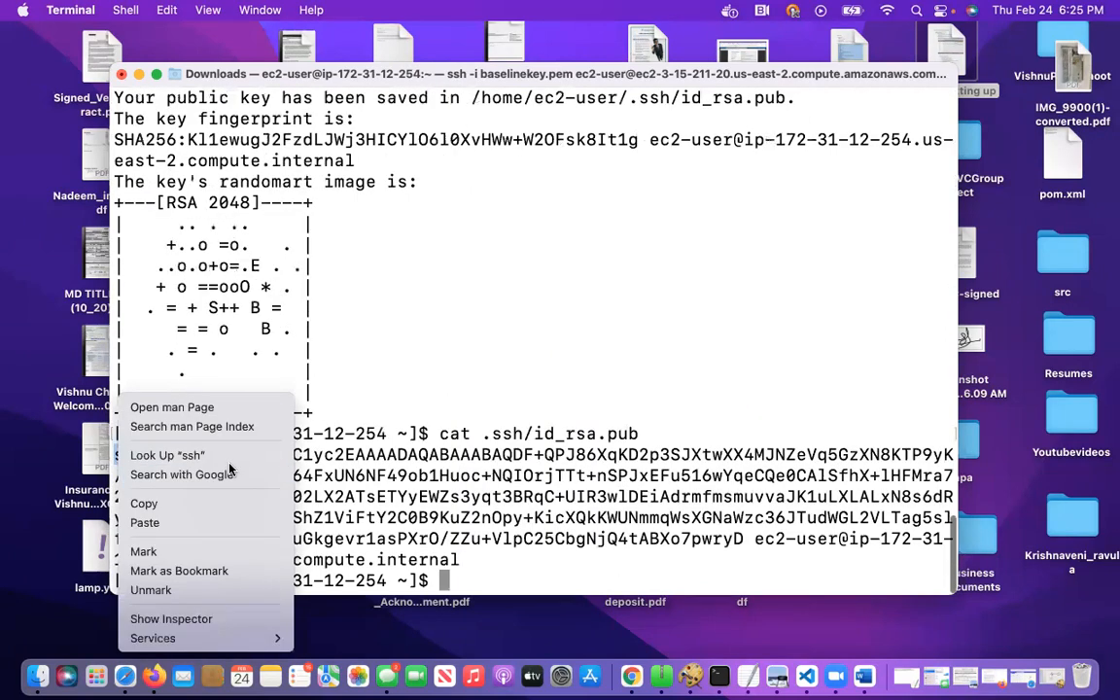
click(194, 416)
click(463, 344)
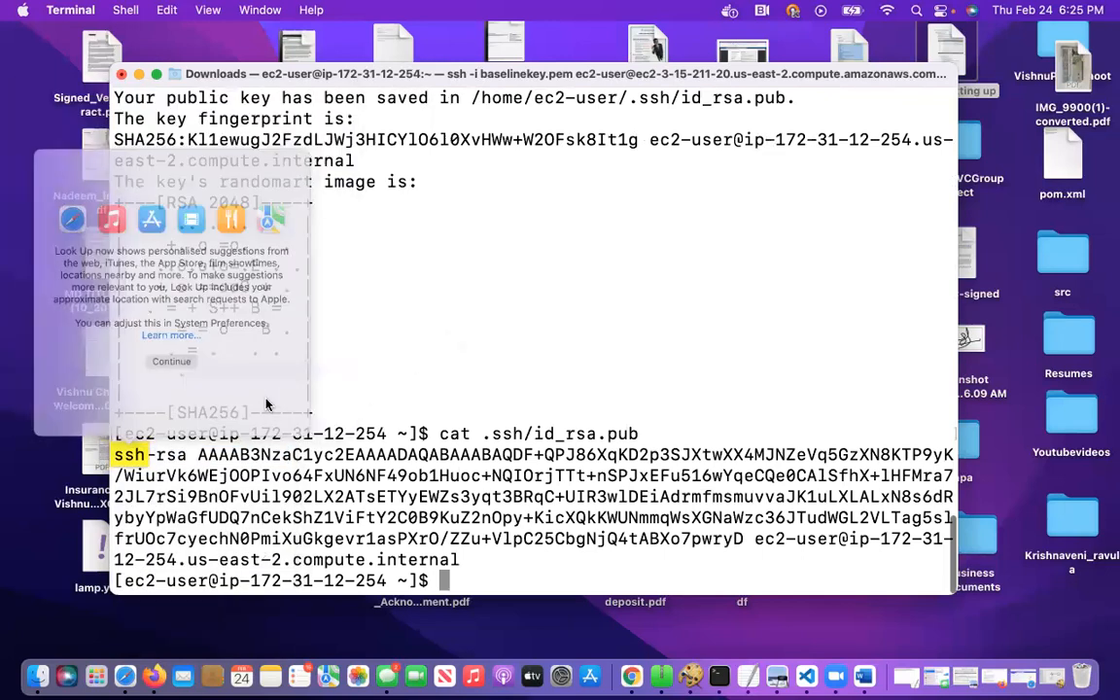
drag(114, 457, 460, 559)
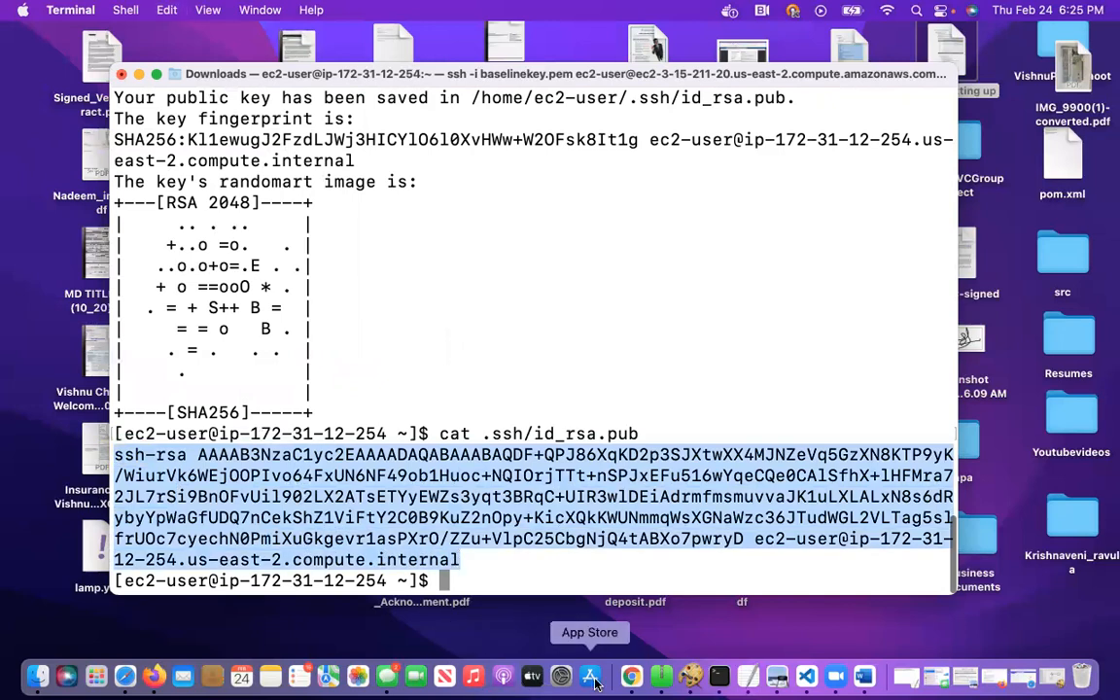
Switch to Chrome and enter vcgroup as the first admin user's username, with the account password in both password fields
click(642, 677)
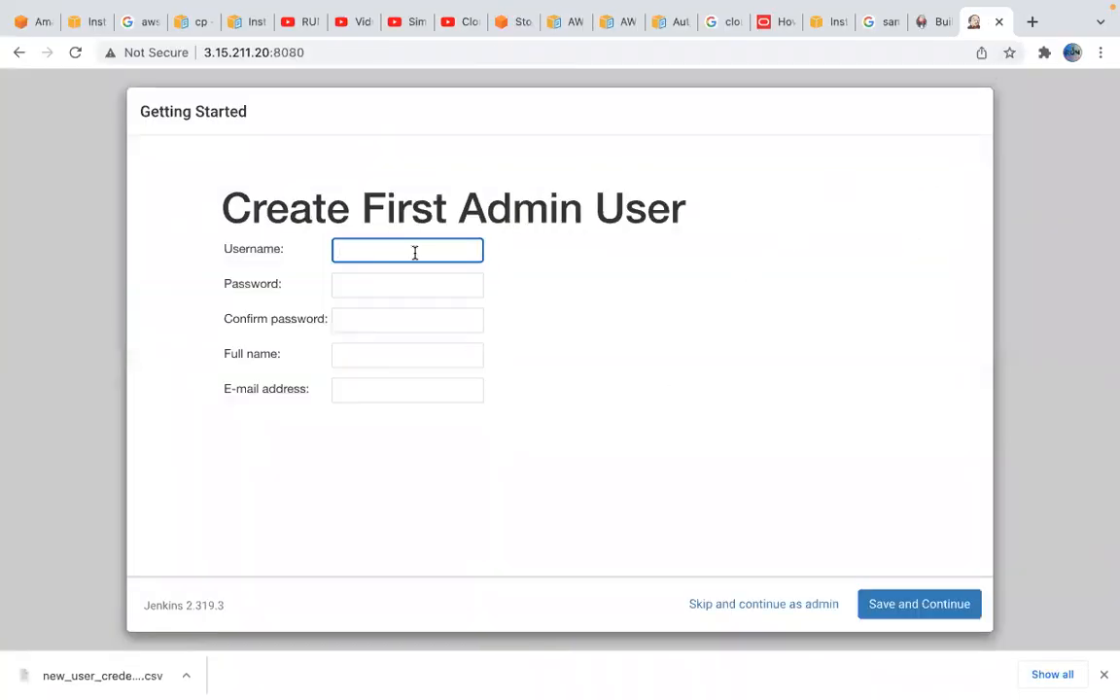
text(vc)
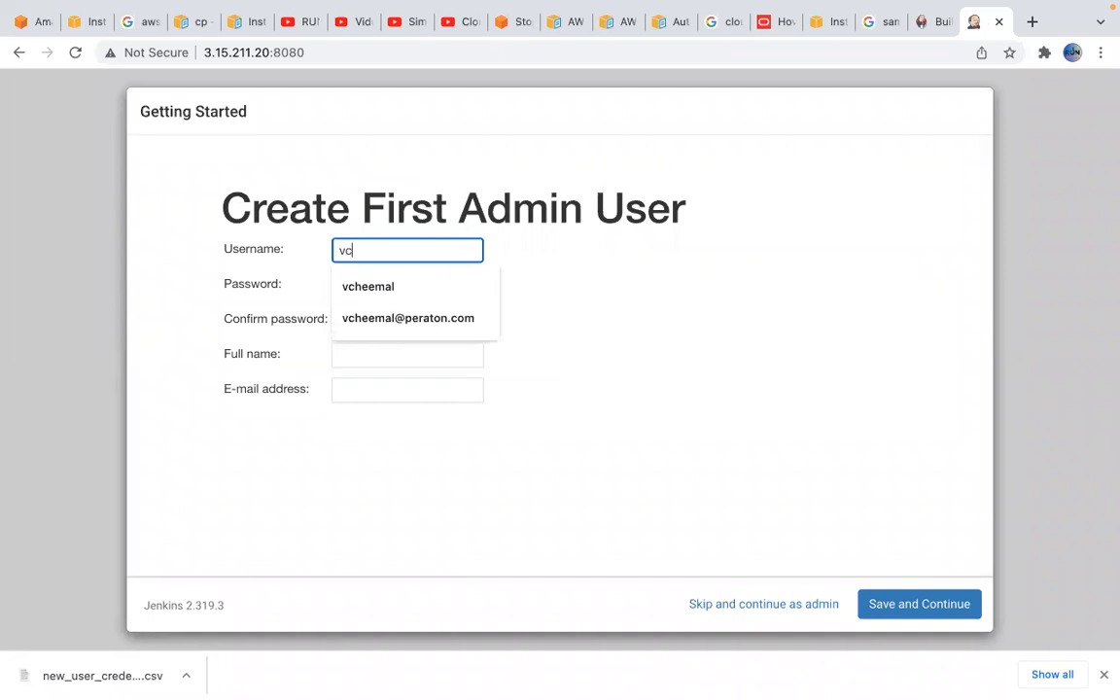
text(group)
key(Tab)
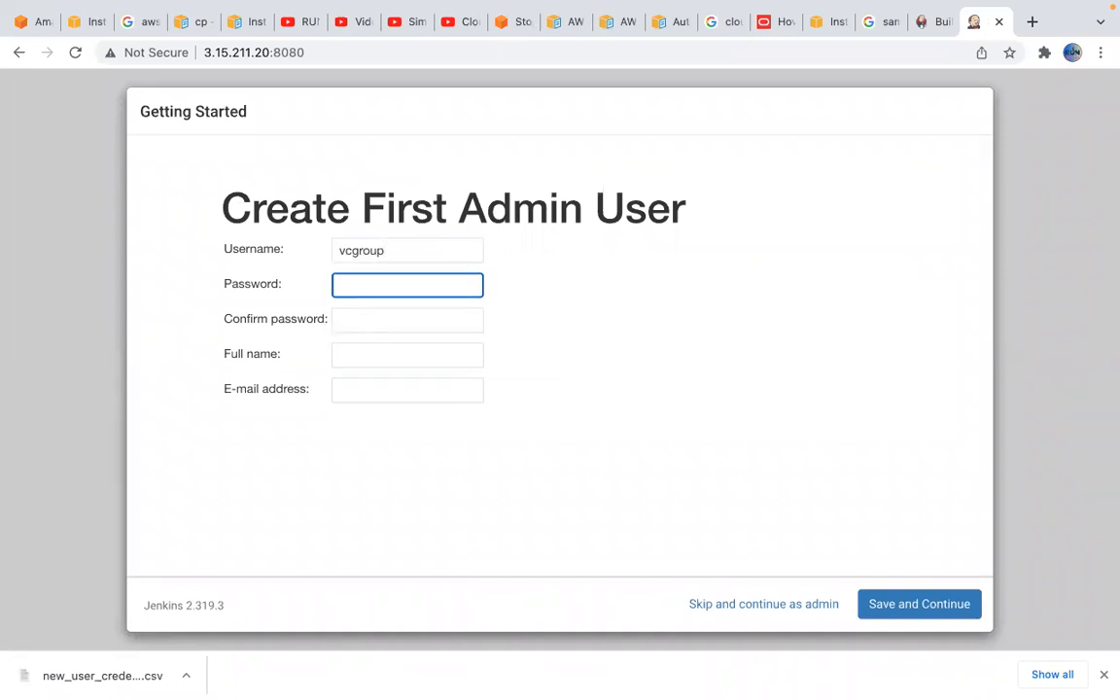
text(v••••••••)
key(Tab)
text(•••••••••)
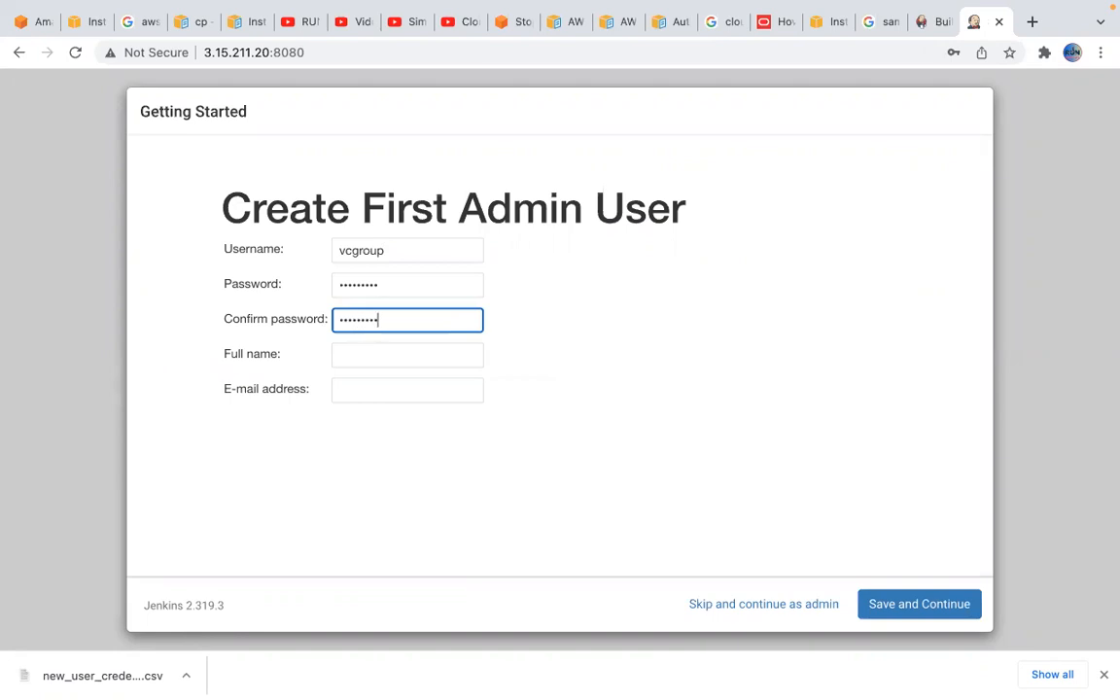
Fill in the admin user's full name and e-mail address
key(Tab)
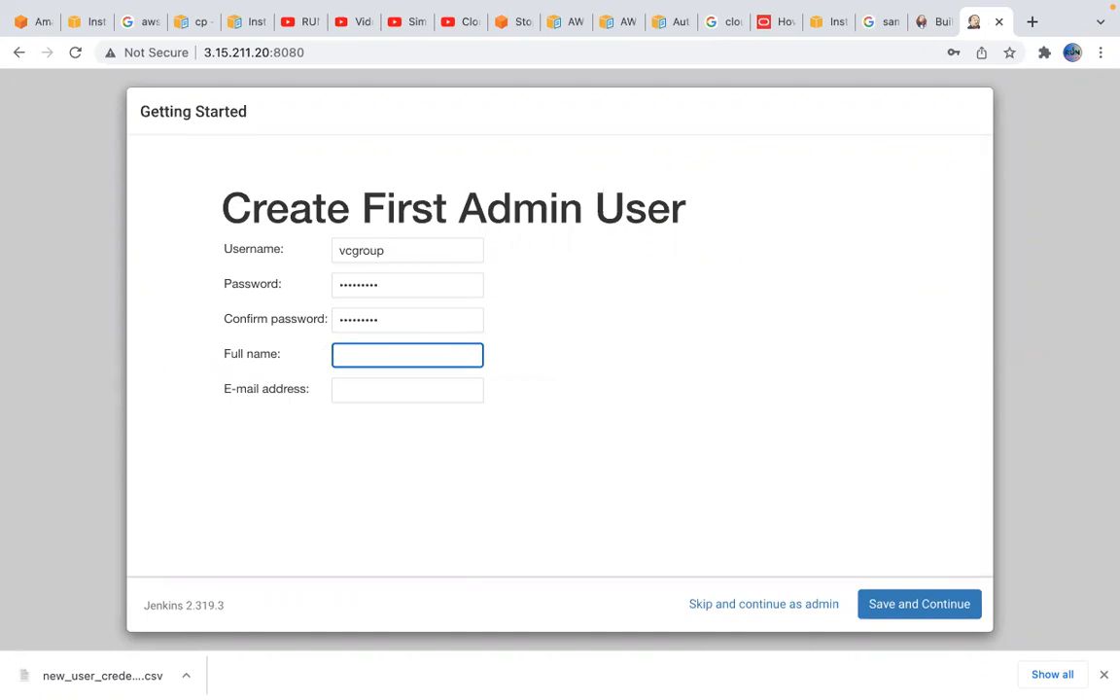
text(VC)
key(Tab)
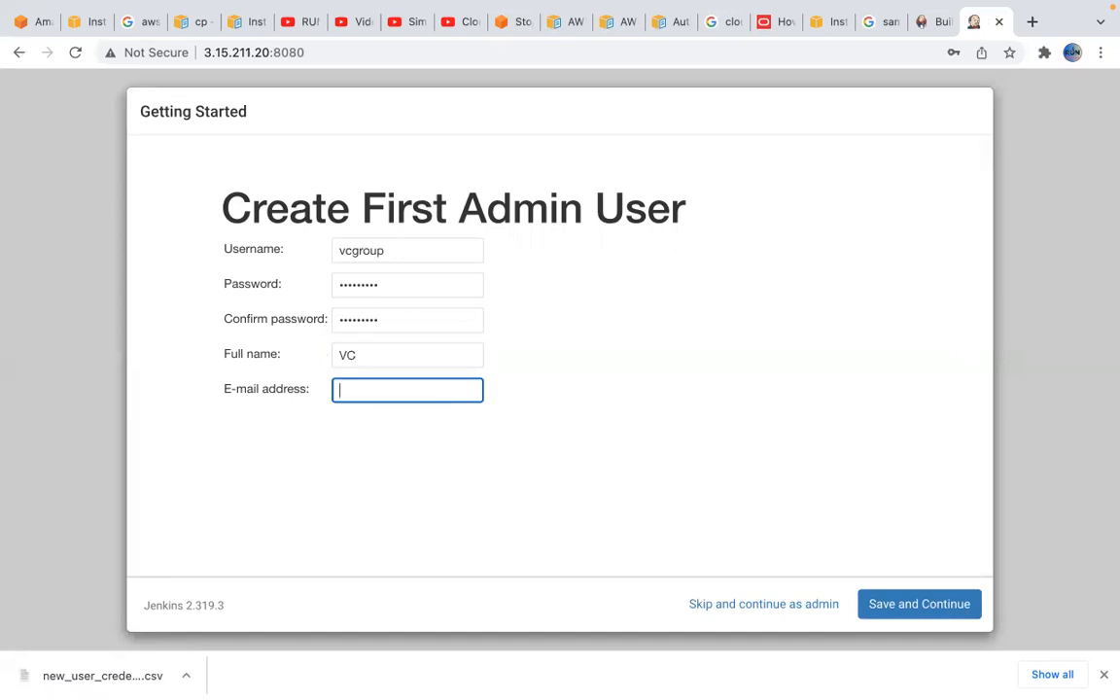
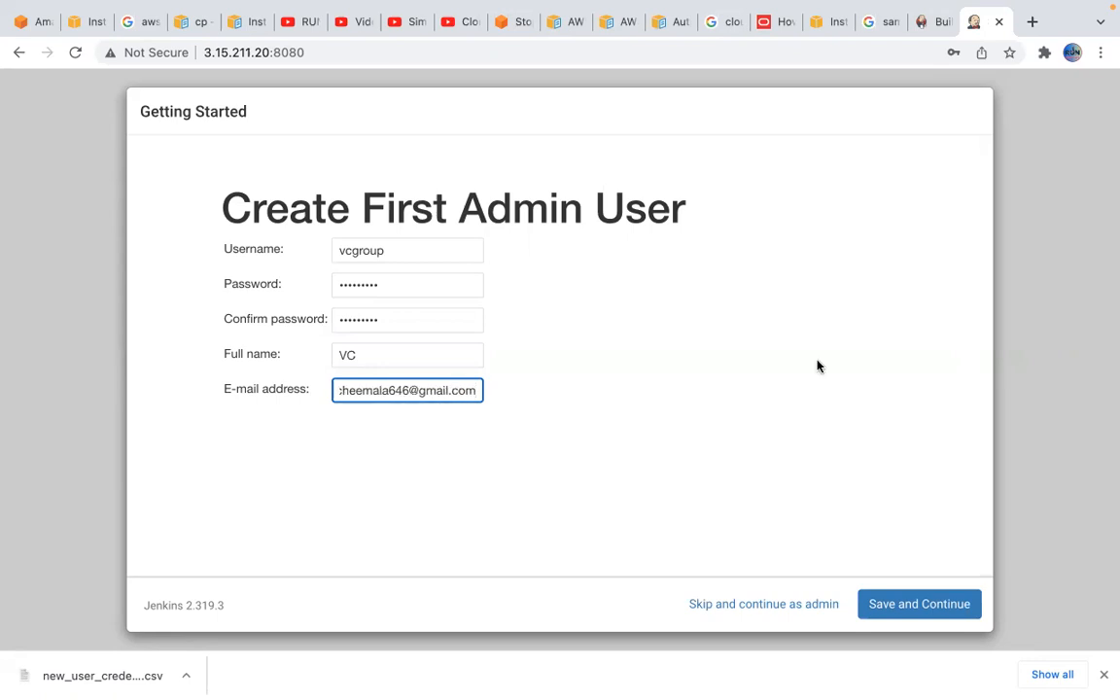
click(904, 604)
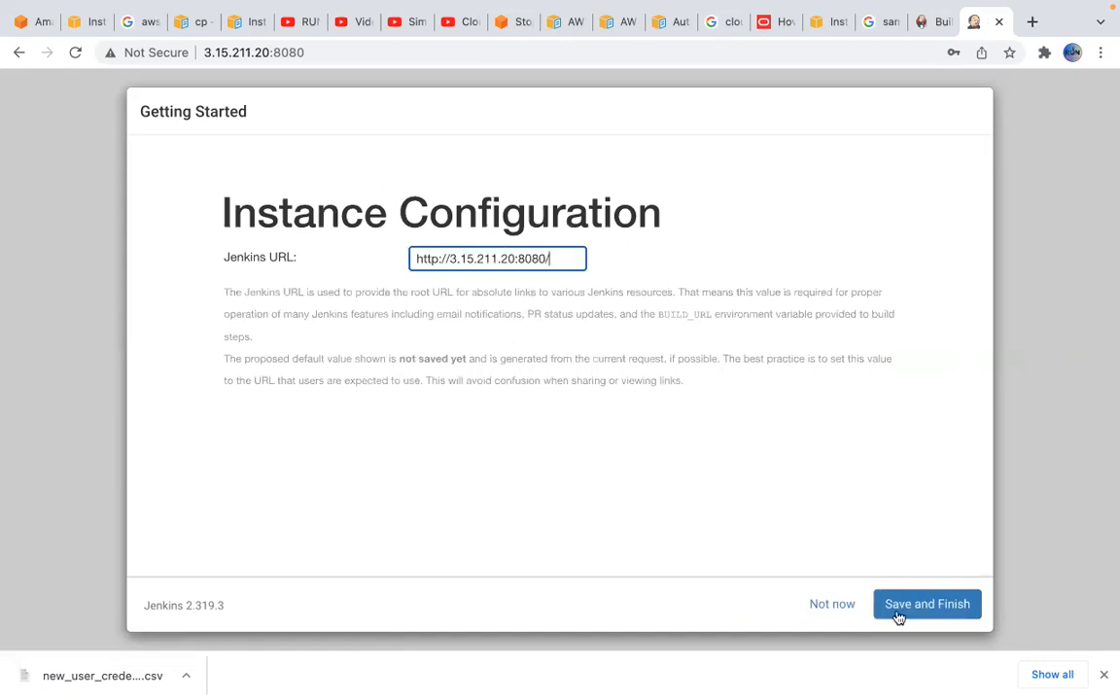
click(931, 607)
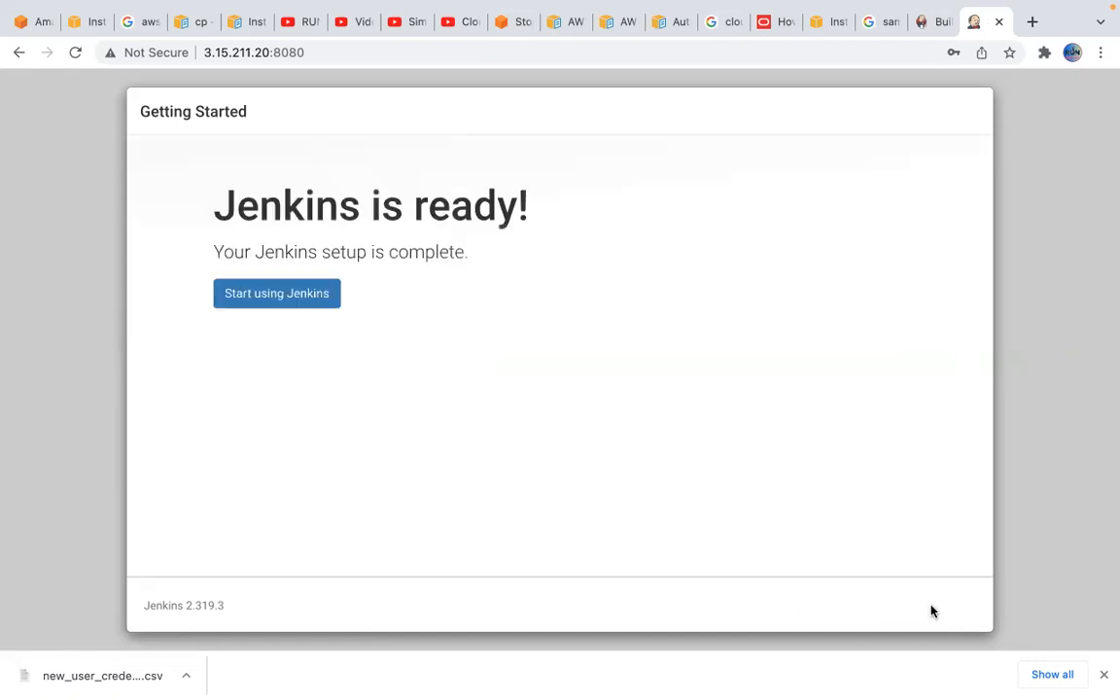
click(287, 297)
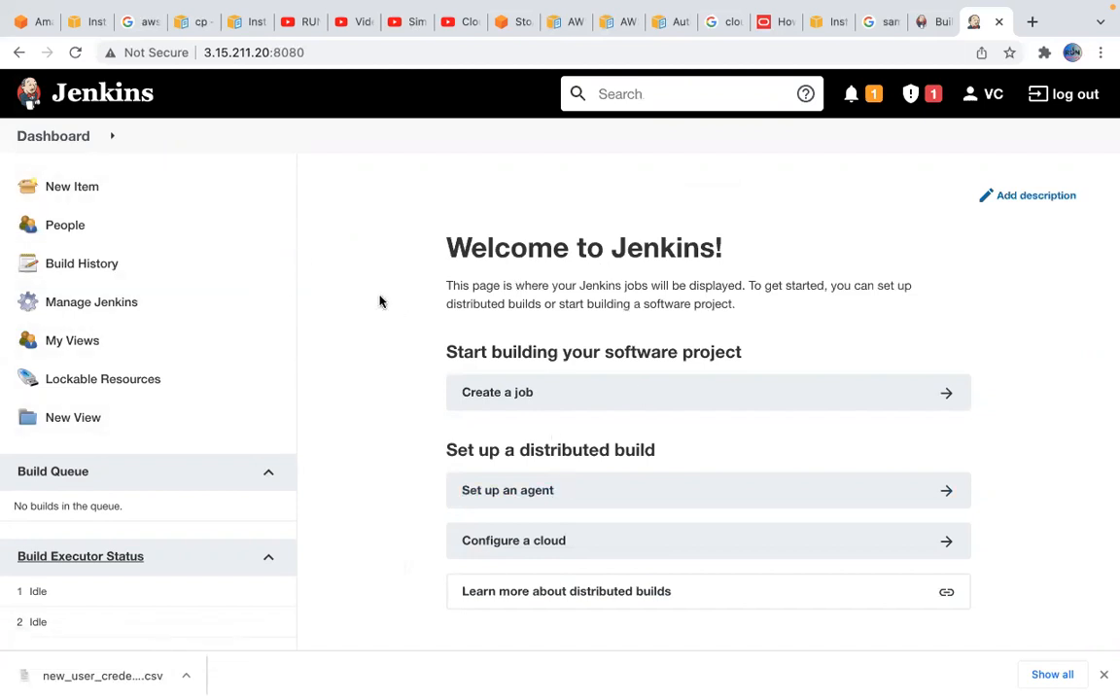
Start a new Jenkins item and name it bitcoin-feb
click(95, 193)
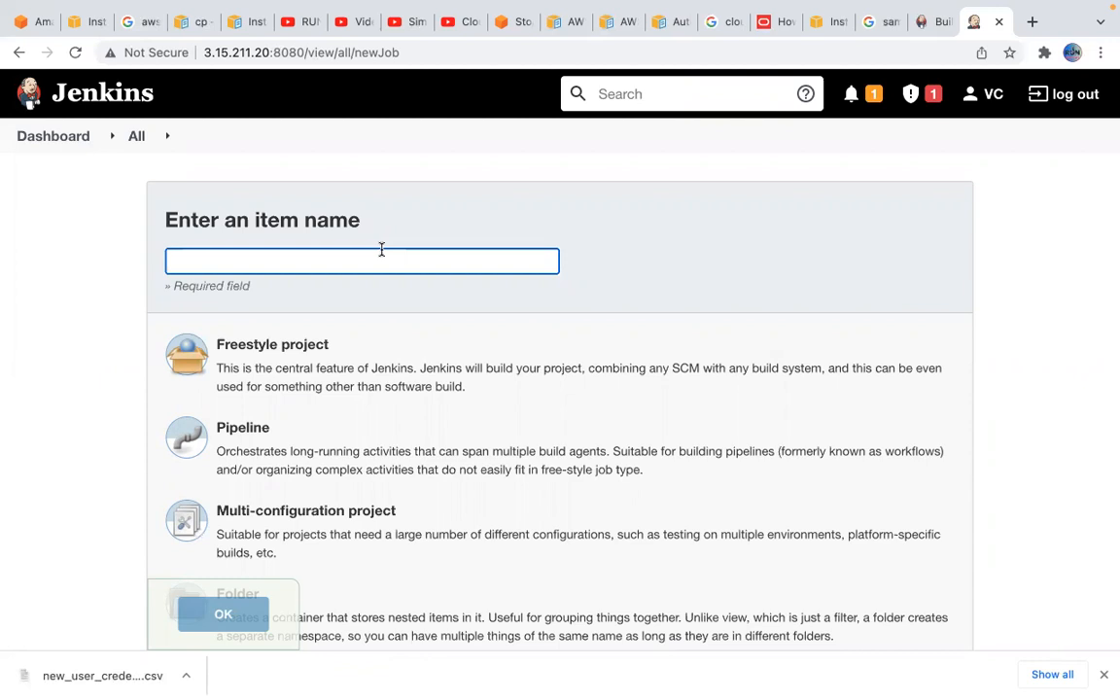
text(bitcoin-feb)
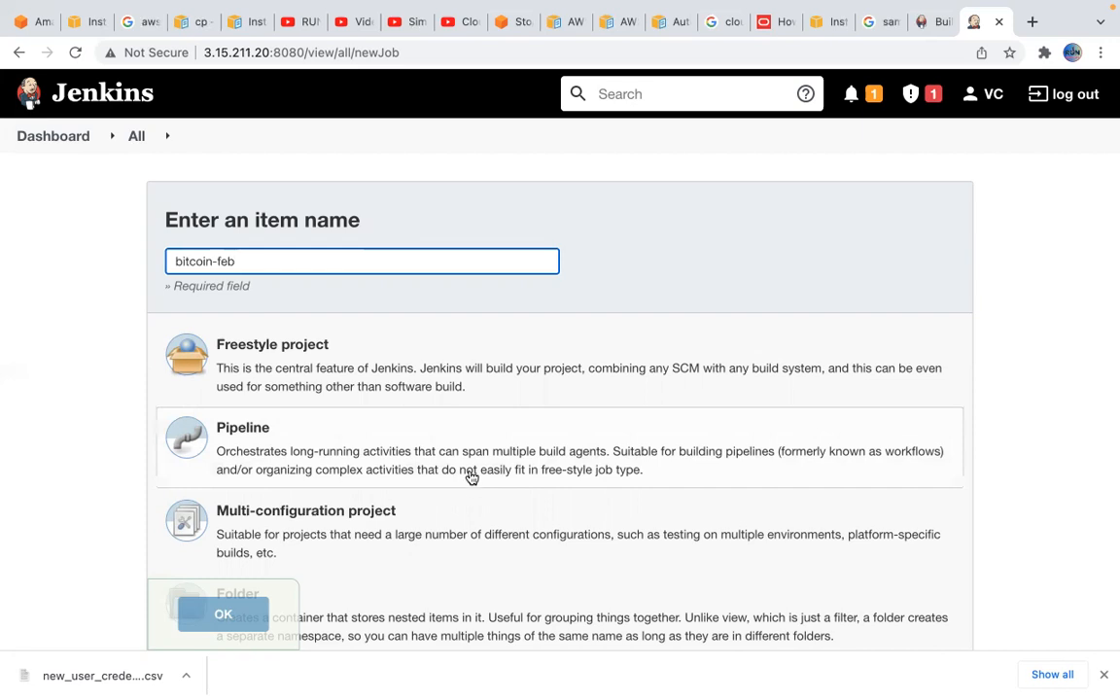
Review the descriptions of the available item types, from Freestyle project to Organization Folder
scroll(471, 477, down, 4)
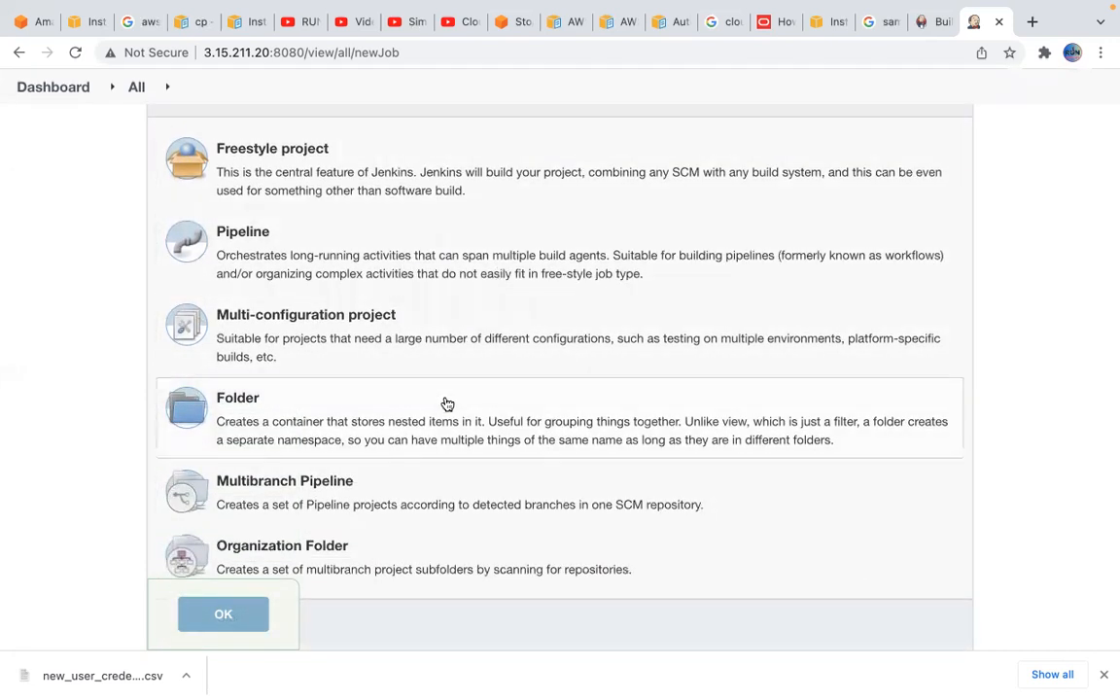
scroll(446, 404, up, 2)
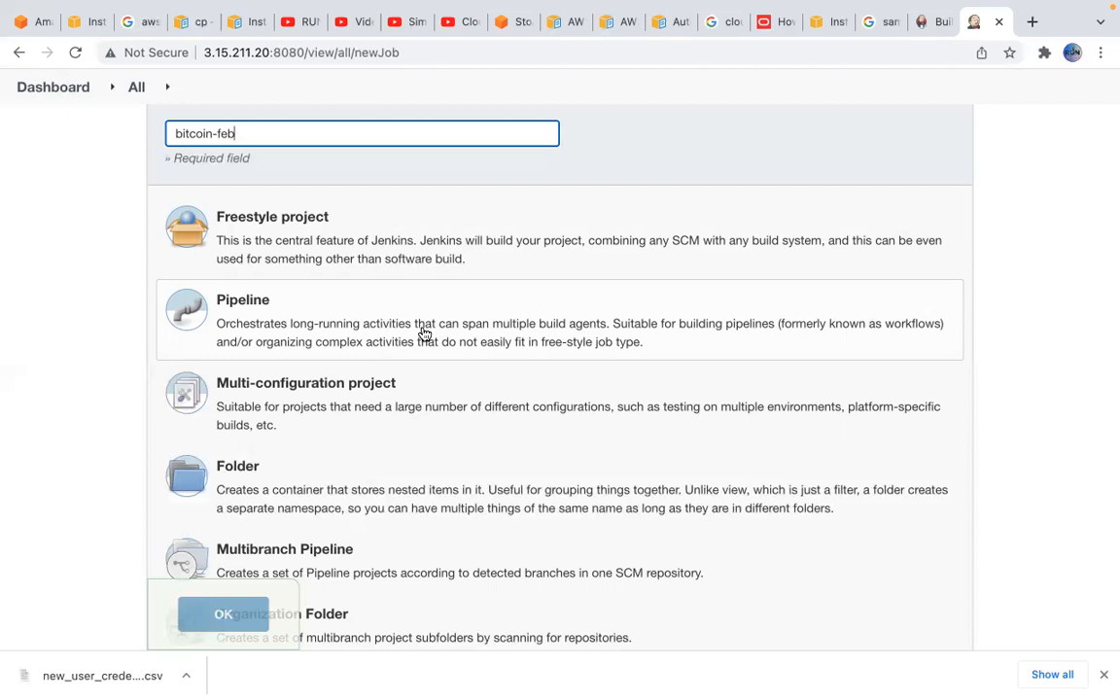
scroll(439, 411, down, 1)
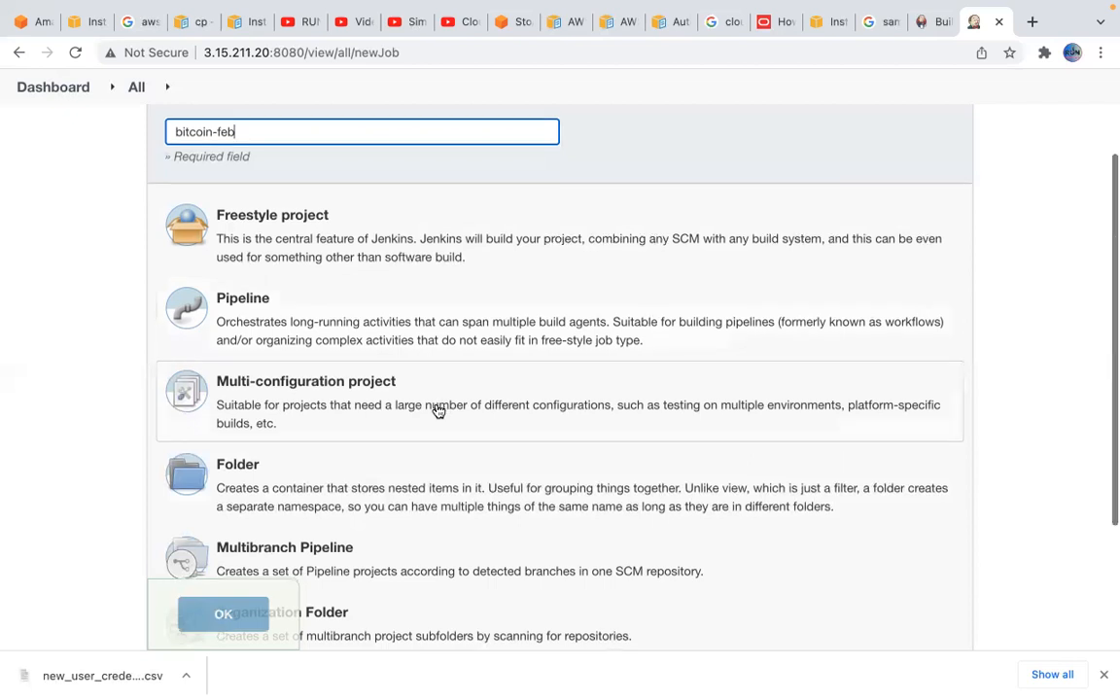
scroll(436, 412, down, 2)
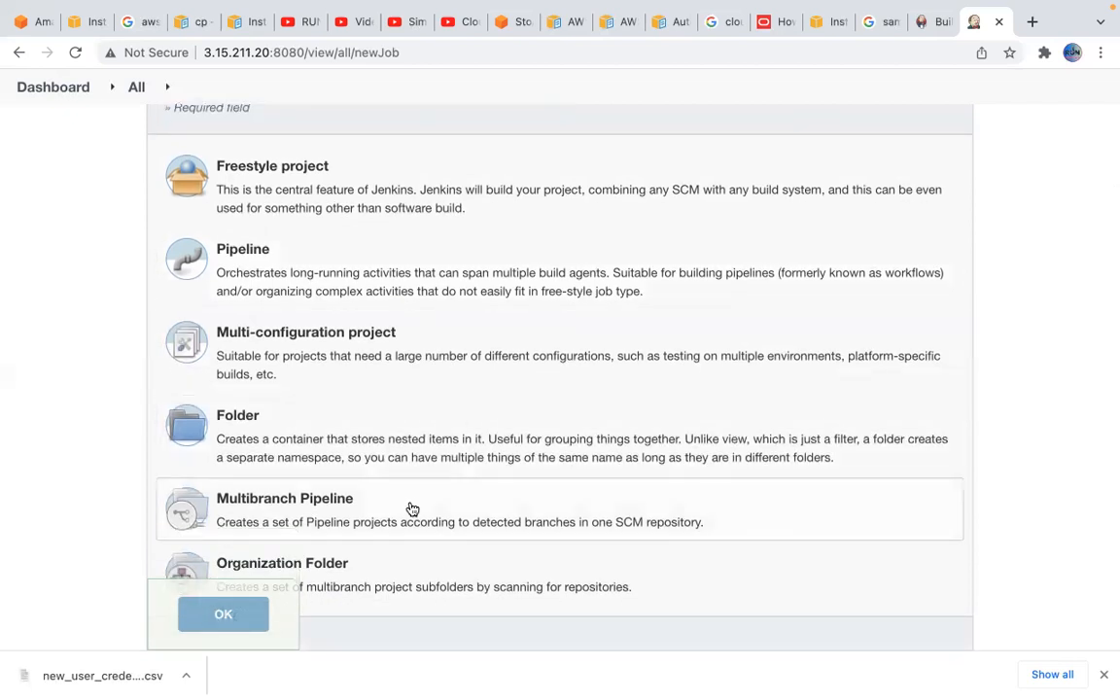
scroll(413, 509, down, 1)
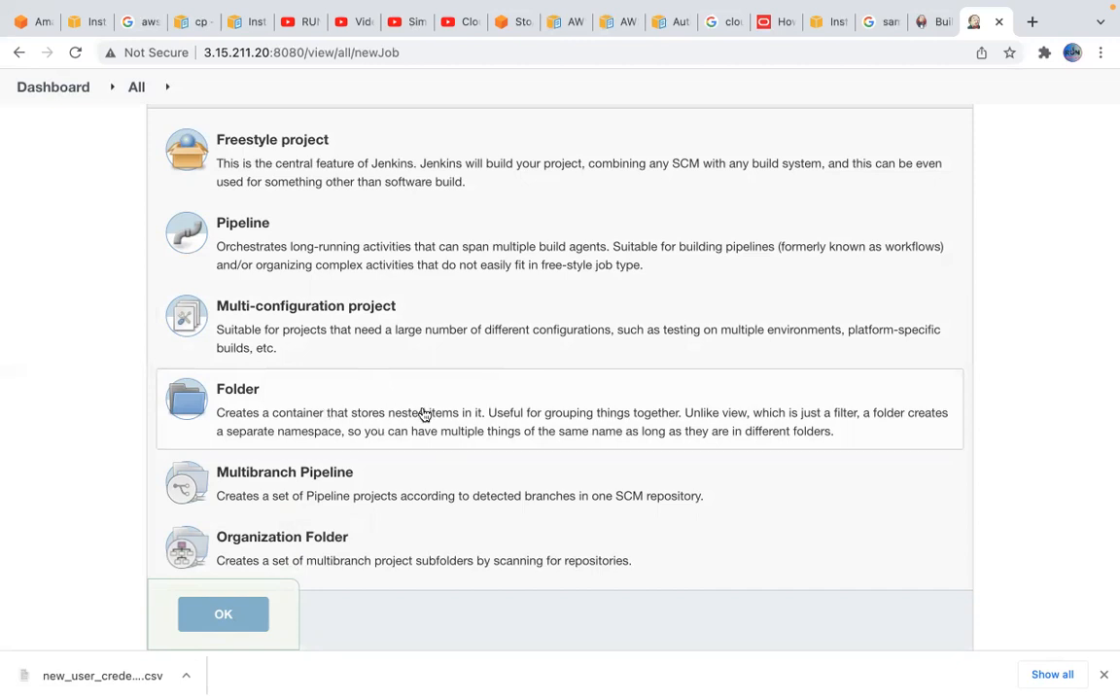
scroll(422, 415, down, 2)
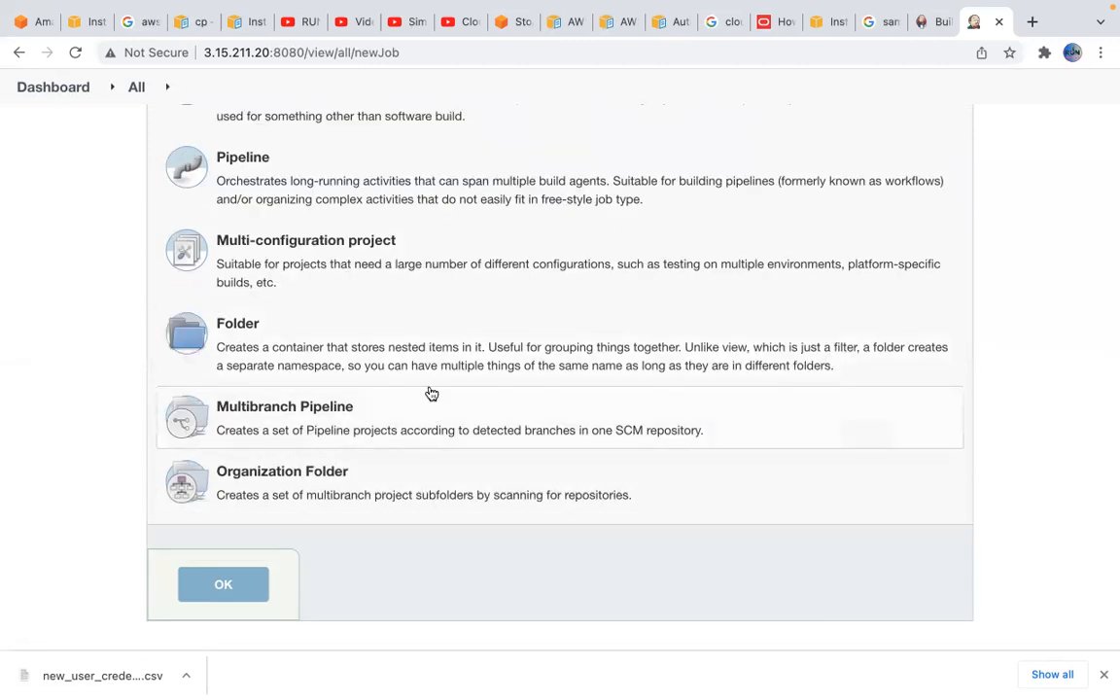
scroll(431, 393, up, 3)
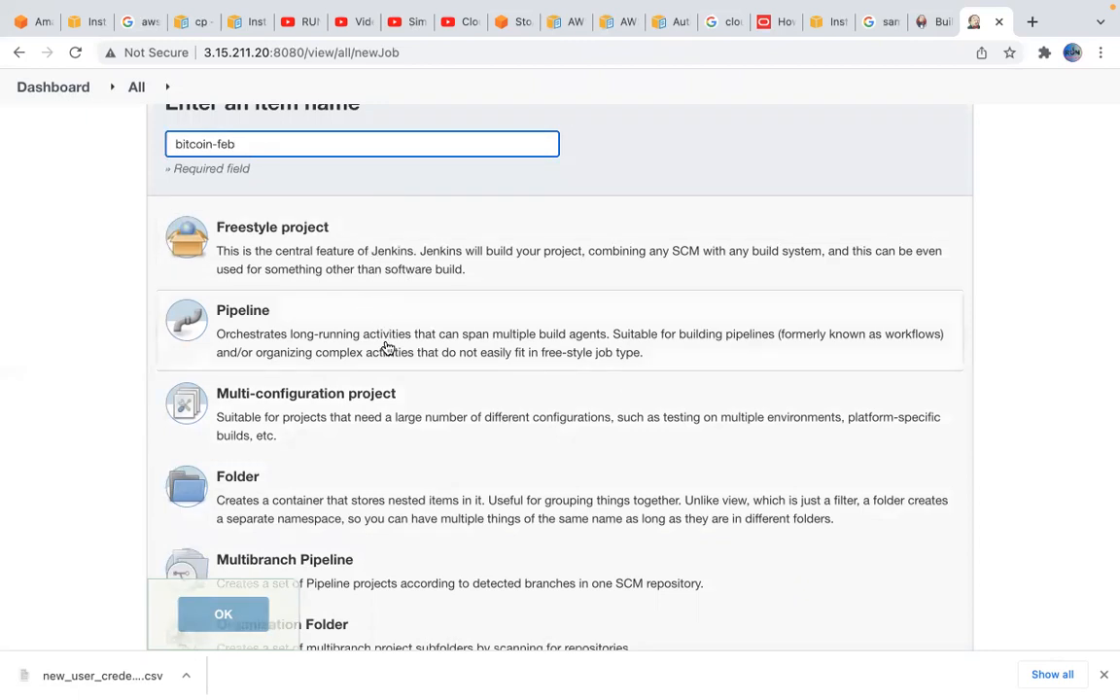
scroll(428, 374, down, 3)
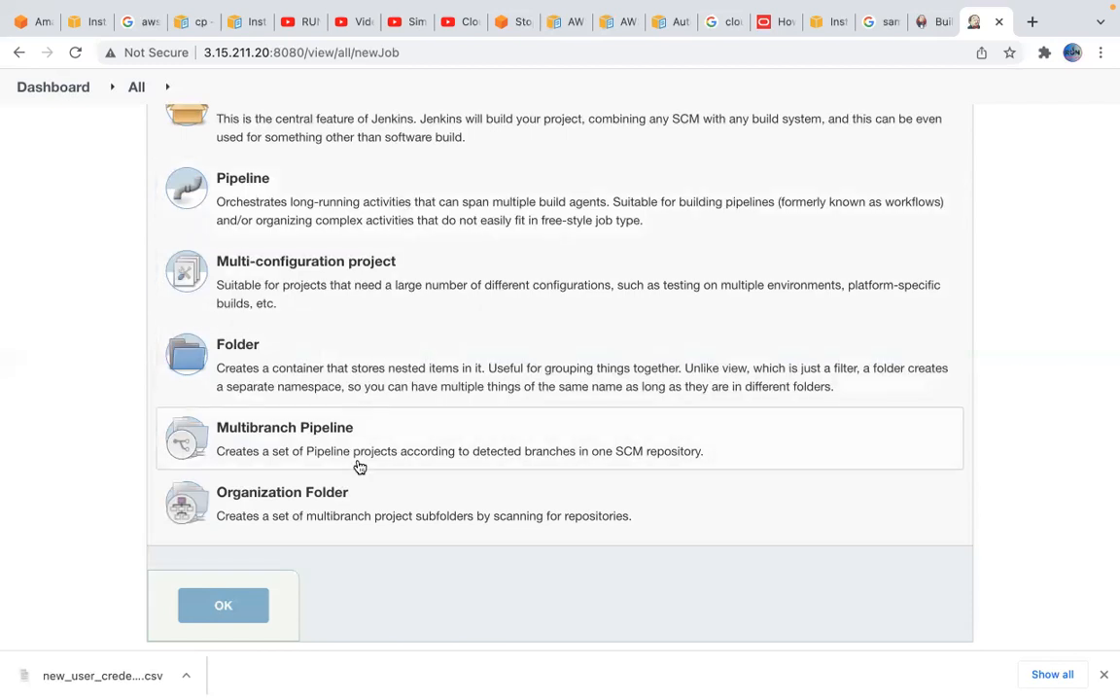
Create the bitcoin-feb item as a Freestyle project
scroll(377, 447, up, 3)
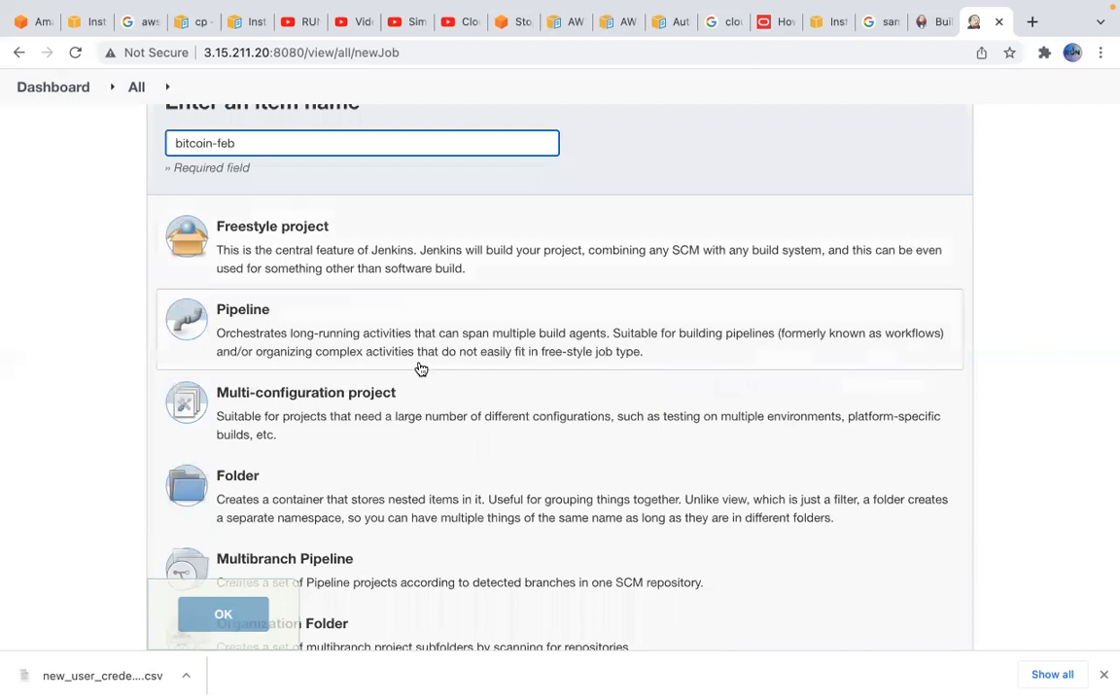
click(430, 261)
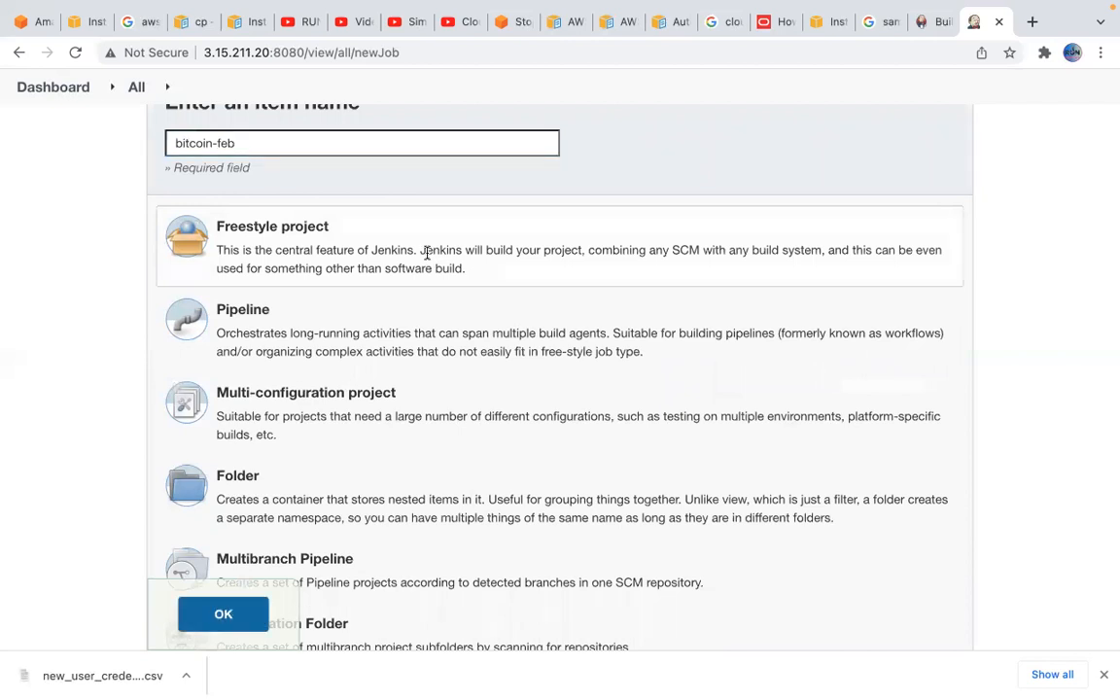
click(229, 613)
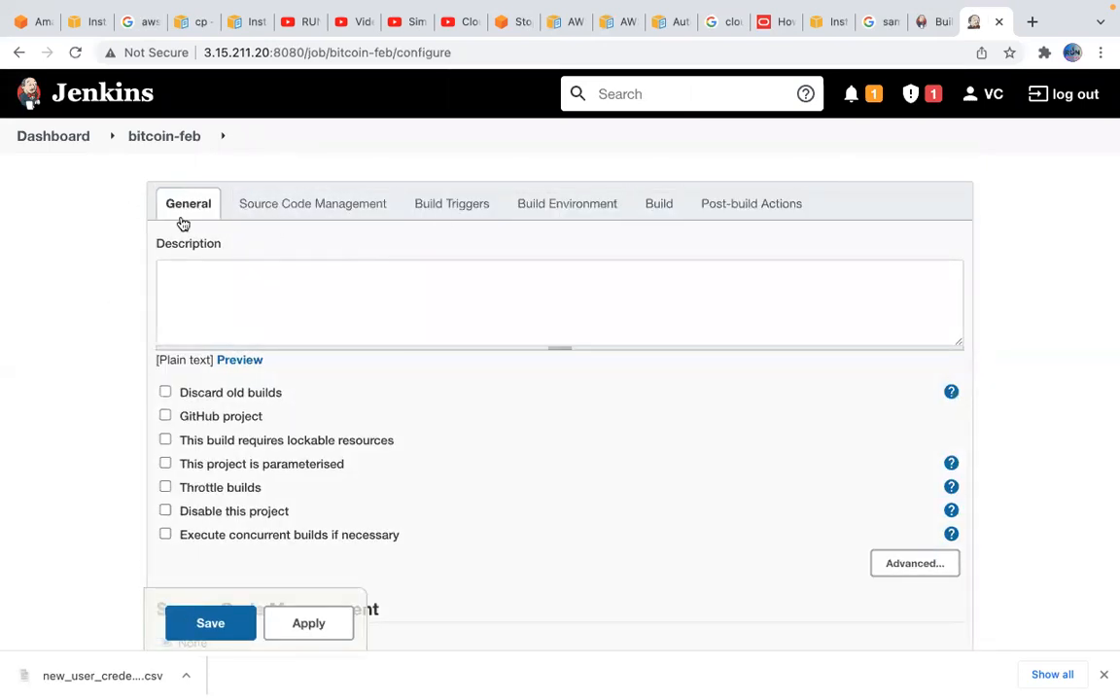
Enter bitcoin-1,0 as the job's description and highlight its version number
click(252, 290)
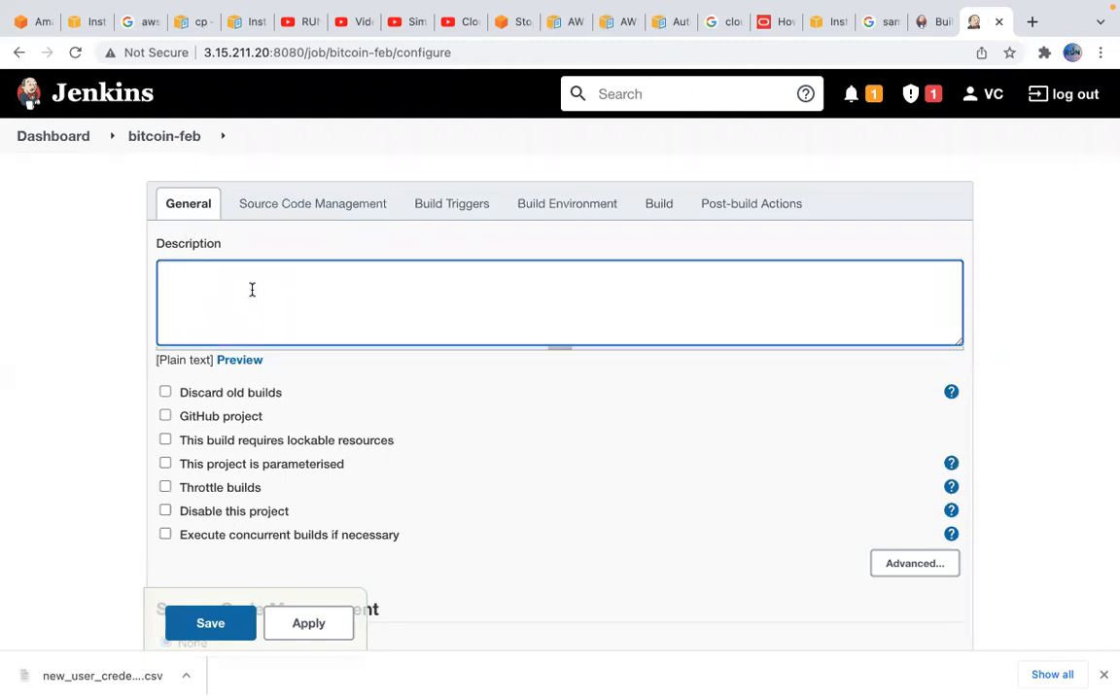
text(bitcoin-1,0)
drag(204, 274, 245, 273)
Change the version in the job's description so that it reads bitcoin-1,2
scroll(289, 284, down, 1)
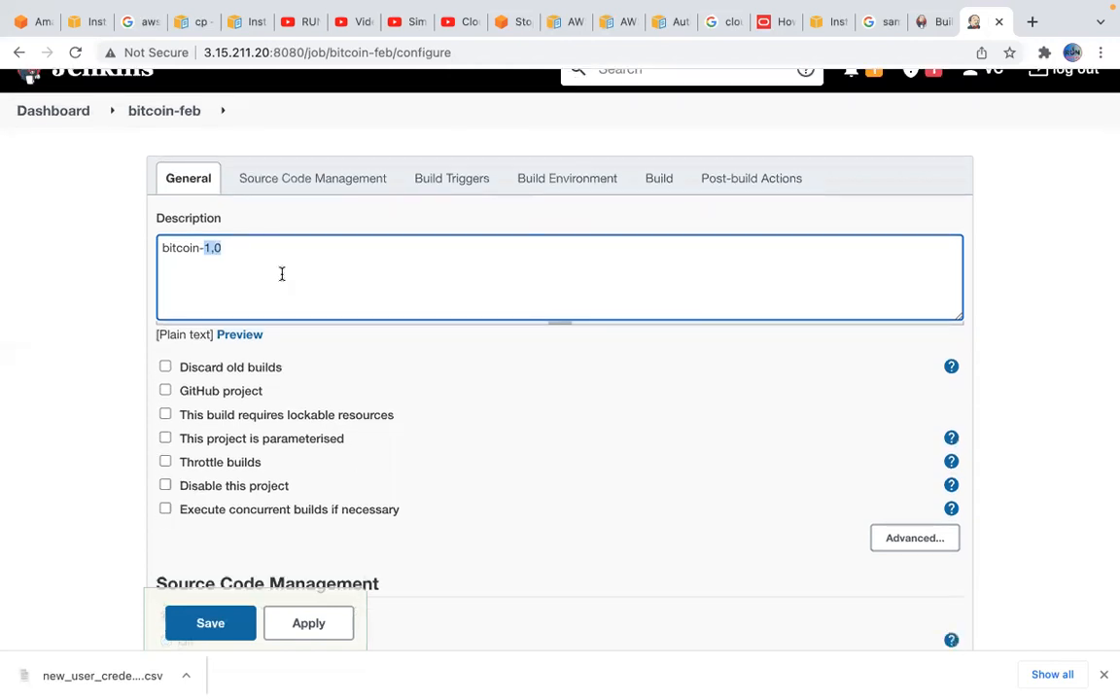
click(268, 248)
key(BackSpace)
key(BackSpace)
text(,)
text(1)
text(2)
scroll(333, 321, down, 1)
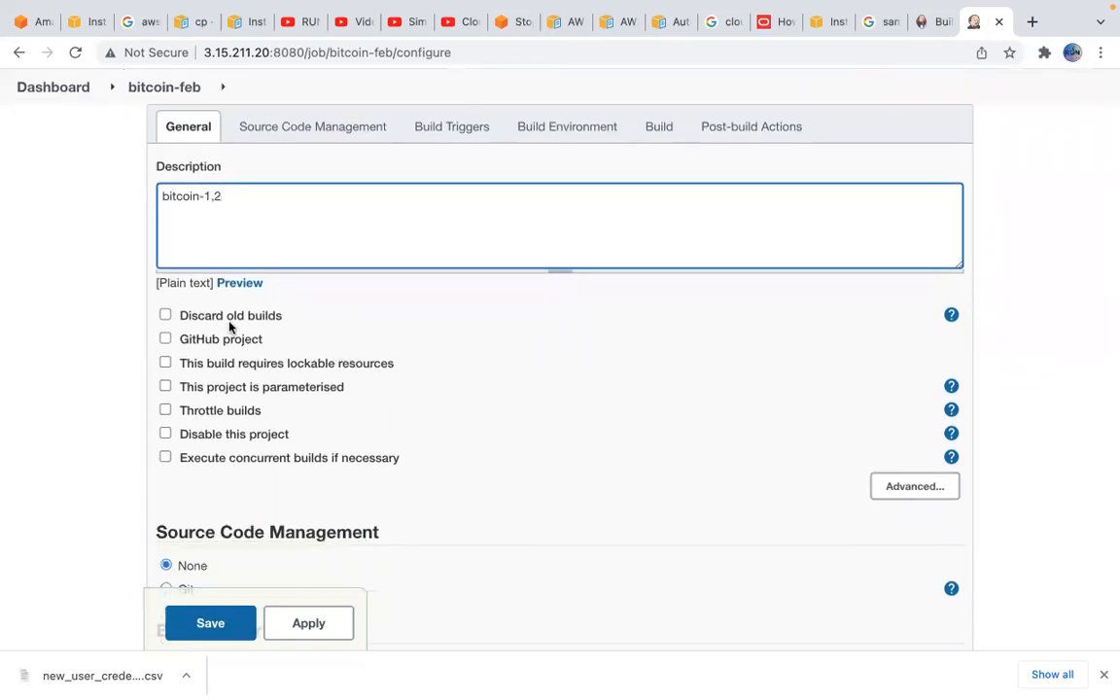
Mark the job as a GitHub project and choose Git for its source code management
click(165, 339)
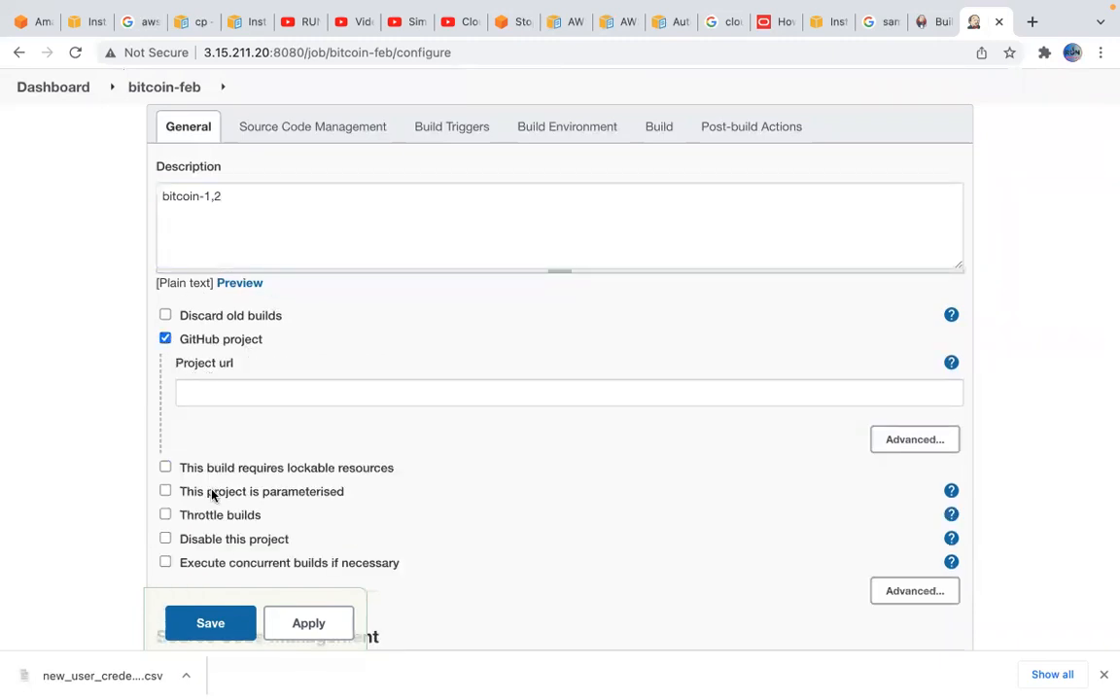
scroll(249, 460, down, 1)
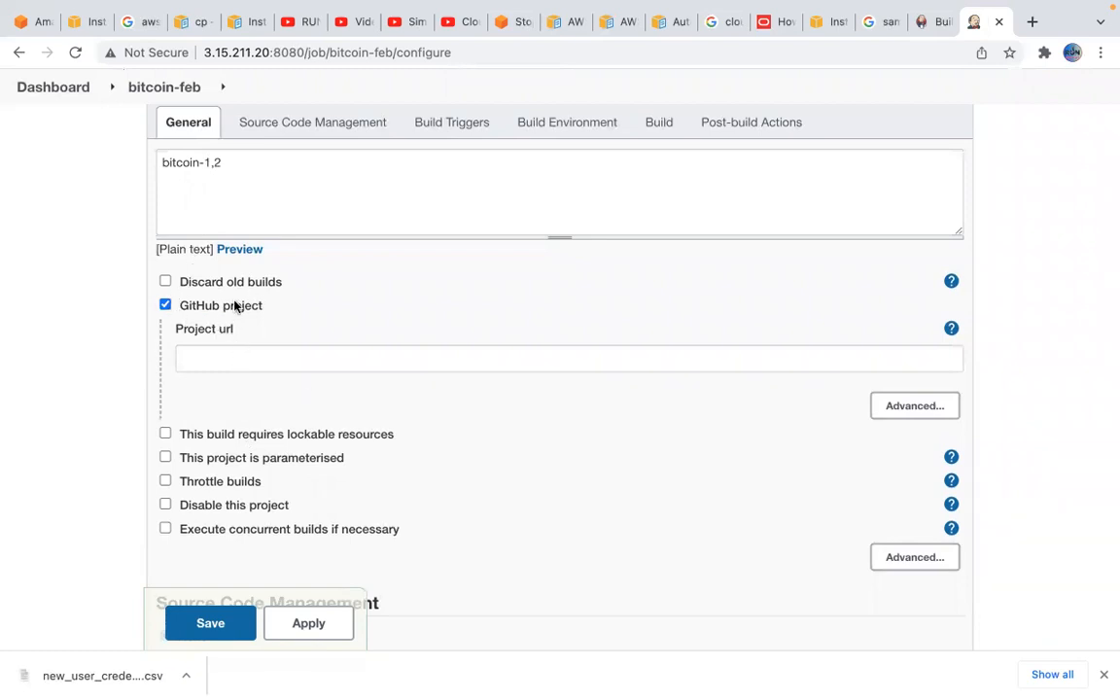
click(322, 124)
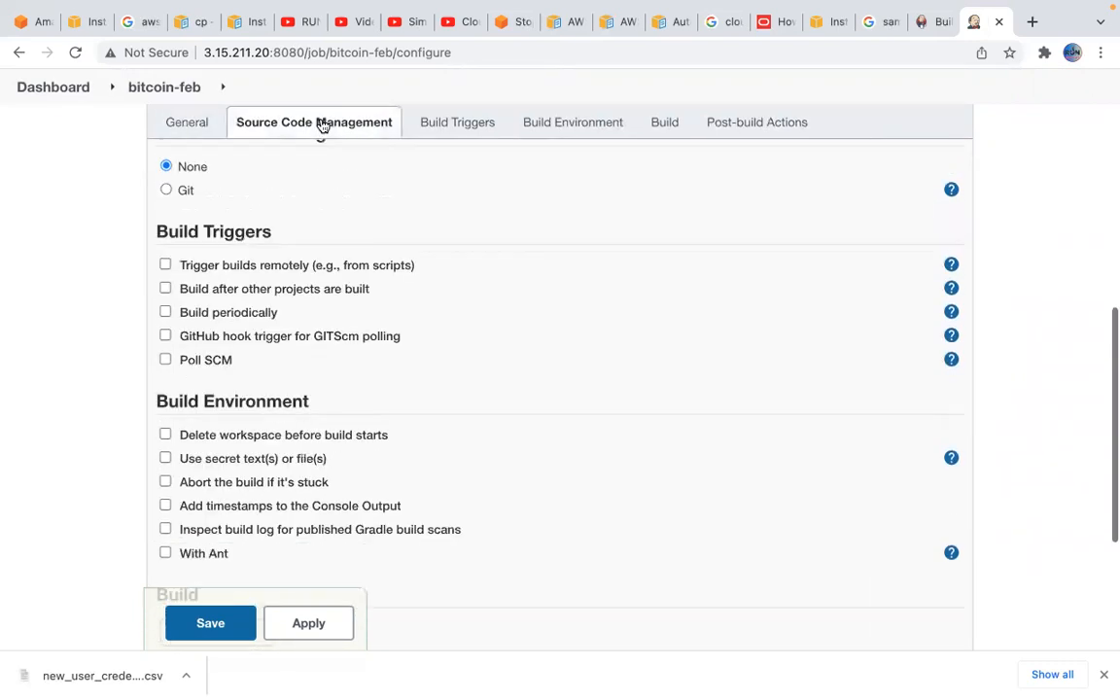
click(167, 191)
click(261, 278)
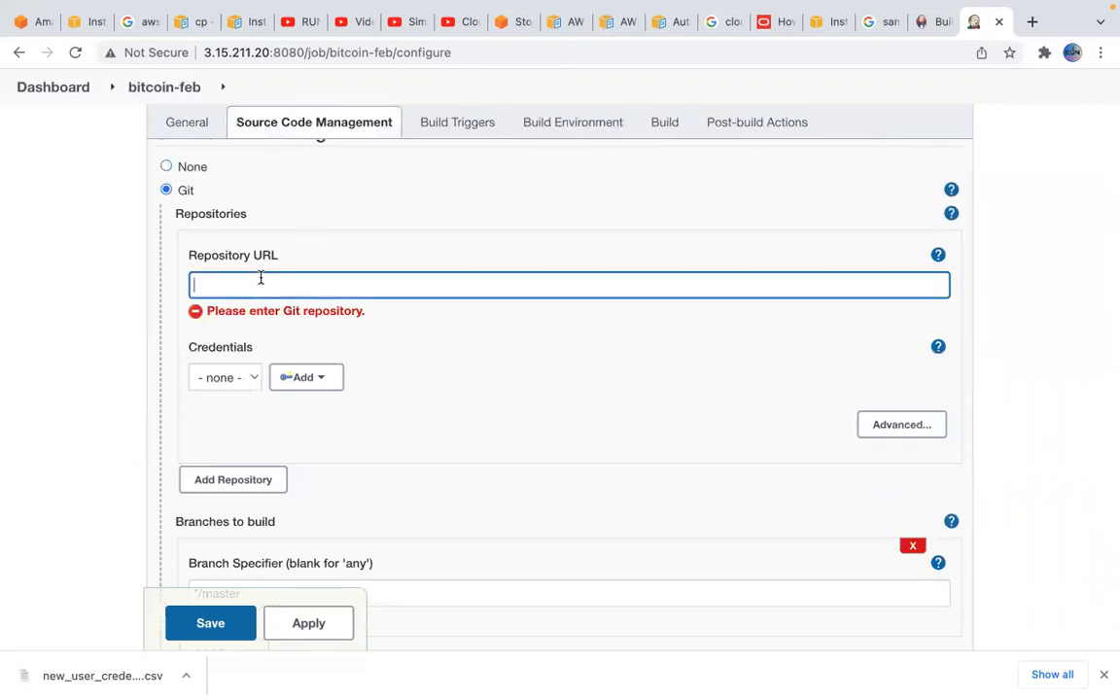
Check which credentials and credential providers are offered for the job's Git repository
click(247, 378)
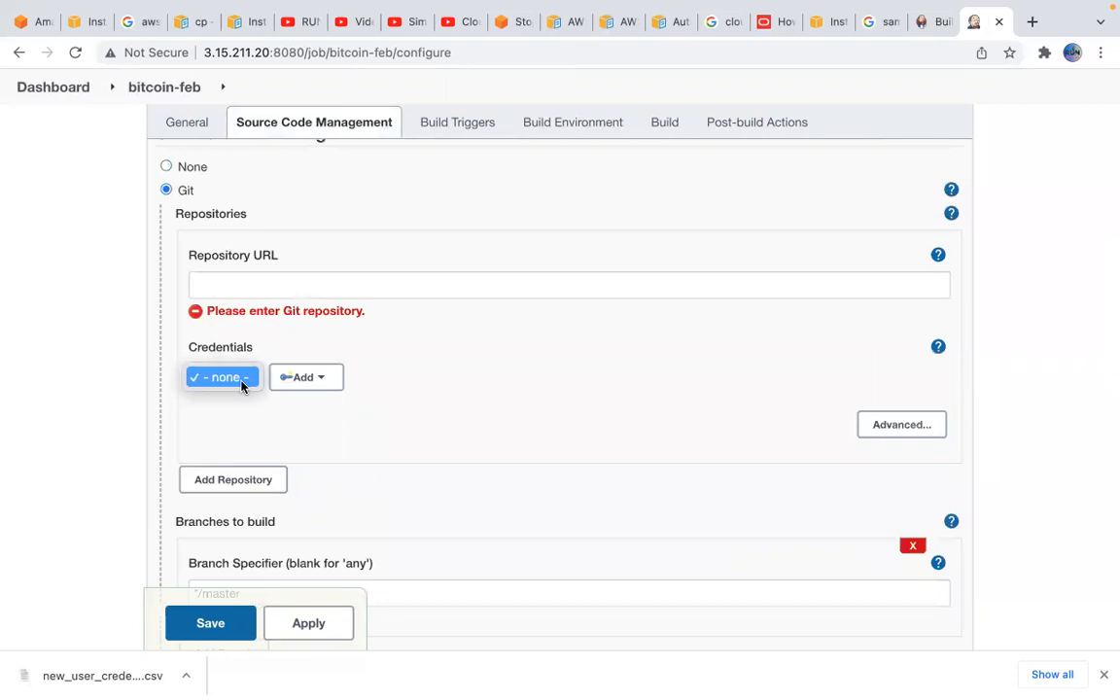
click(239, 382)
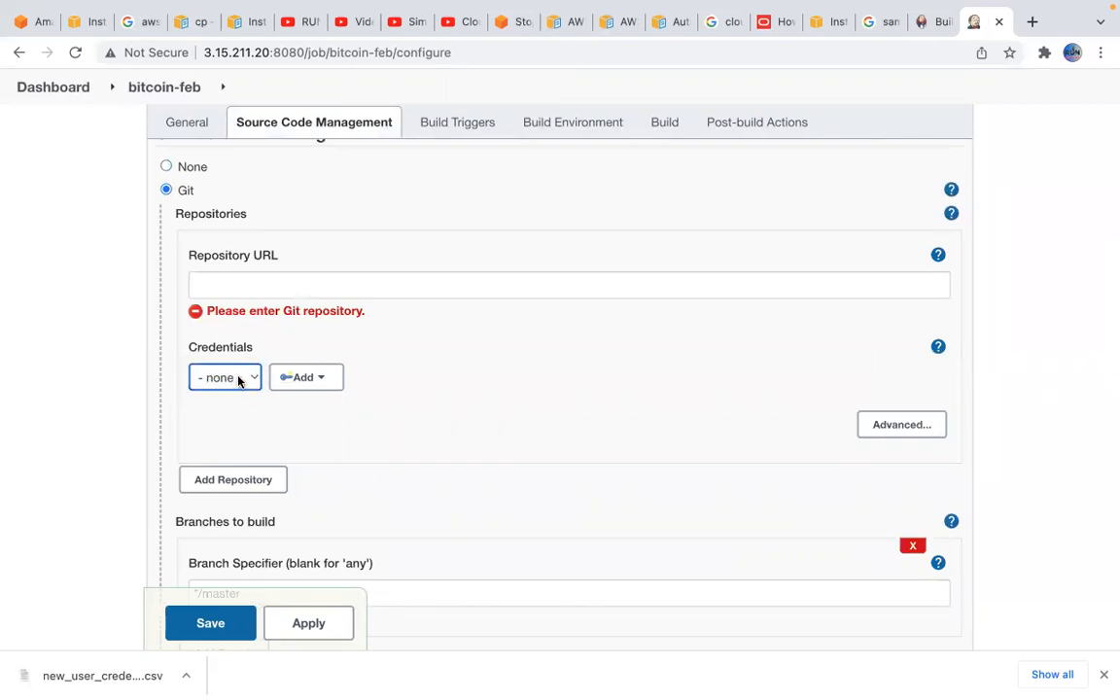
click(326, 379)
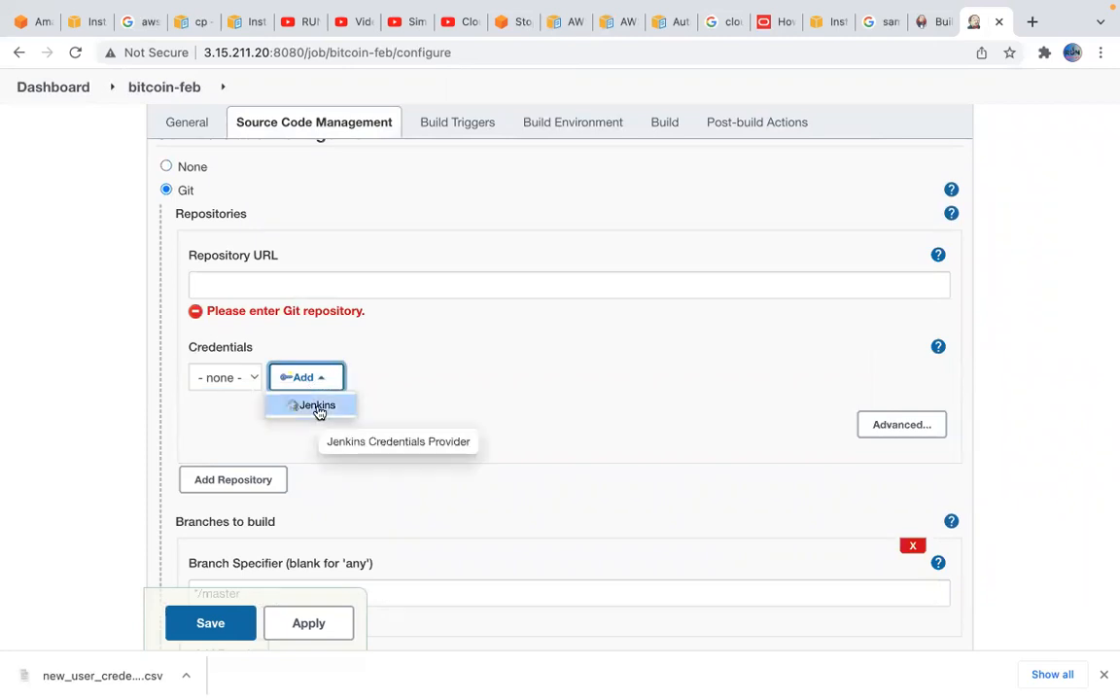
scroll(342, 316, up, 3)
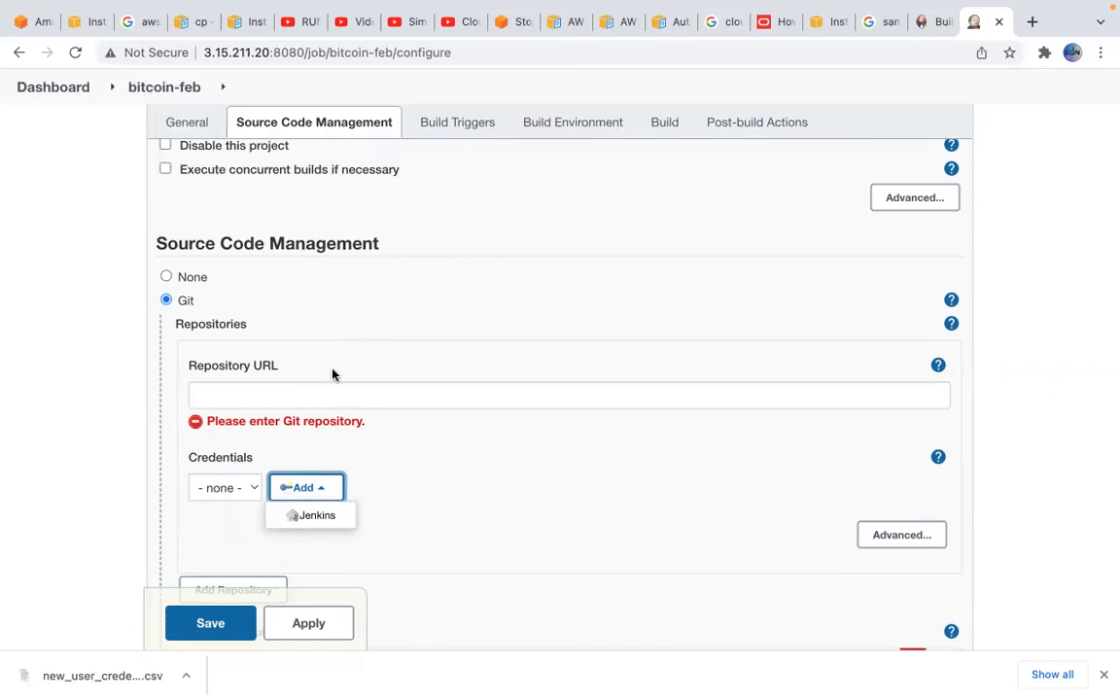
Leave the job configuration without saving and open the global Configure System page from Manage Jenkins
click(58, 91)
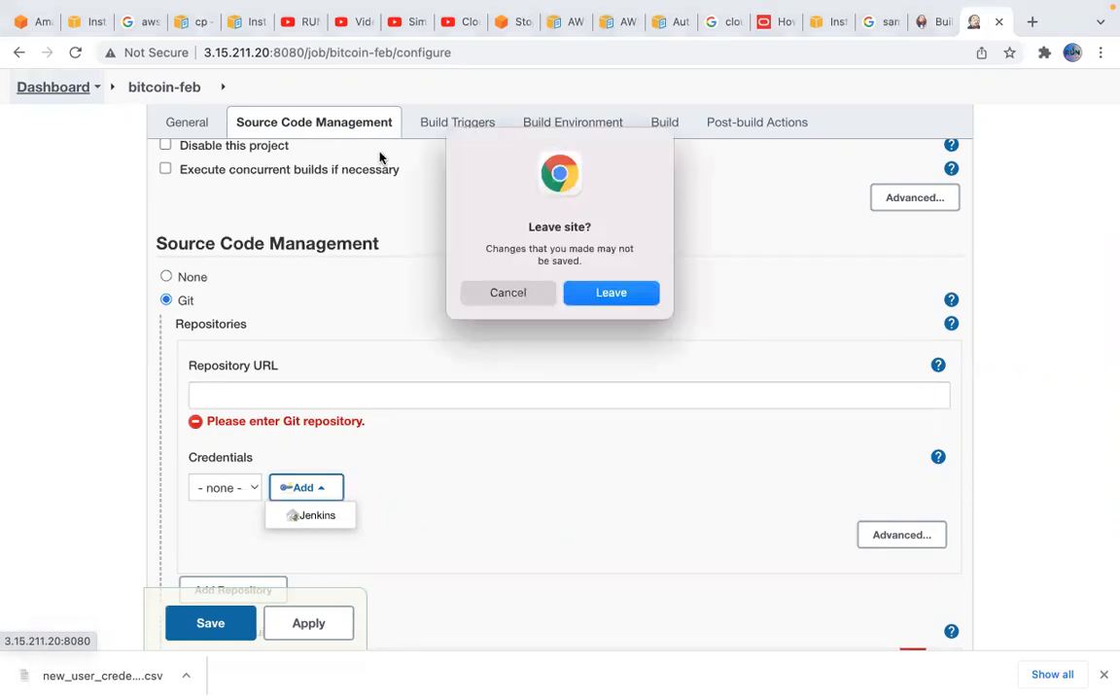
click(611, 297)
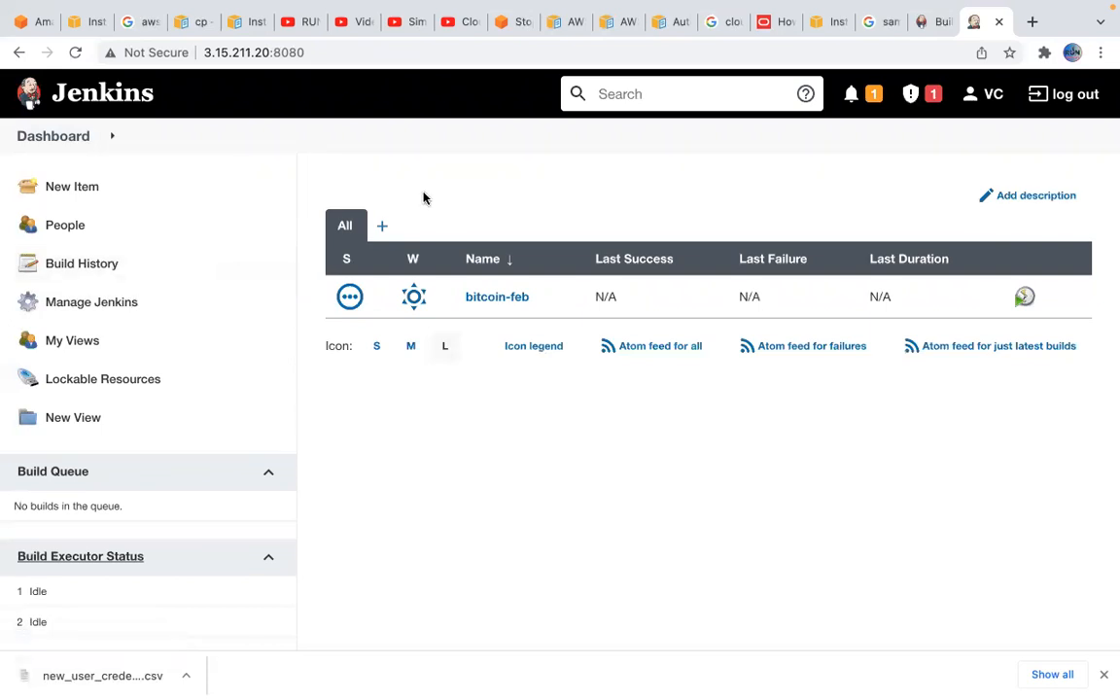
click(121, 312)
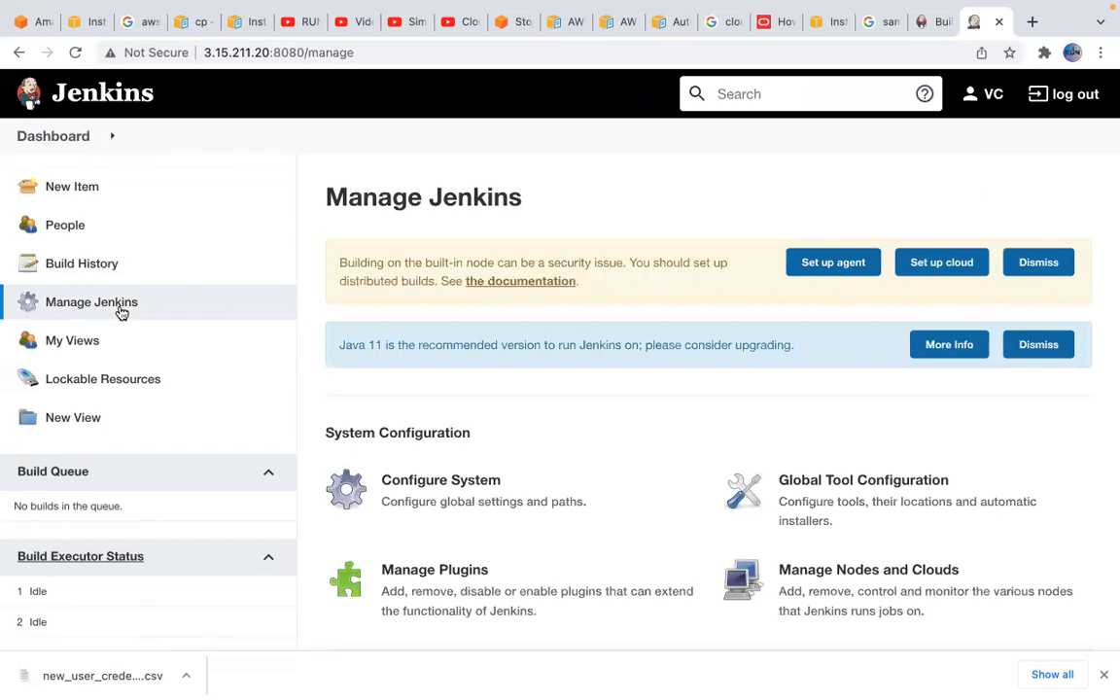
scroll(646, 408, down, 1)
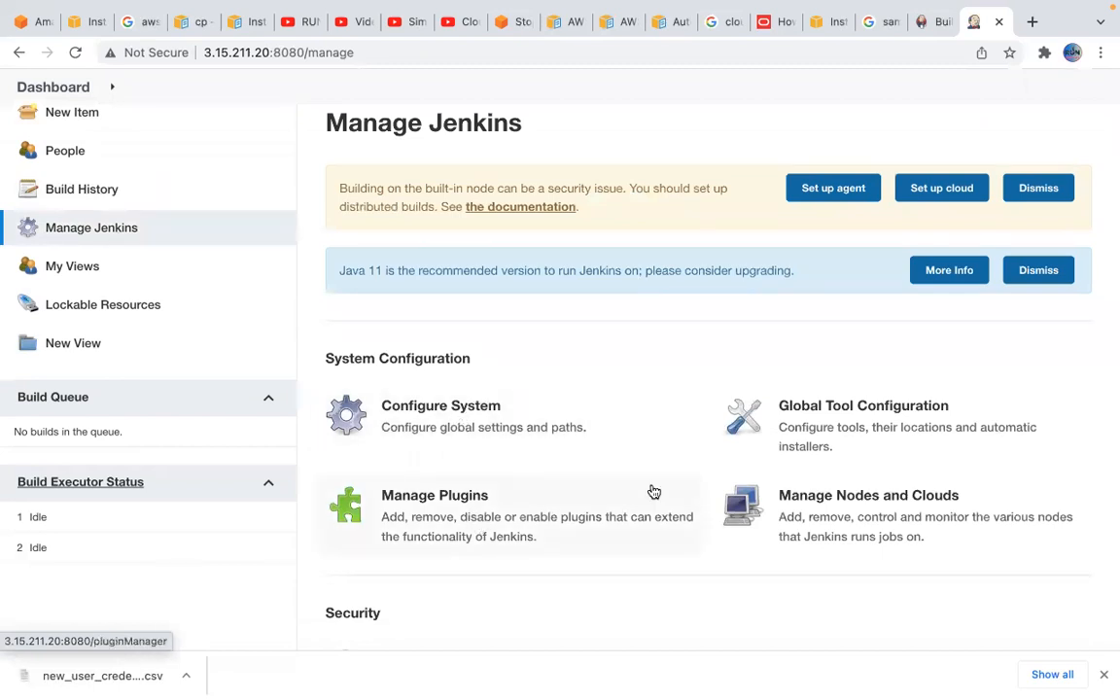
click(517, 428)
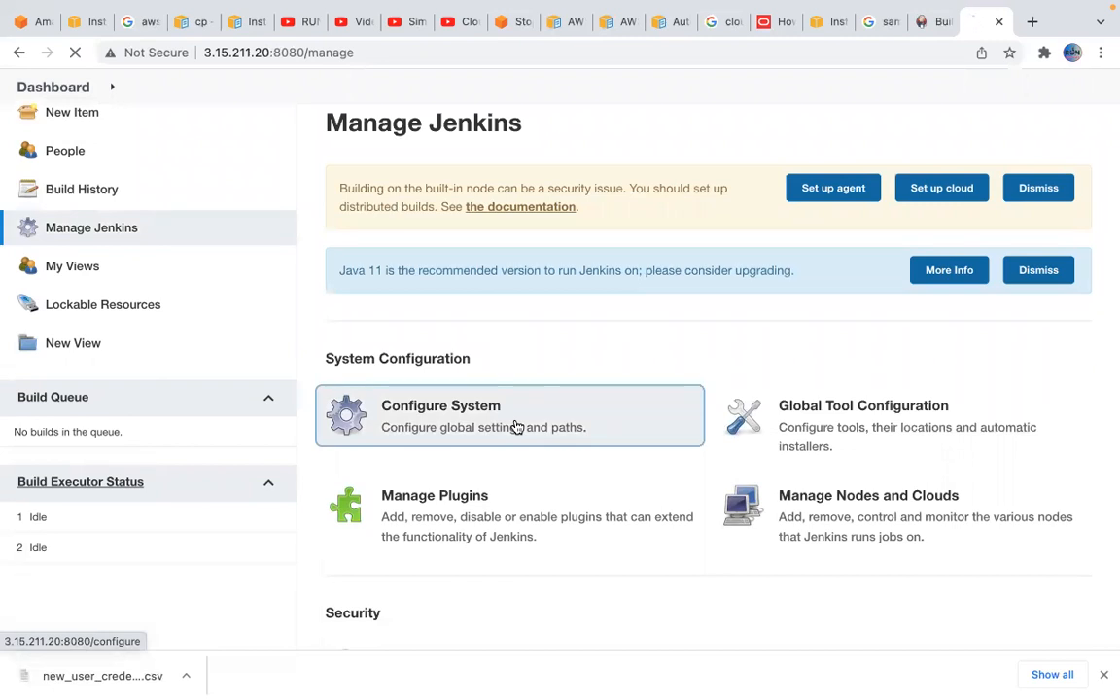
Review the global system settings from the executors and Jenkins Location to Global properties, Usage Statistics and Folder
scroll(521, 534, down, 3)
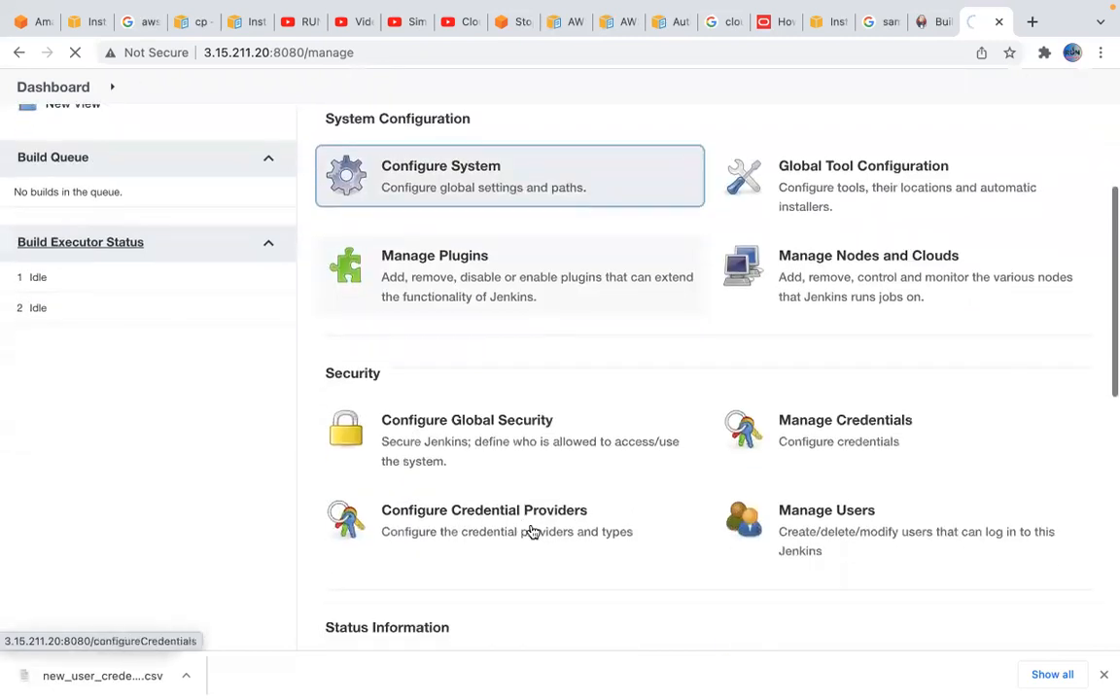
scroll(537, 358, down, 3)
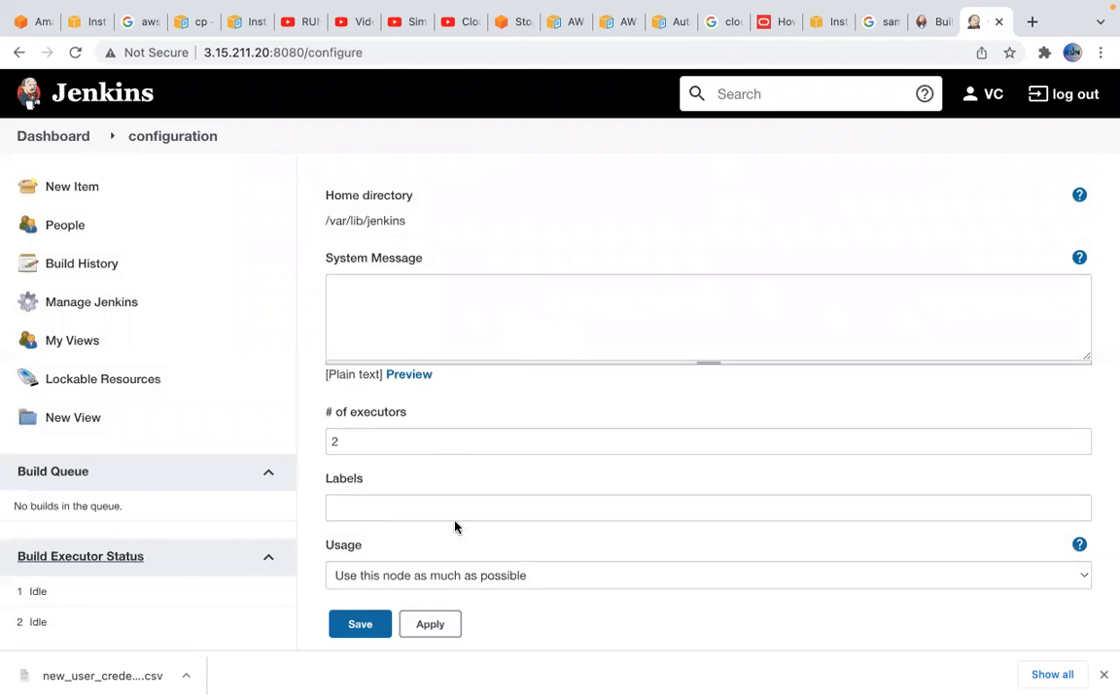
scroll(475, 570, down, 3)
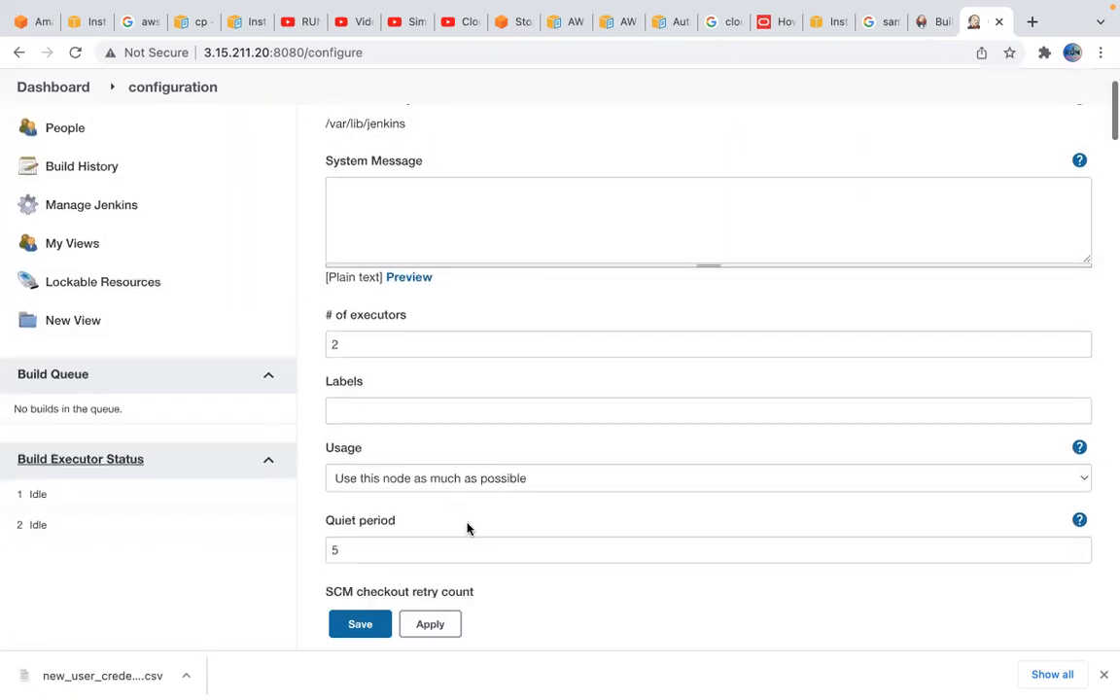
scroll(462, 432, down, 3)
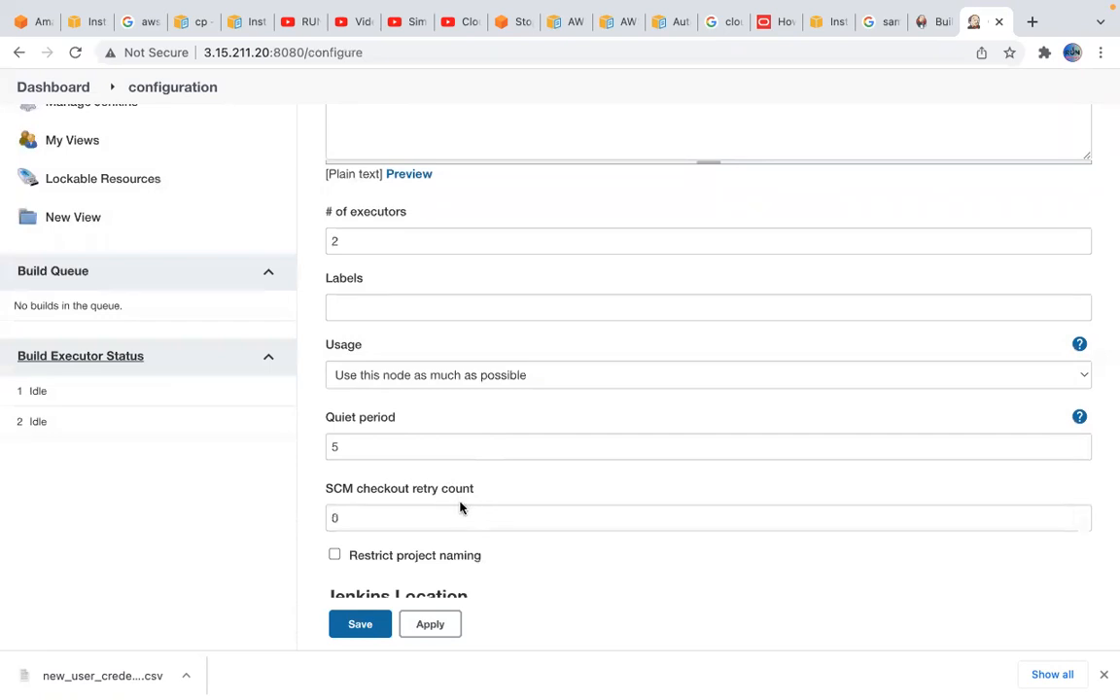
scroll(461, 506, down, 3)
scroll(461, 506, down, 2)
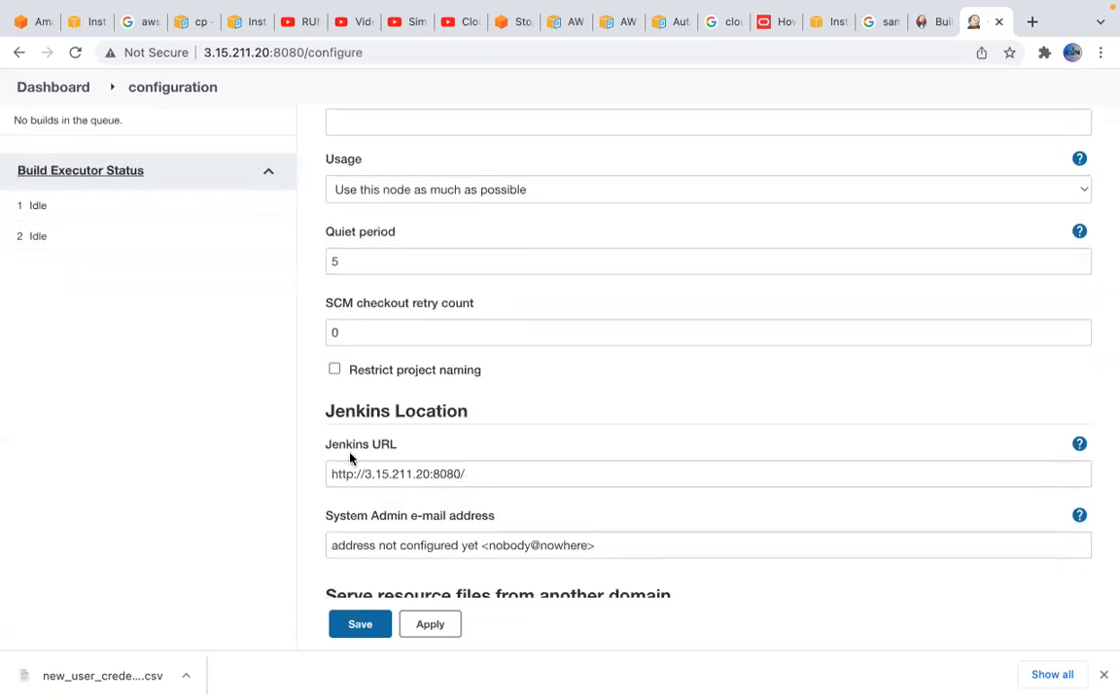
scroll(550, 468, down, 4)
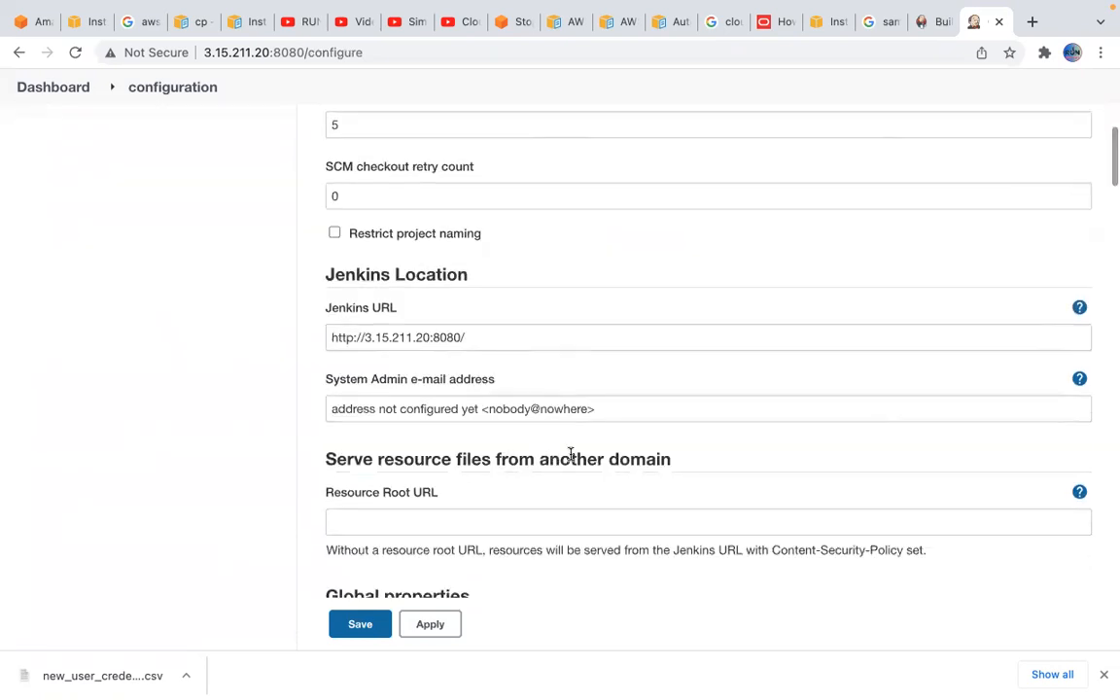
scroll(573, 457, down, 3)
scroll(570, 461, down, 7)
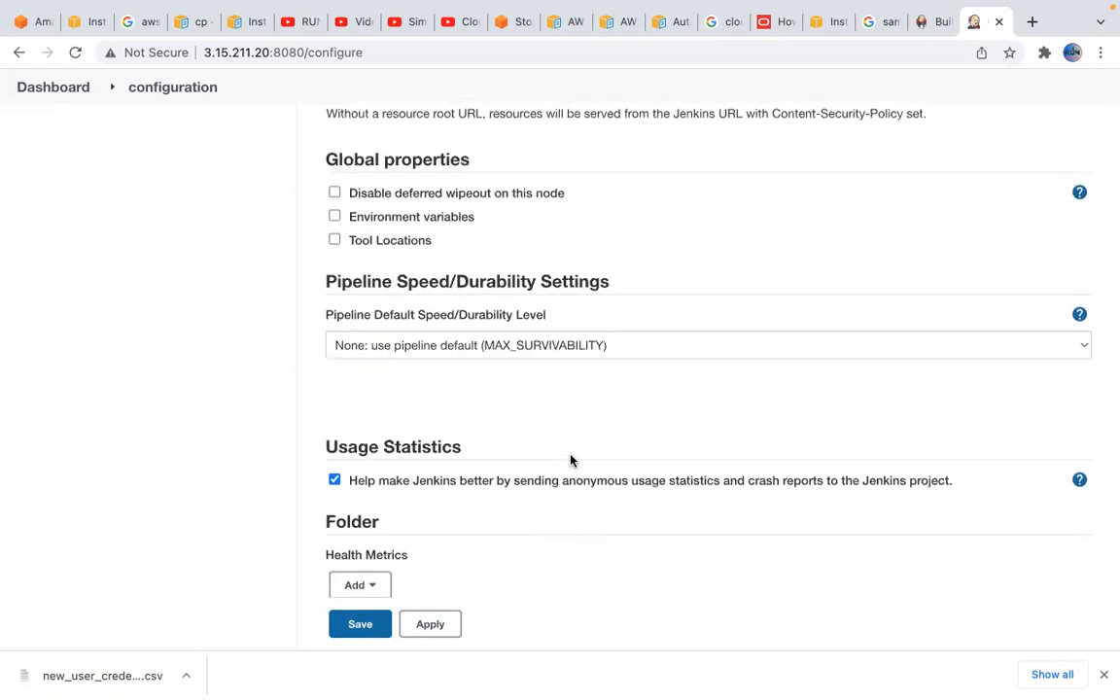
Open the github_training repository on GitHub in the browser tab holding the sample Java project search
click(881, 32)
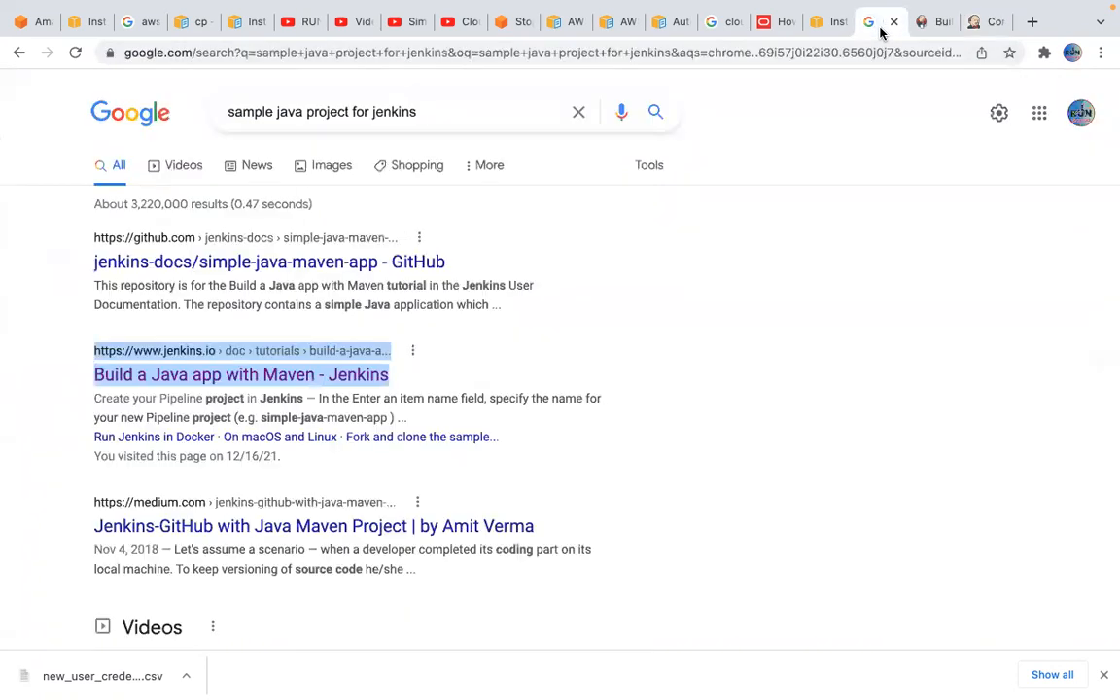
click(815, 46)
text(fo)
key(BackSpace)
key(BackSpace)
text(goit)
key(BackSpace)
key(BackSpace)
key(BackSpace)
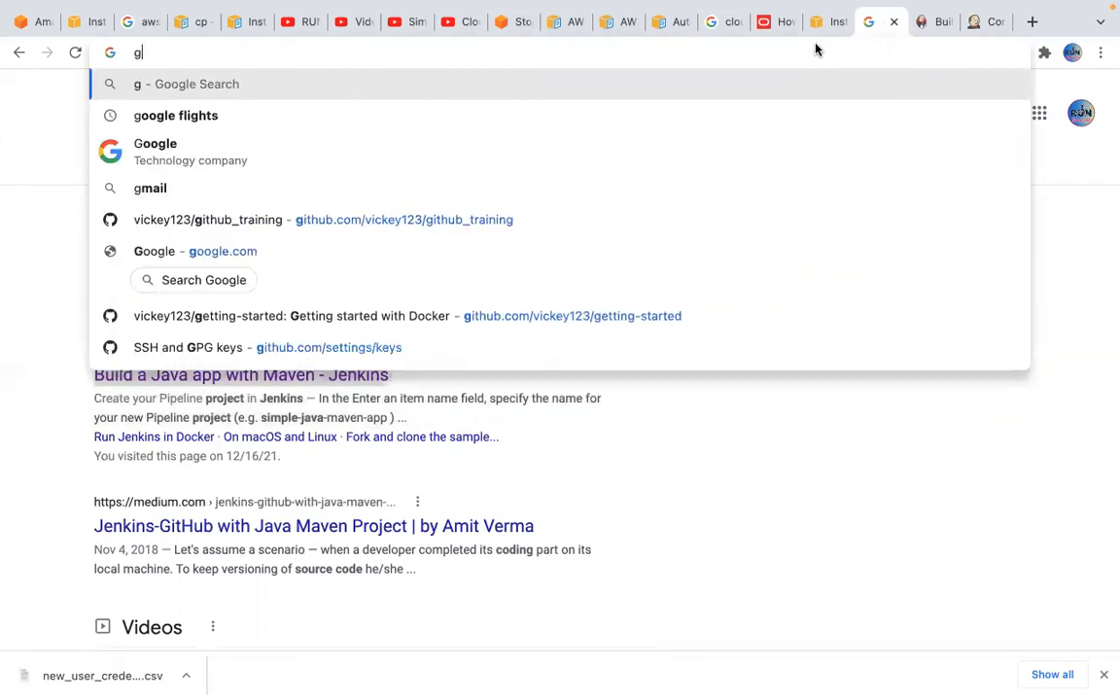
text(it)
key(Return)
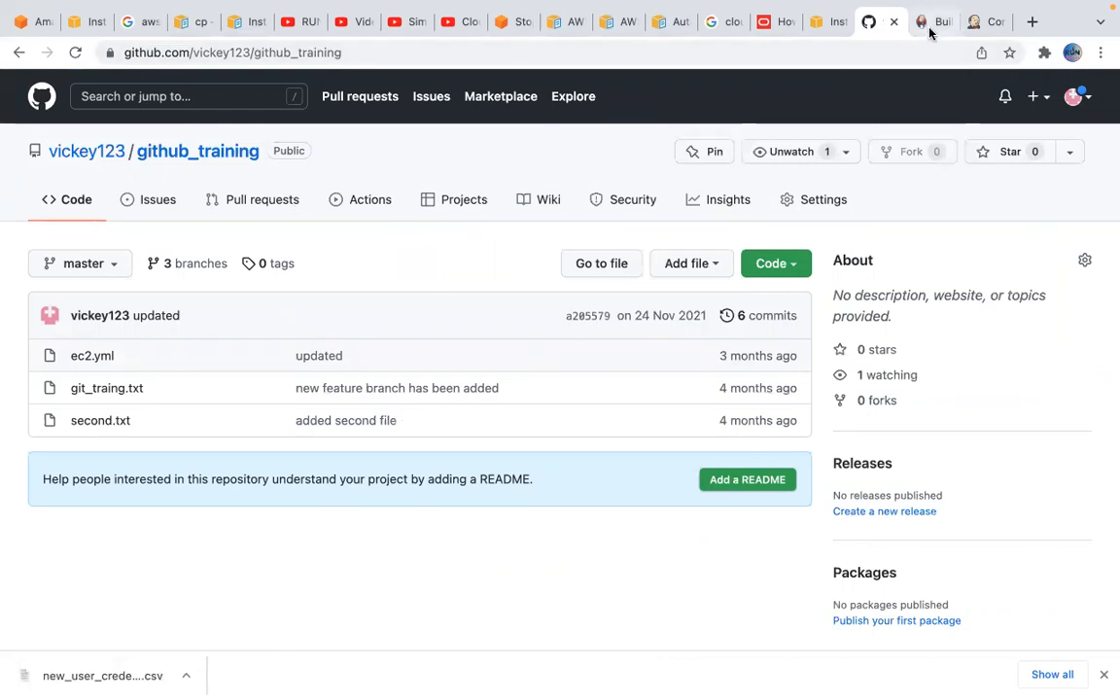
Return to the Jenkins system configuration and examine the home directory /var/lib/jenkins, executors, usage and quiet period settings
click(982, 24)
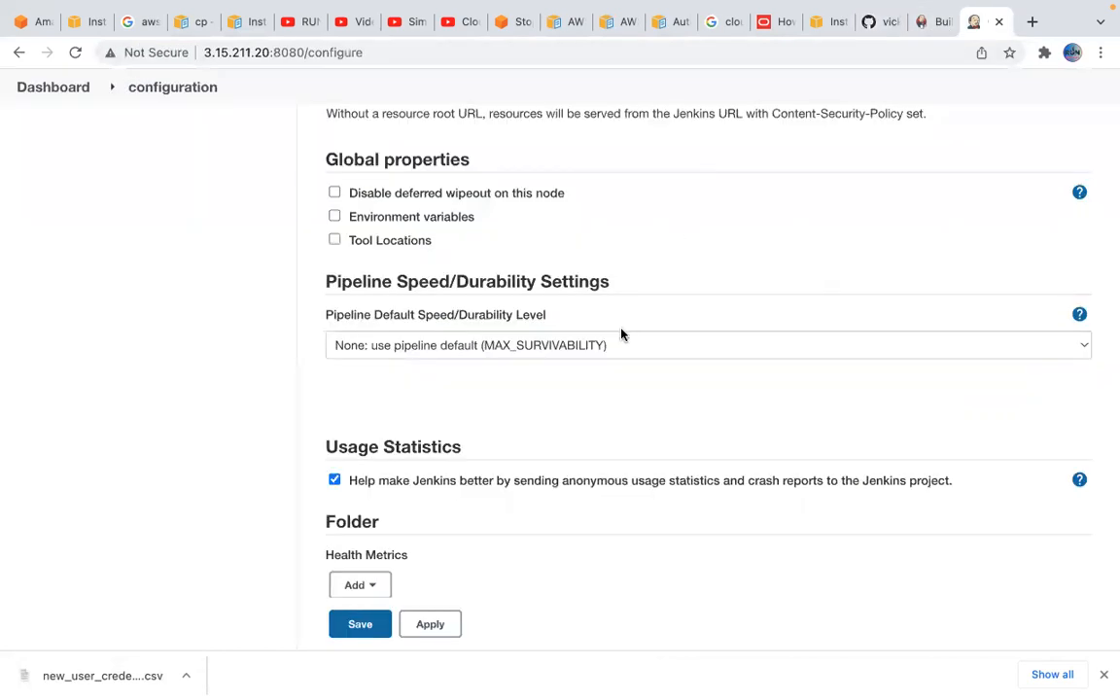
scroll(621, 334, up, 5)
scroll(621, 335, up, 5)
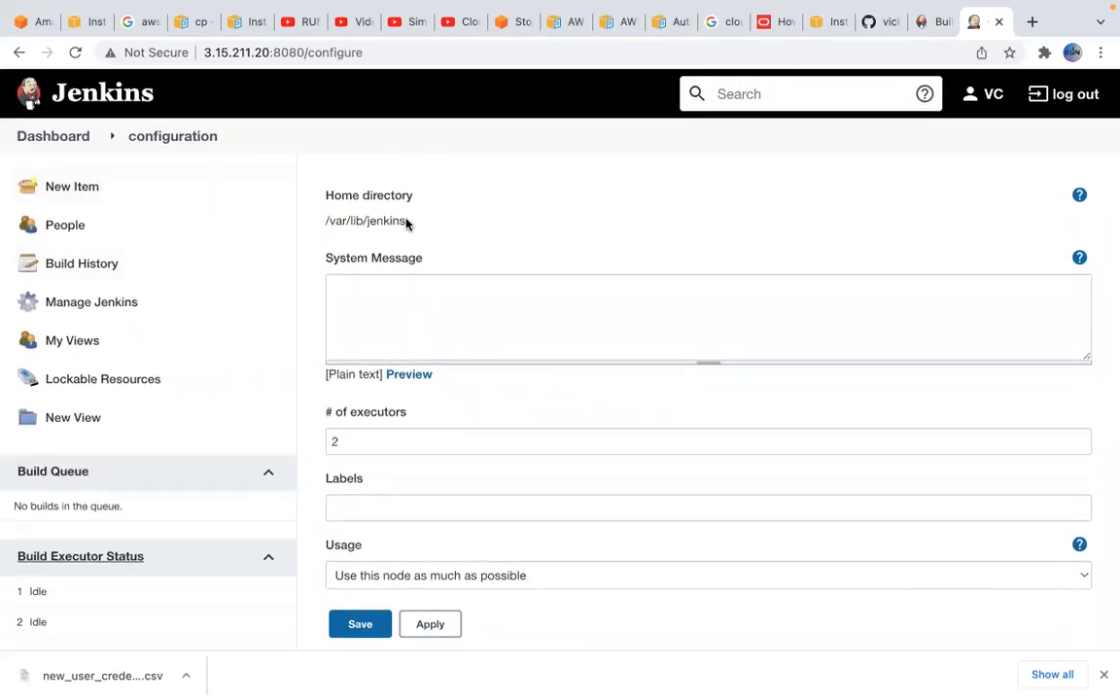
drag(407, 224, 325, 229)
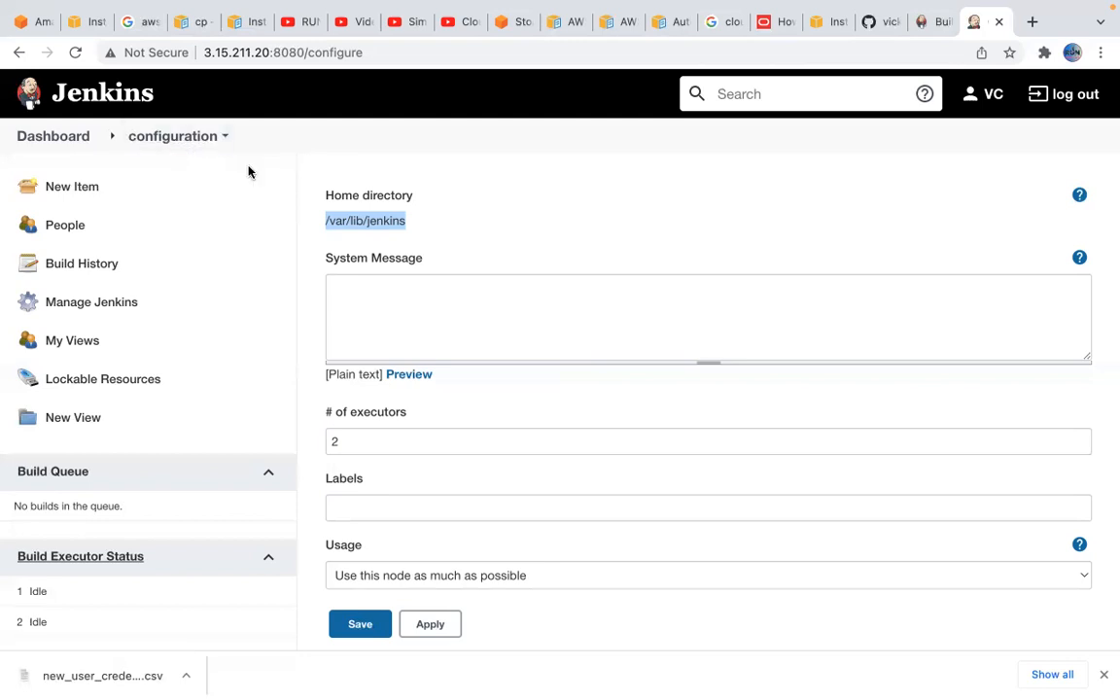
scroll(569, 425, down, 3)
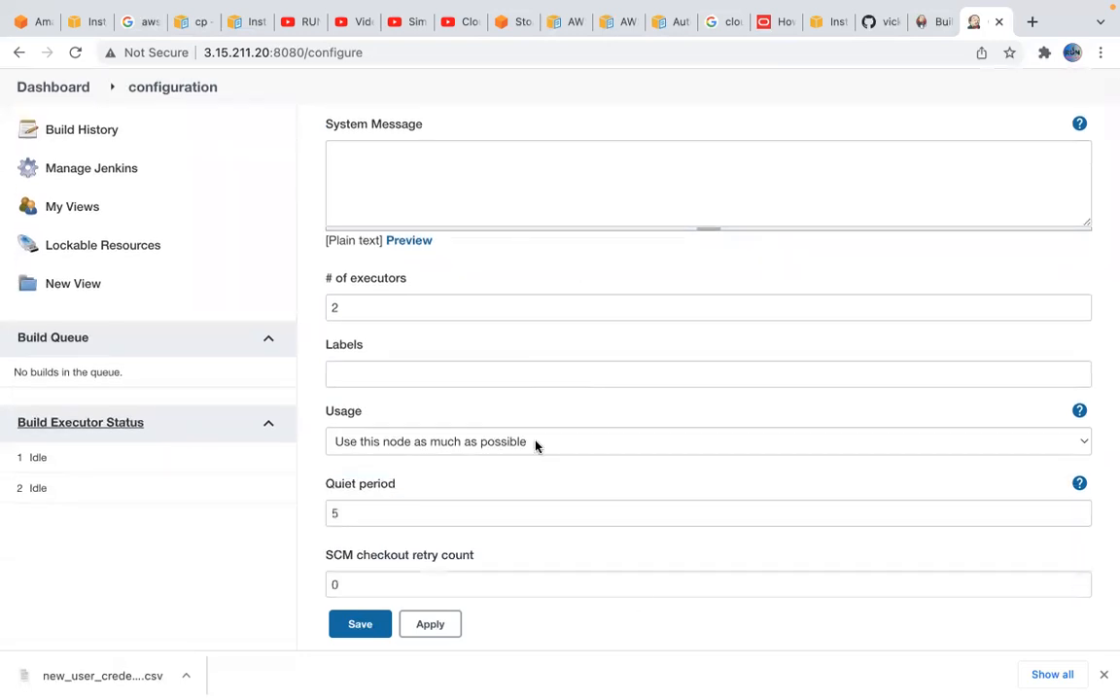
scroll(445, 425, down, 1)
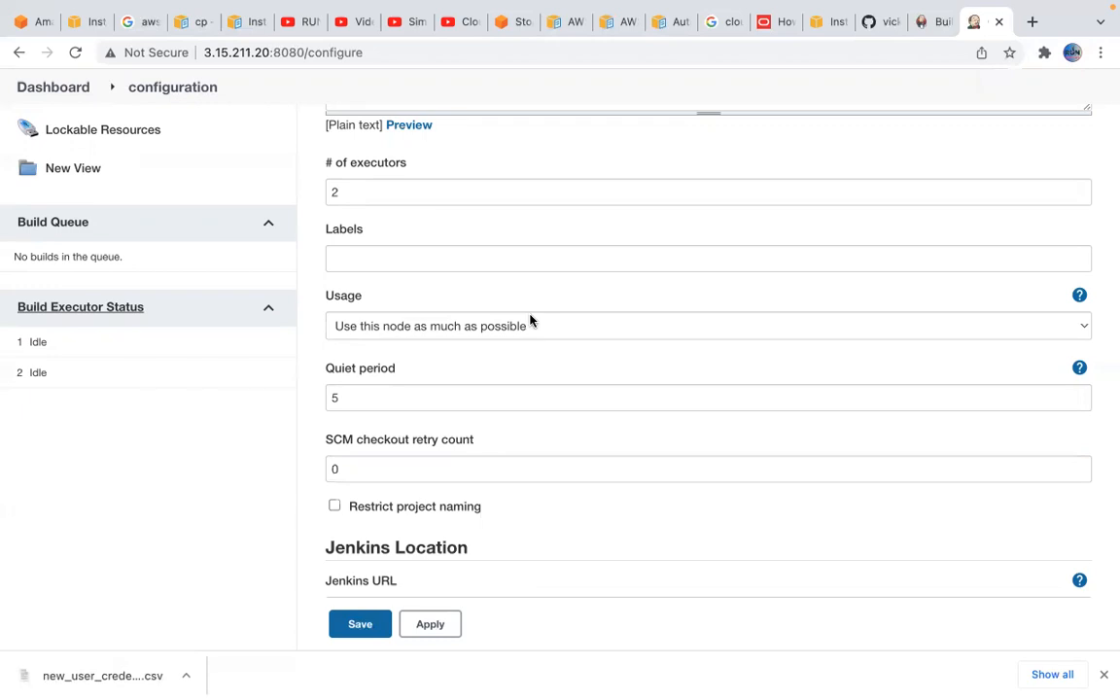
scroll(568, 358, up, 5)
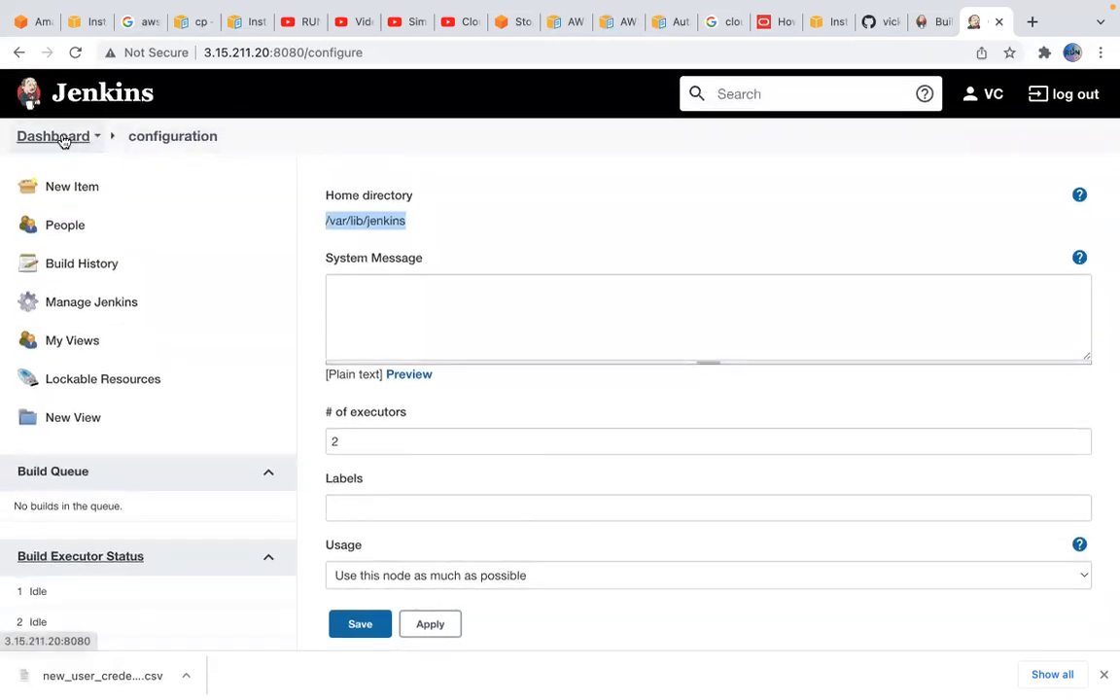
Leave the system configuration for the dashboard and open Global Tool Configuration from Manage Jenkins
click(62, 139)
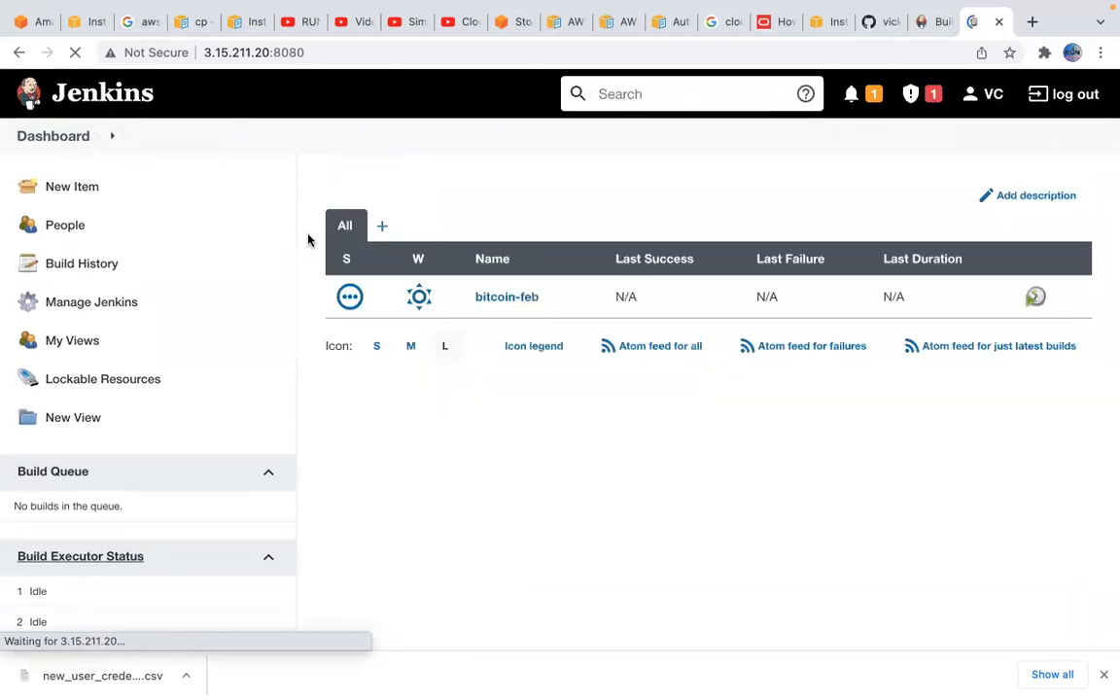
click(112, 309)
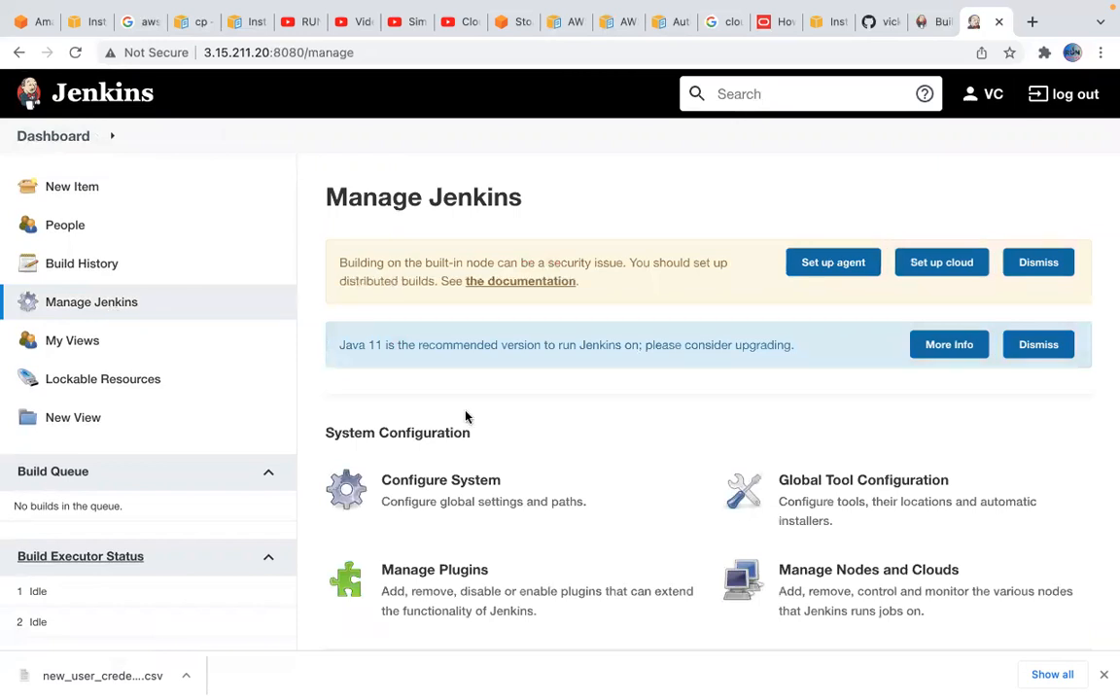
scroll(634, 394, down, 1)
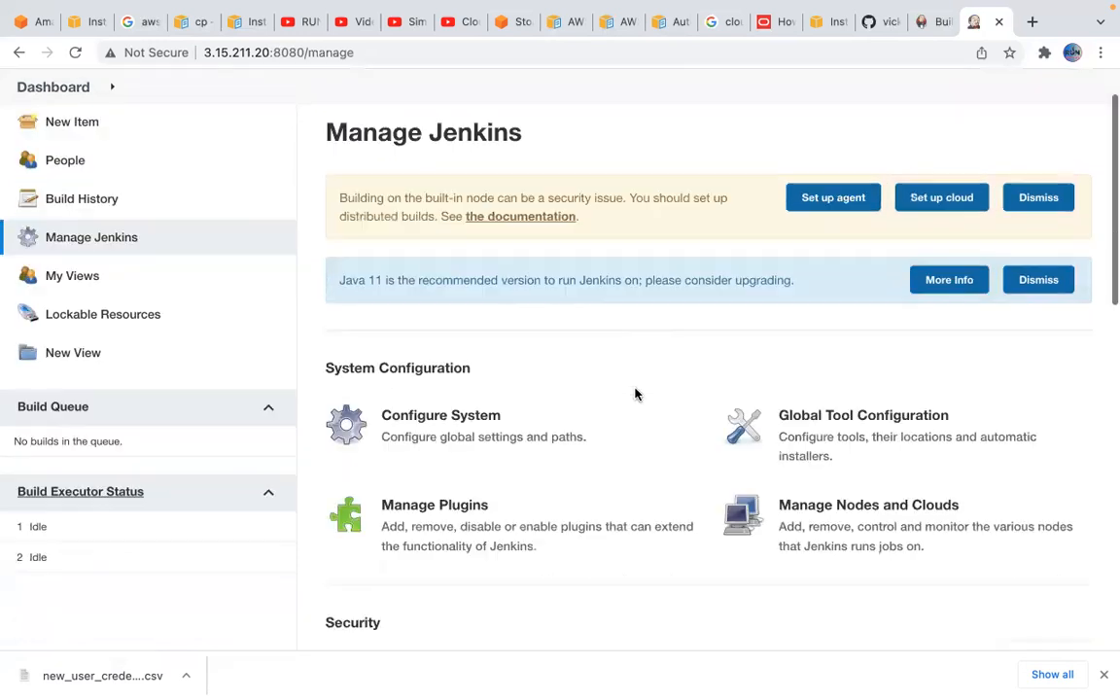
scroll(635, 394, down, 2)
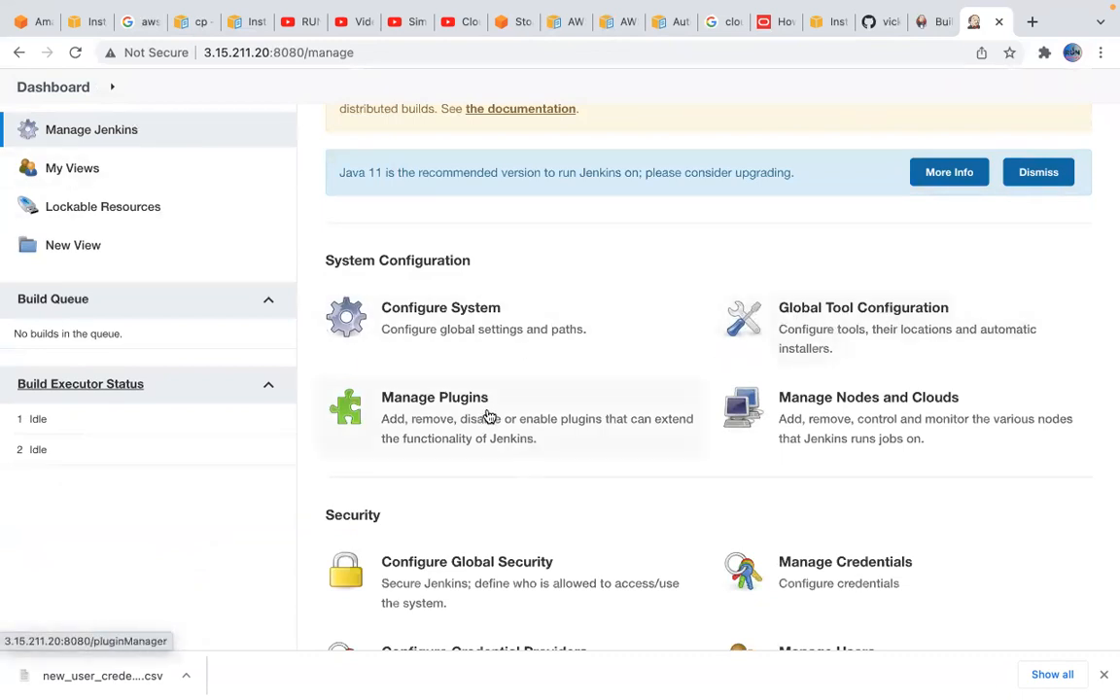
scroll(567, 472, down, 3)
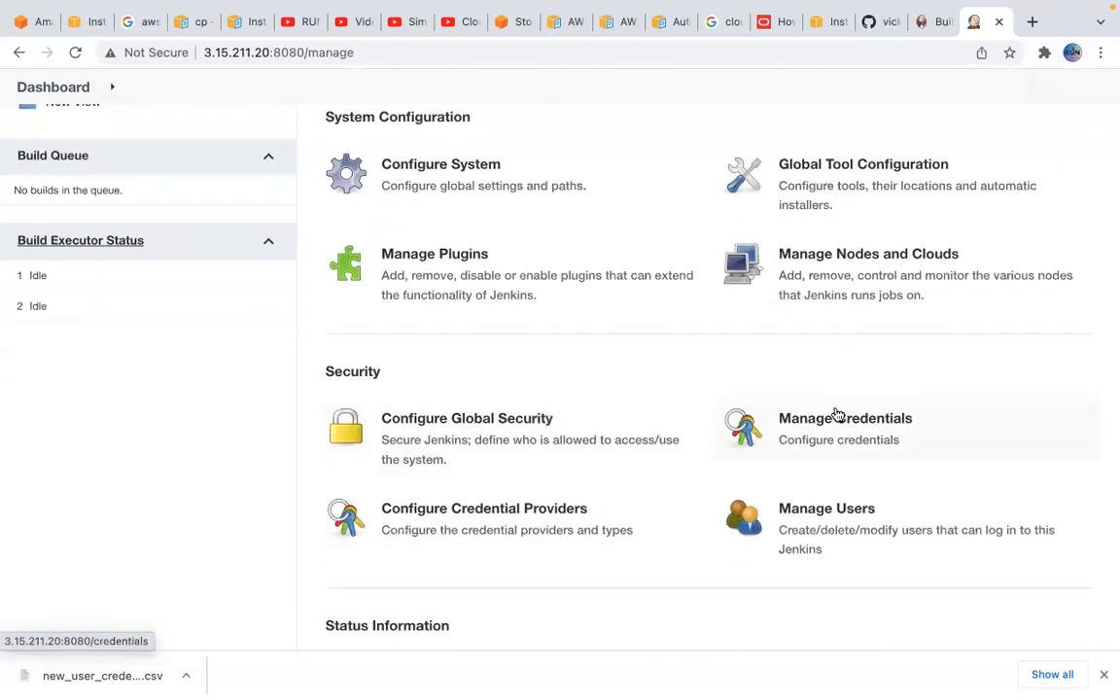
click(856, 183)
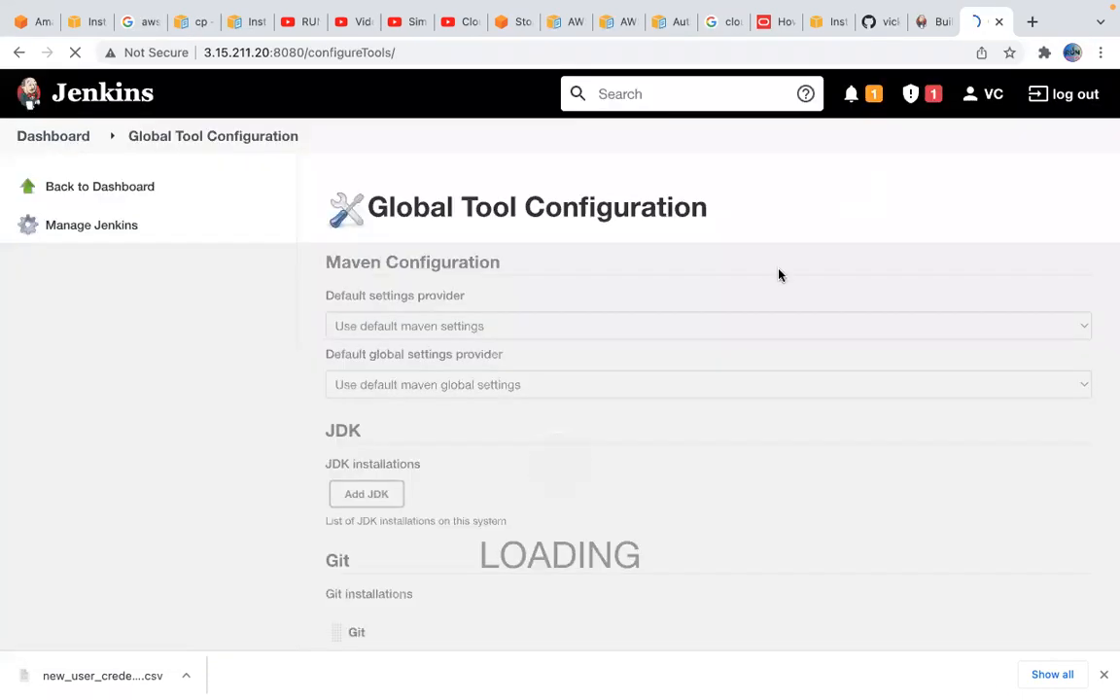
Review the global tool settings for the JDK, Git, Gradle, Ant and Maven installations
scroll(710, 400, down, 3)
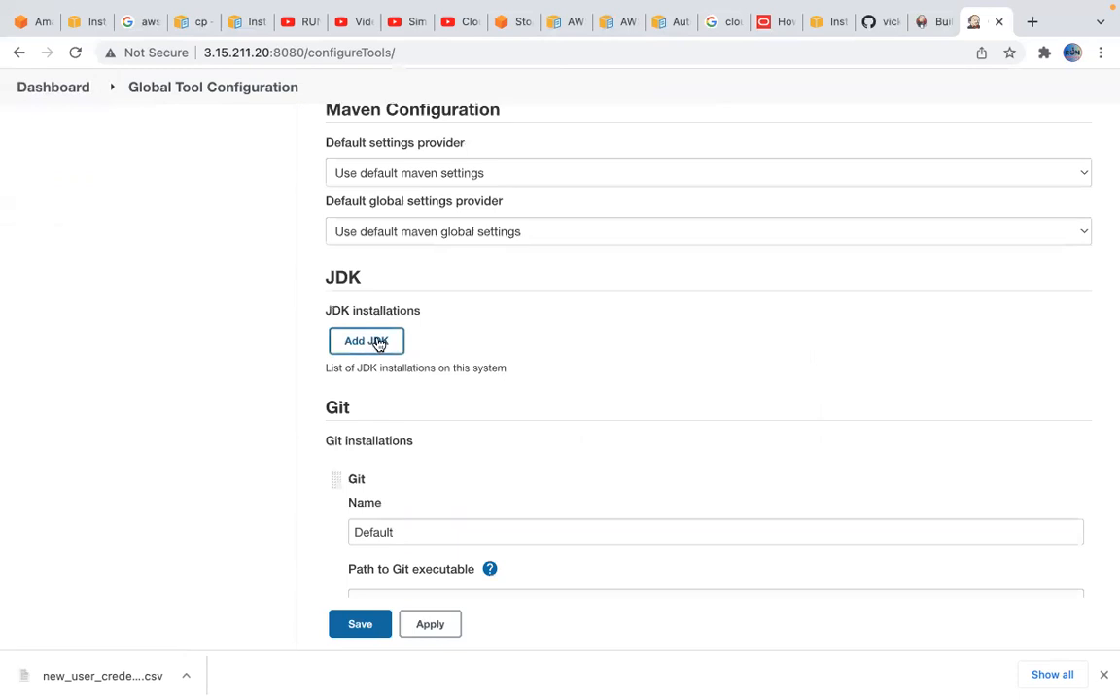
scroll(473, 398, down, 2)
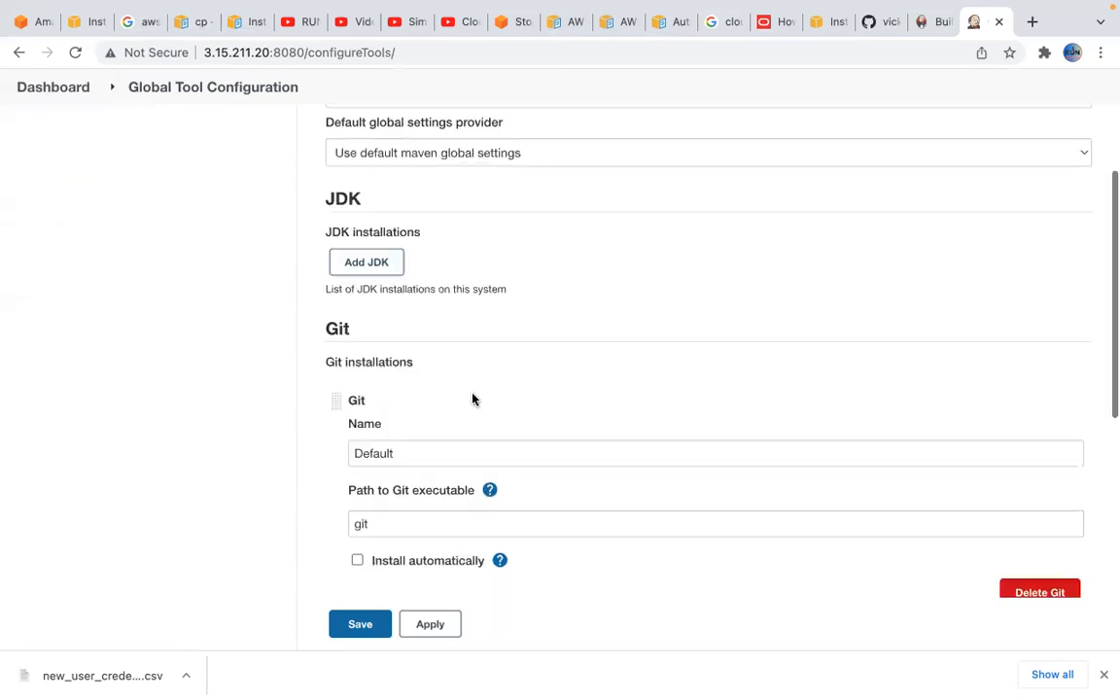
scroll(528, 420, down, 4)
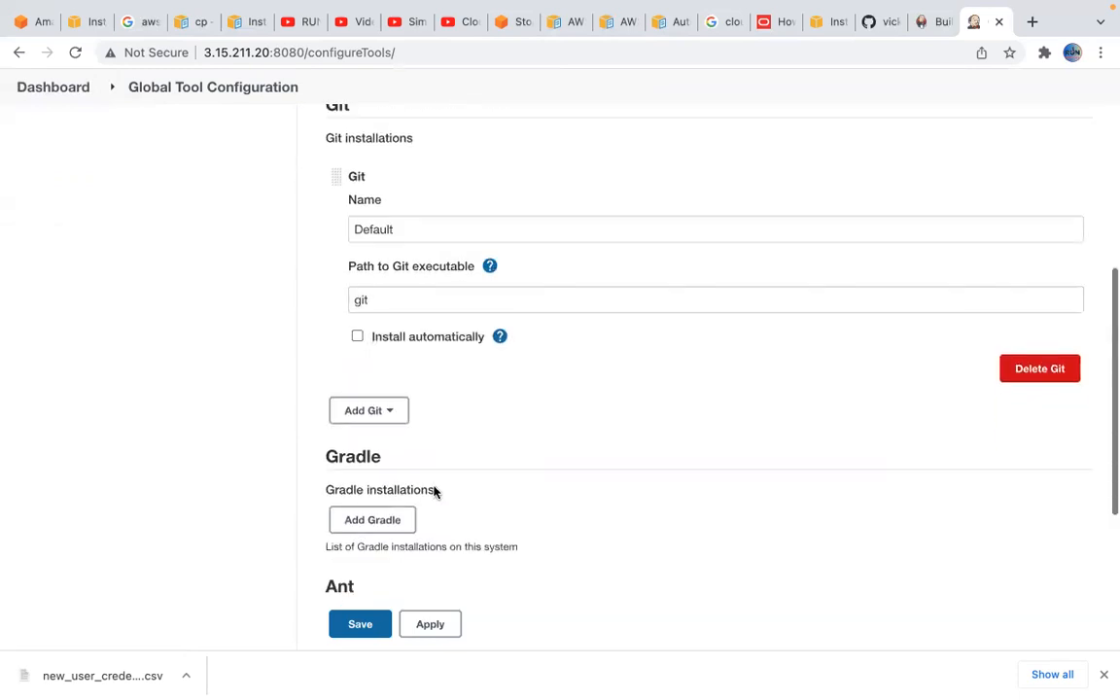
scroll(457, 493, down, 3)
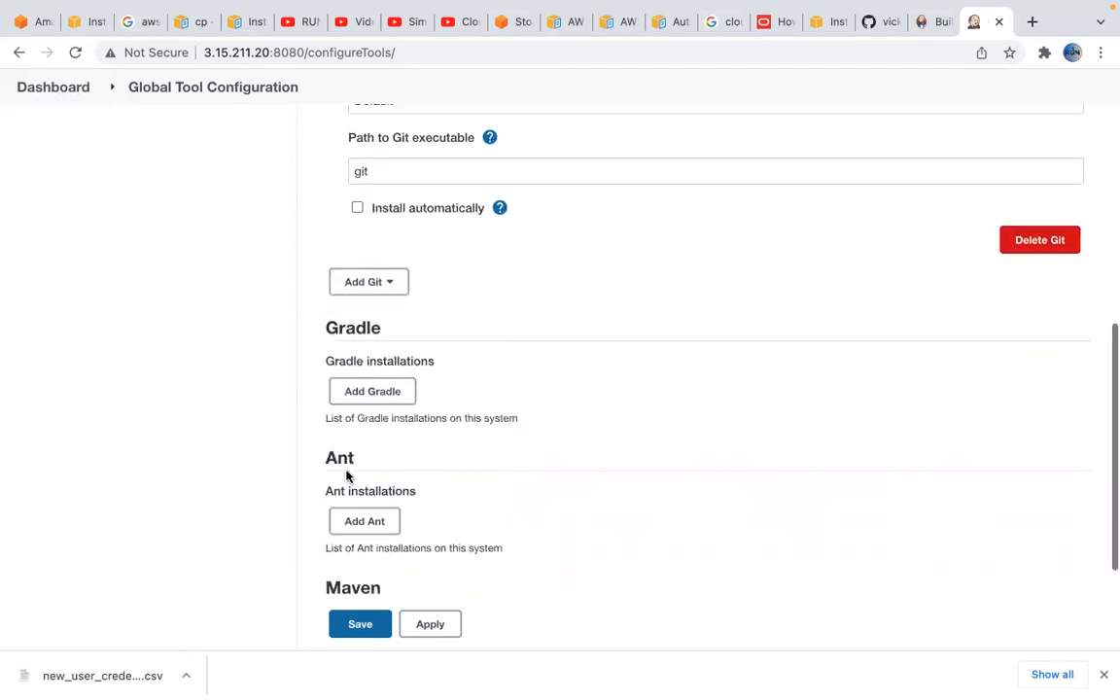
scroll(435, 482, down, 3)
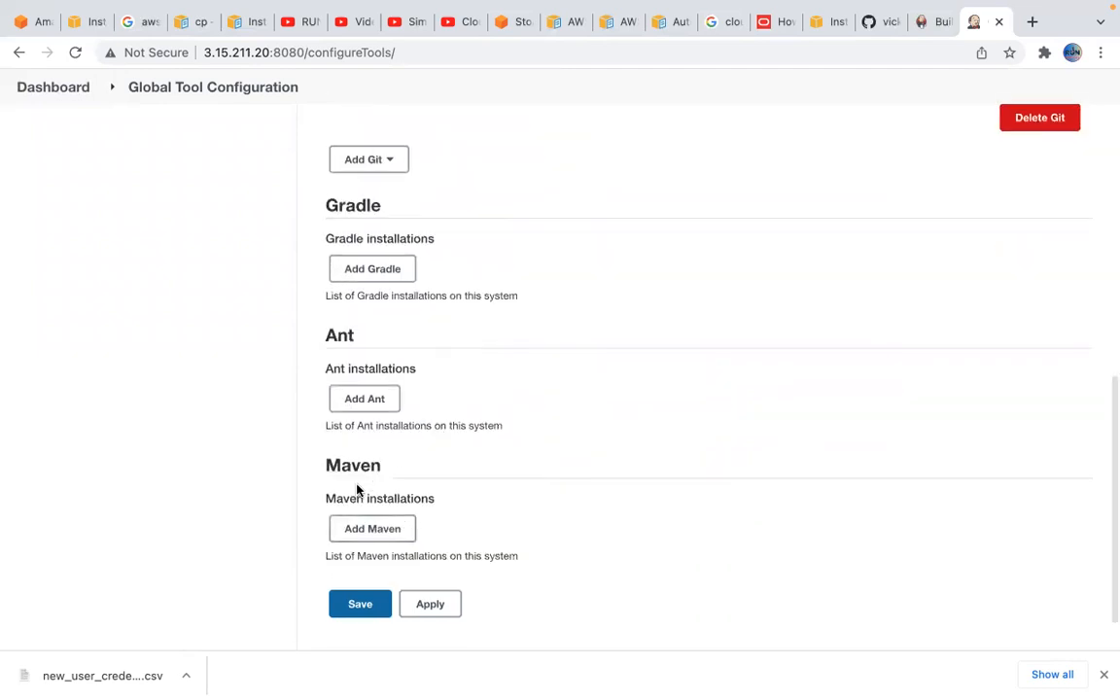
scroll(457, 492, down, 2)
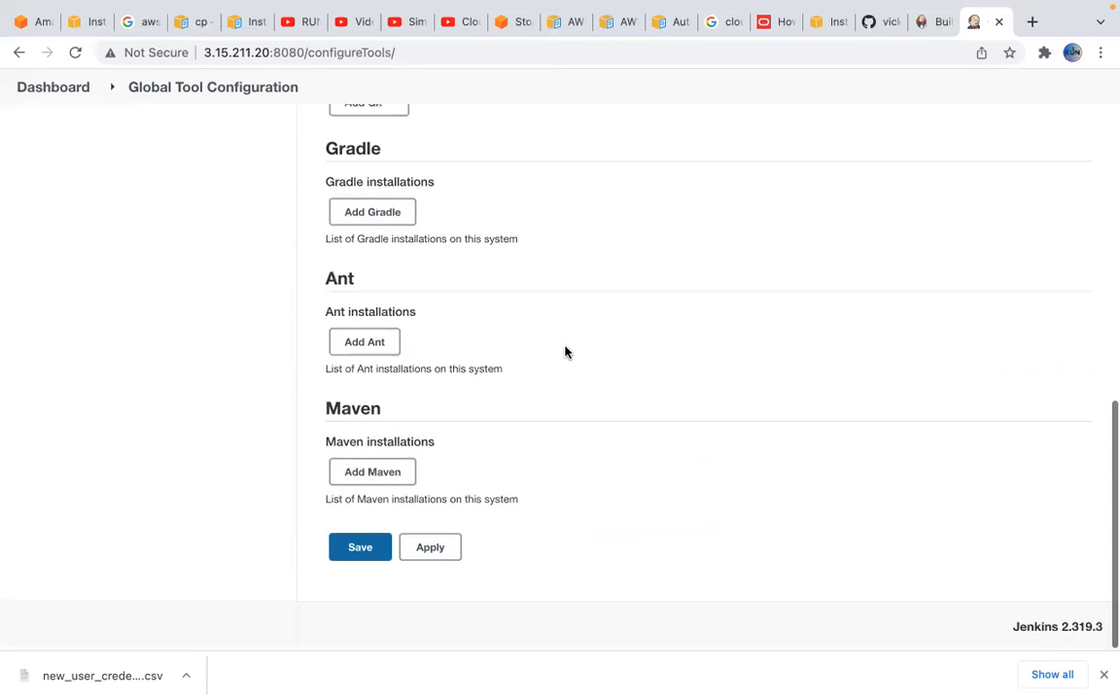
scroll(328, 180, up, 4)
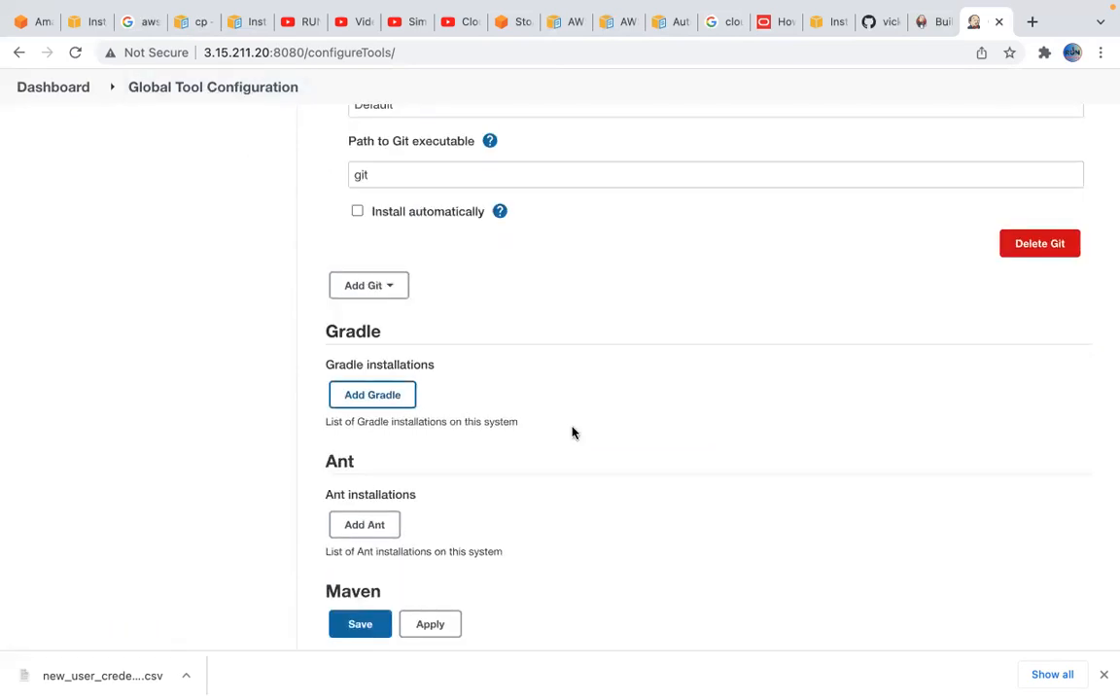
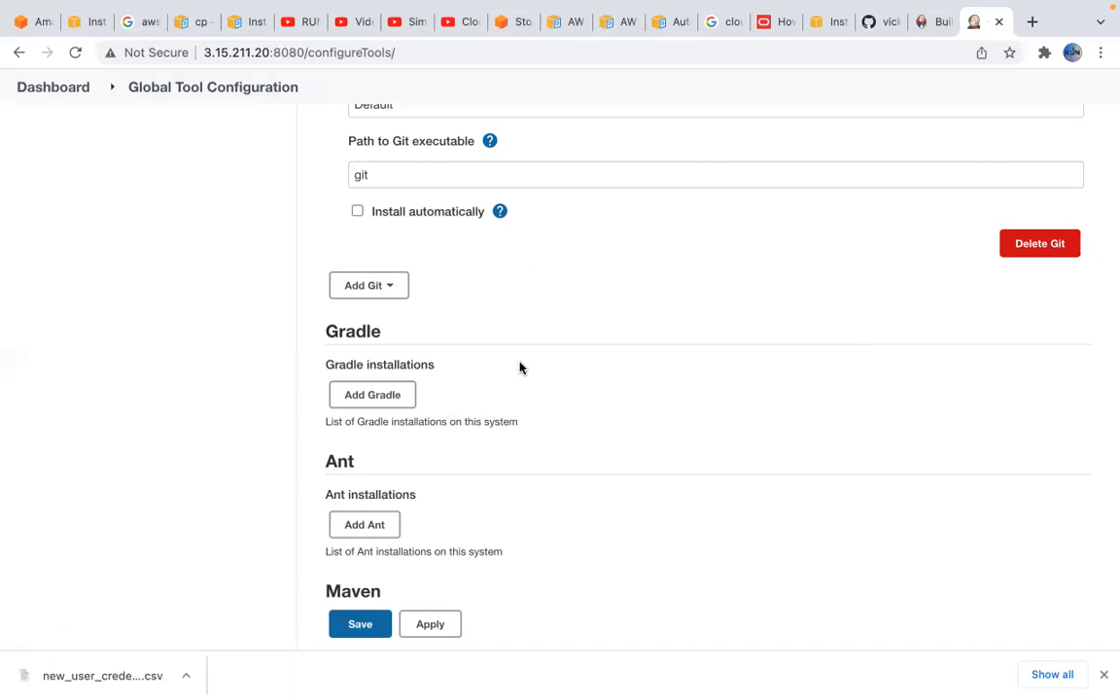
Finish reviewing the Gradle, Ant and Maven installation settings and search Google for bitcoin in a new browser tab
scroll(573, 374, down, 3)
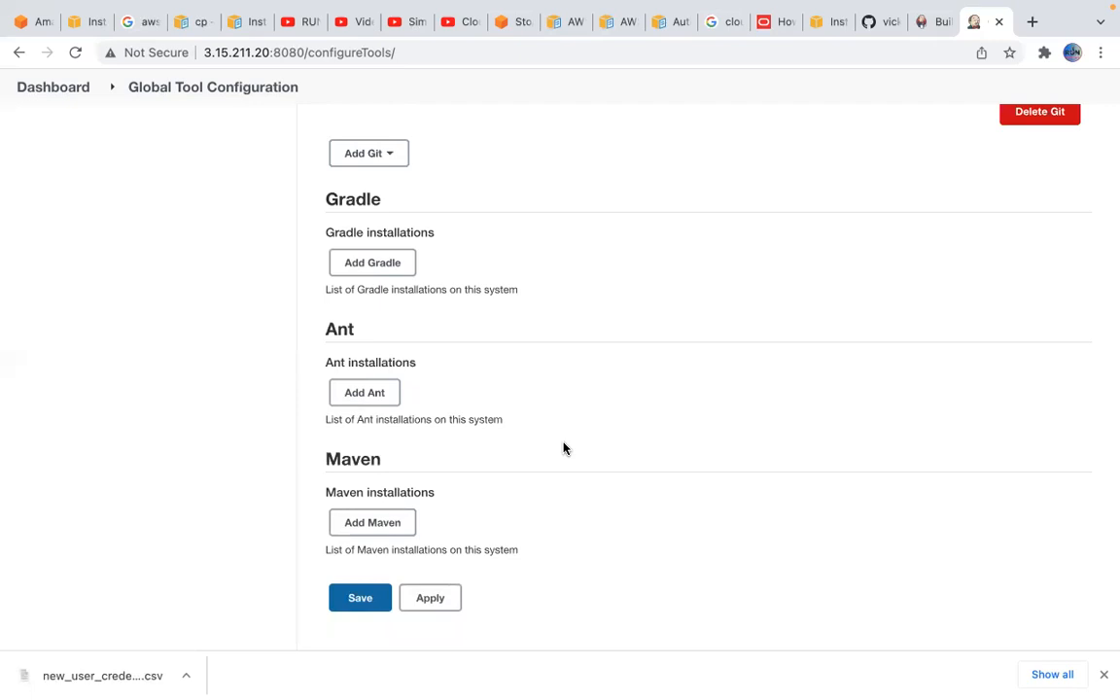
click(1030, 21)
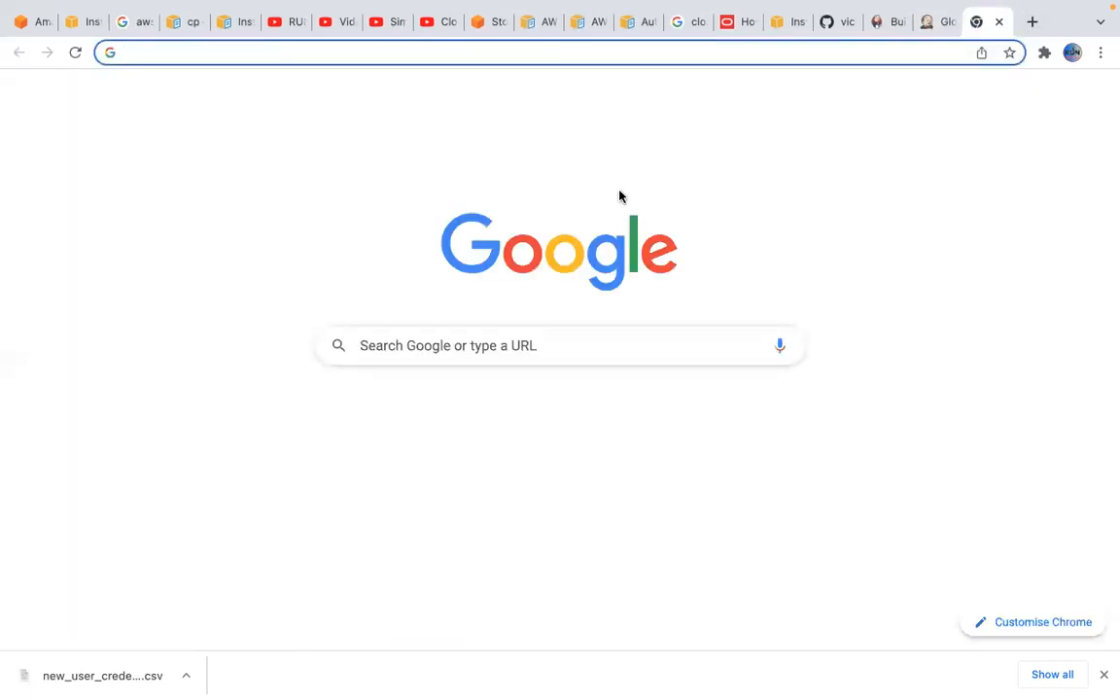
text(bitco)
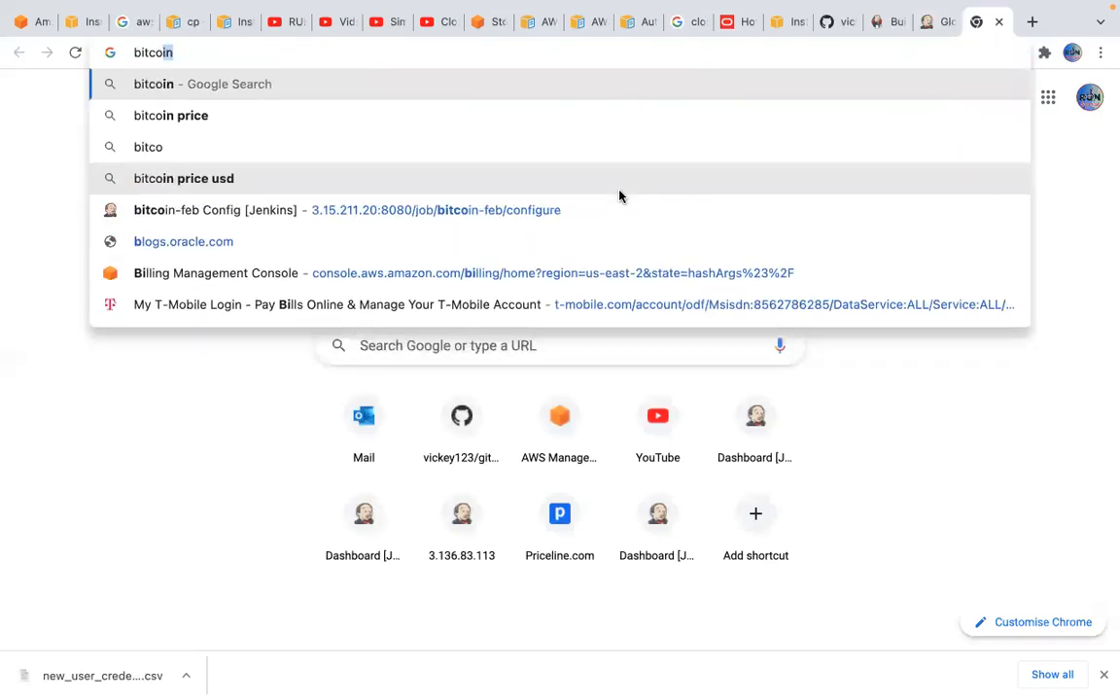
text(in)
key(Return)
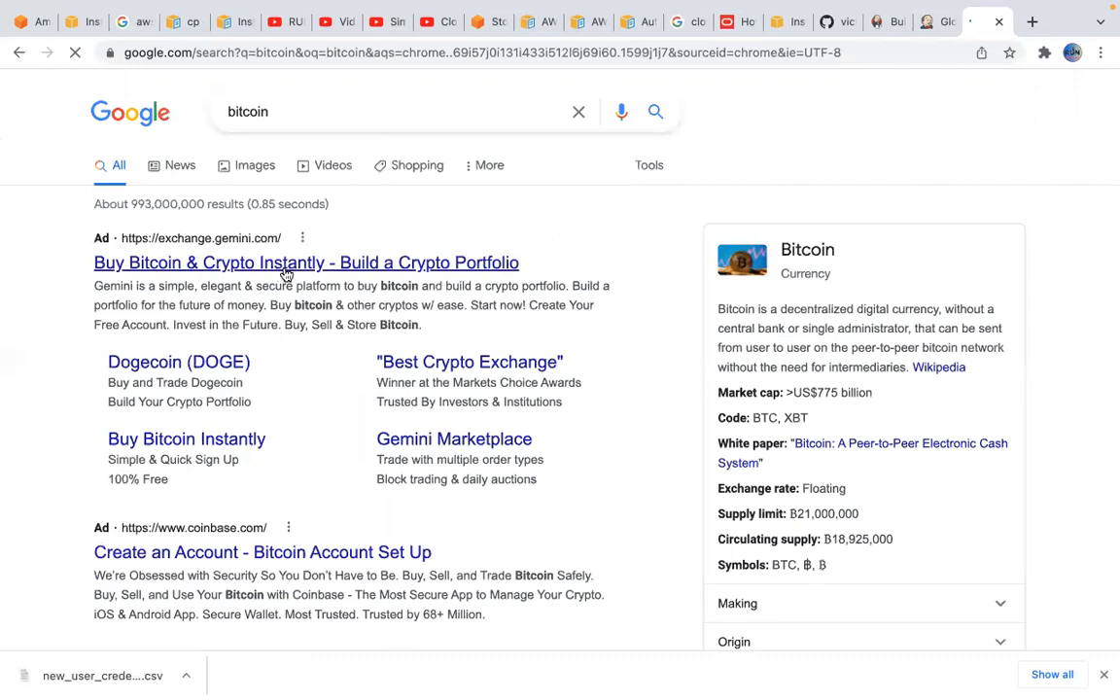
Look through the bitcoin search results and open the Gemini ad "Buy Bitcoin & Crypto Instantly"
scroll(263, 442, down, 3)
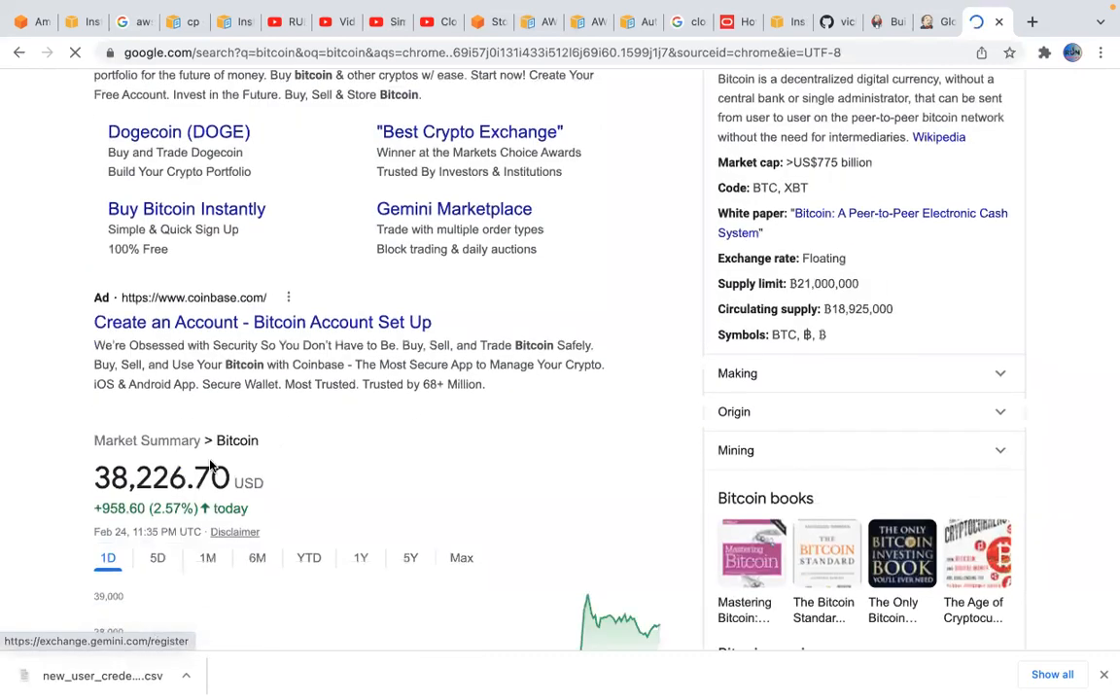
scroll(373, 430, down, 3)
scroll(372, 430, down, 2)
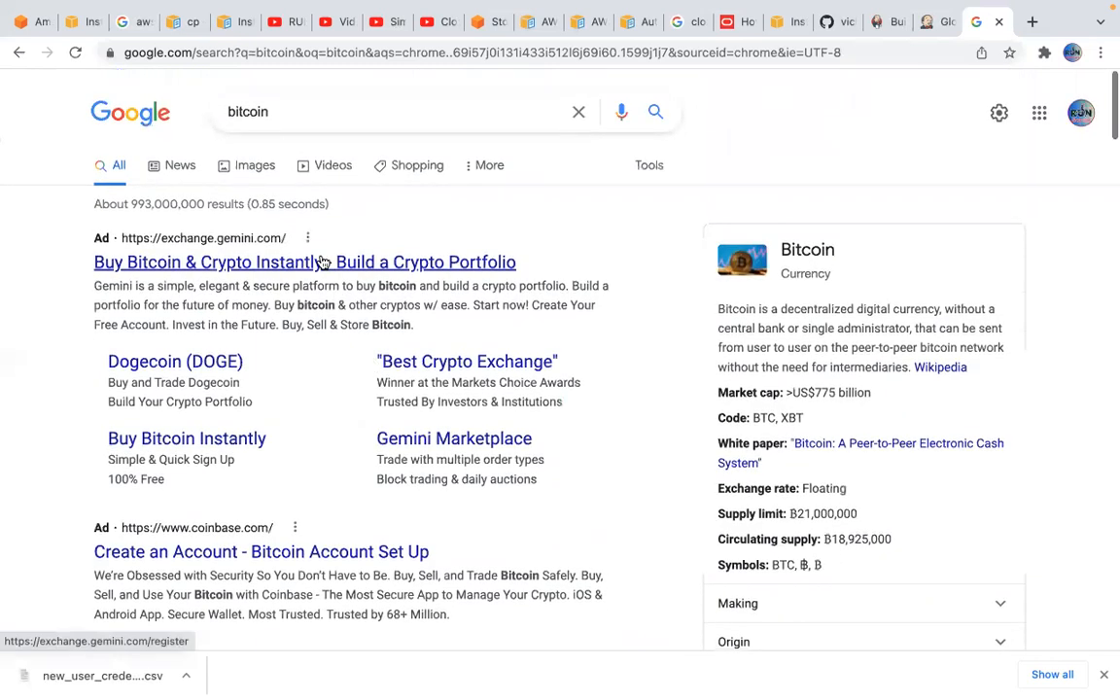
click(323, 262)
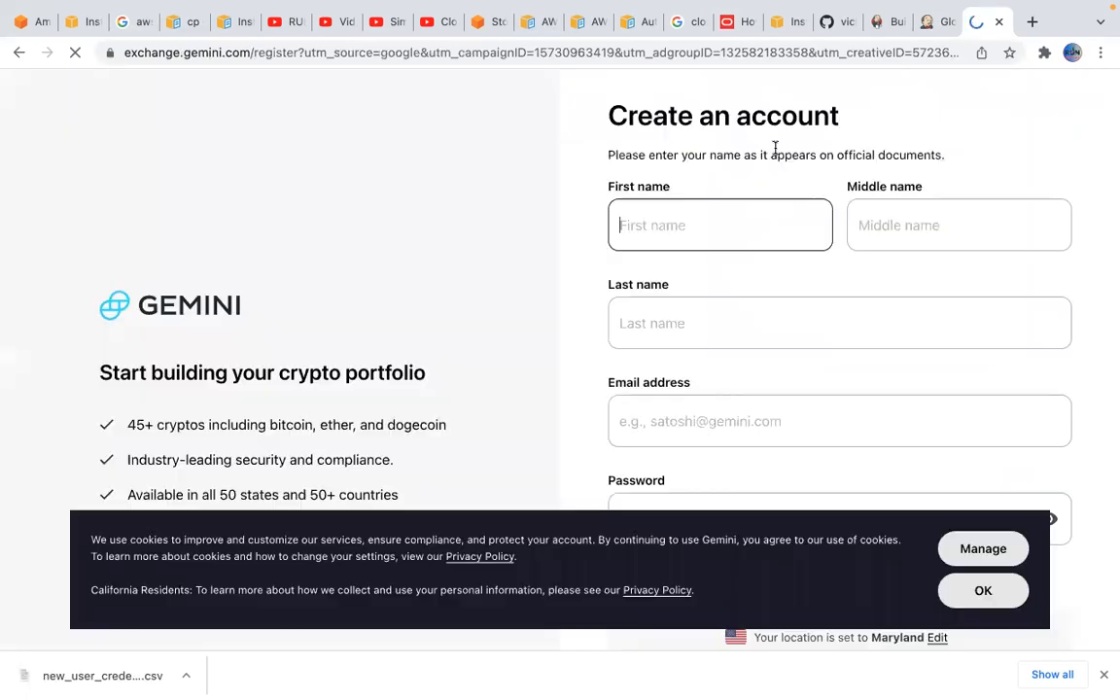
View the page source of the Gemini registration page and highlight its HTML from the DOCTYPE line to the icon links
right_click(509, 162)
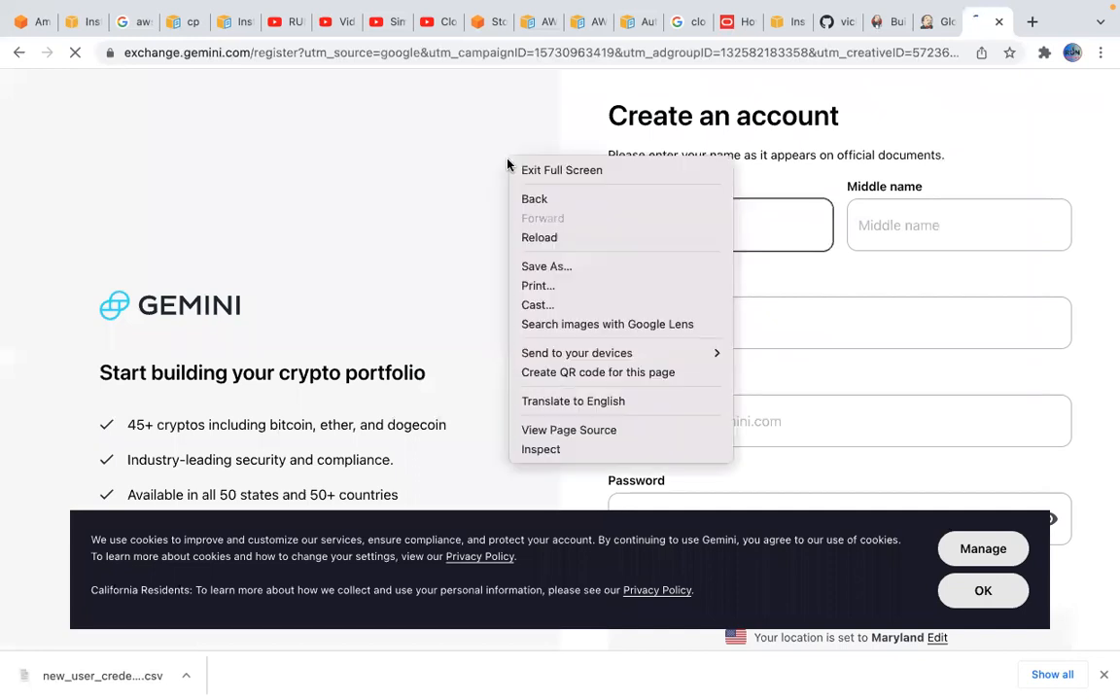
click(592, 430)
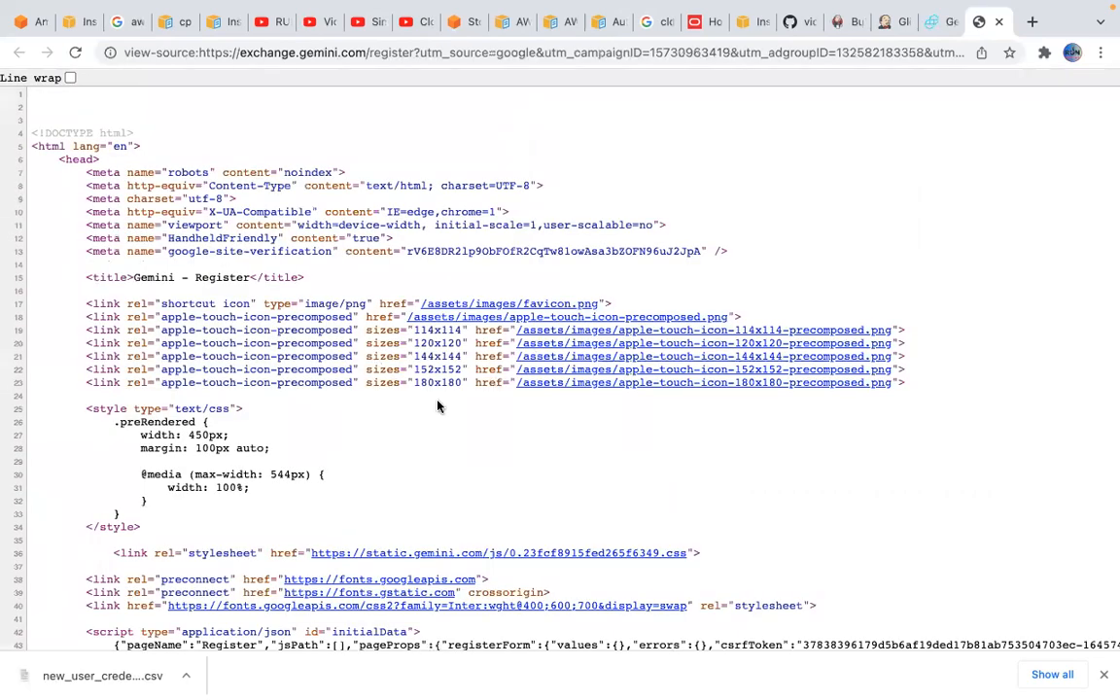
scroll(499, 350, down, 6)
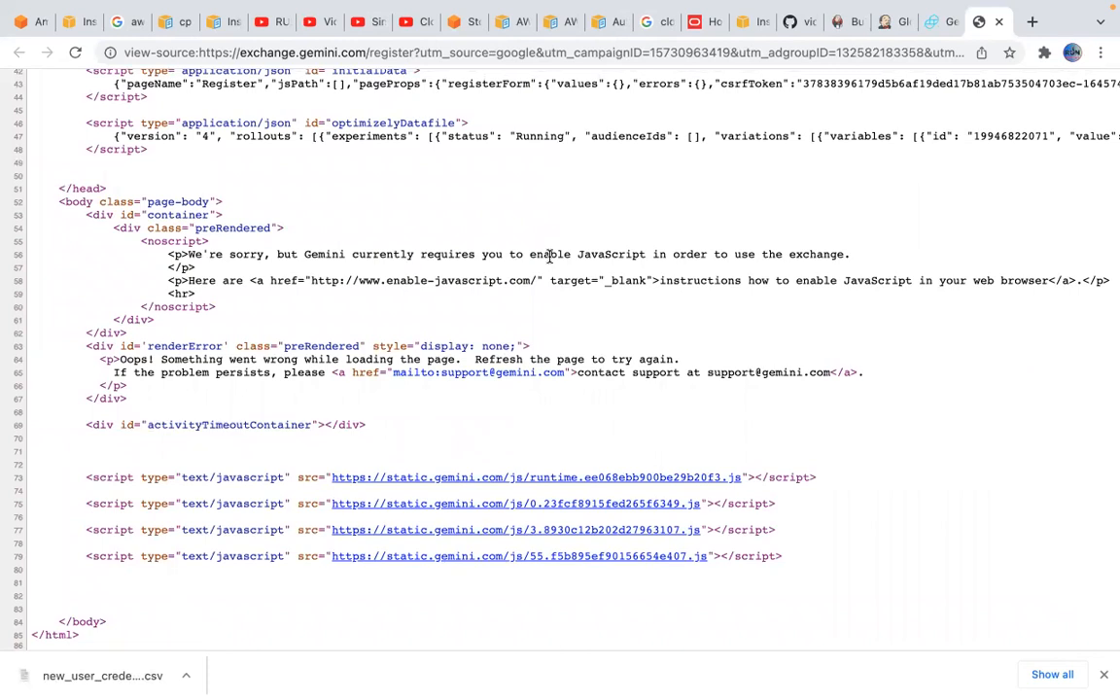
scroll(584, 229, up, 5)
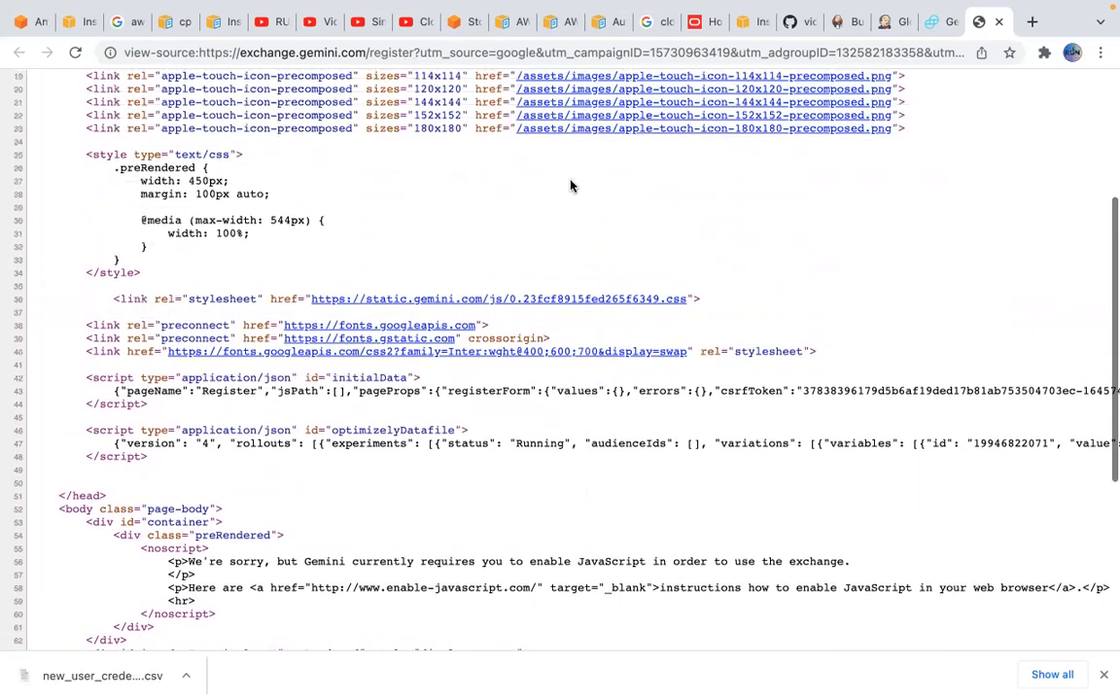
scroll(571, 185, up, 5)
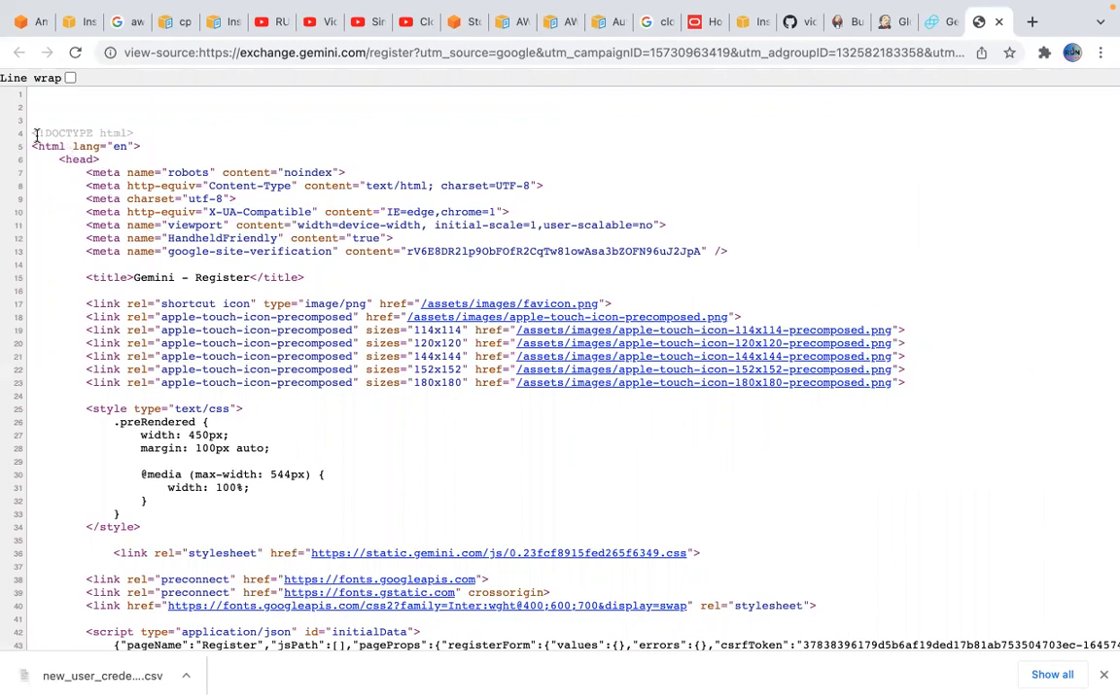
drag(32, 133, 302, 343)
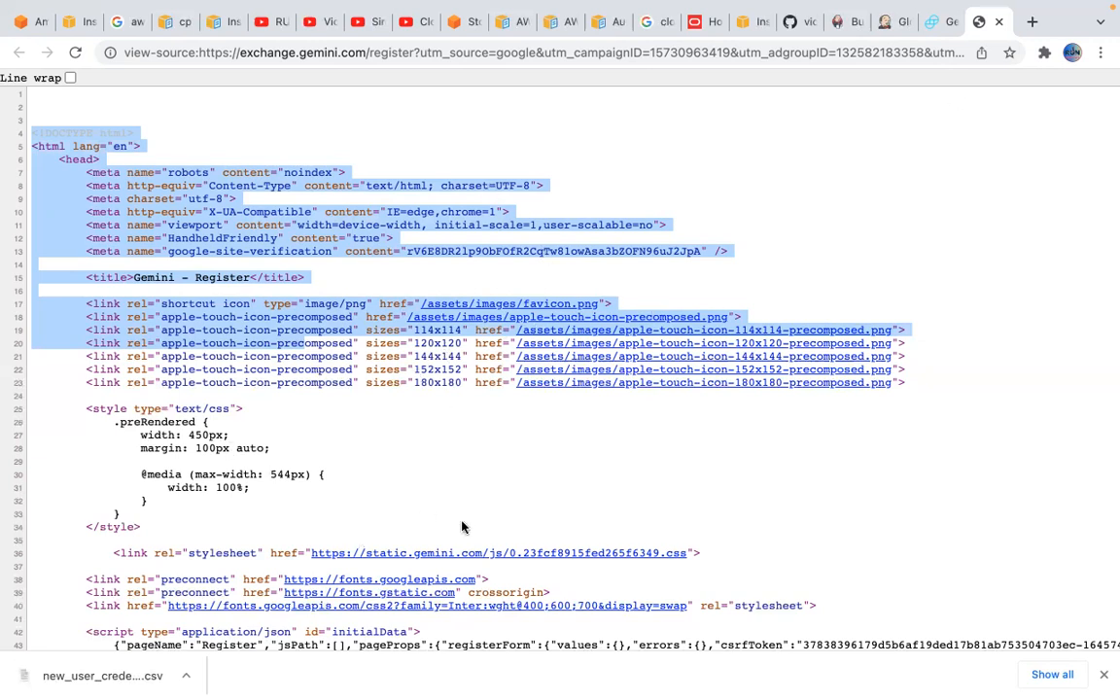
Return to the rendered Gemini registration page and examine its name, email and password fields, portfolio graphic and agreement checkbox
click(935, 22)
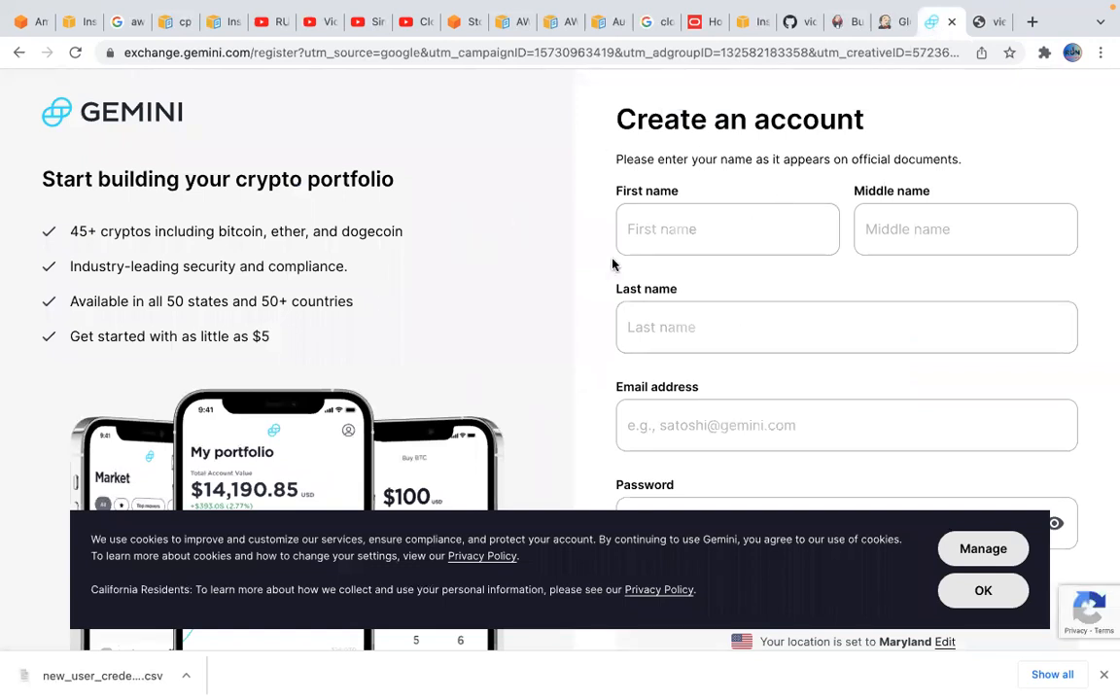
click(660, 225)
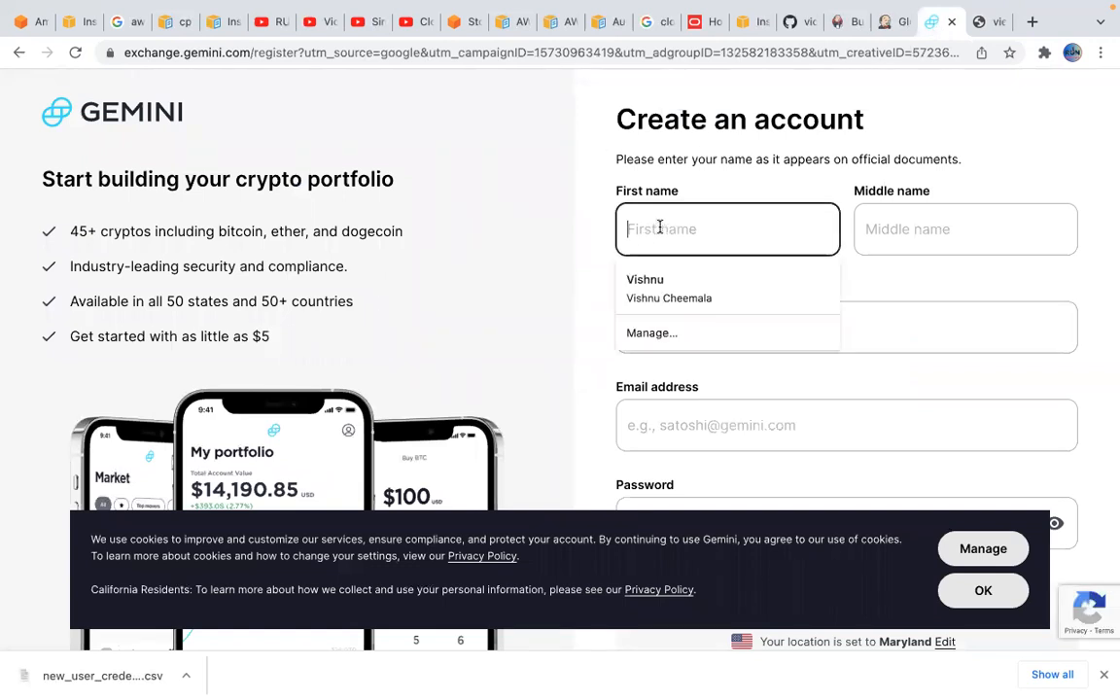
click(960, 218)
click(821, 335)
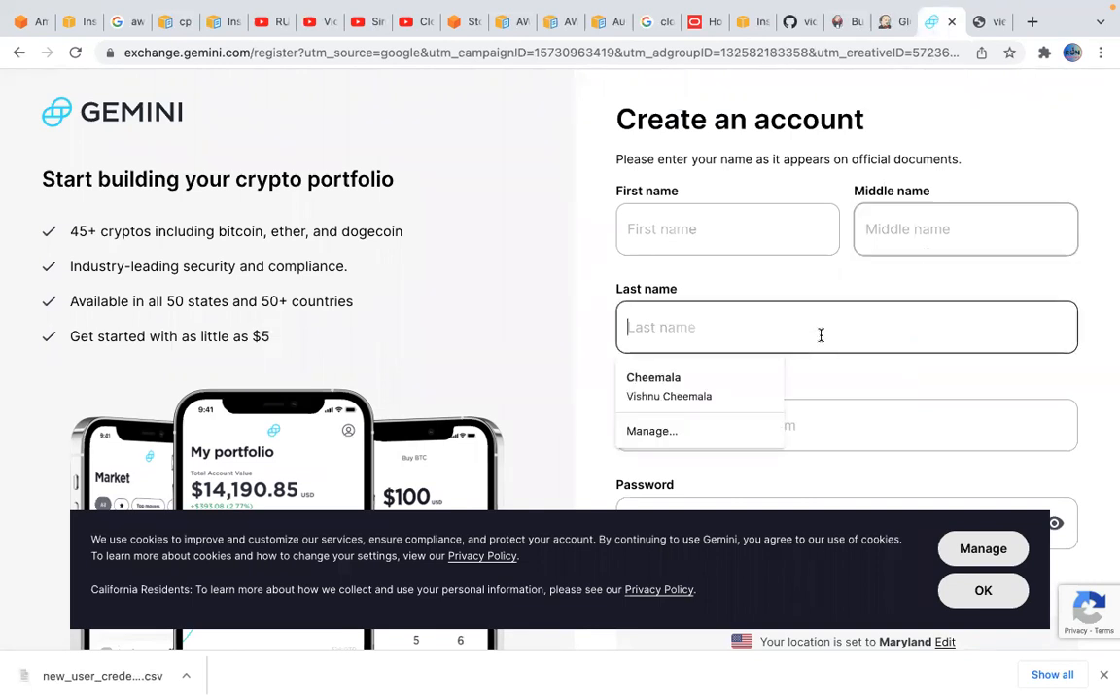
click(573, 346)
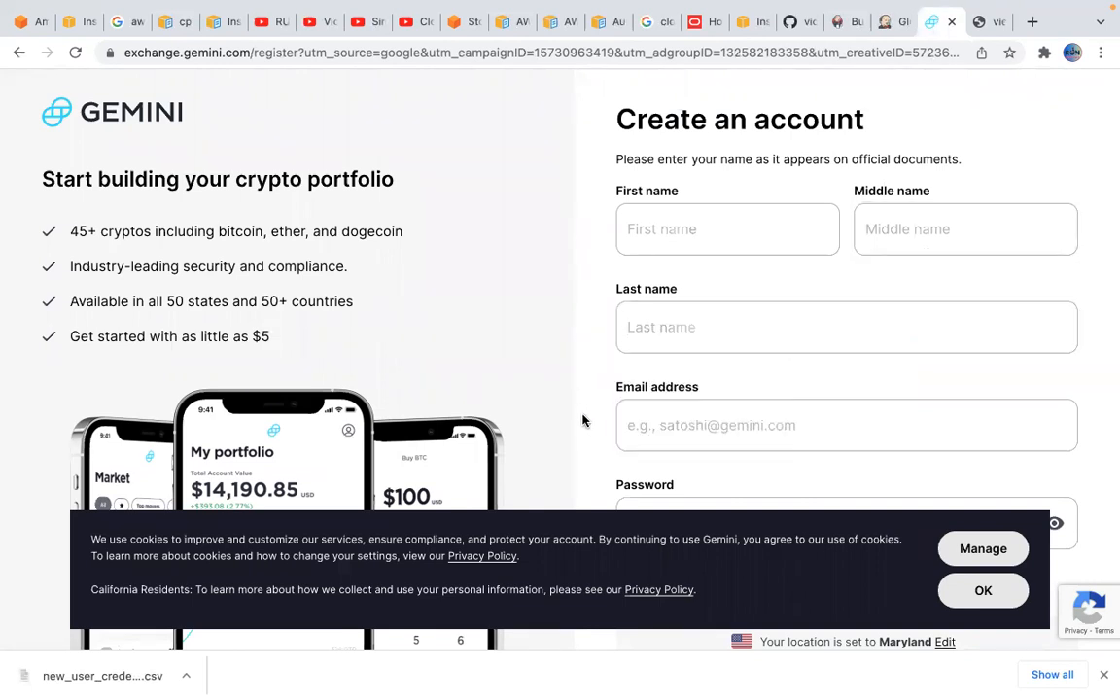
scroll(576, 416, down, 2)
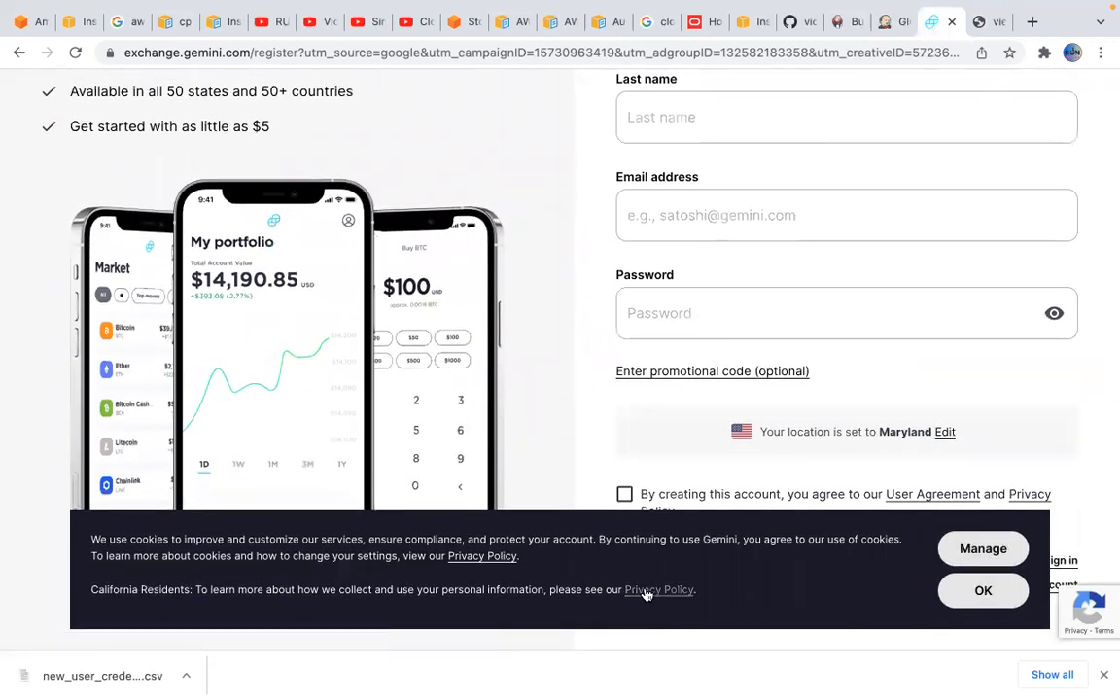
scroll(520, 312, up, 2)
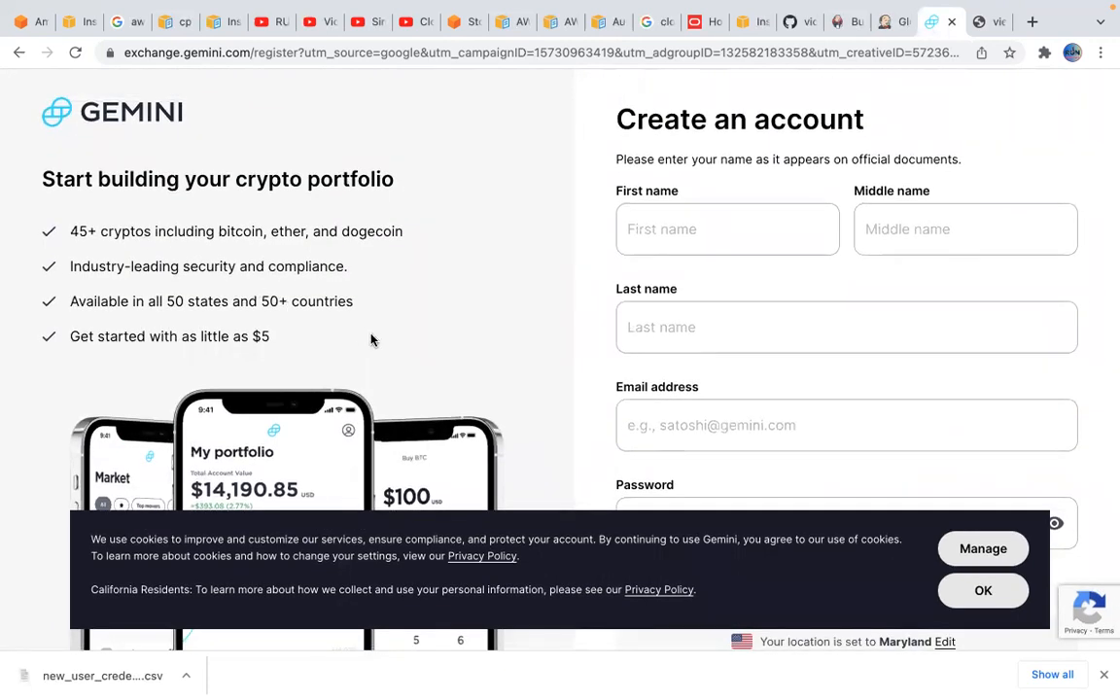
scroll(404, 350, down, 2)
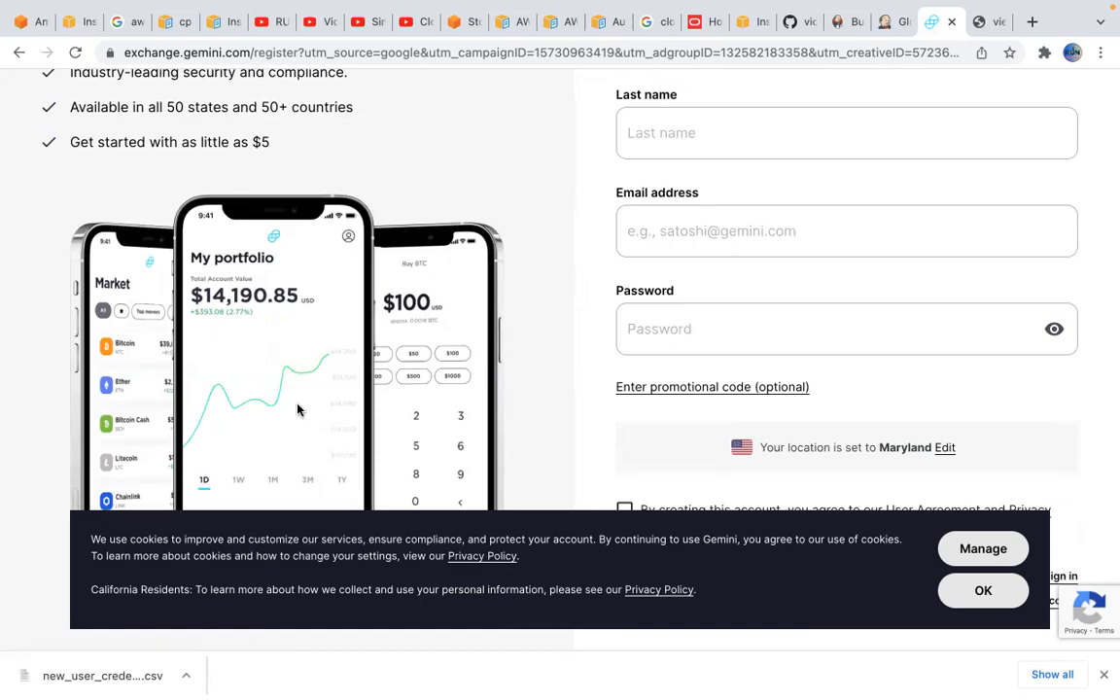
scroll(457, 303, down, 1)
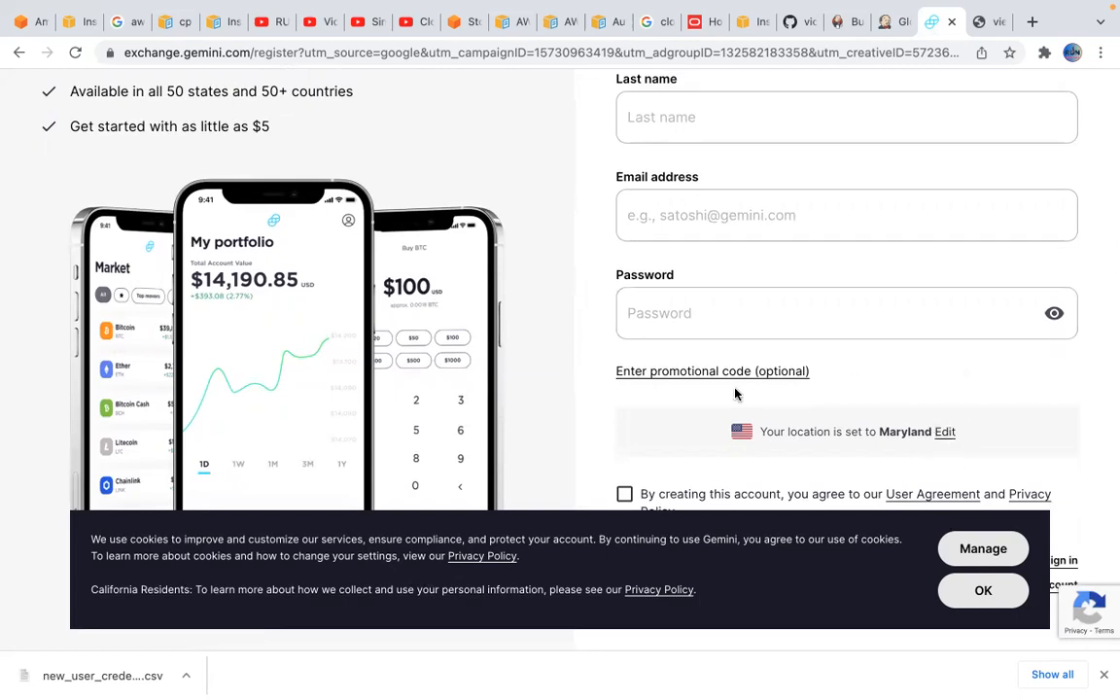
scroll(563, 267, up, 5)
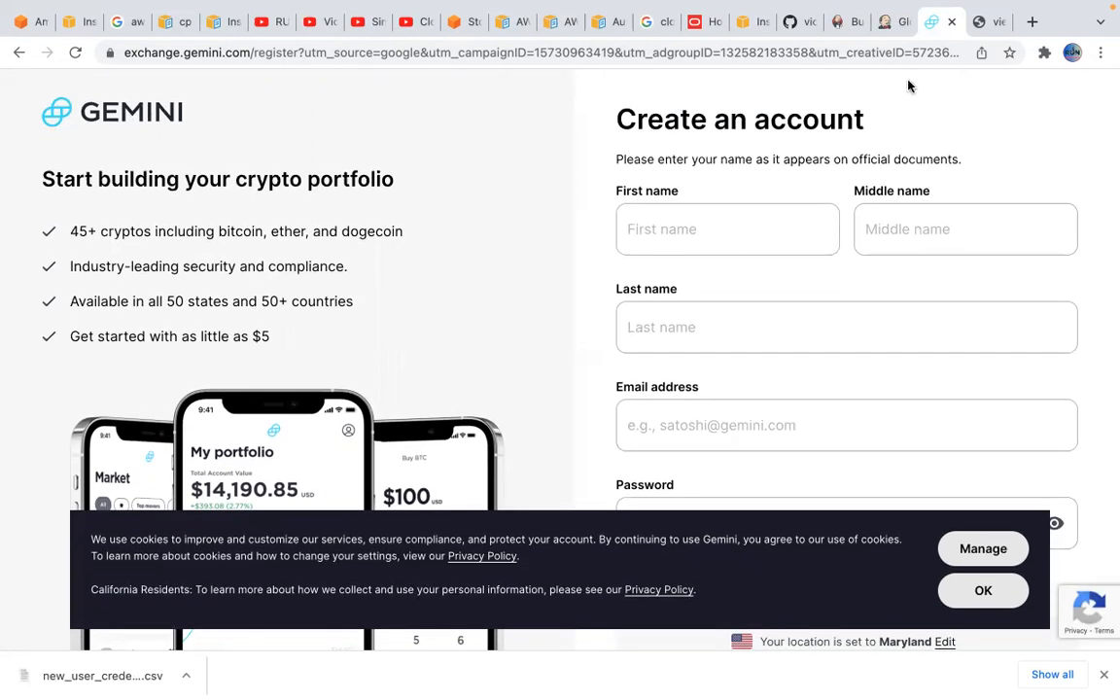
Switch back to Jenkins' Global Tool Configuration and review the JDK, Git, Gradle and Ant installation settings again
click(887, 22)
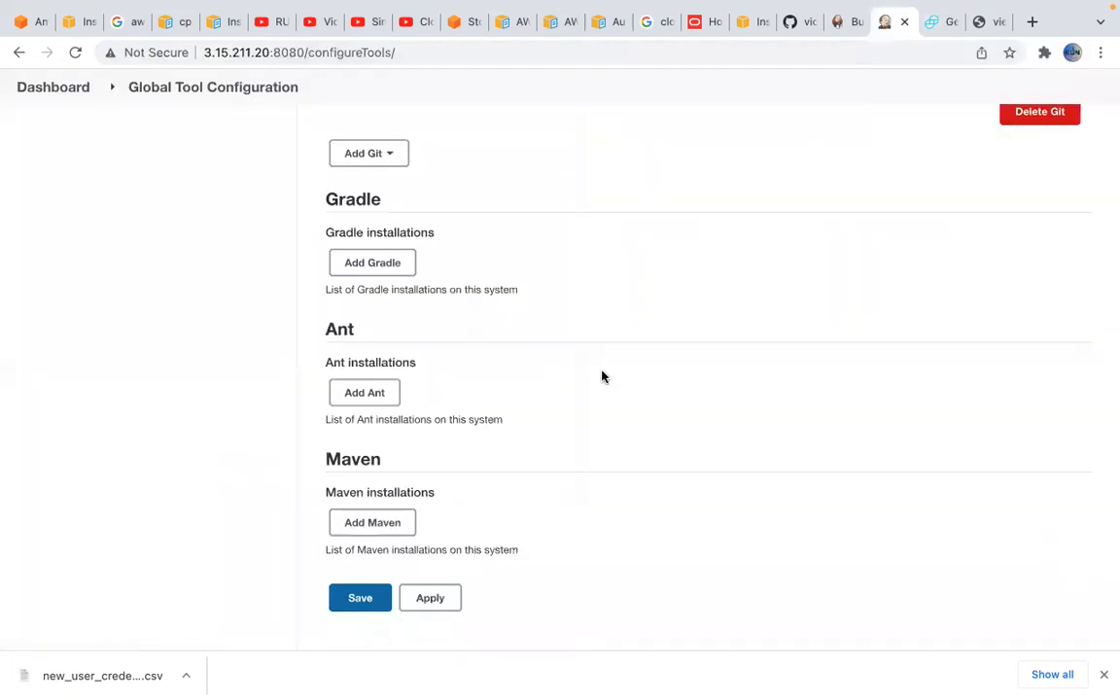
scroll(600, 375, up, 4)
scroll(611, 435, up, 3)
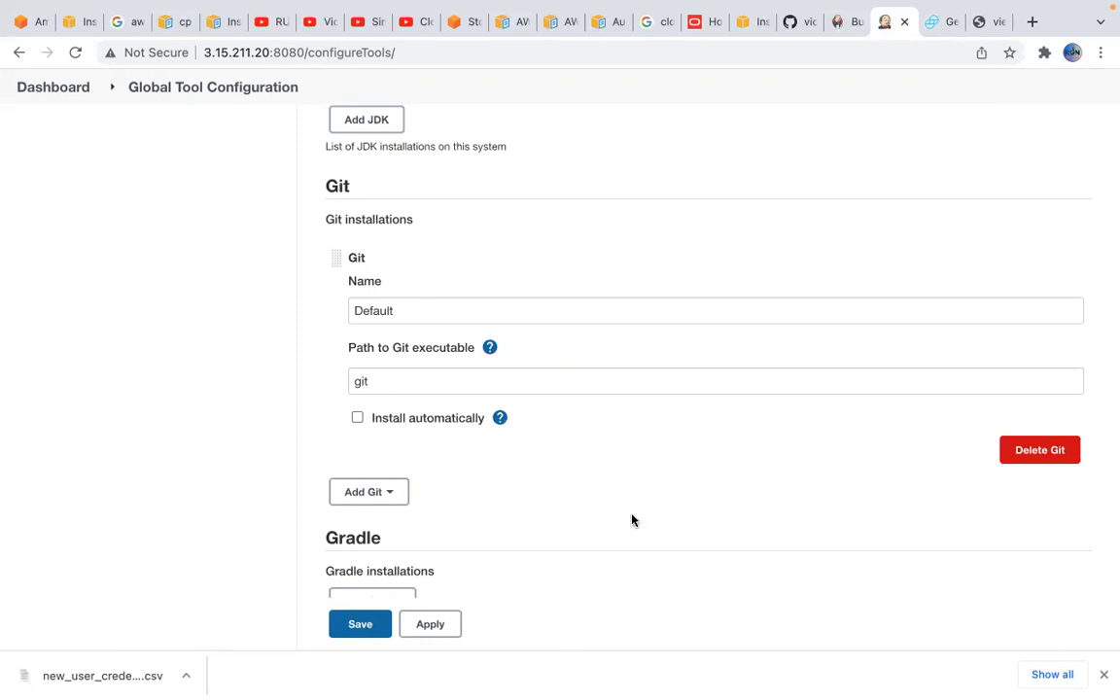
scroll(632, 520, down, 1)
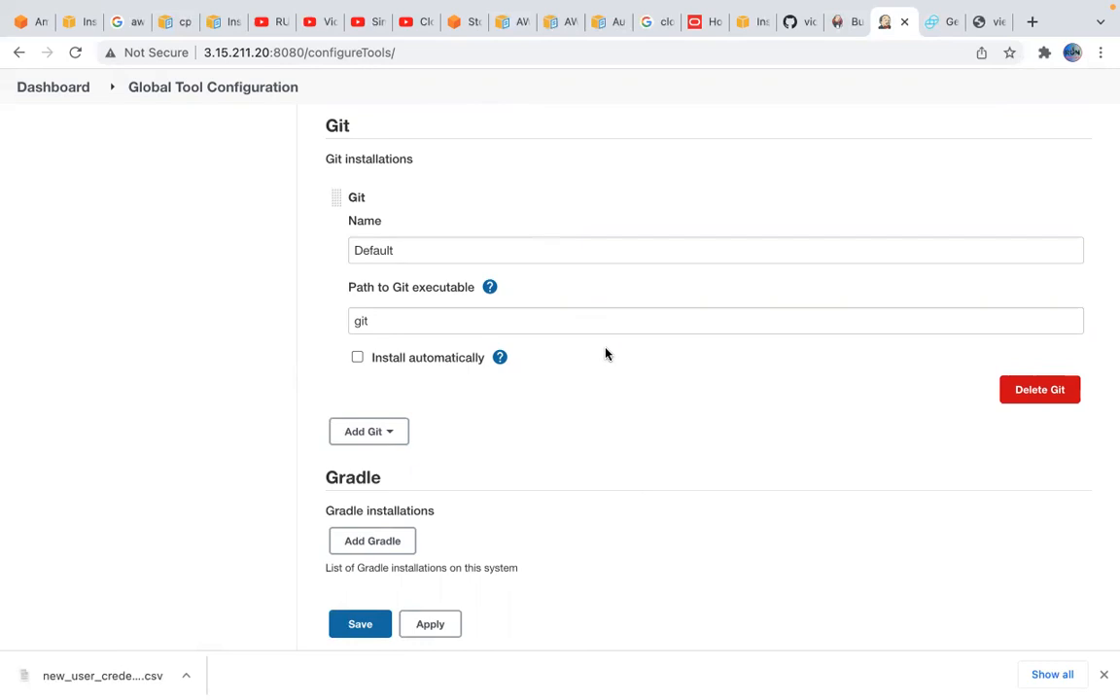
scroll(593, 405, down, 2)
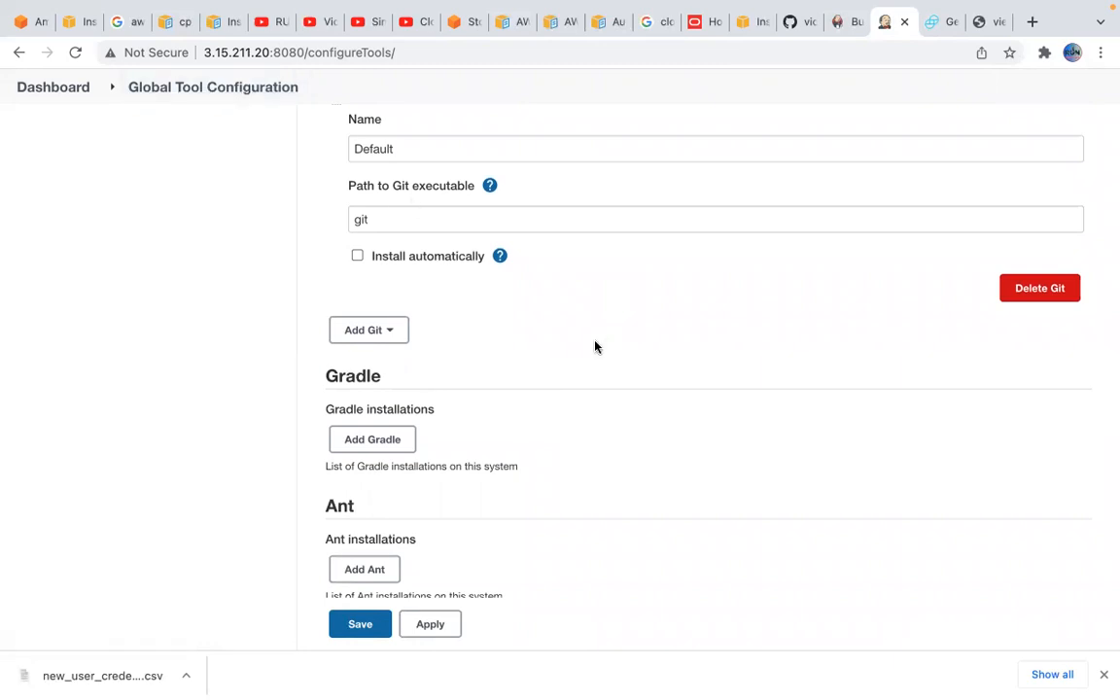
scroll(535, 300, up, 3)
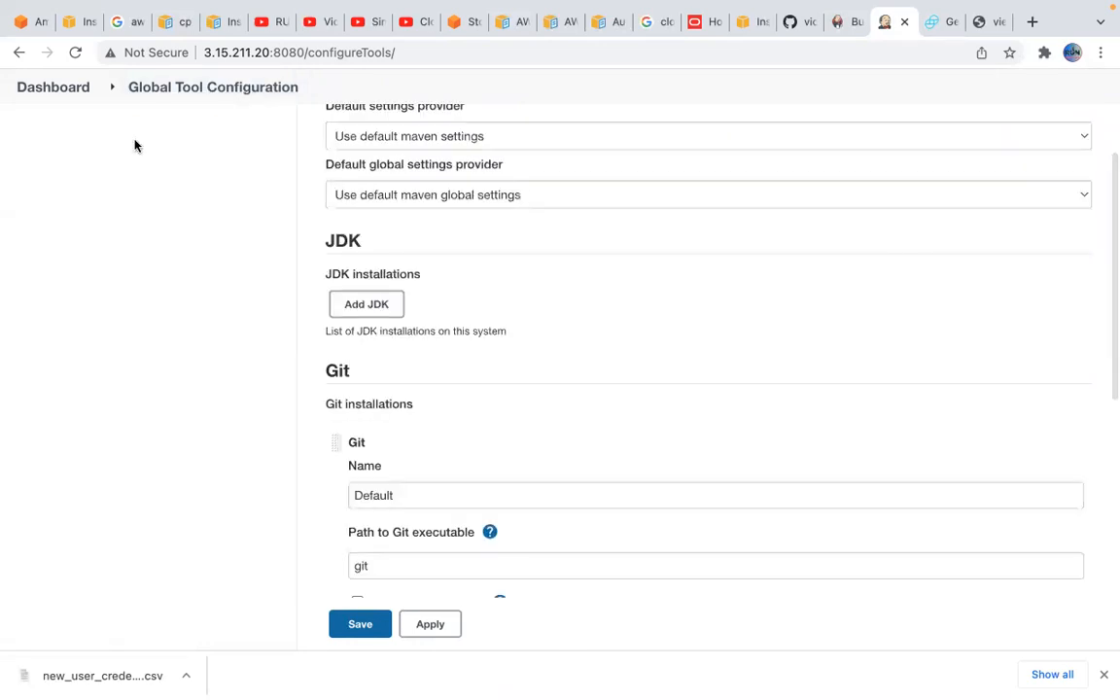
Leave the tool configuration and open Manage Credentials from Manage Jenkins to look over the credential stores
click(68, 89)
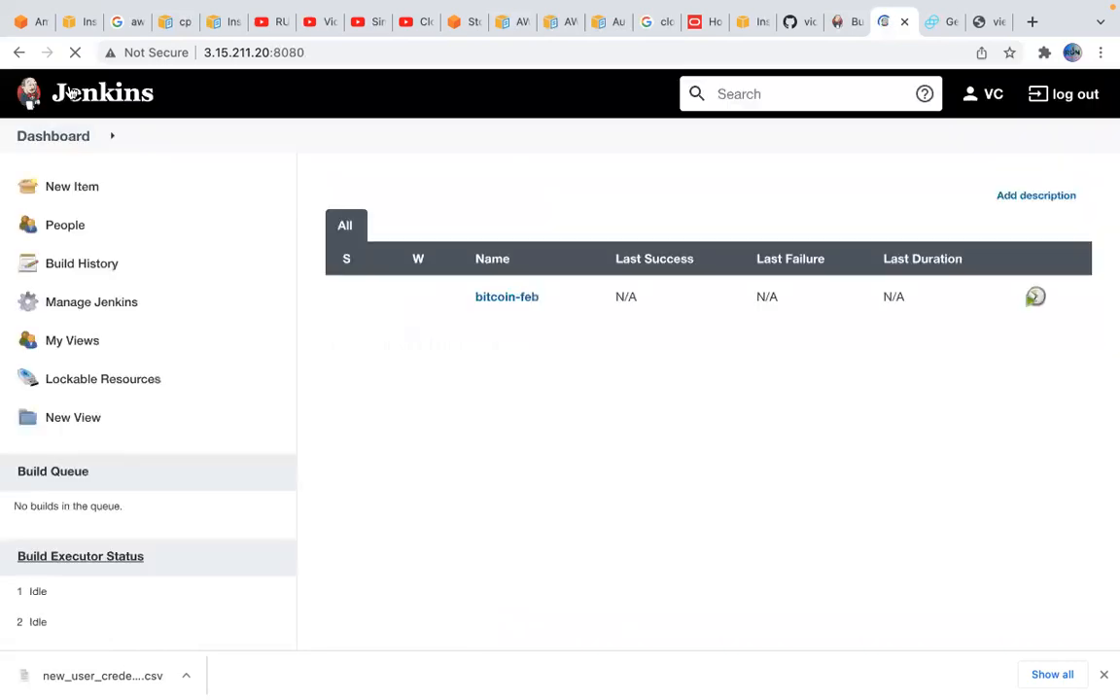
click(120, 304)
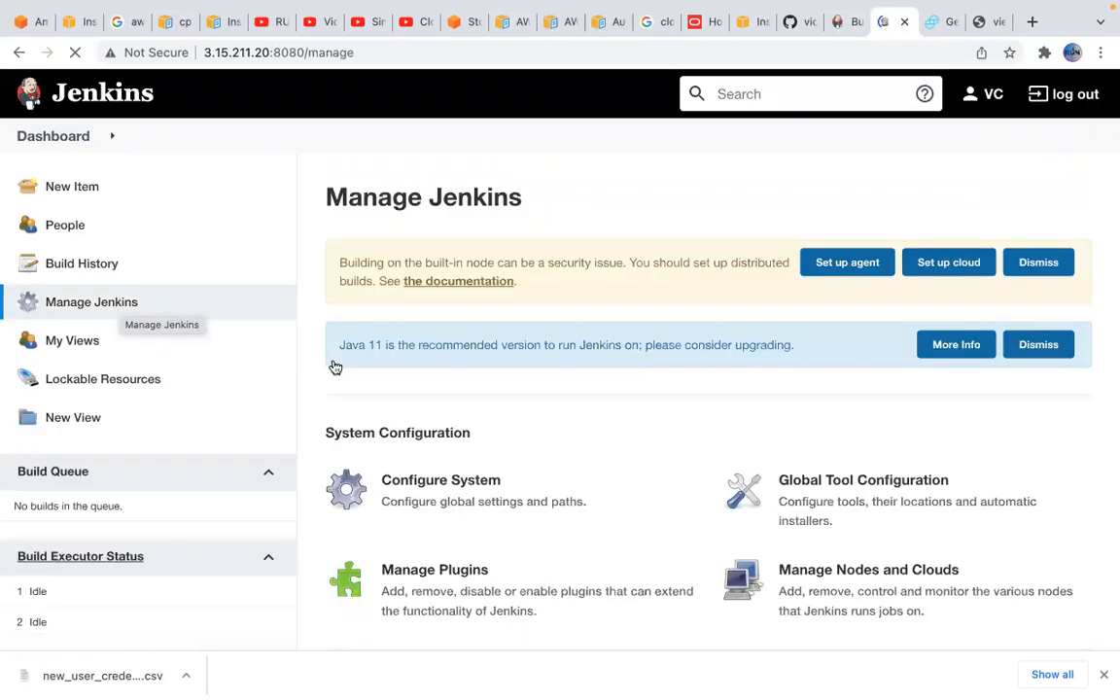
scroll(462, 431, down, 5)
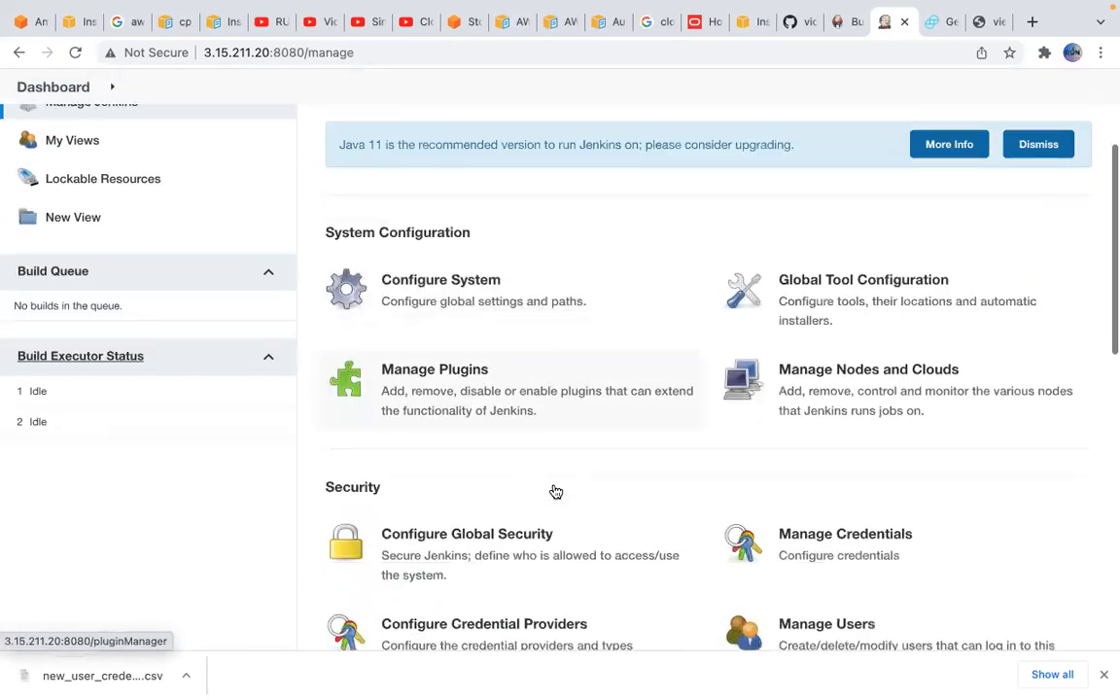
click(858, 548)
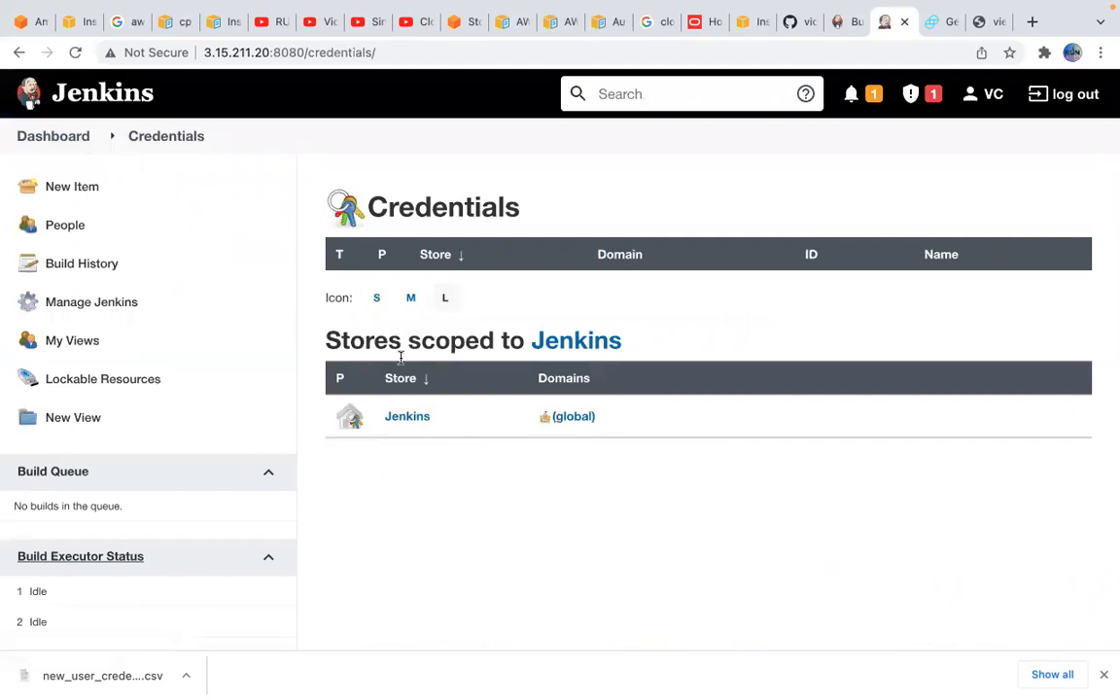
scroll(217, 608, down, 2)
scroll(224, 485, up, 2)
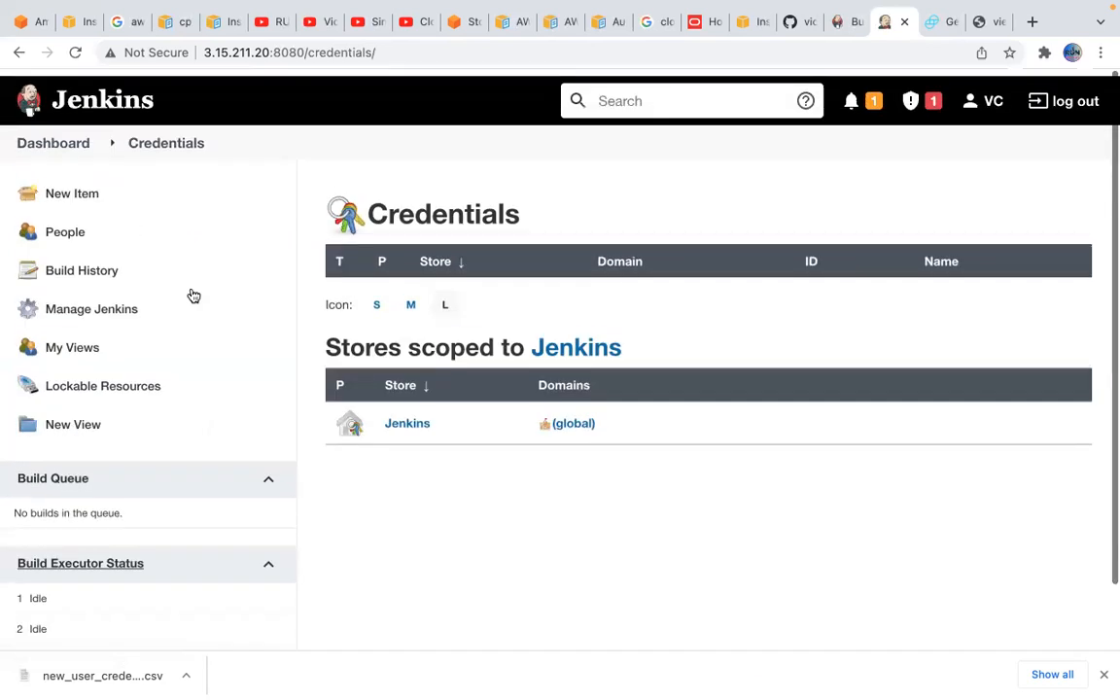
Go back to the Jenkins dashboard and reopen Manage Jenkins at the System Configuration options
click(68, 138)
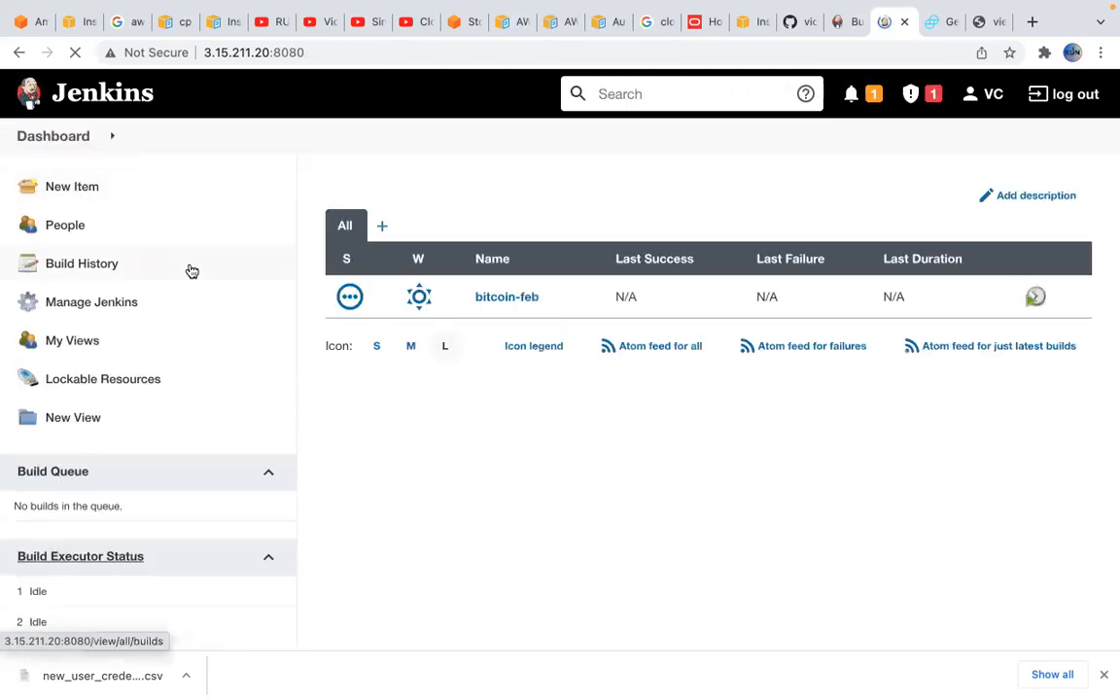
click(139, 305)
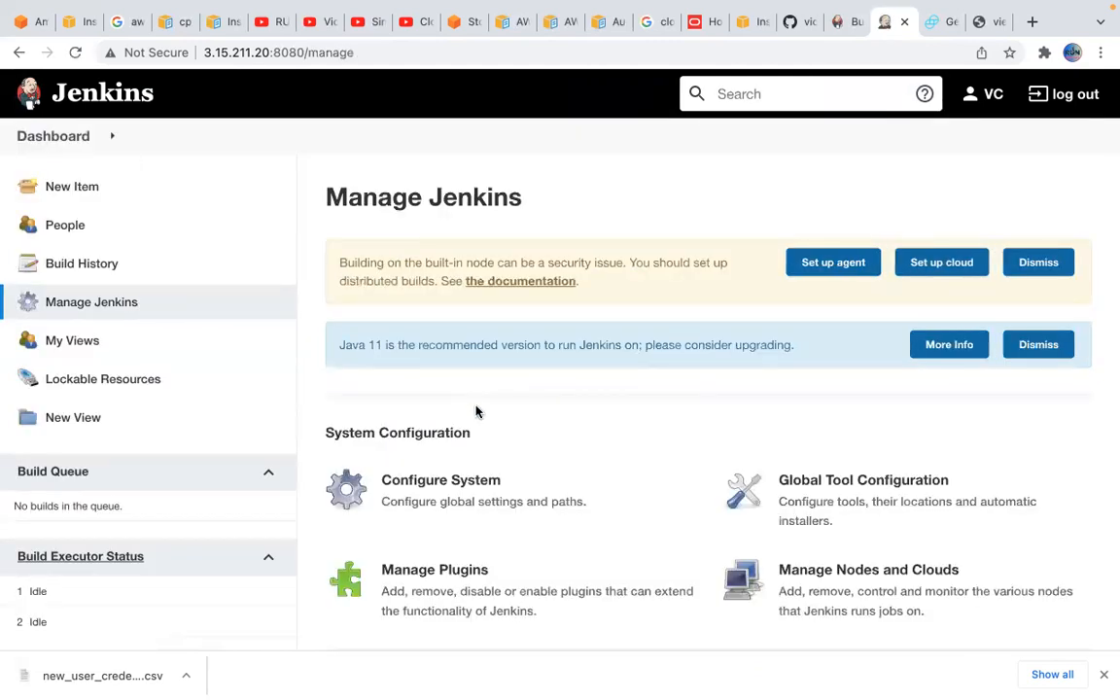
scroll(550, 406, down, 3)
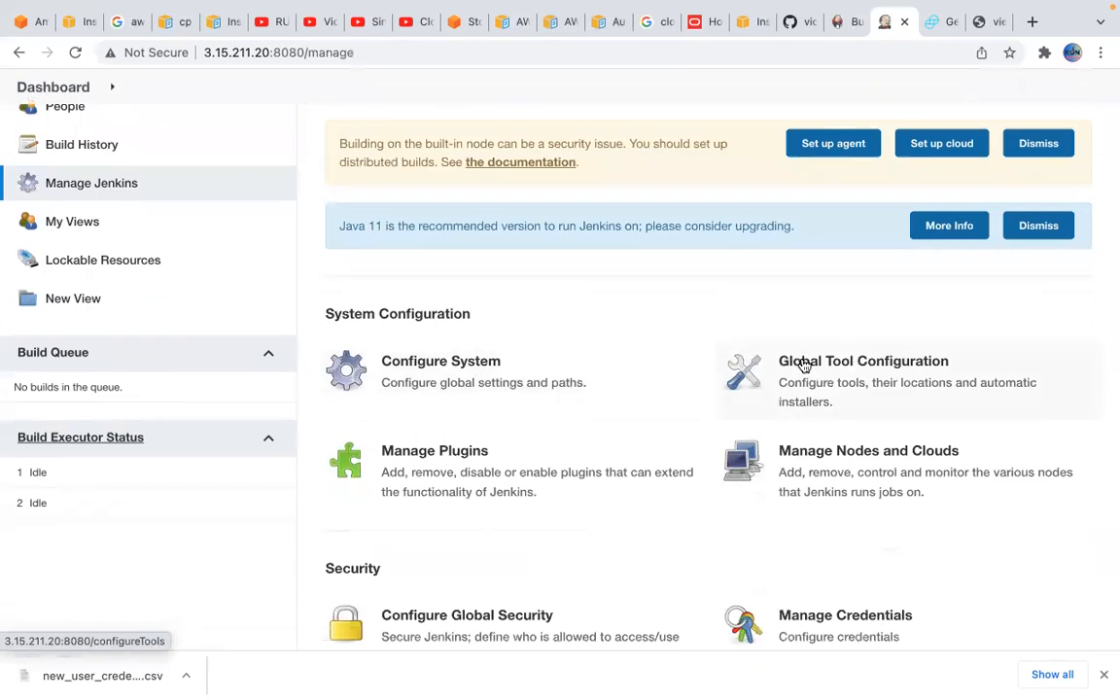
Open Global Tool Configuration, add a JDK installation entry and look through its Java SE Development Kit versions
click(856, 378)
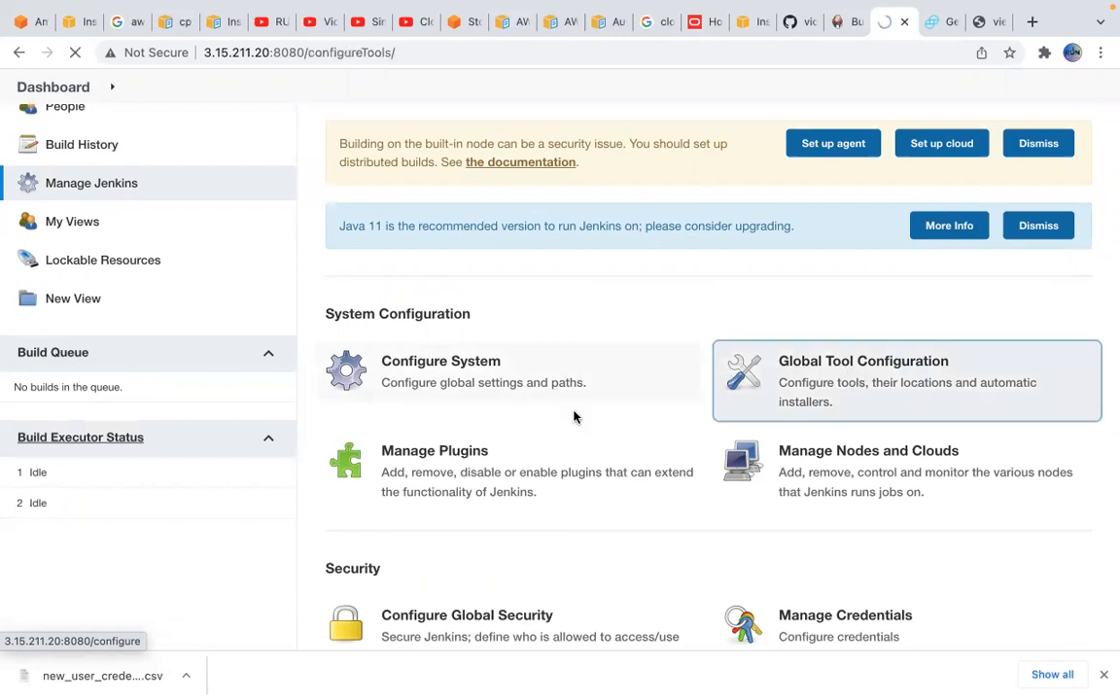
scroll(623, 502, down, 1)
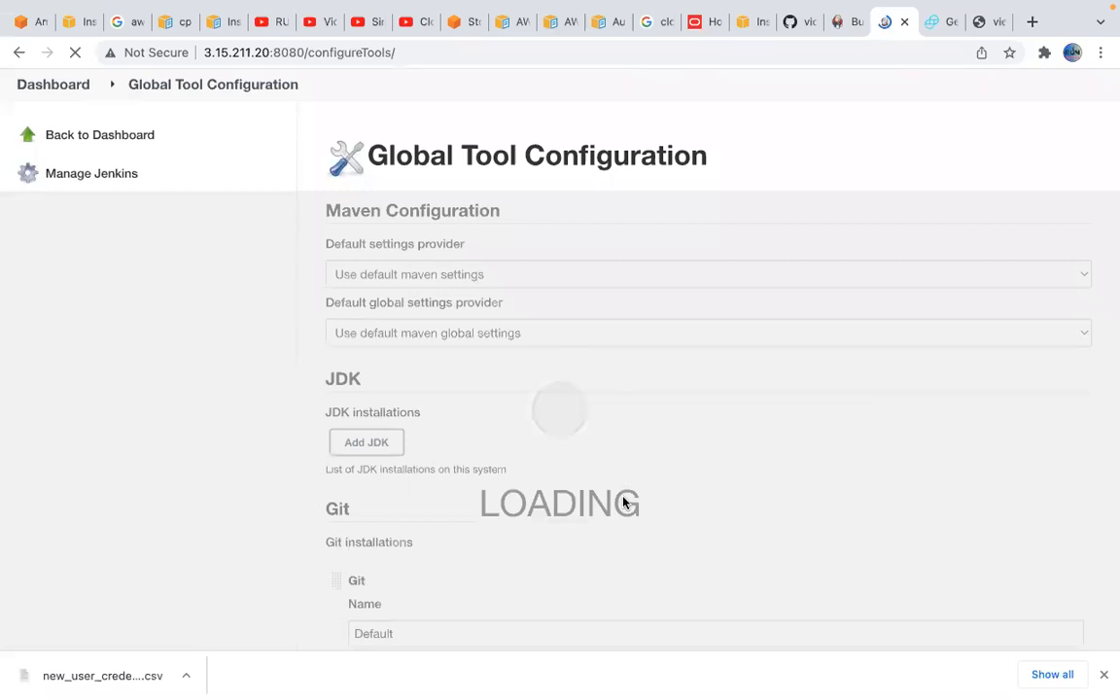
scroll(678, 440, down, 1)
click(387, 294)
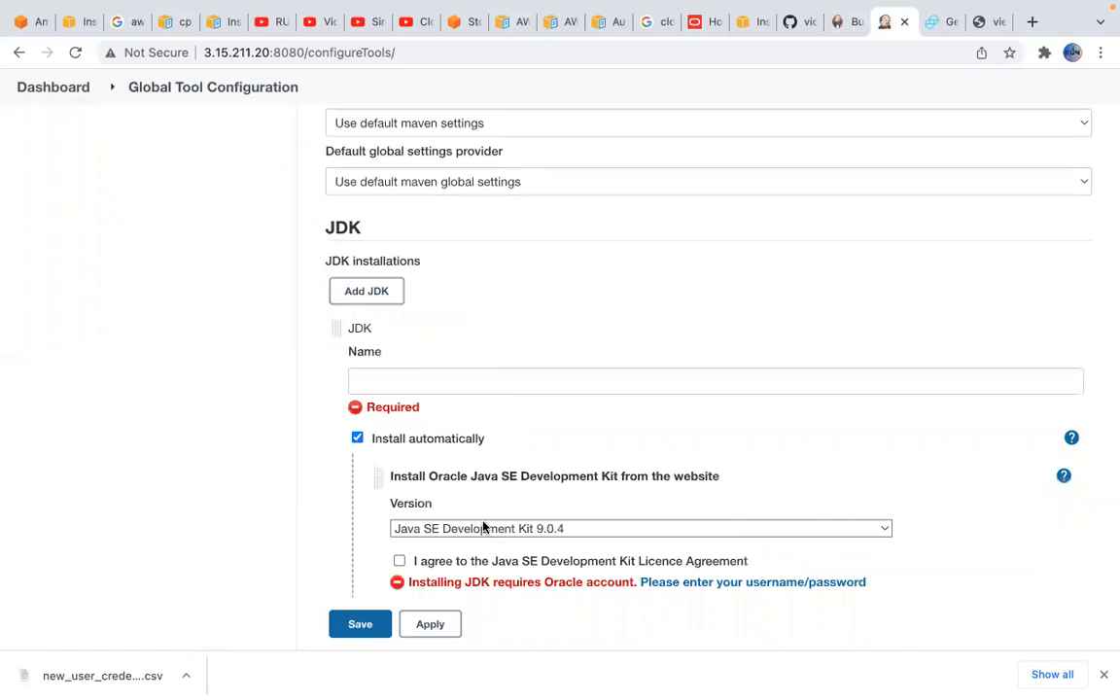
click(515, 530)
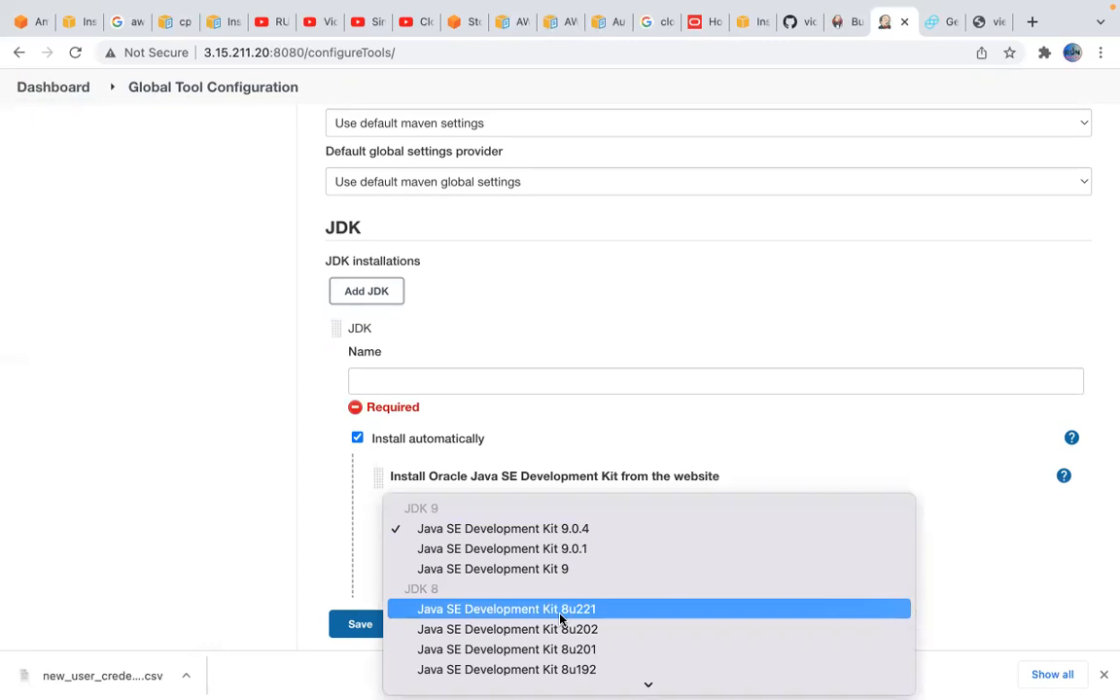
scroll(591, 613, down, 3)
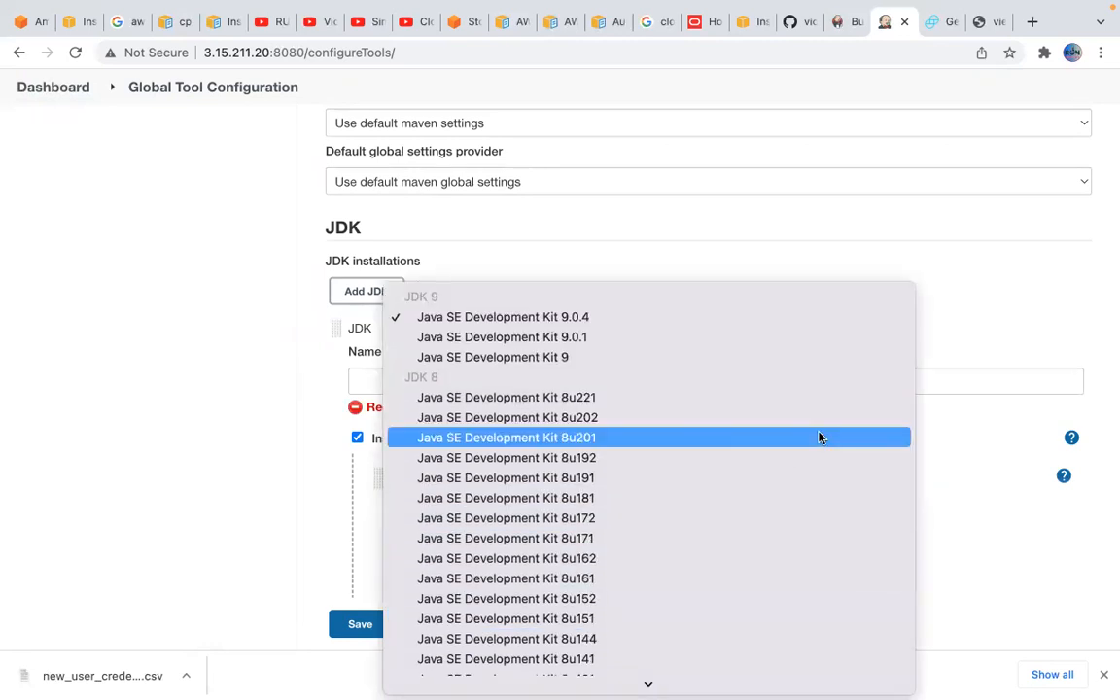
click(983, 280)
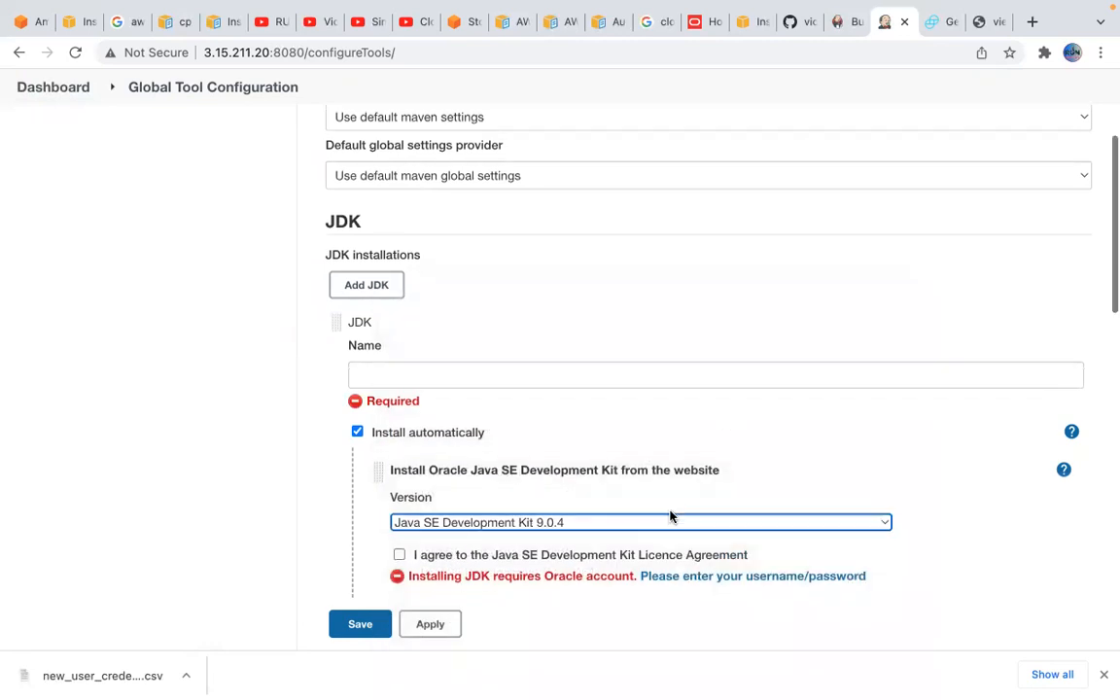
Add a Maven installation entry in the Maven section, leaving its name blank
scroll(777, 525, down, 3)
scroll(860, 453, down, 1)
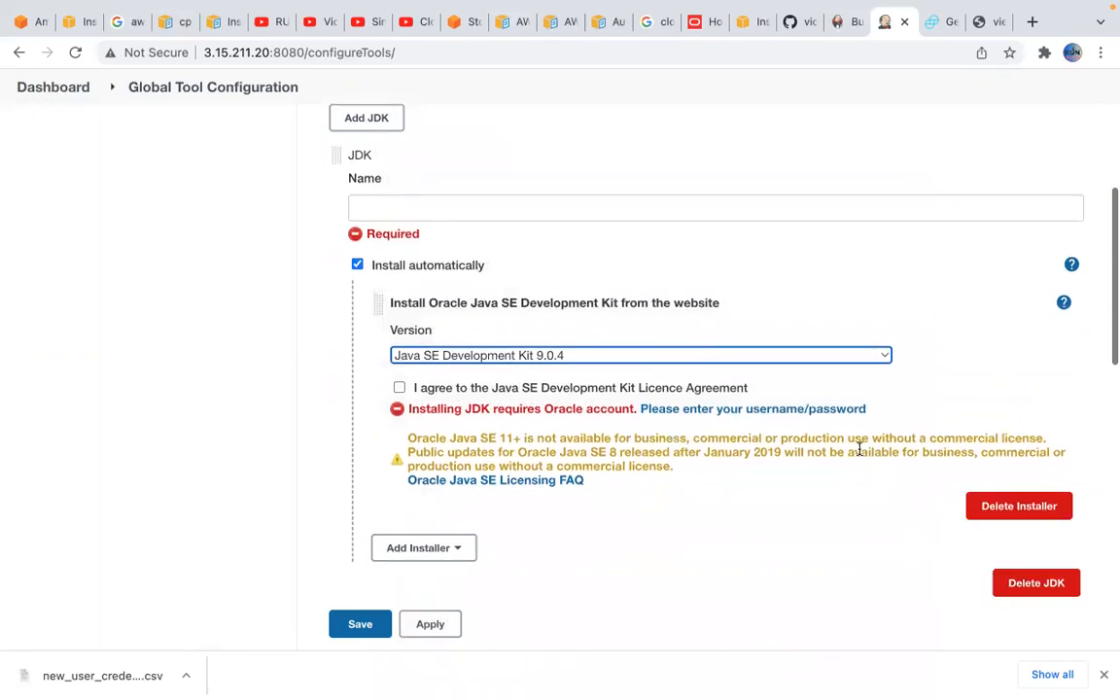
scroll(576, 532, down, 10)
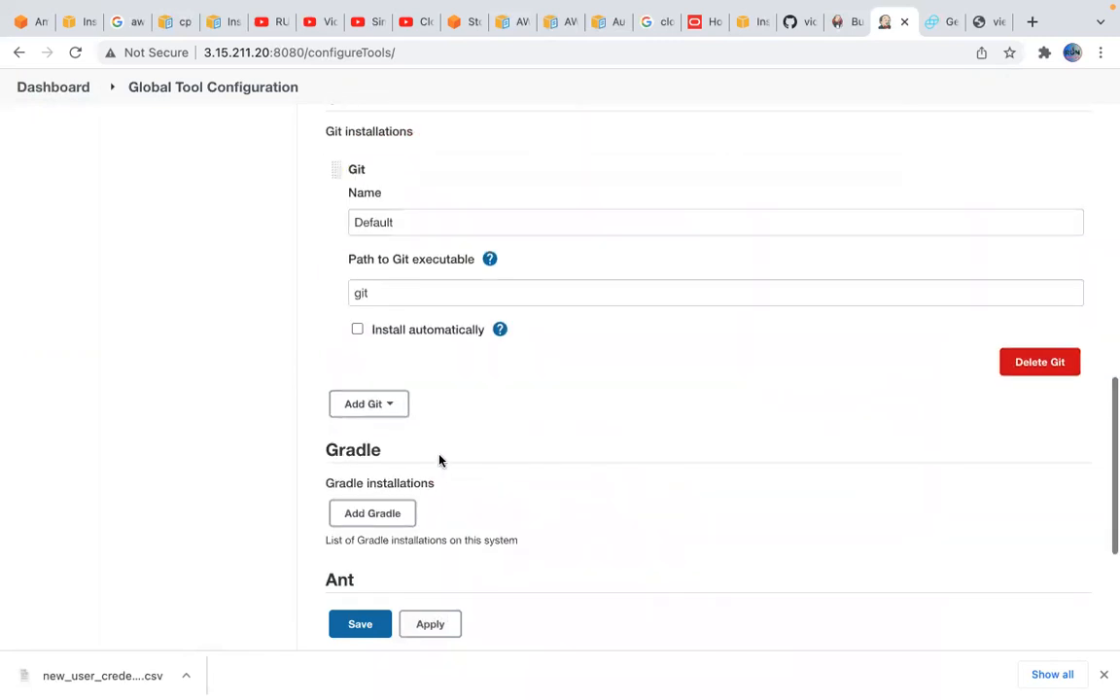
scroll(387, 522, down, 2)
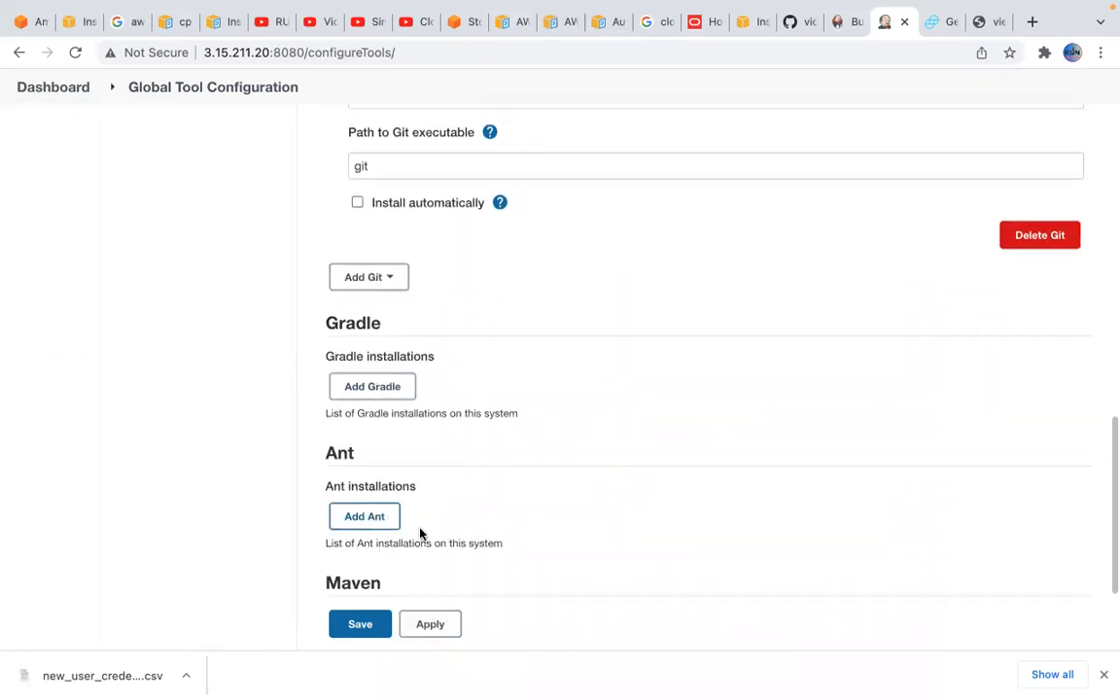
scroll(420, 533, down, 2)
click(372, 551)
scroll(600, 522, down, 3)
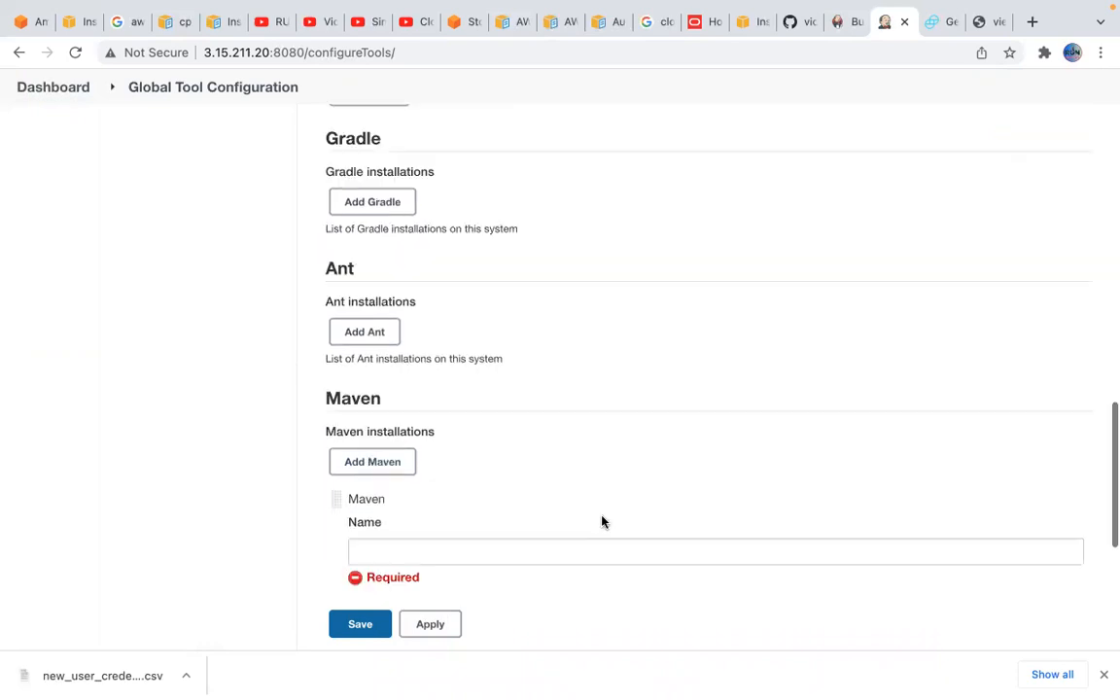
click(450, 500)
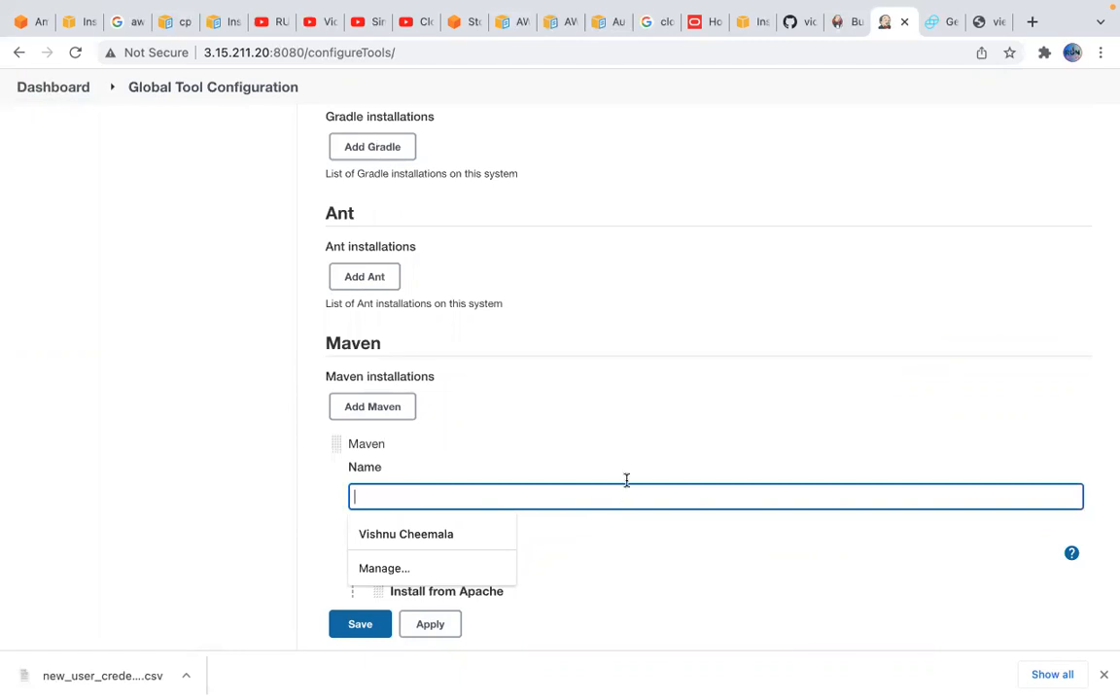
click(649, 420)
scroll(632, 540, down, 2)
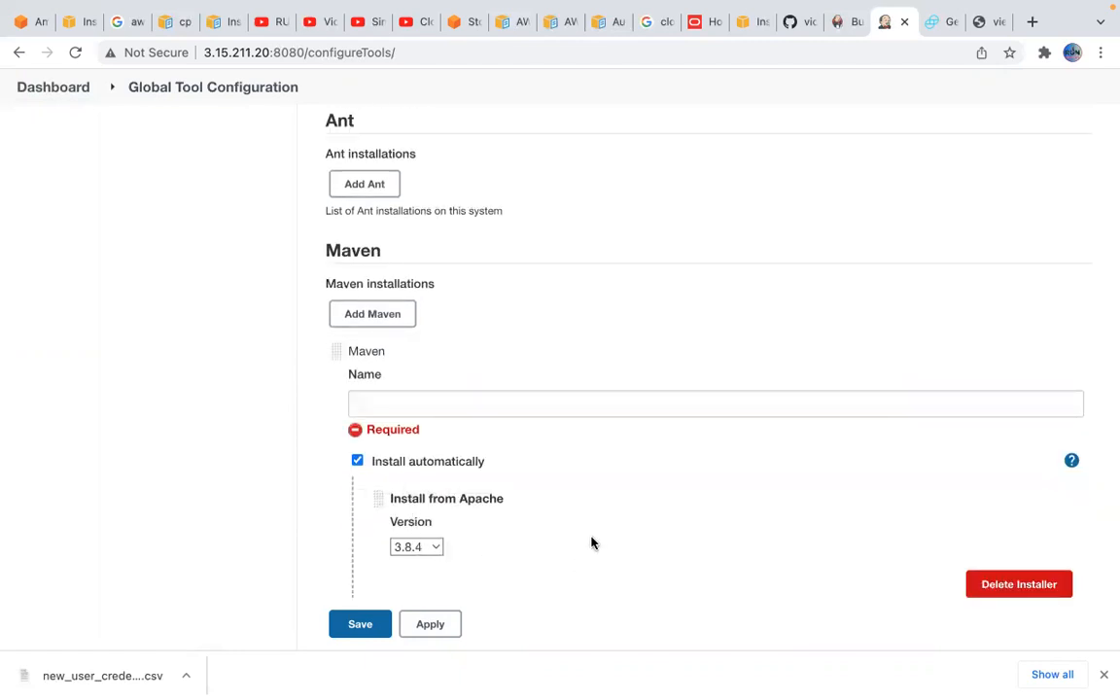
Show the additional installer types for the new Maven entry and review its automatic installation settings
scroll(632, 564, down, 3)
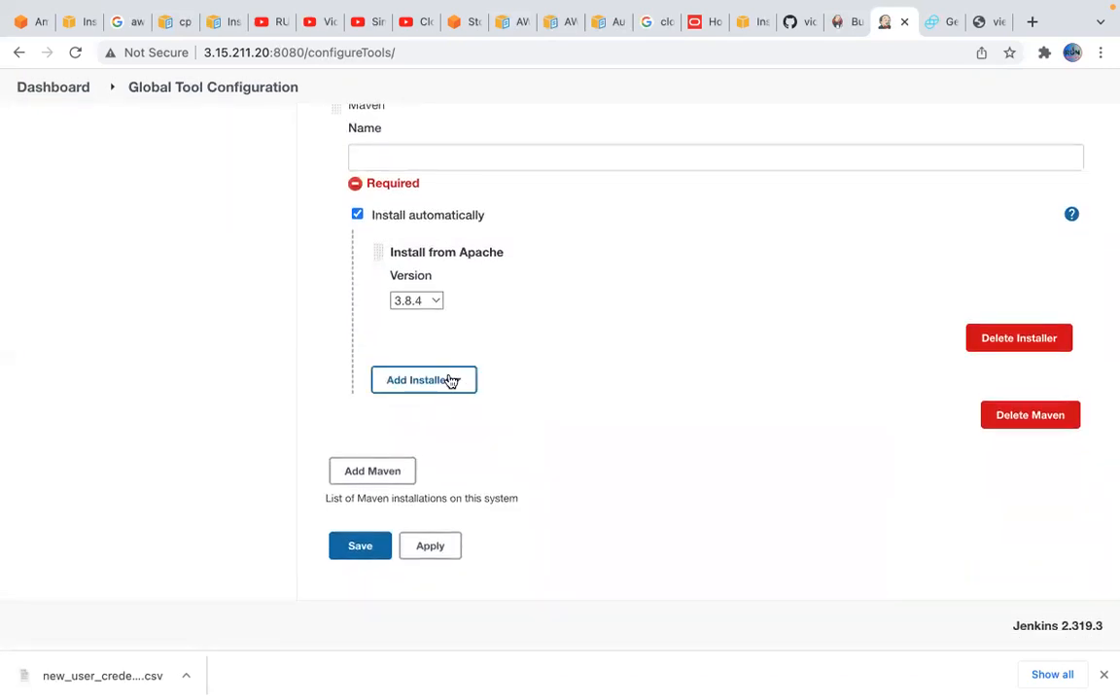
click(450, 381)
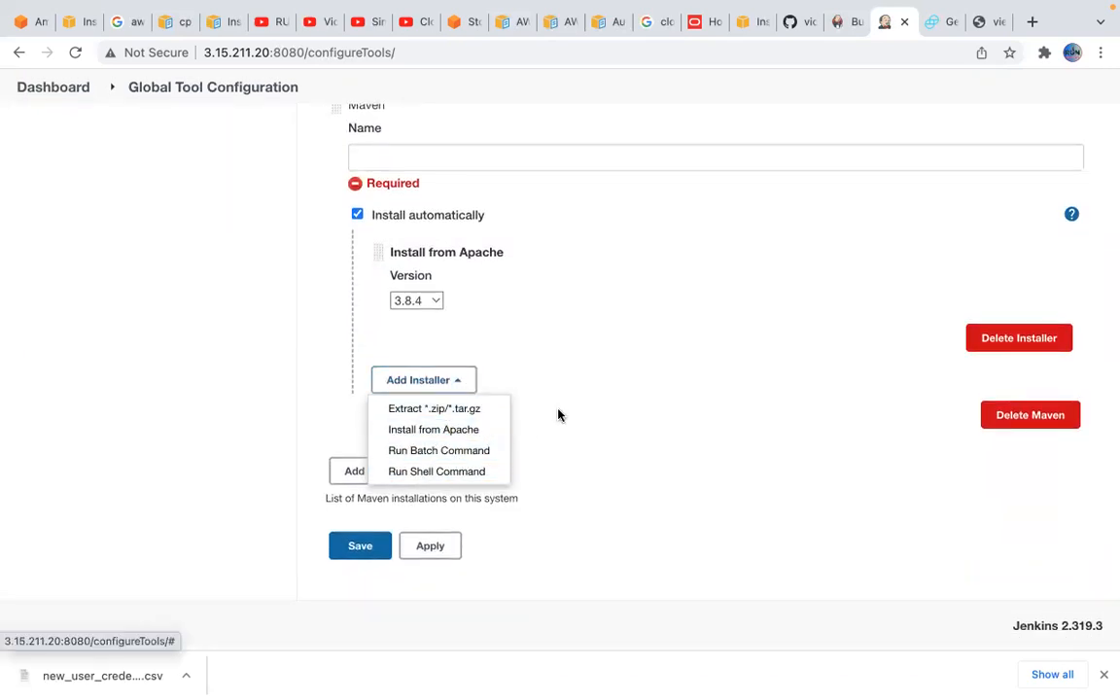
scroll(662, 295, up, 1)
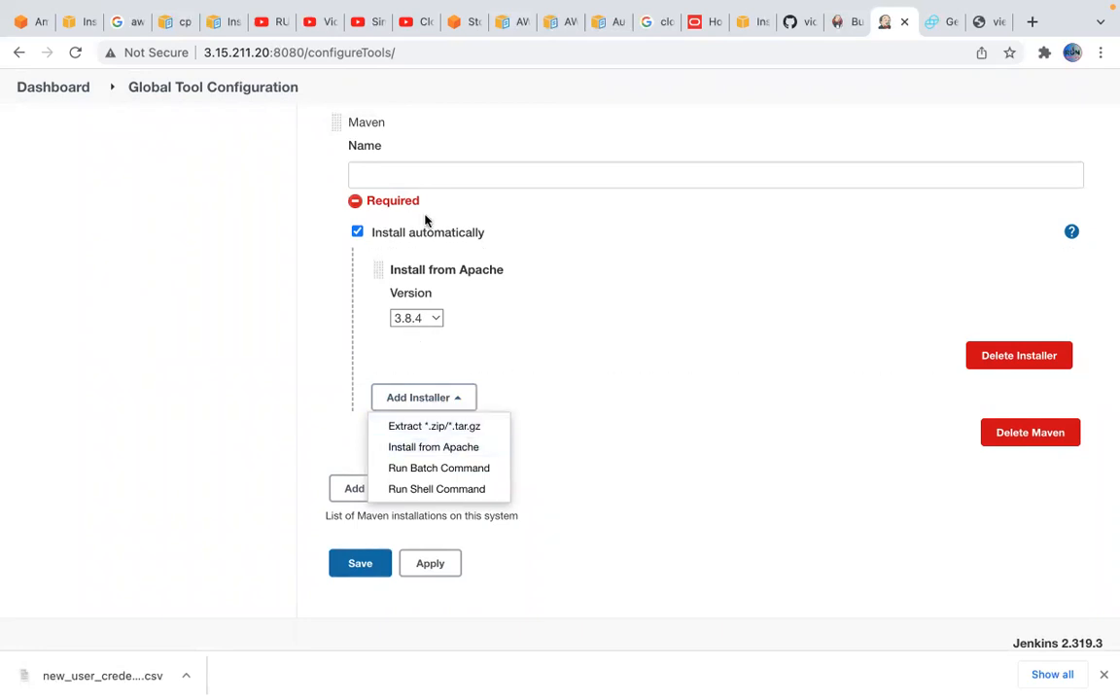
scroll(533, 280, up, 2)
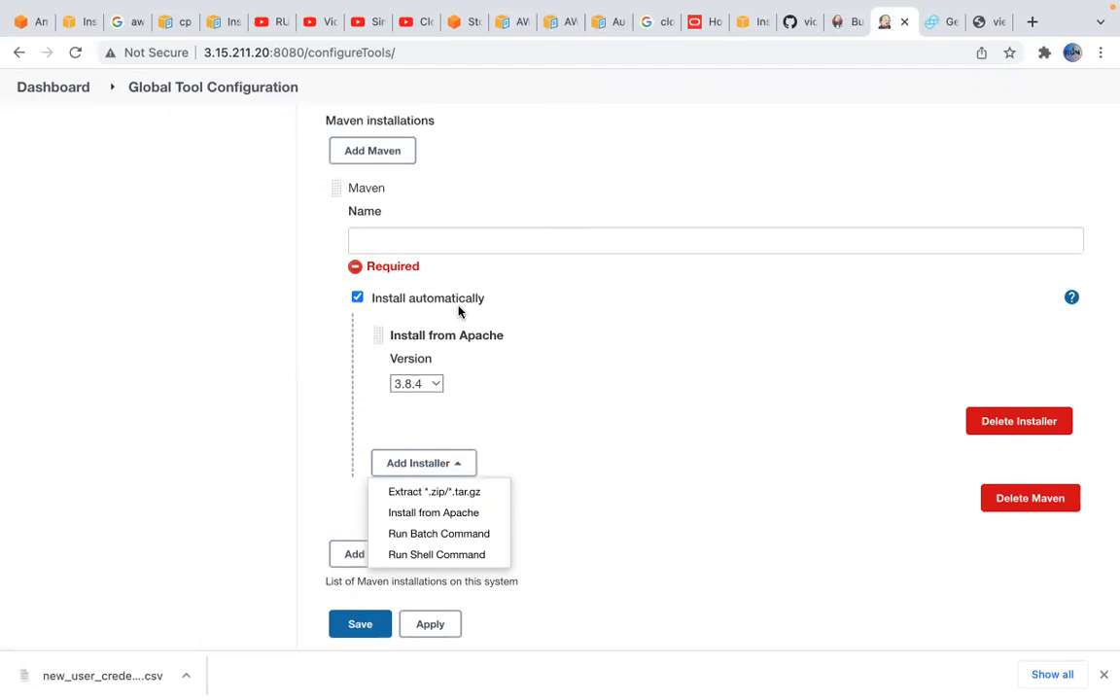
scroll(459, 311, up, 4)
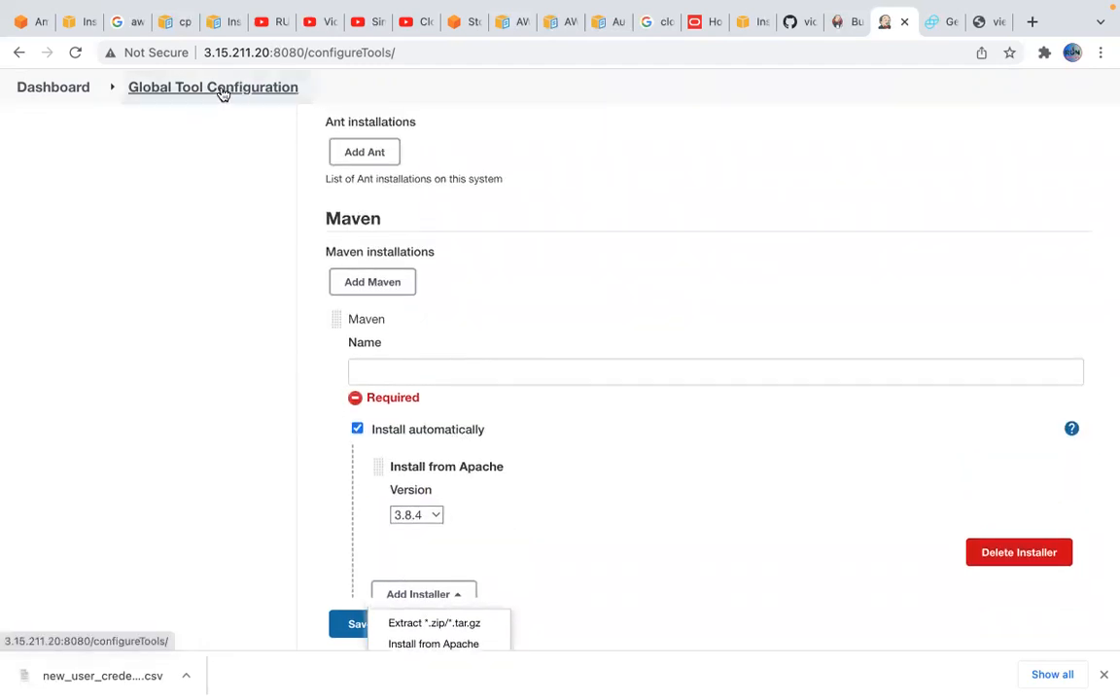
Reload Global Tool Configuration, discarding the unsaved JDK and Maven entries, and review the JDK and Git sections
click(222, 90)
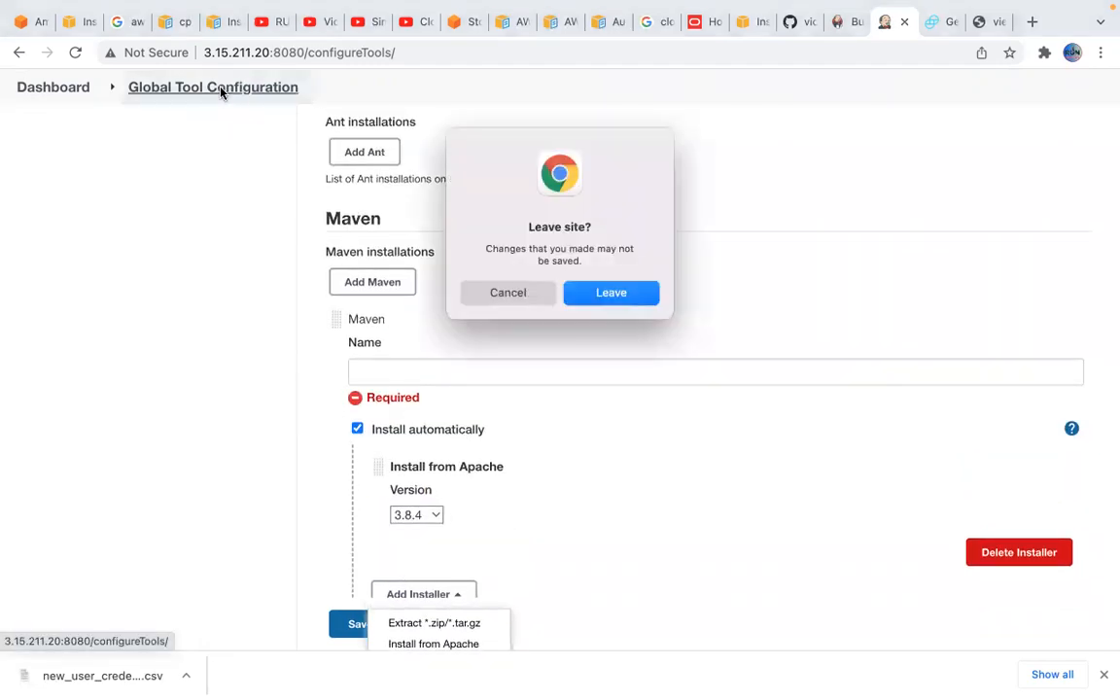
click(627, 296)
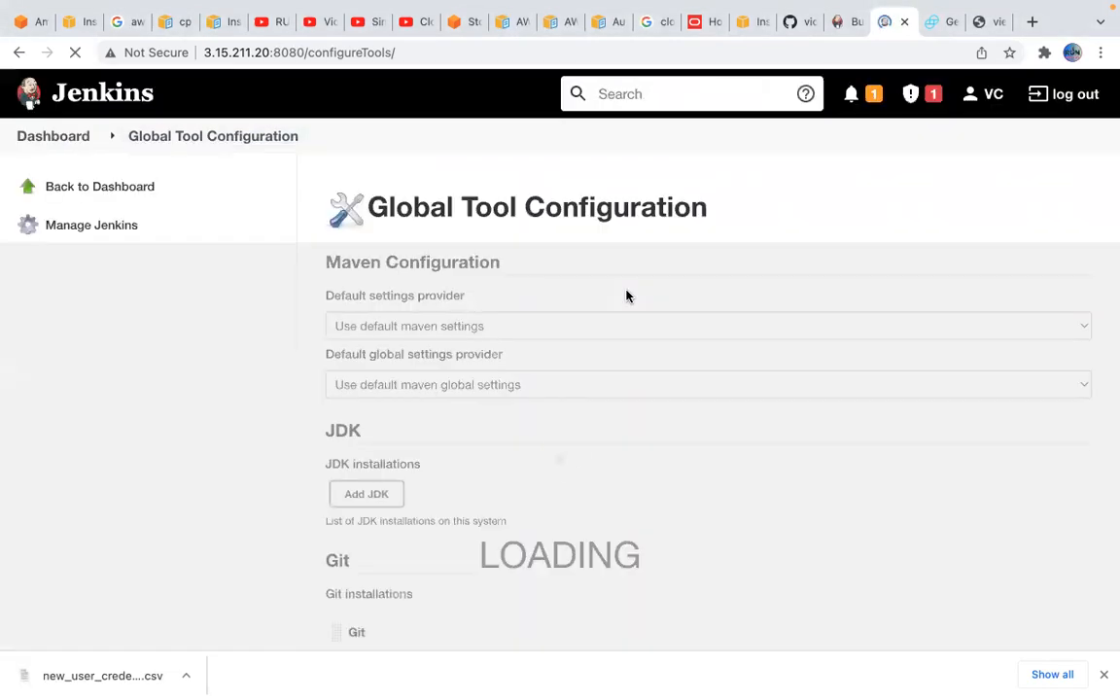
scroll(490, 511, down, 3)
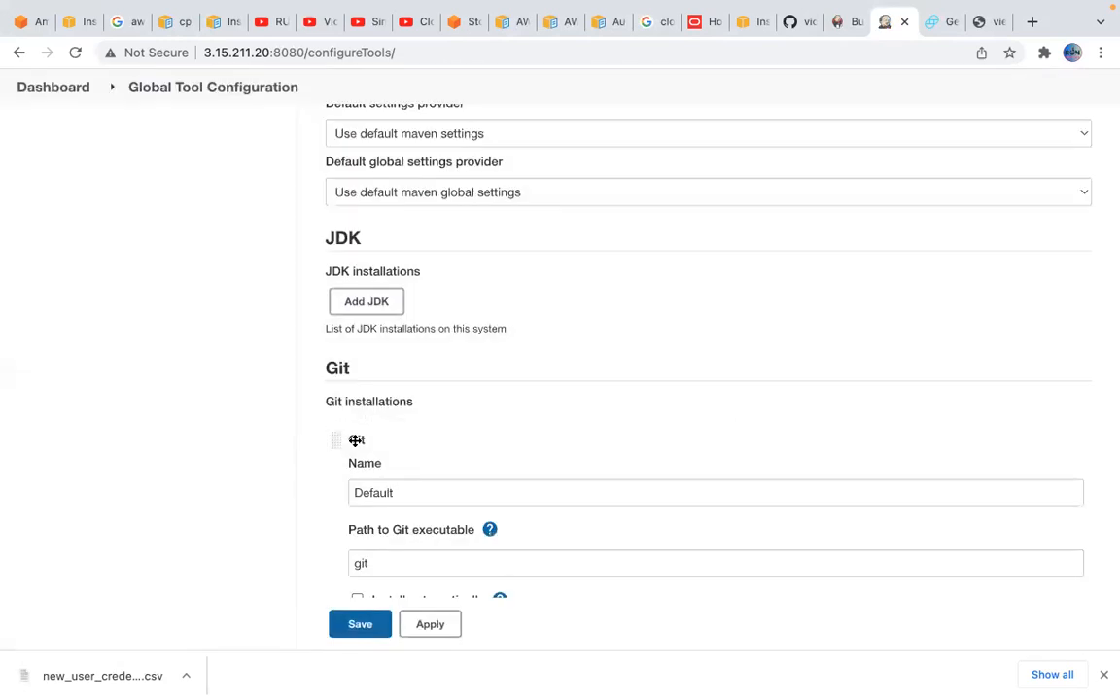
scroll(474, 352, down, 2)
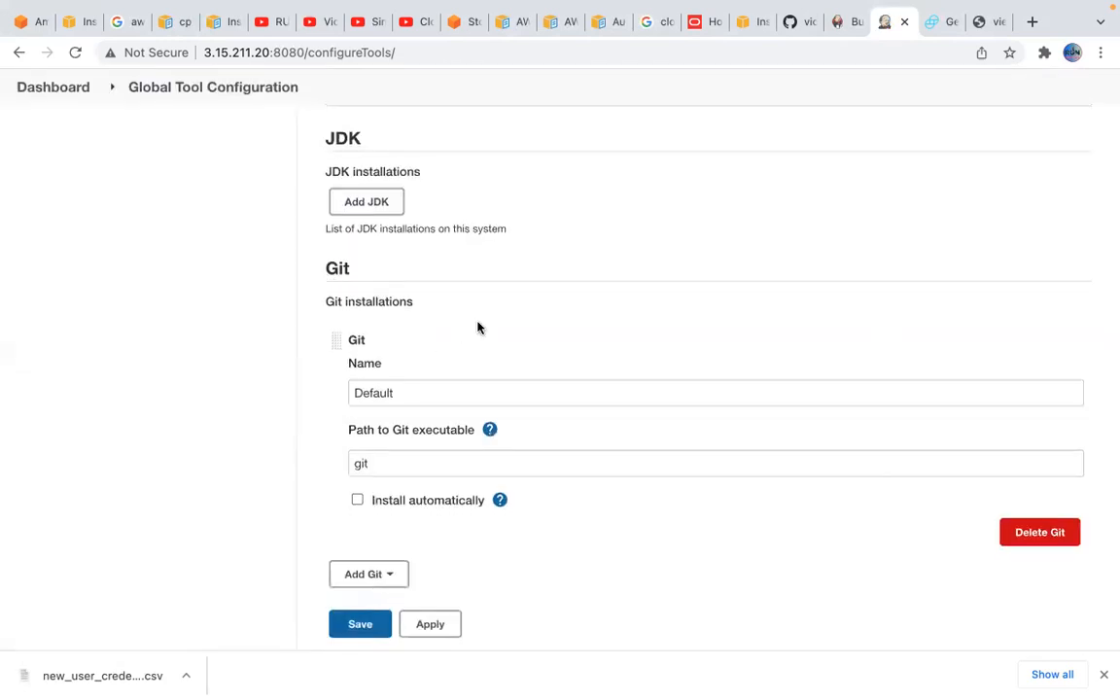
scroll(521, 346, down, 5)
scroll(550, 465, up, 4)
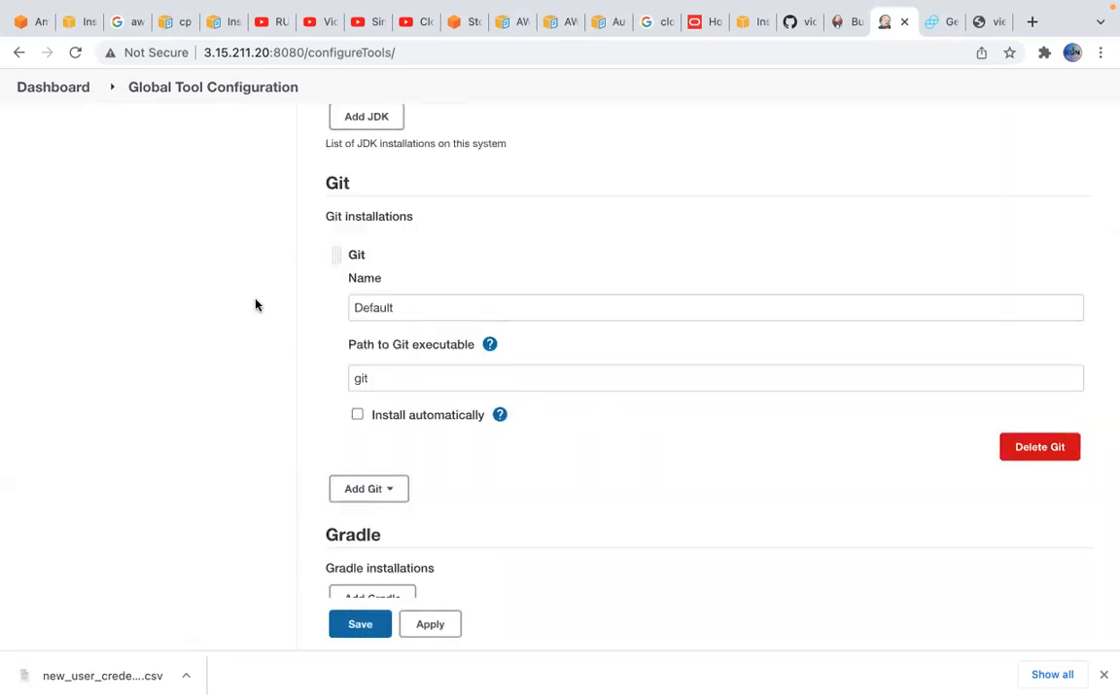
Go back through the dashboard to Manage Jenkins and open Manage Plugins
scroll(257, 253, up, 5)
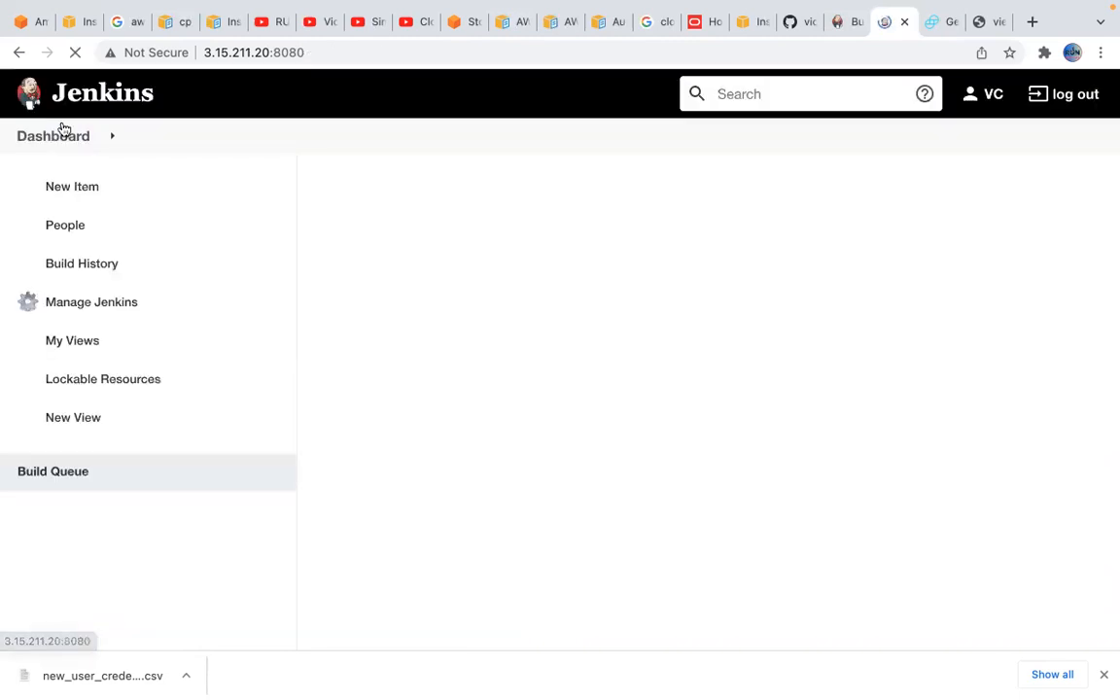
click(118, 305)
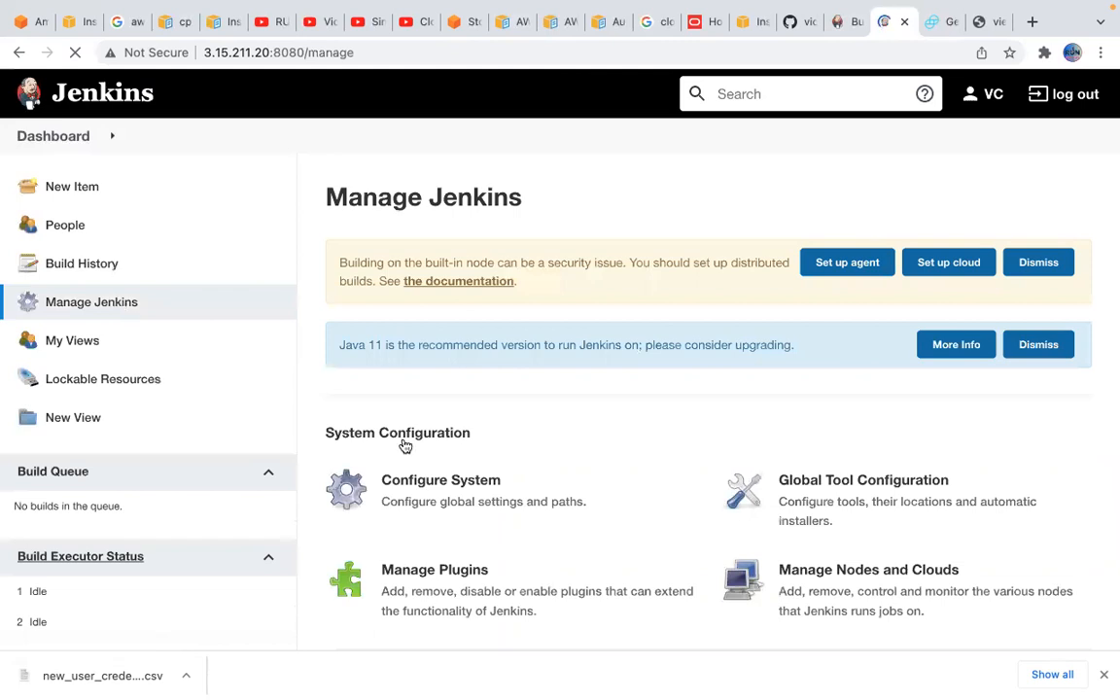
scroll(569, 516, down, 2)
click(494, 488)
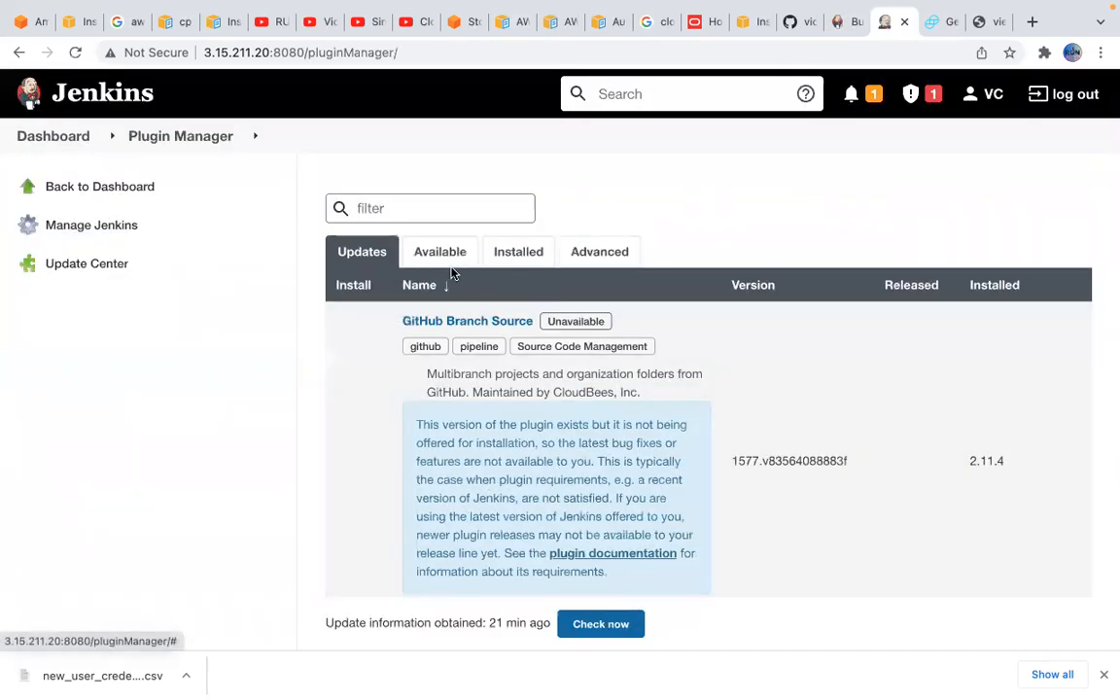
View the available plugins, switch to the installed ones and look over that list
click(439, 257)
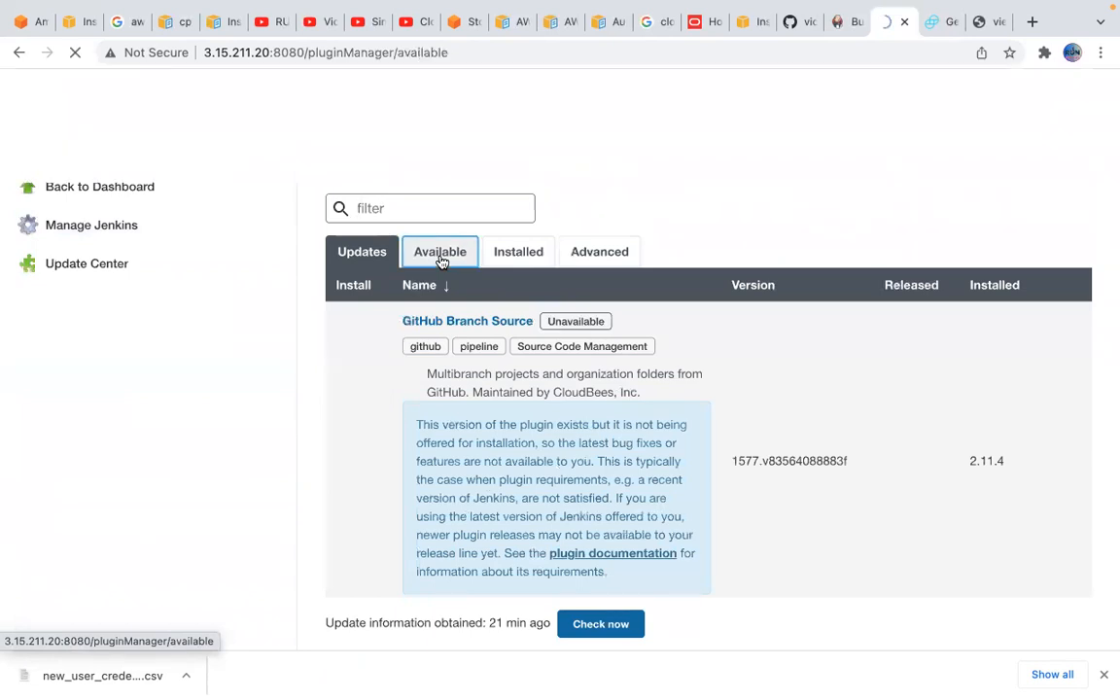
click(527, 254)
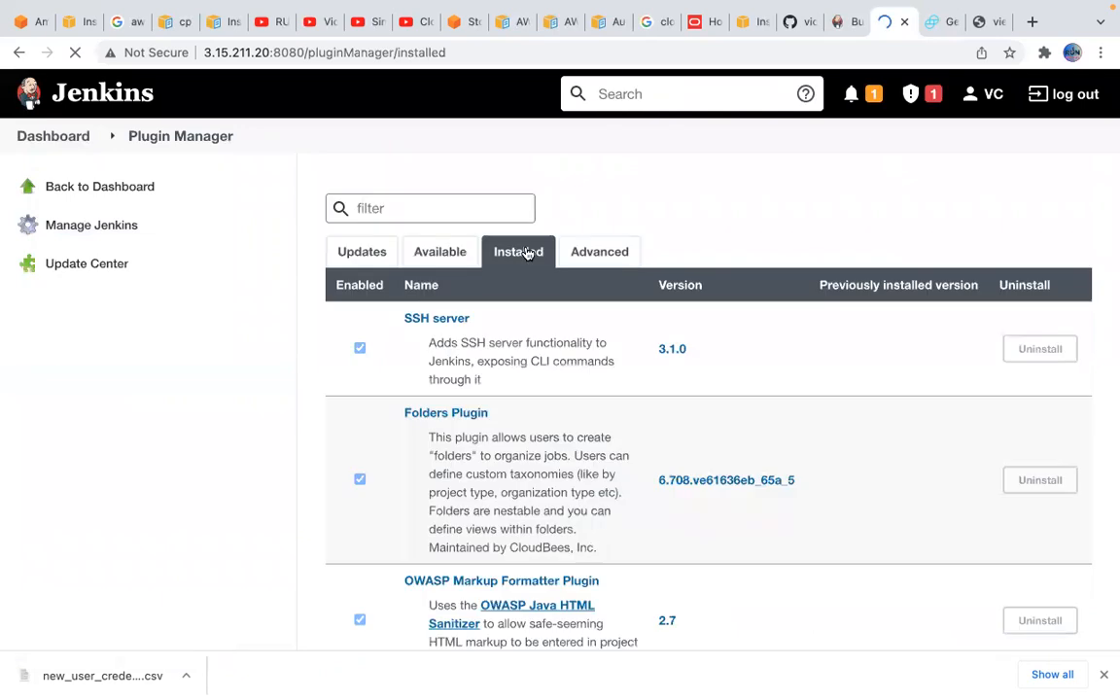
scroll(557, 493, down, 2)
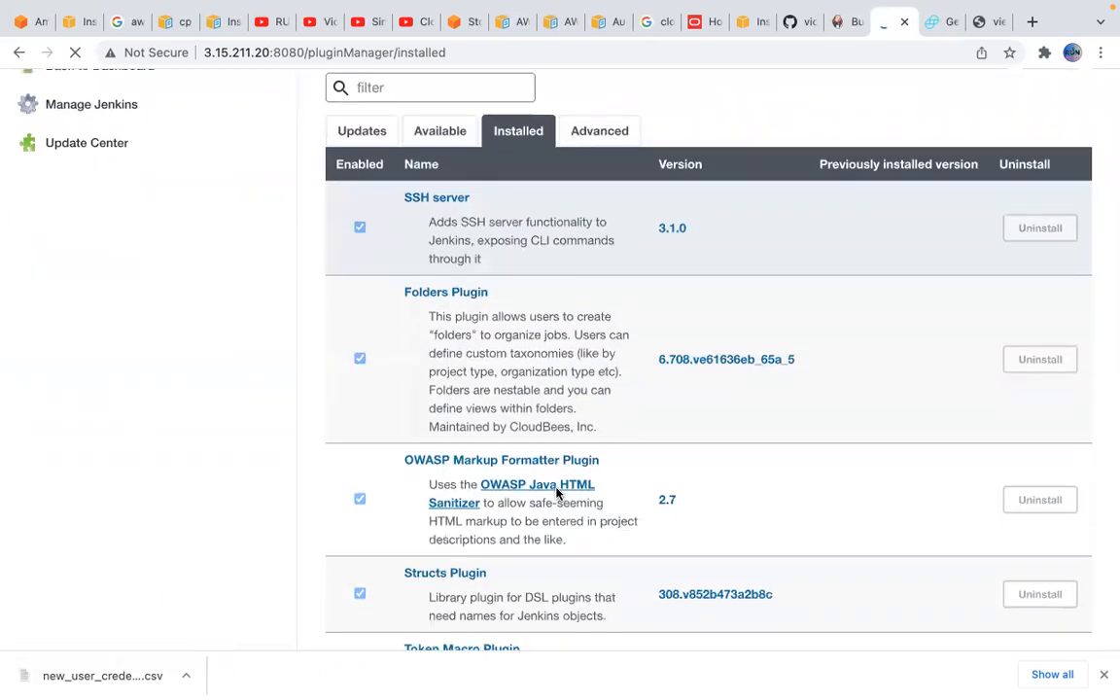
scroll(557, 491, up, 3)
Search the available plugins for "github" and look through the matching plugins and their descriptions
click(445, 257)
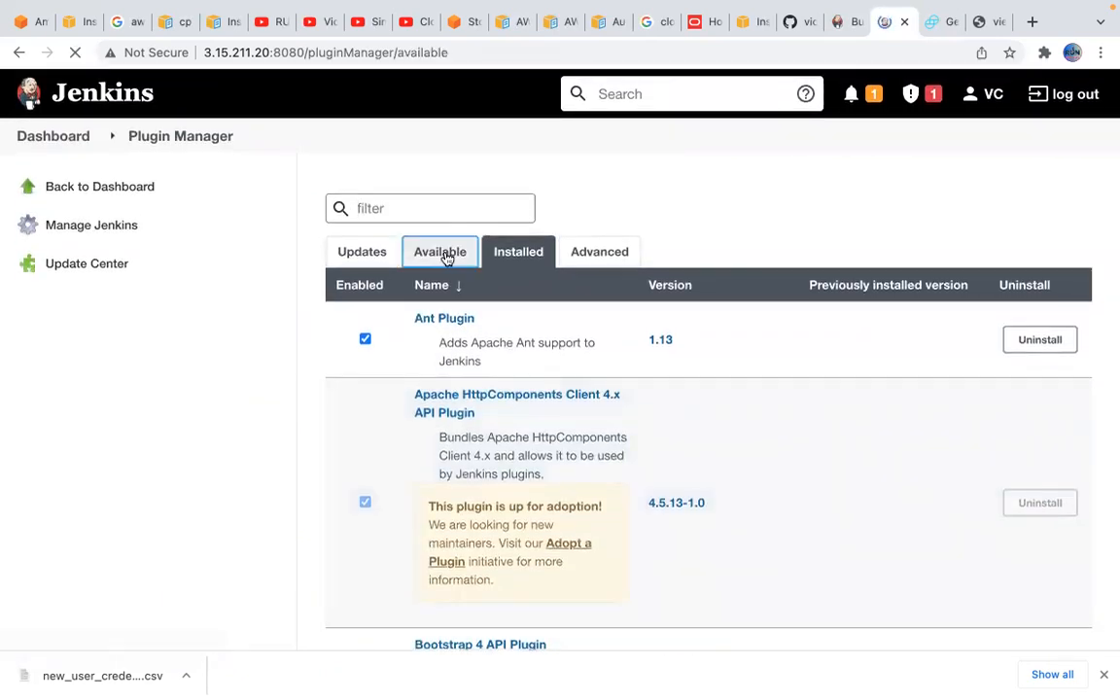
click(444, 208)
text(github)
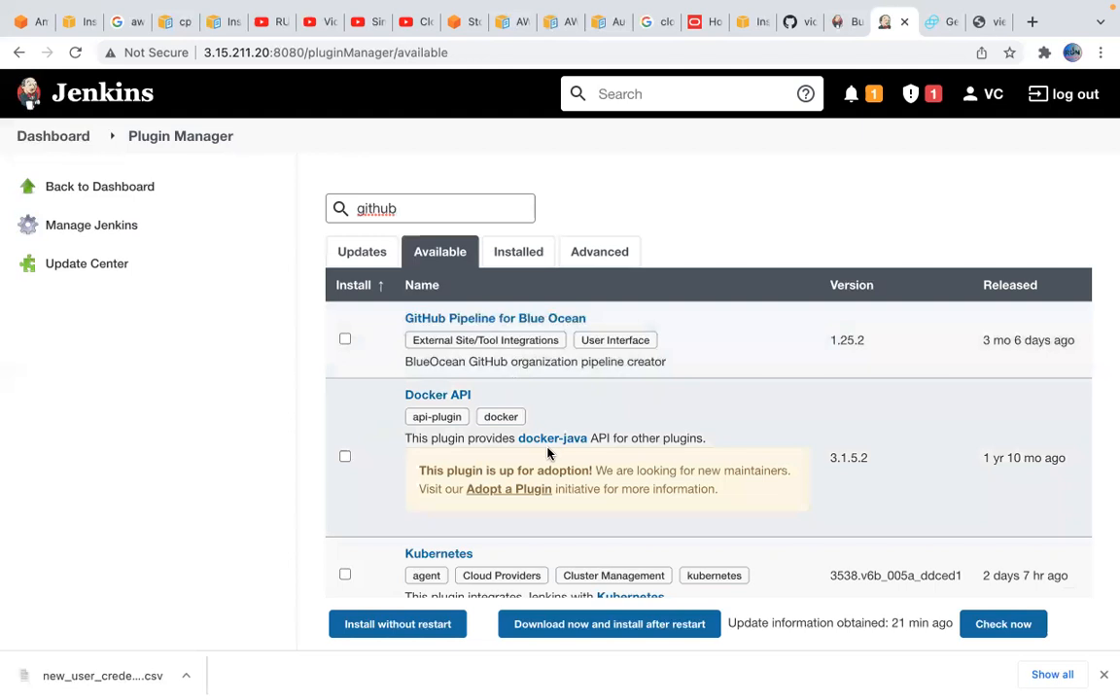
scroll(418, 313, down, 1)
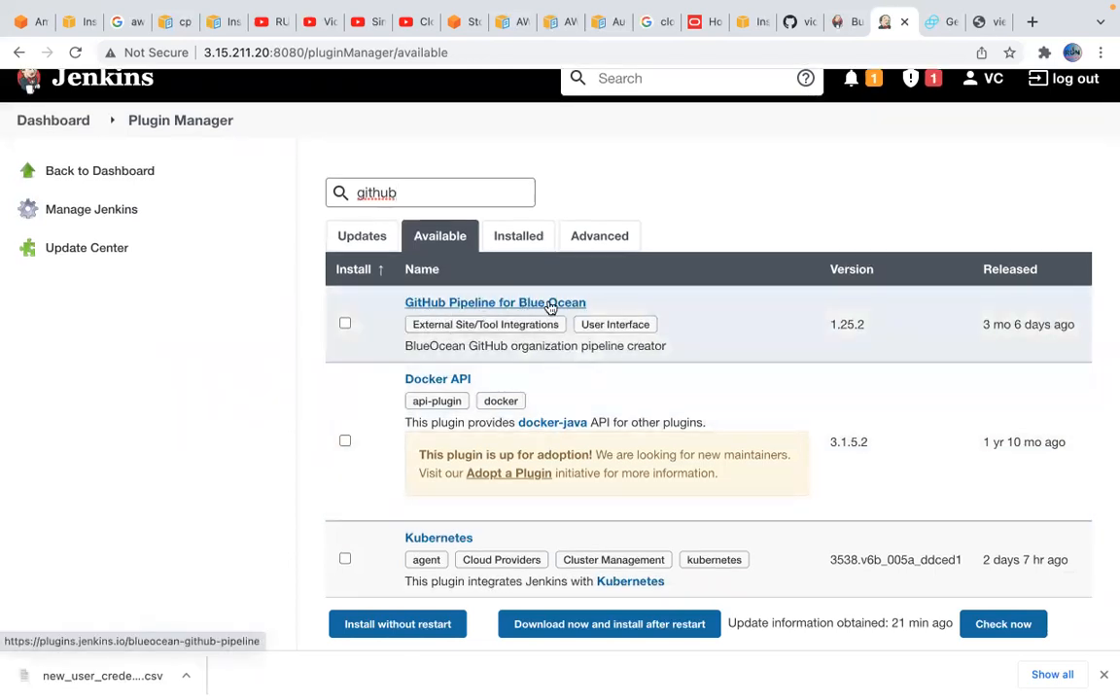
scroll(496, 379, down, 1)
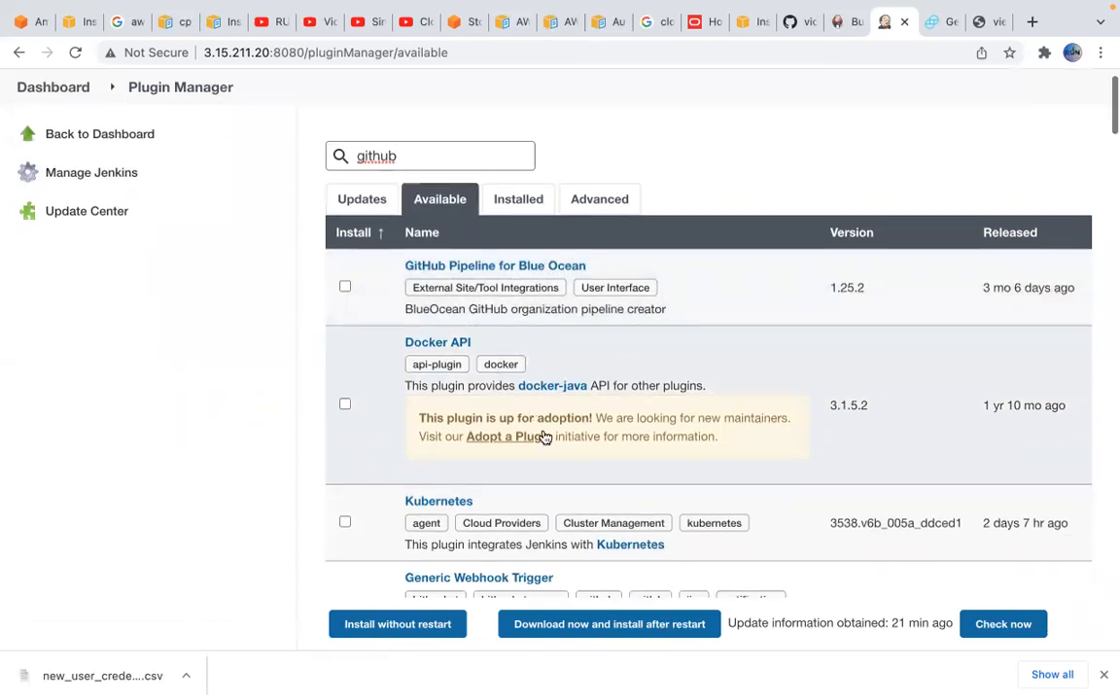
scroll(505, 443, down, 3)
scroll(543, 464, down, 1)
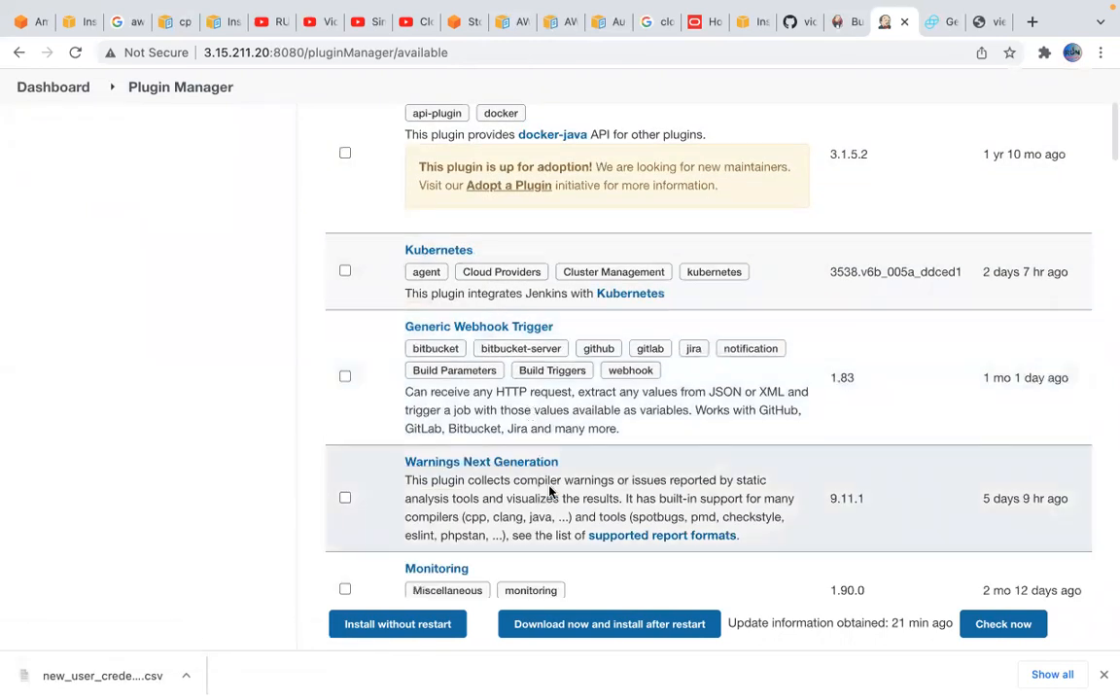
scroll(550, 490, down, 2)
scroll(580, 490, down, 1)
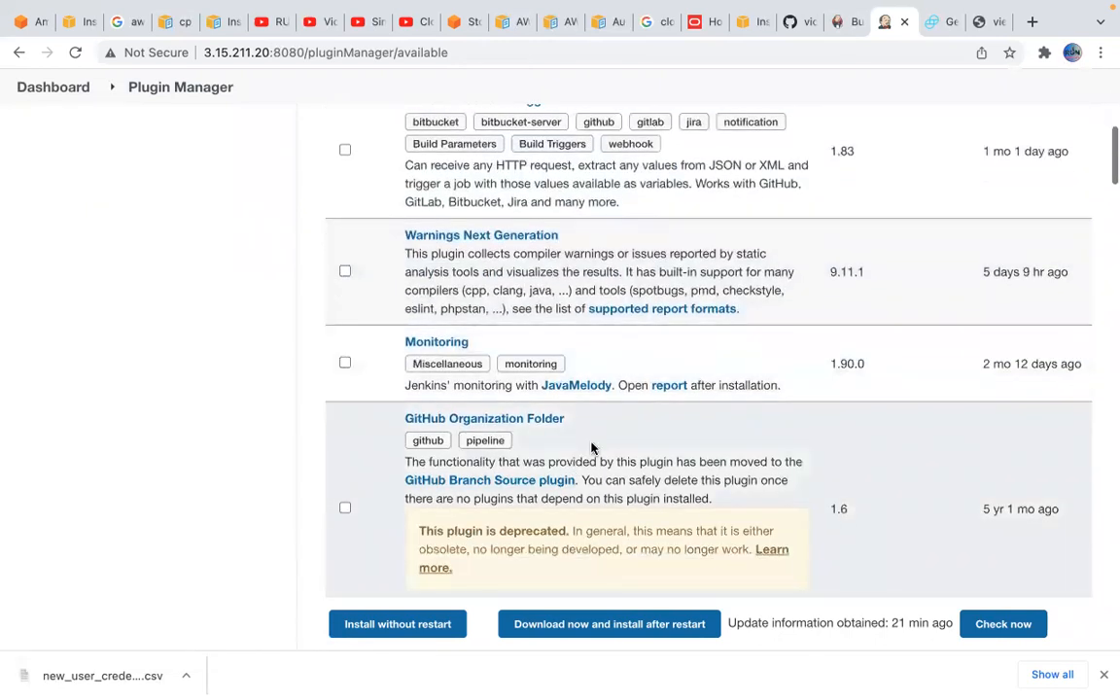
scroll(592, 447, down, 2)
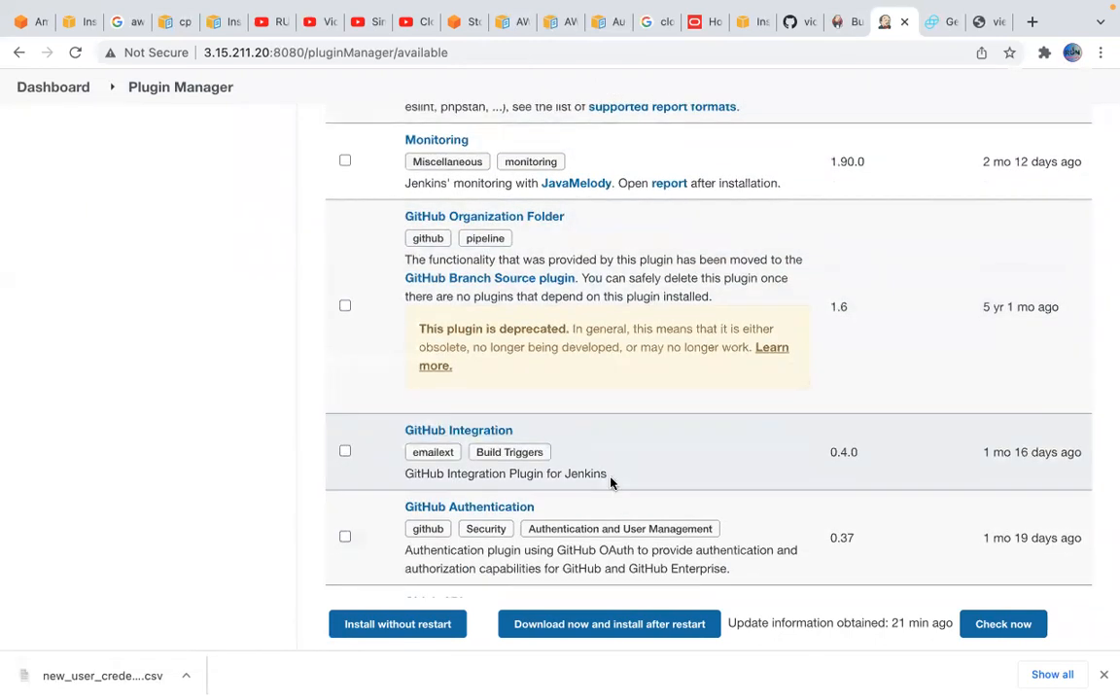
Look further through the GitHub-related available plugins, from GitHub Integration to Disable GitHub Multibranch Status
scroll(593, 475, down, 1)
scroll(598, 505, down, 1)
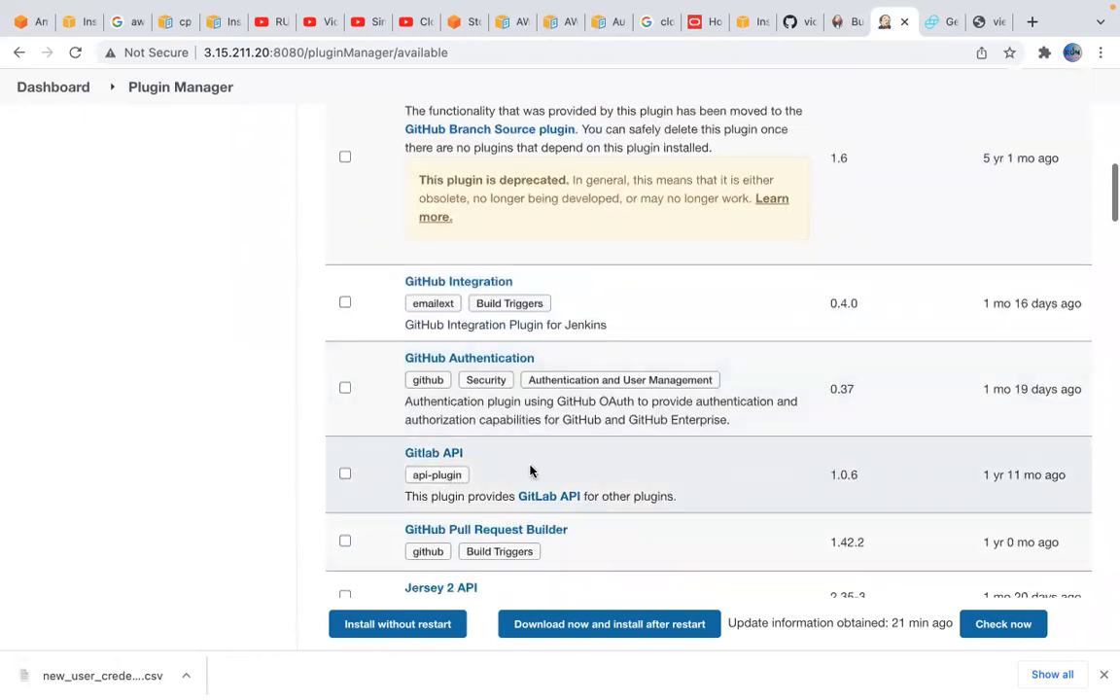
scroll(468, 440, down, 2)
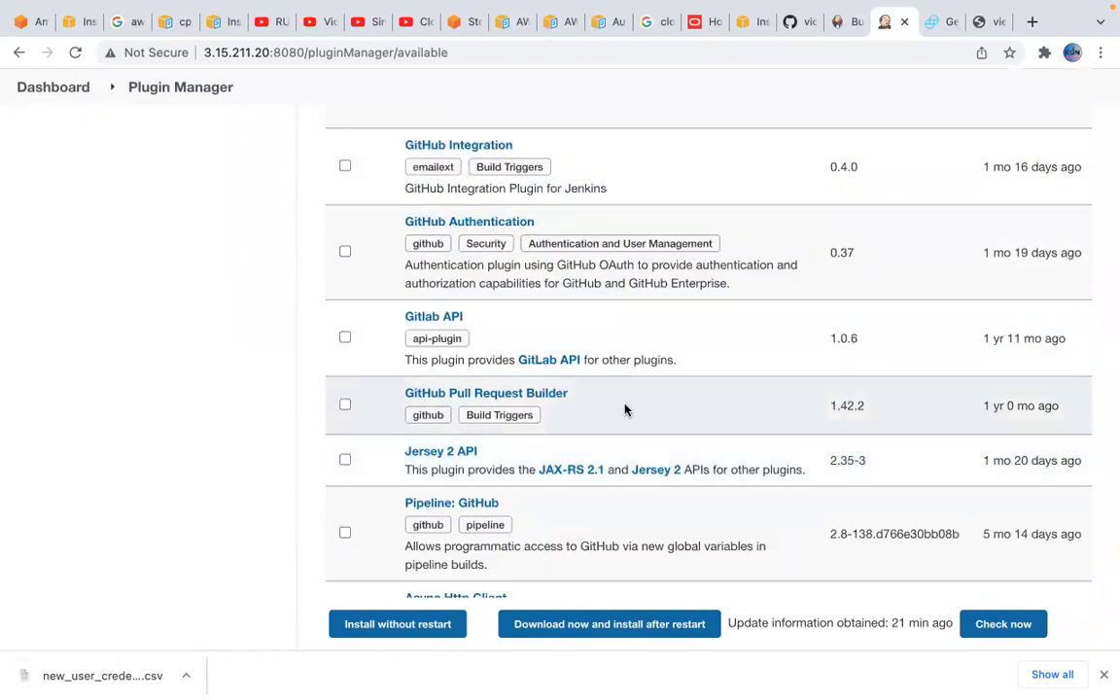
scroll(604, 498, down, 1)
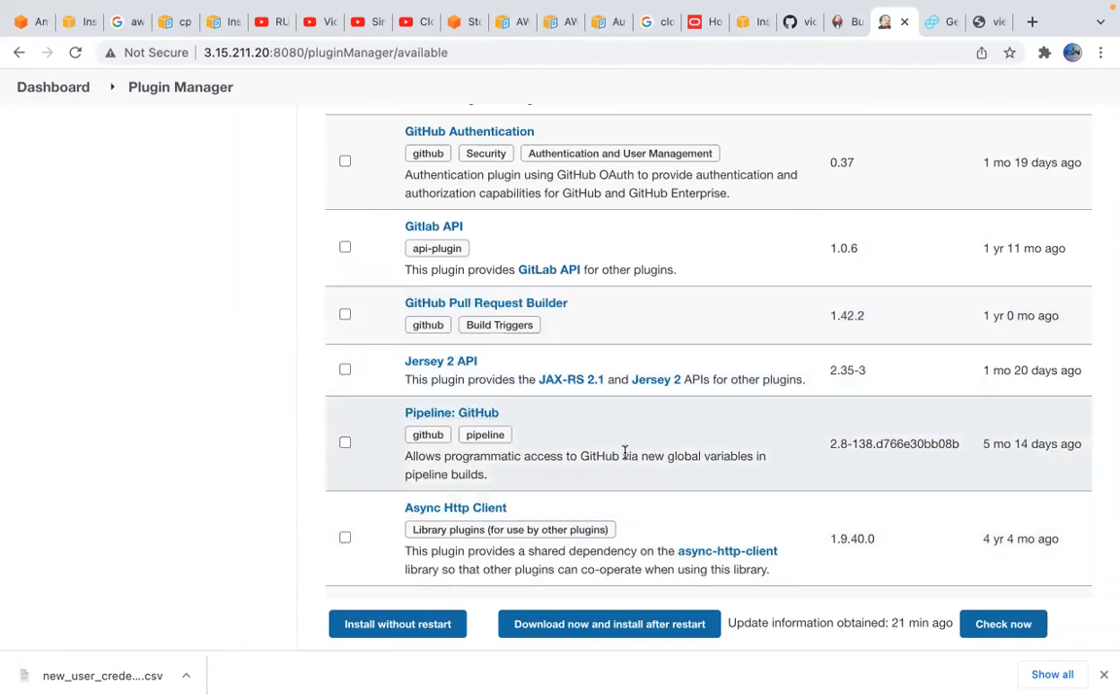
scroll(625, 452, down, 3)
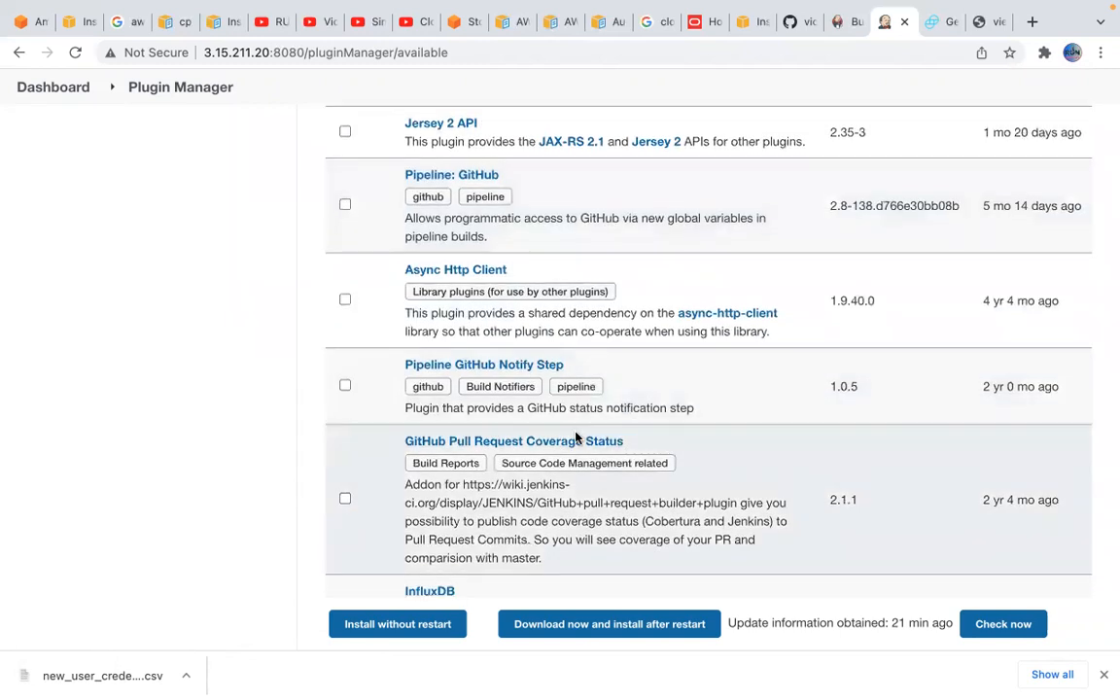
scroll(573, 428, down, 2)
scroll(562, 348, down, 2)
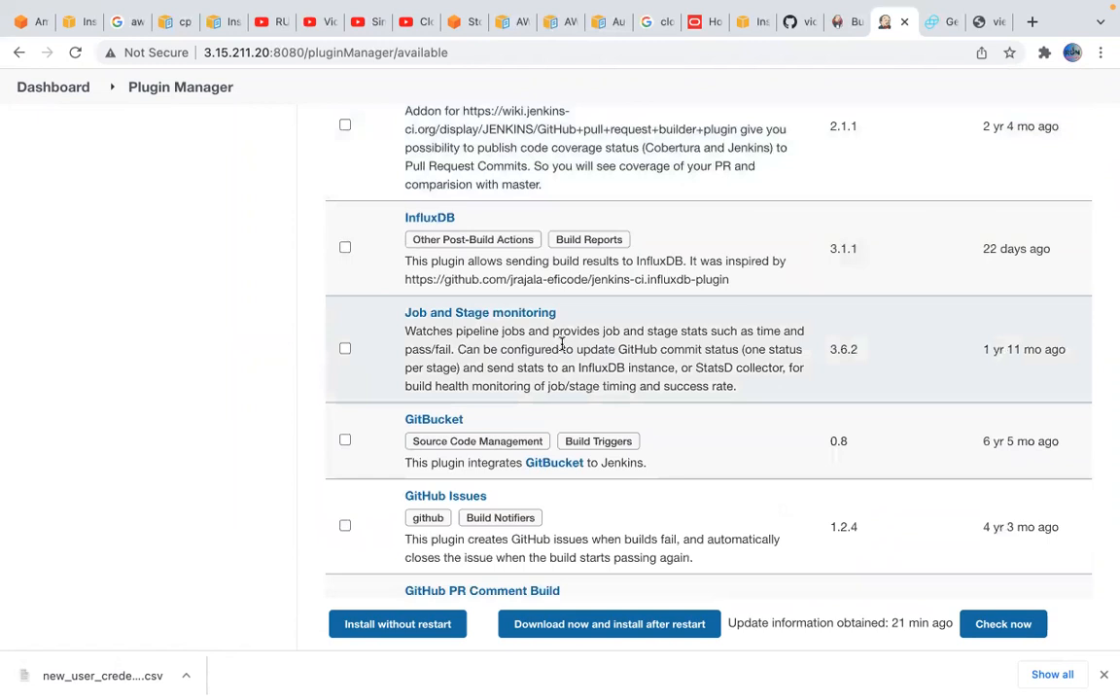
scroll(547, 417, down, 3)
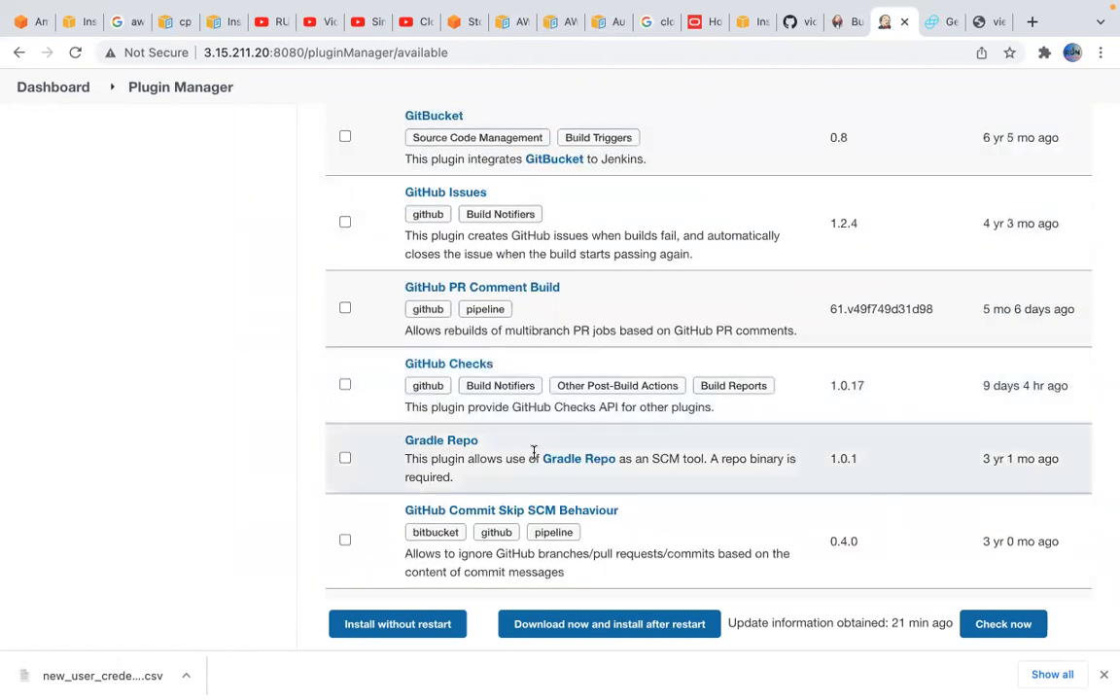
scroll(534, 452, down, 3)
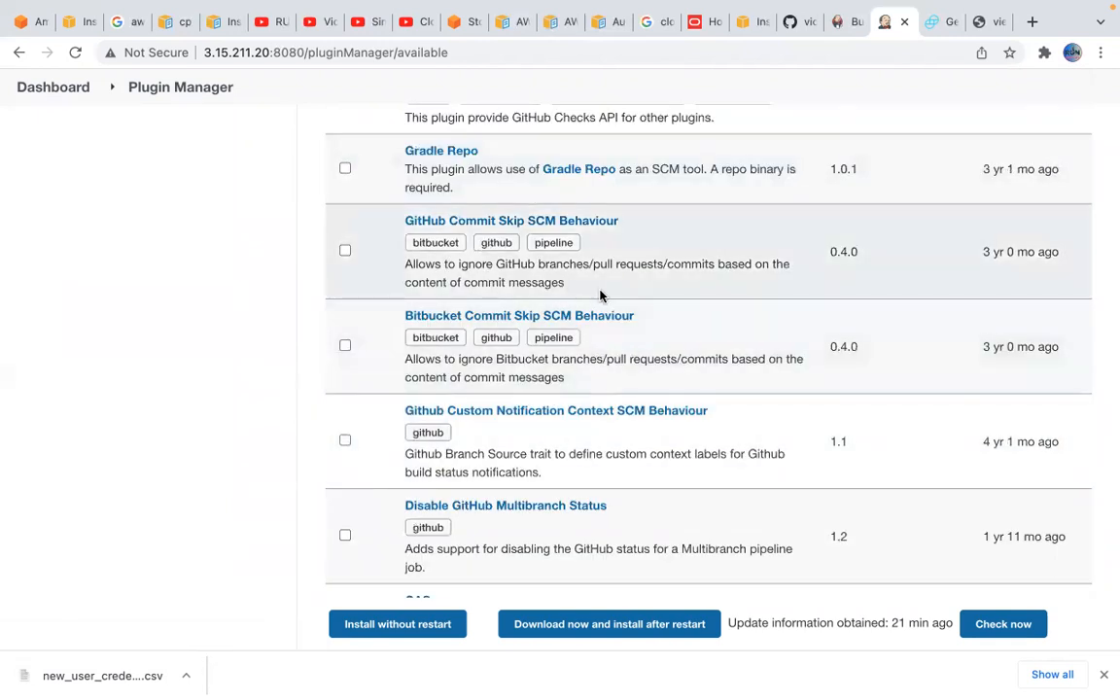
Install the Gitlab API plugin without restart and look over the installation progress list
scroll(600, 295, up, 6)
scroll(600, 295, up, 6)
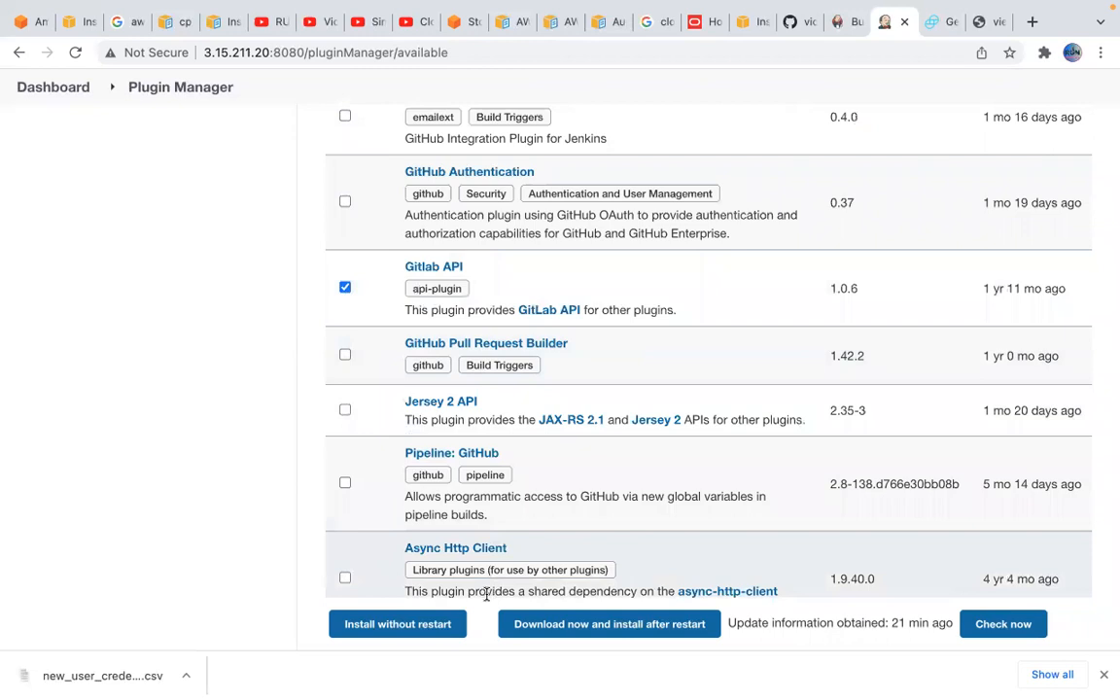
click(433, 633)
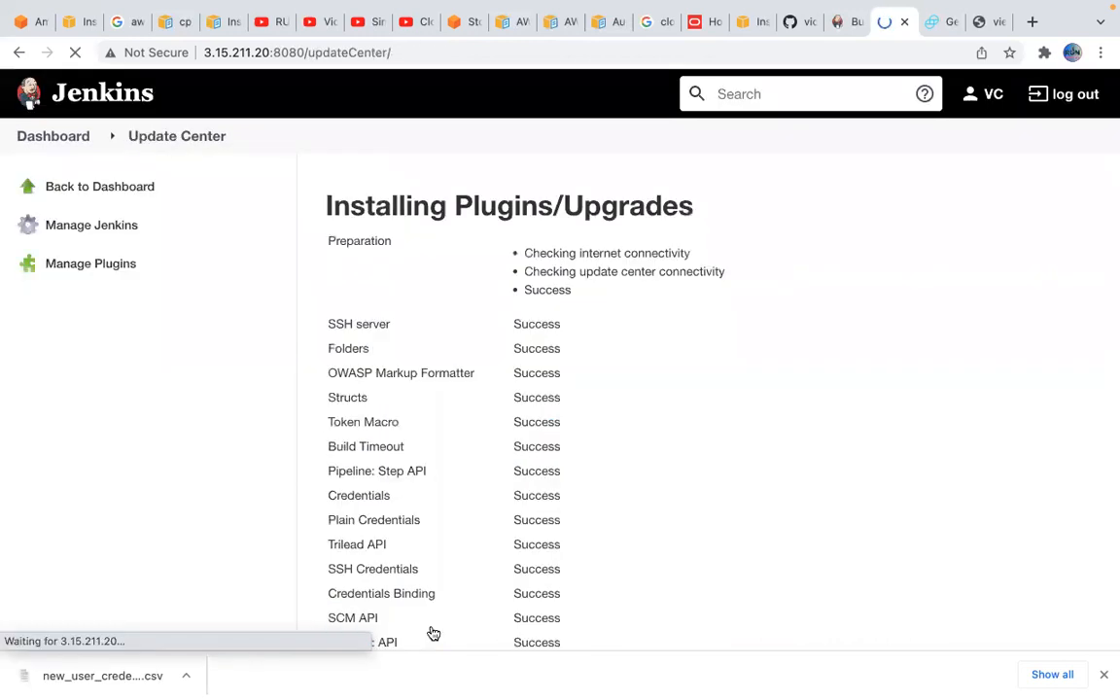
scroll(748, 578, down, 3)
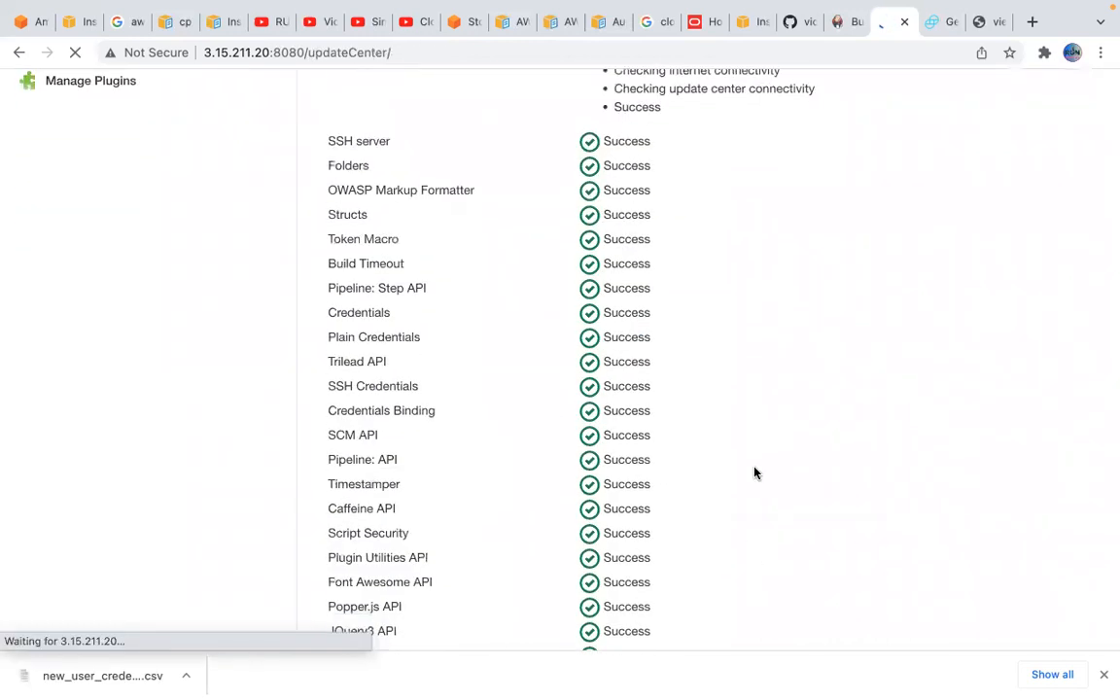
scroll(754, 473, down, 5)
scroll(715, 433, down, 3)
scroll(714, 434, up, 10)
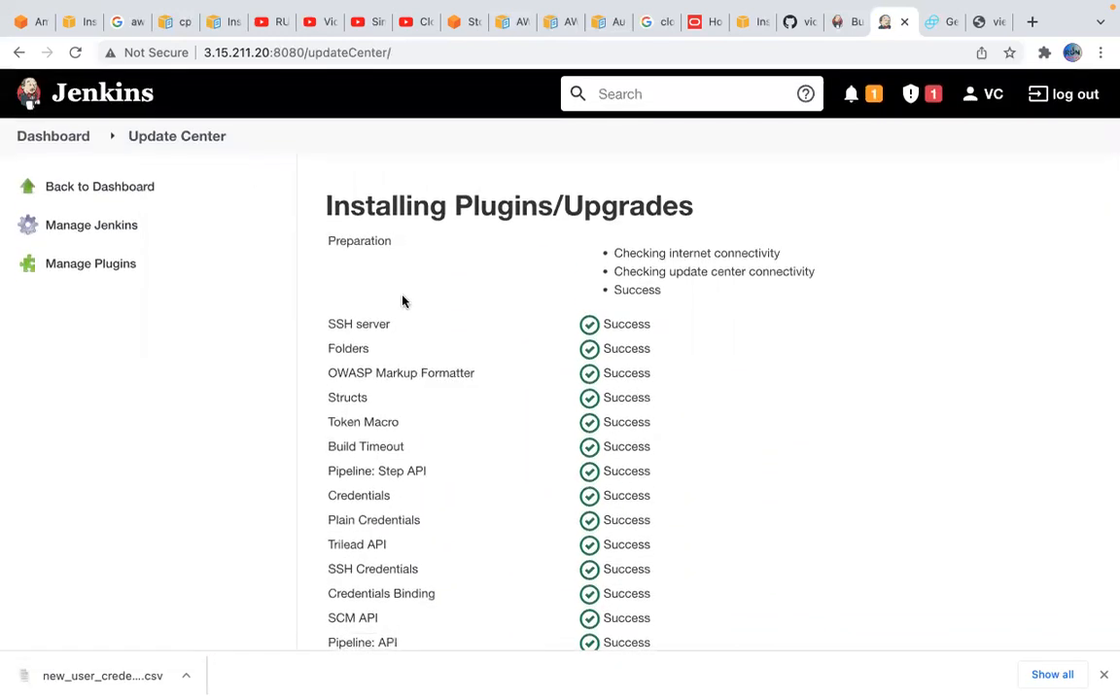
Return to Manage Jenkins and open Manage Plugins
click(73, 236)
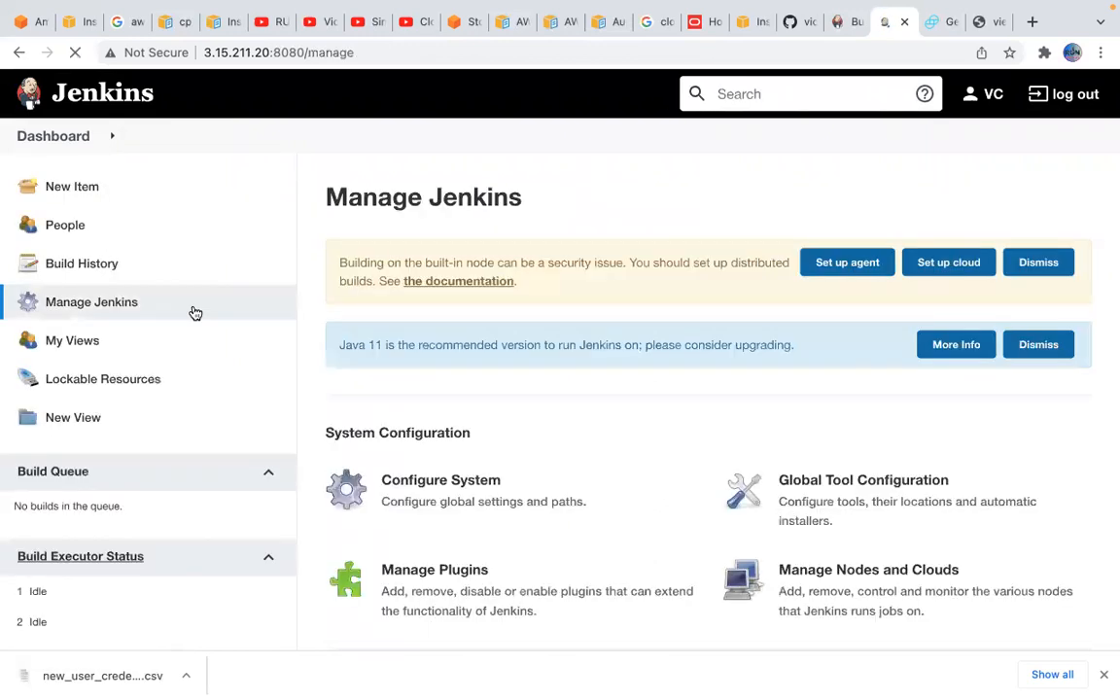
click(116, 308)
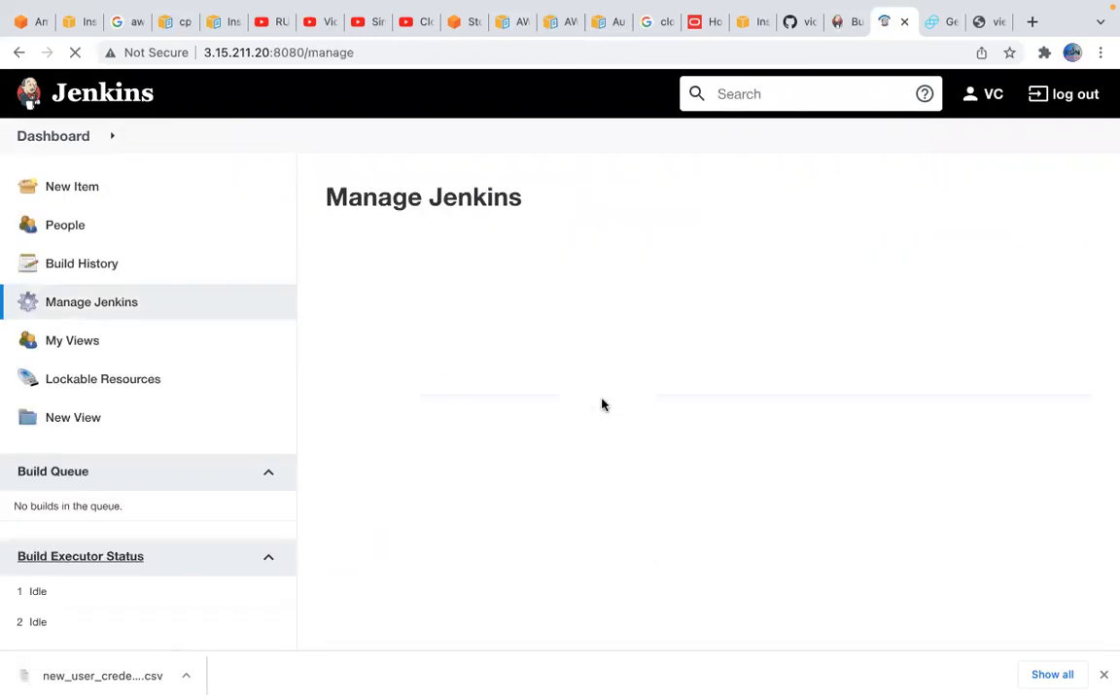
scroll(681, 484, down, 1)
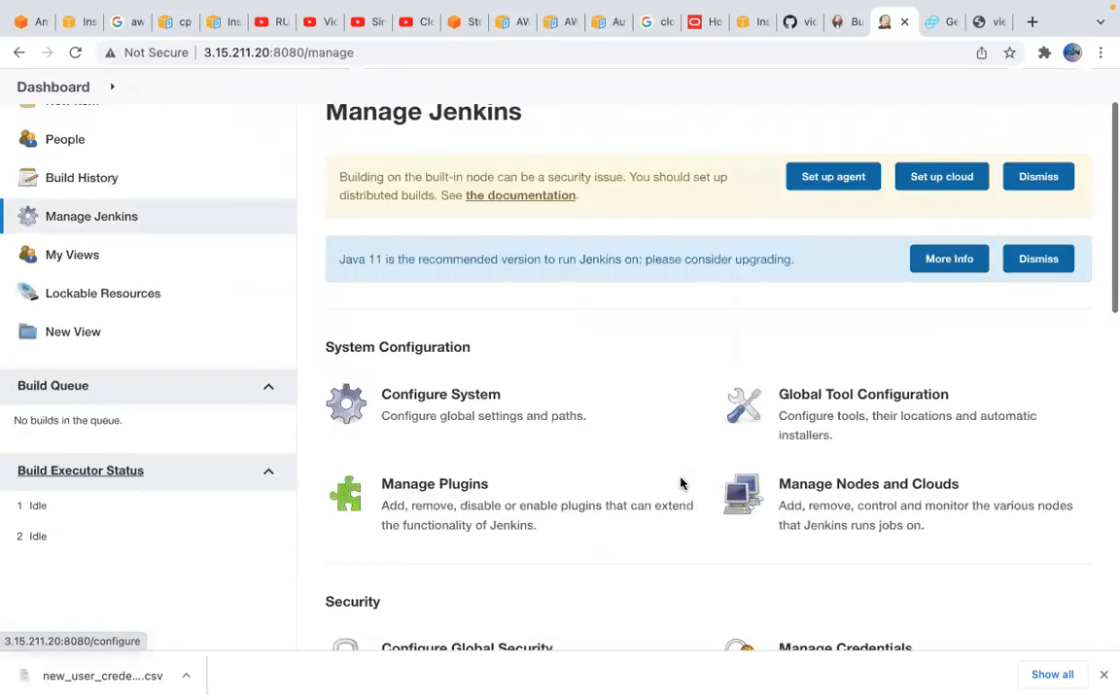
scroll(680, 483, down, 3)
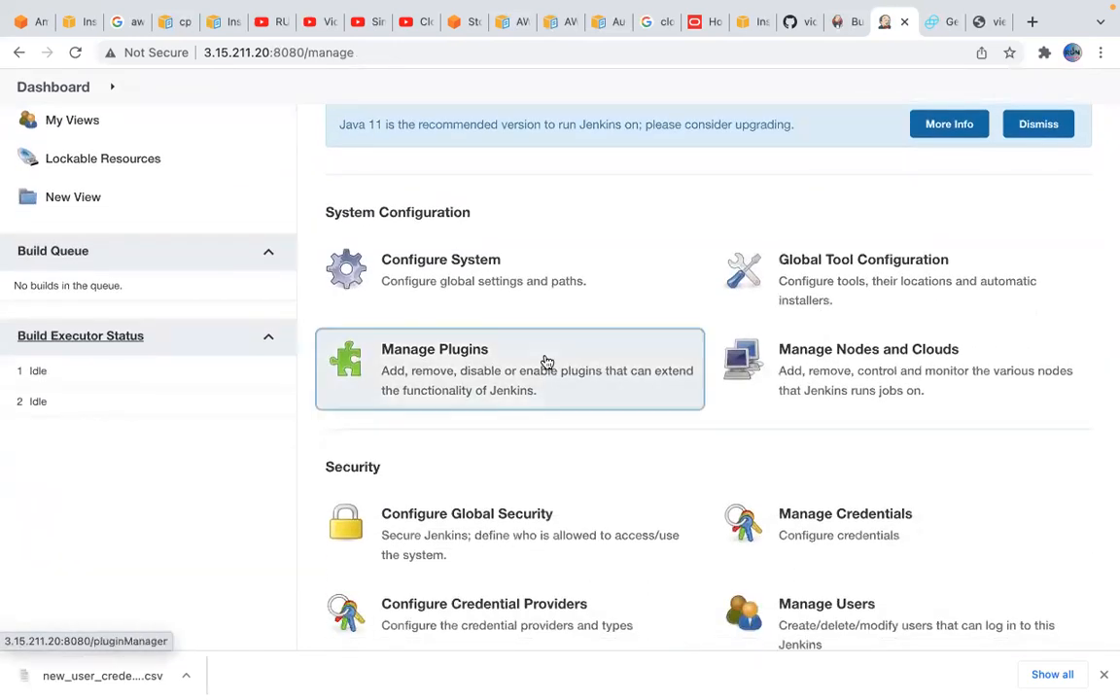
click(546, 362)
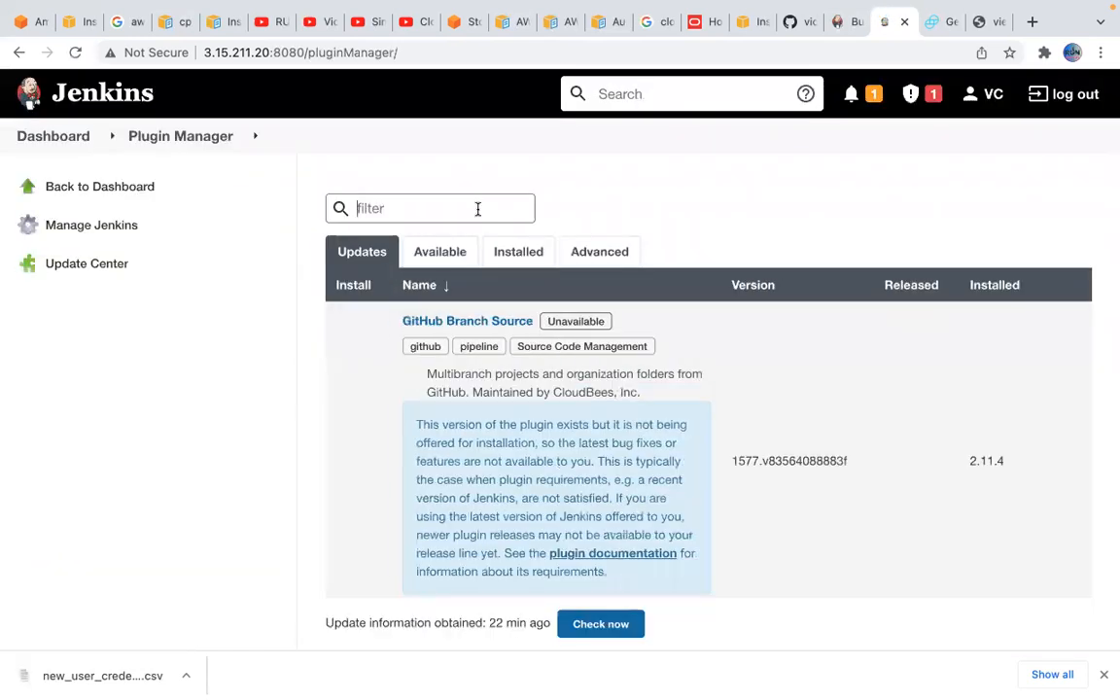
Search the available plugins for "cloudformation" and install jenkins-cloudformation-plugin without restart
click(453, 252)
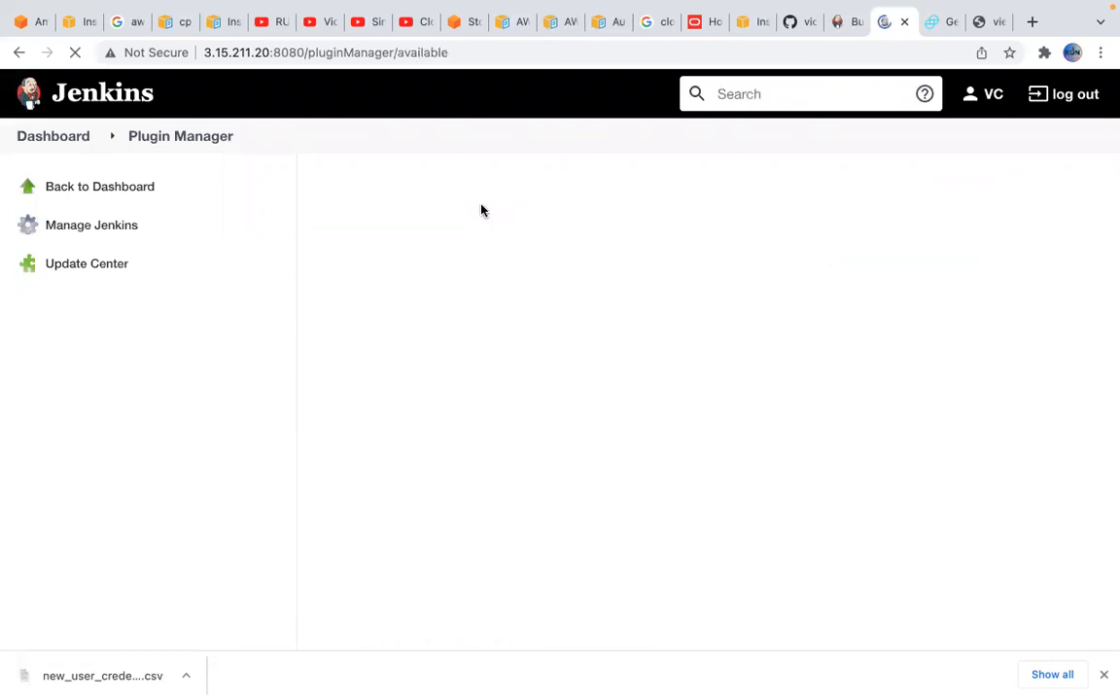
text(cl)
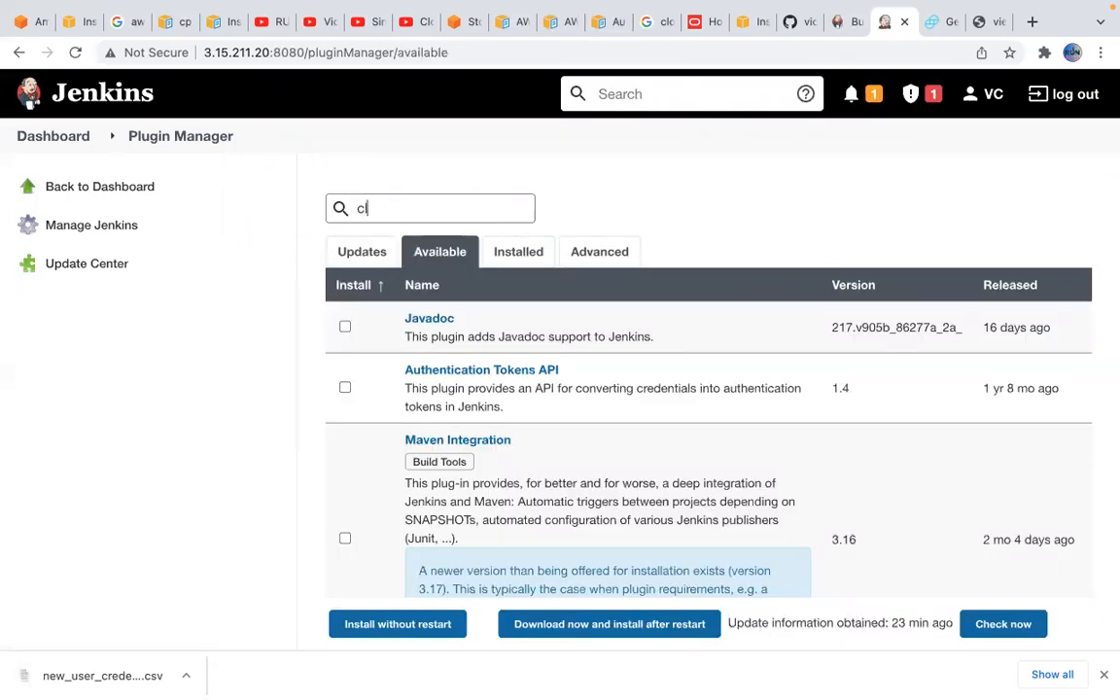
text(oudformation)
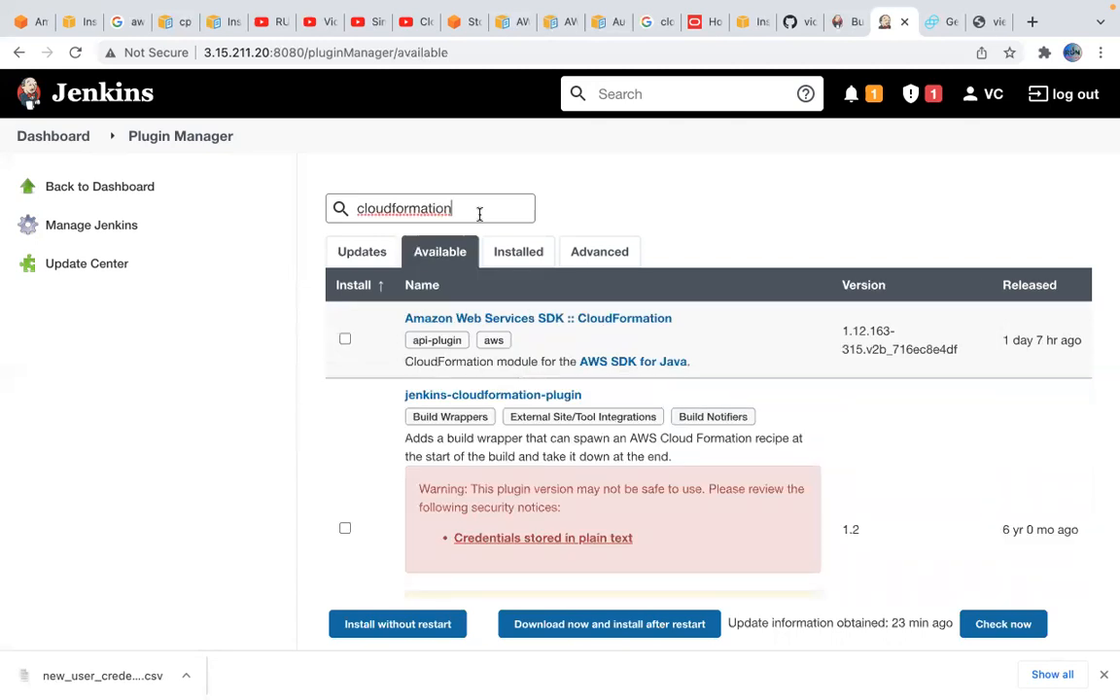
scroll(494, 422, down, 1)
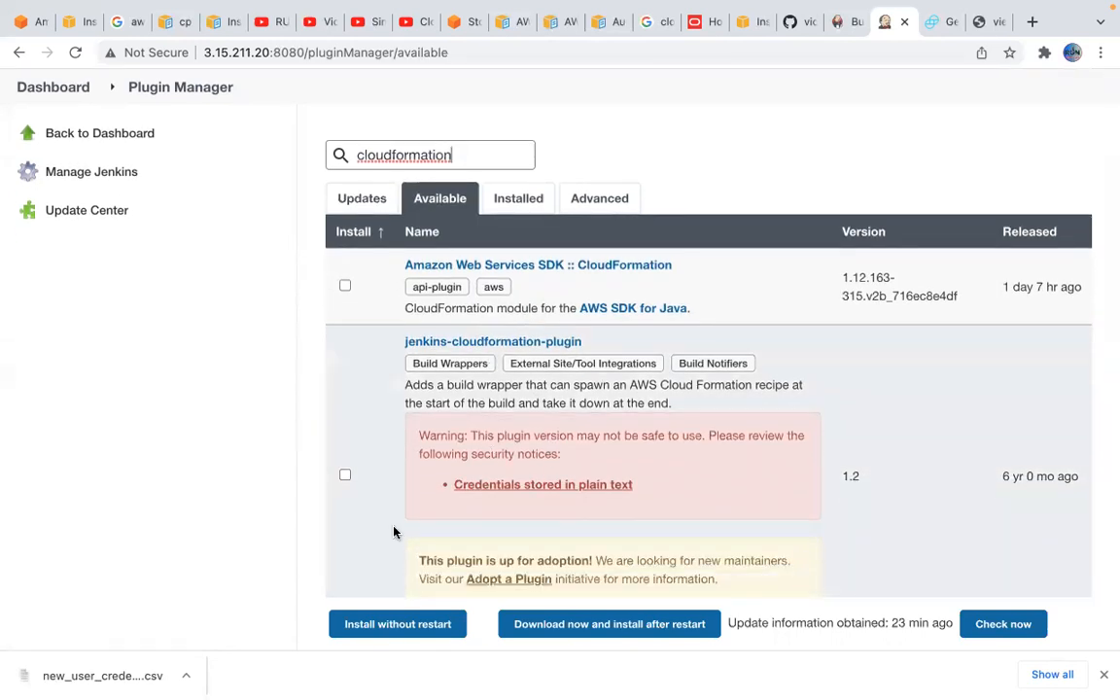
scroll(394, 532, down, 1)
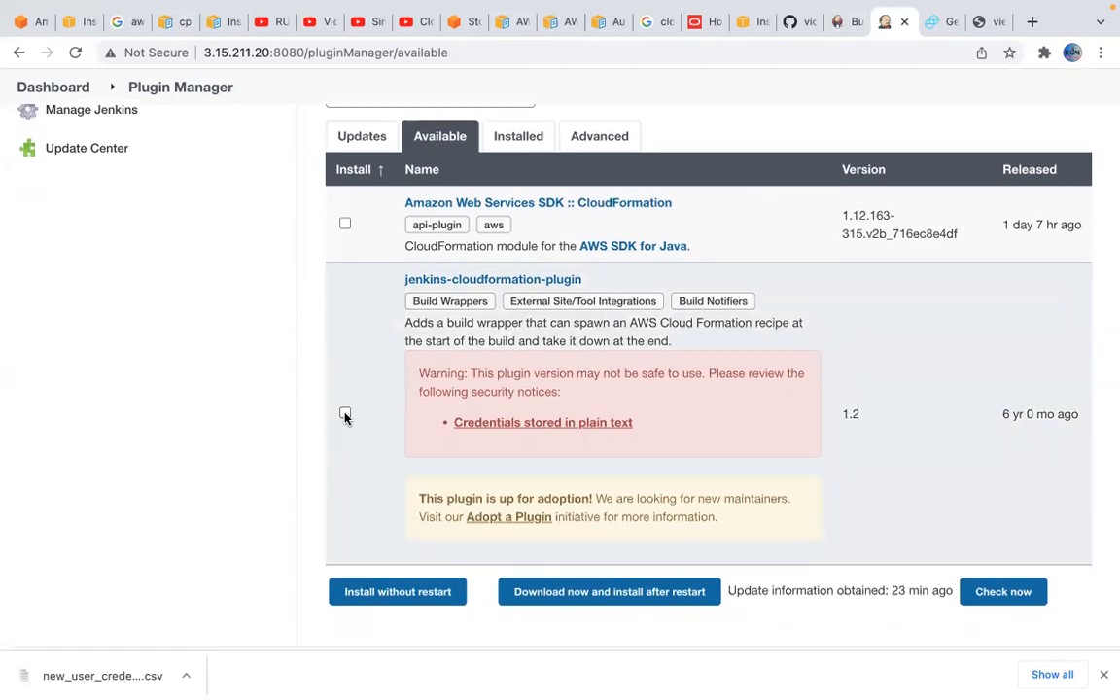
click(345, 414)
click(419, 592)
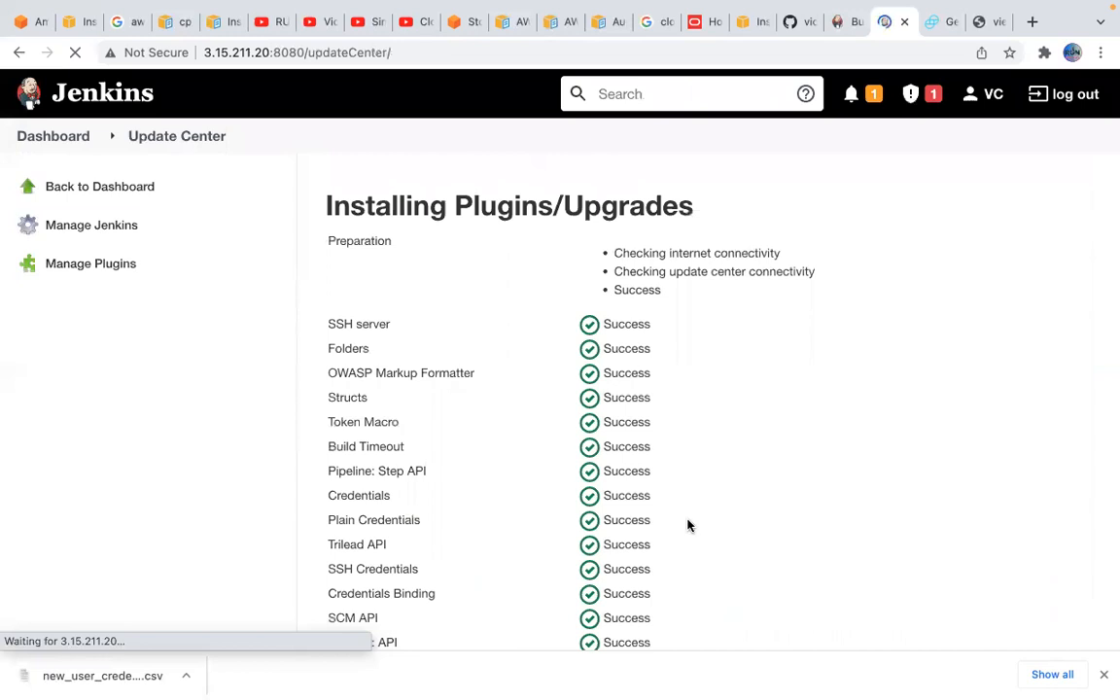
Check the installation status list down to the jenkins-cloudformation-plugin entry and the restart option
scroll(732, 518, down, 10)
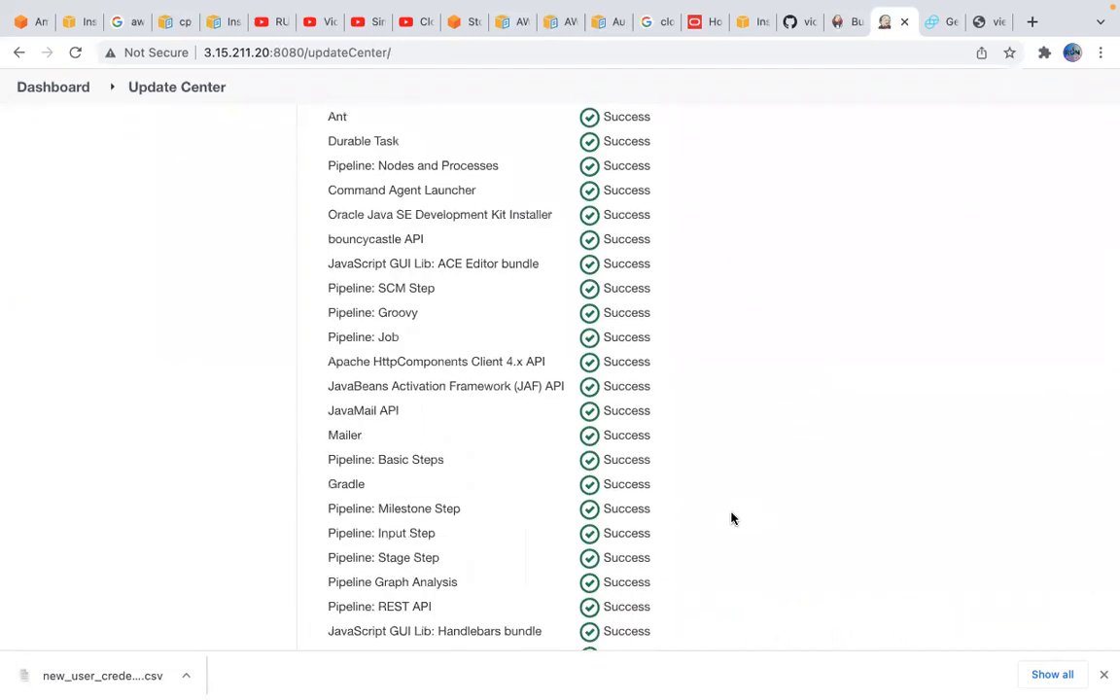
scroll(732, 518, down, 10)
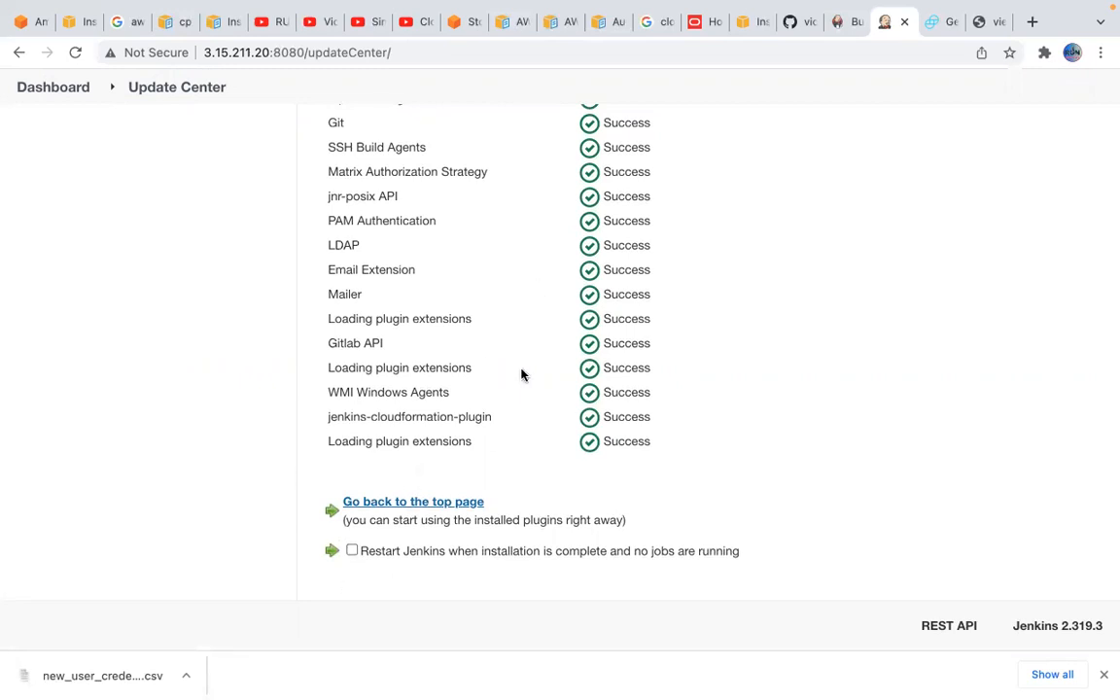
scroll(521, 374, up, 1)
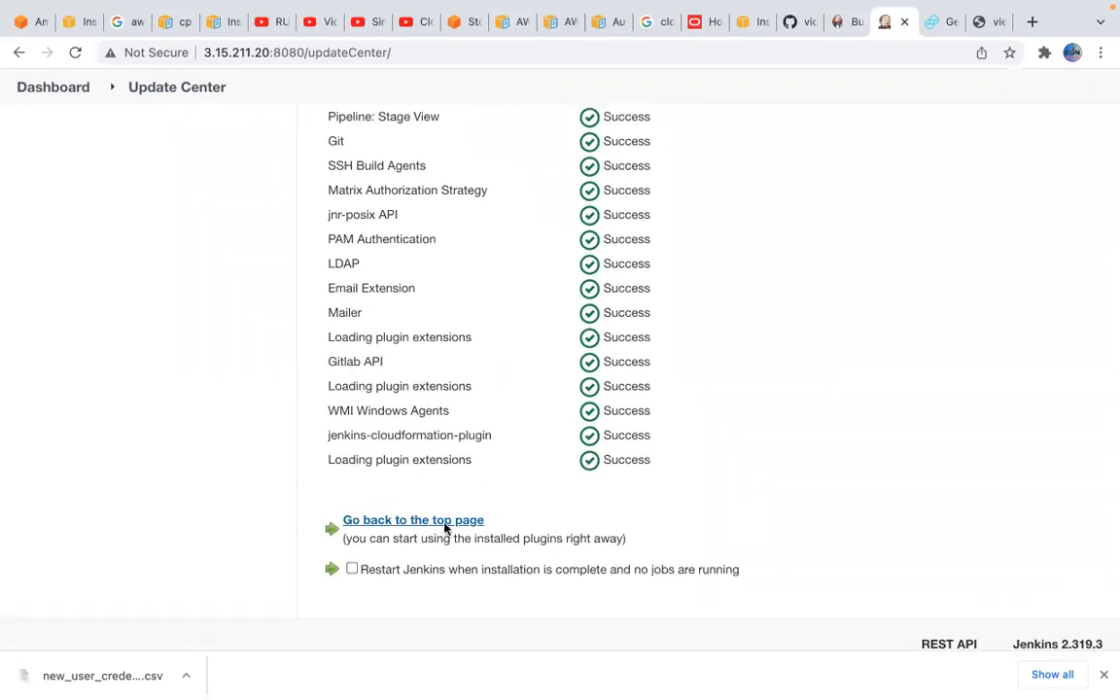
scroll(460, 412, up, 10)
scroll(460, 412, up, 15)
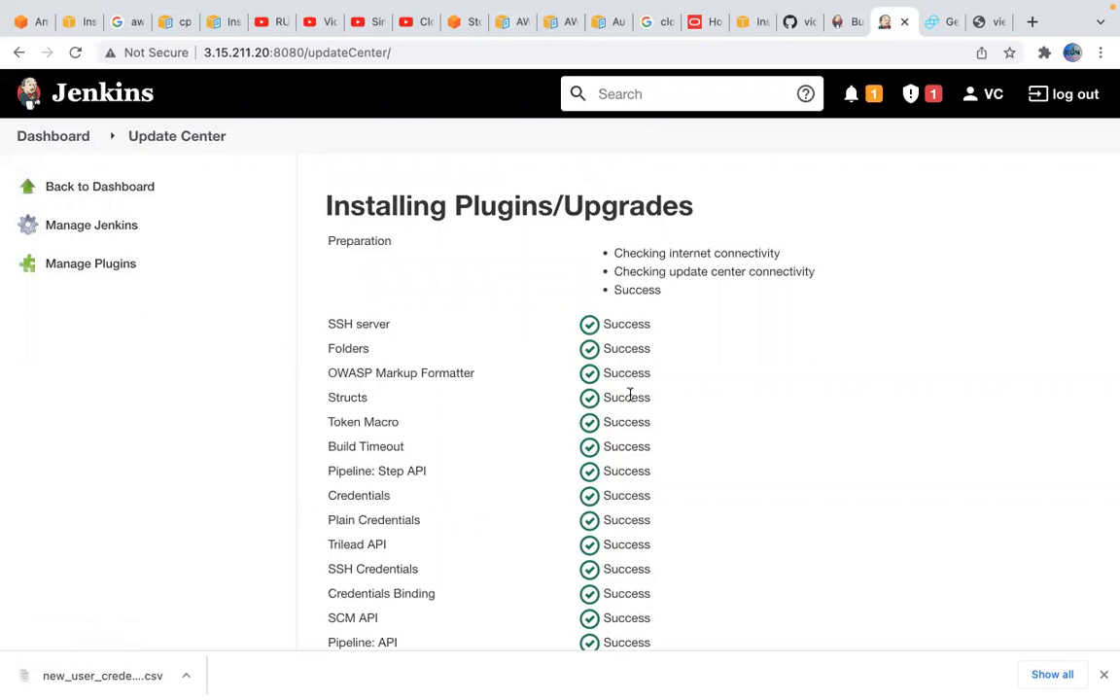
Go back through Manage Jenkins to the plugin manager and show the available plugins
click(110, 232)
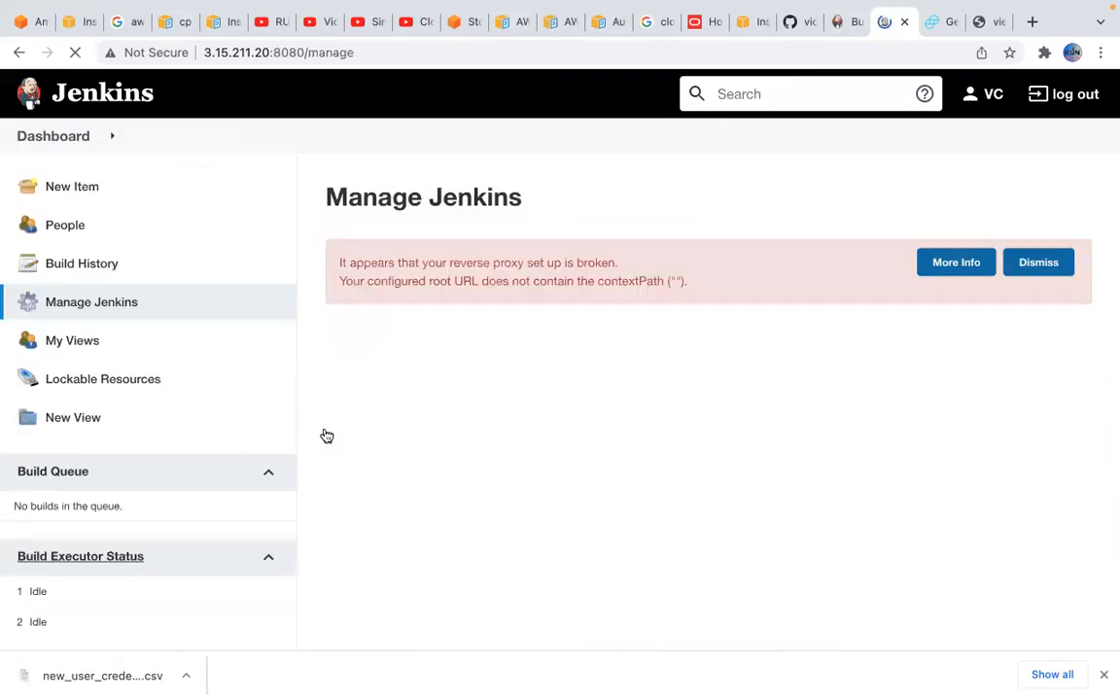
scroll(597, 522, down, 2)
scroll(597, 522, down, 1)
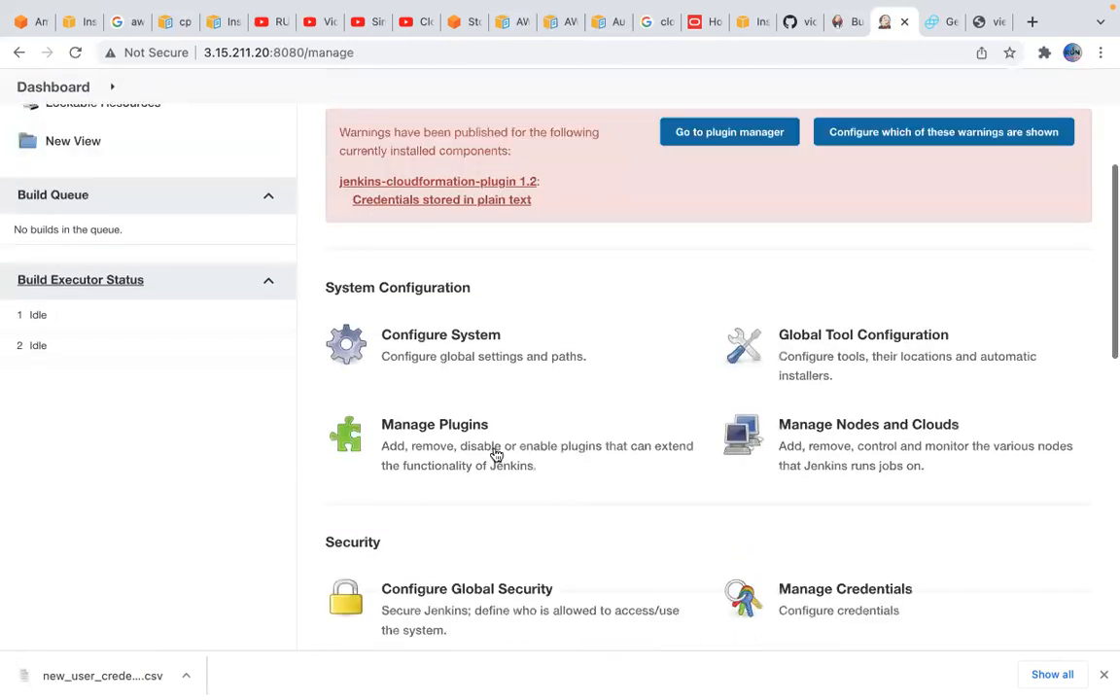
click(495, 455)
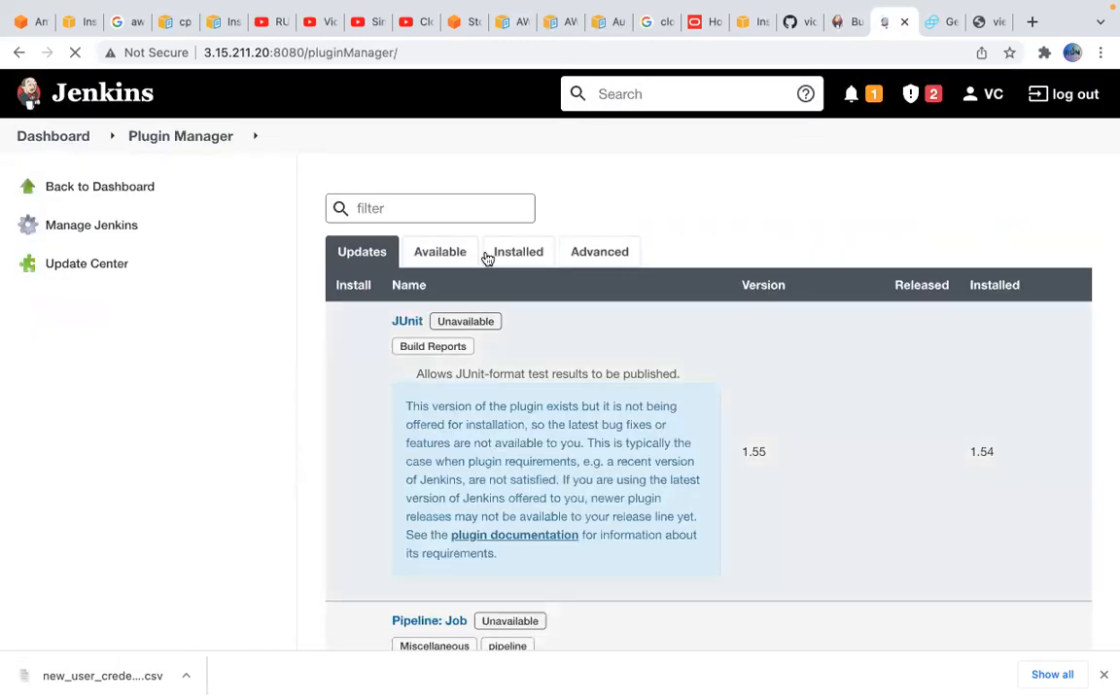
click(443, 252)
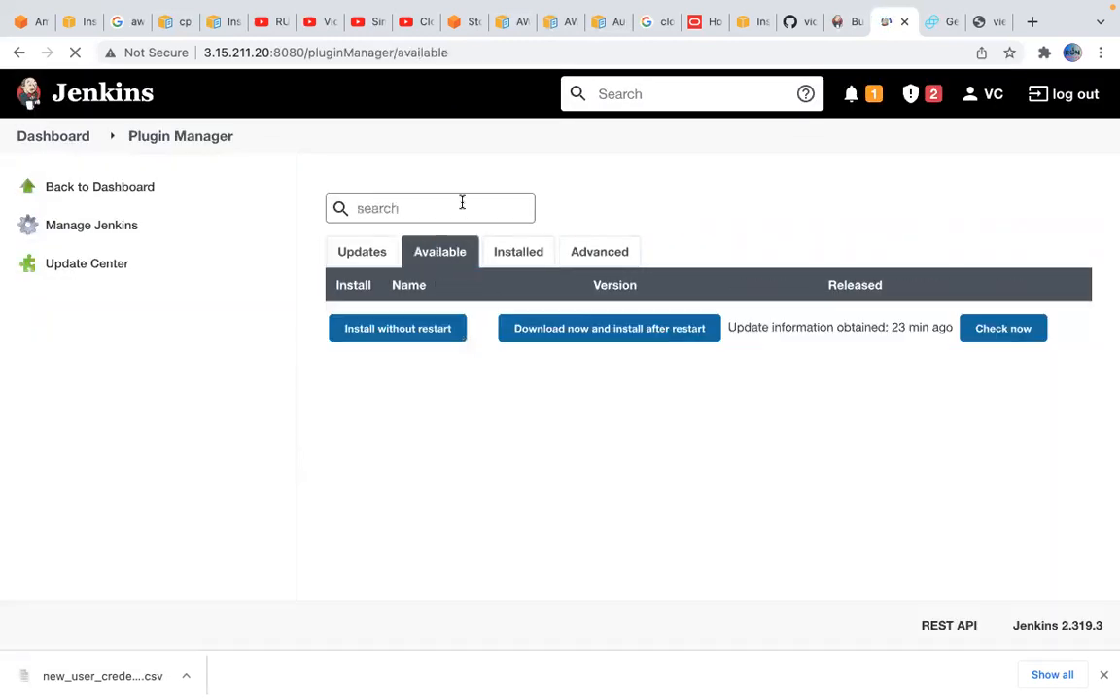
Search the available plugins for "aws" and look through the AWS SDK, Amazon EC2, S3 and ECR plugins
click(463, 204)
text(awscli)
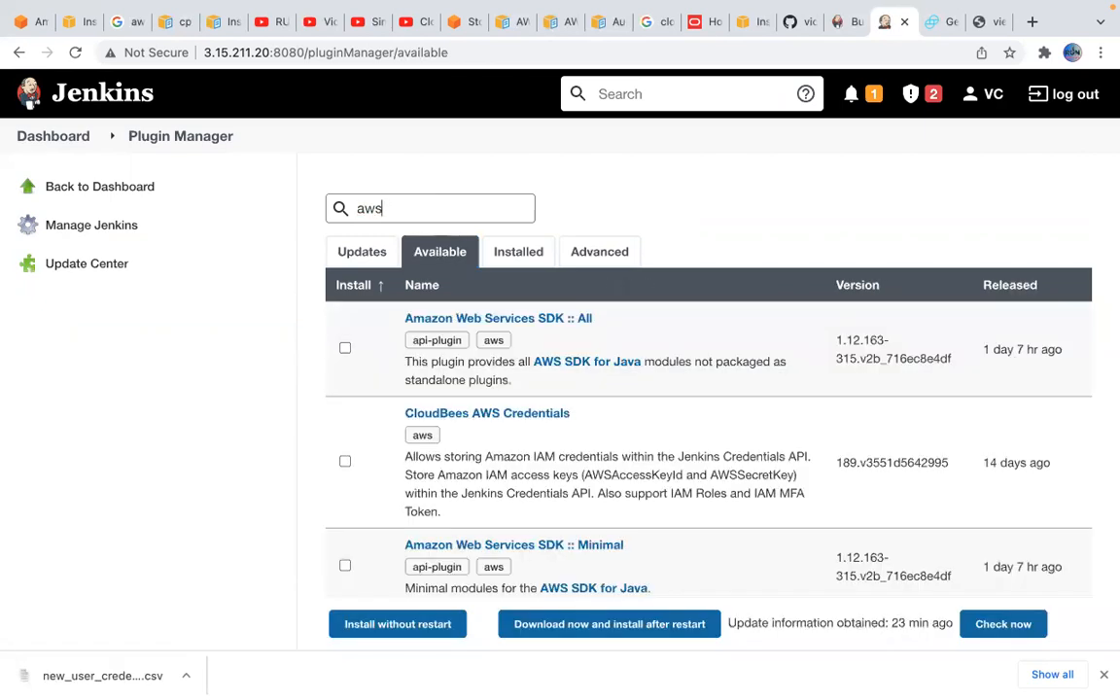
scroll(627, 500, down, 3)
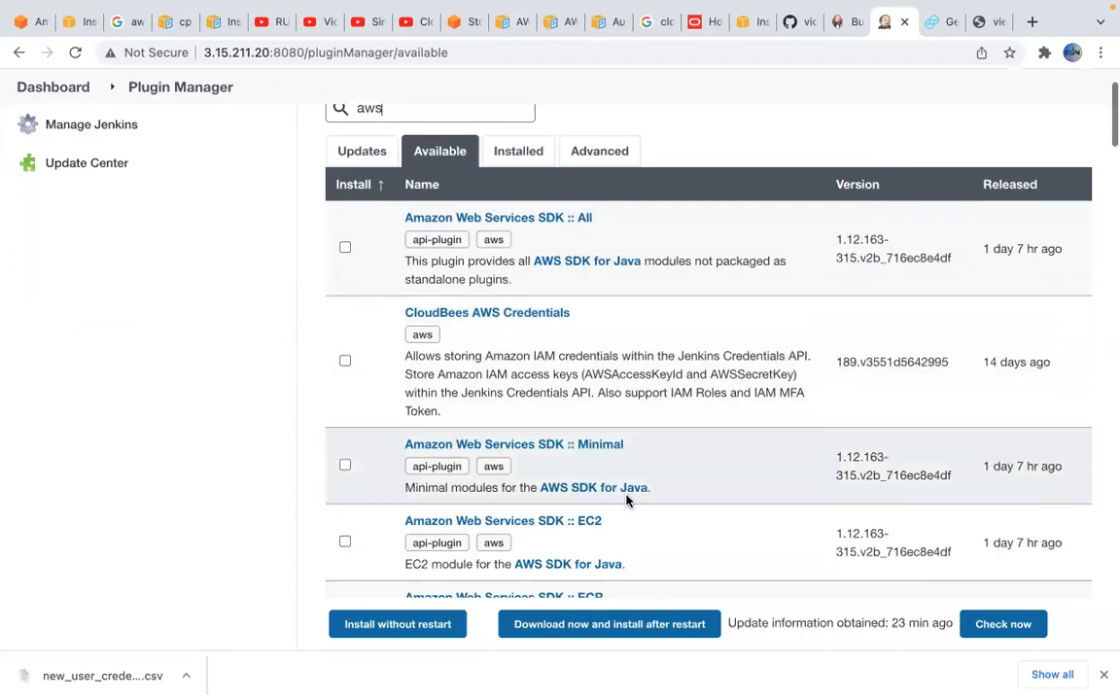
scroll(628, 500, down, 3)
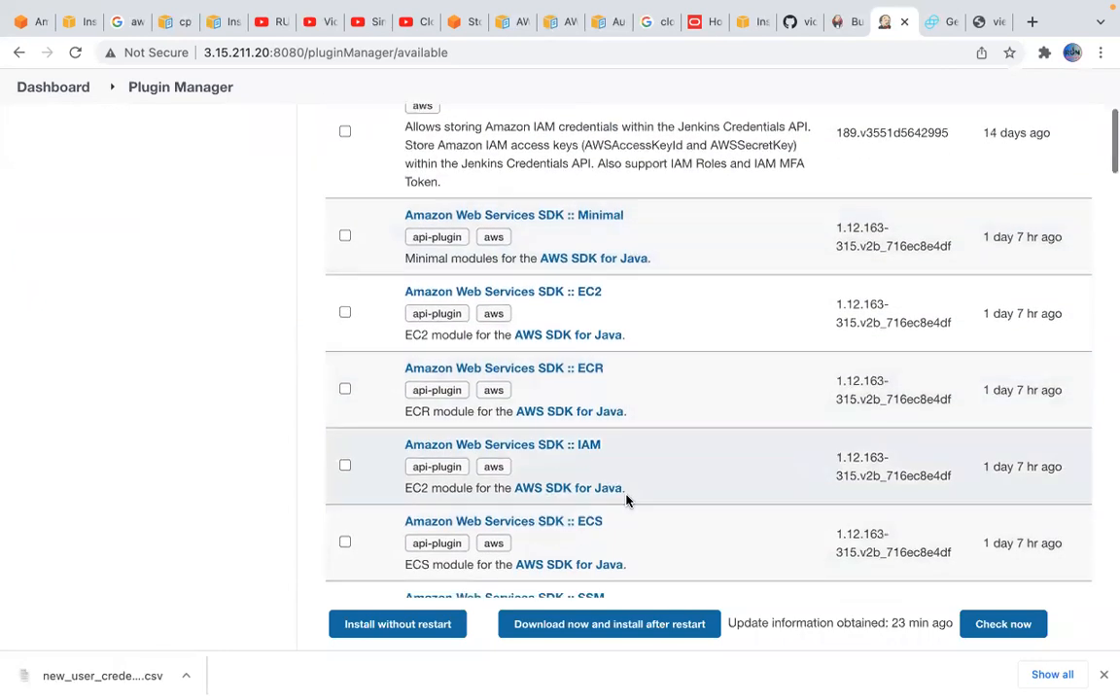
scroll(627, 500, down, 4)
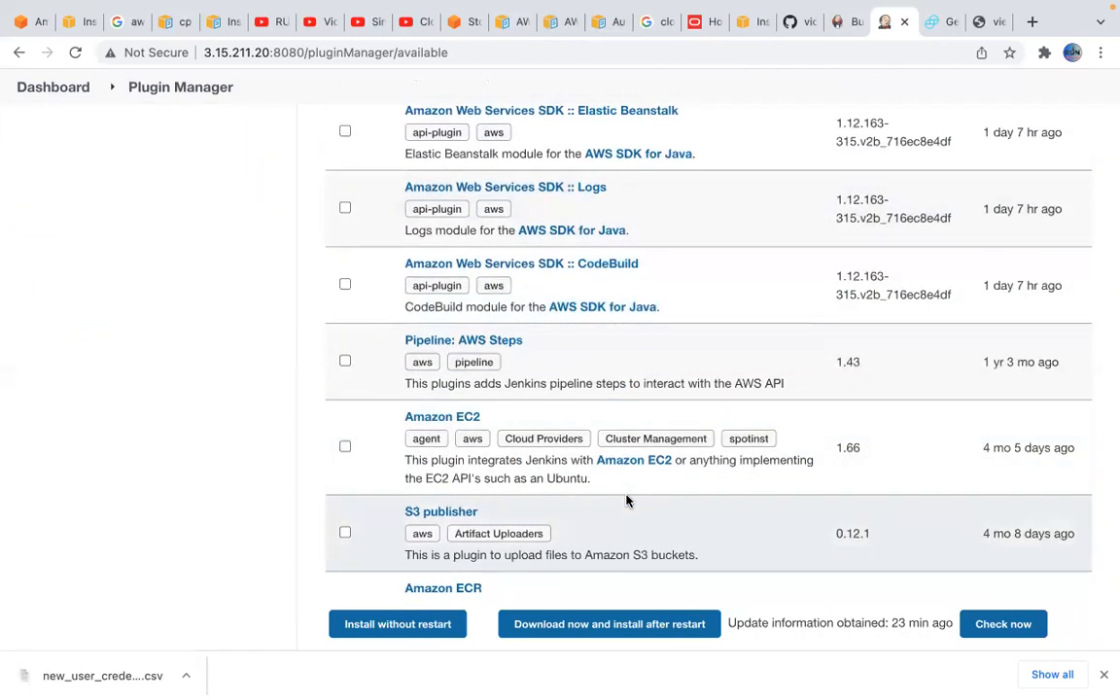
scroll(555, 428, down, 1)
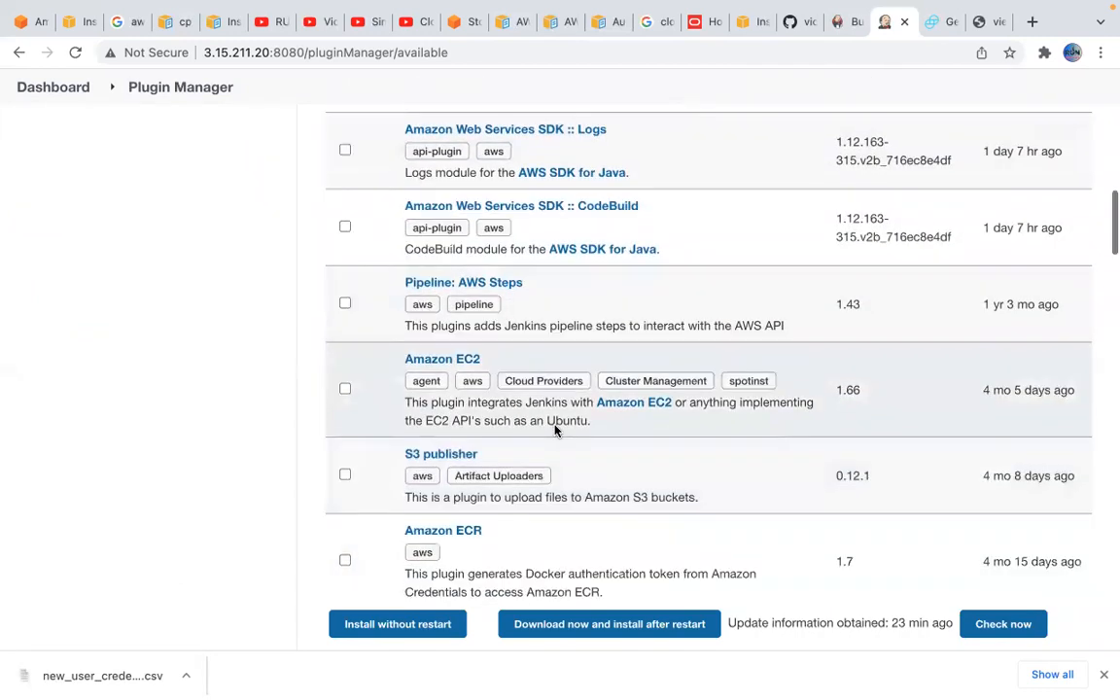
scroll(544, 291, up, 9)
scroll(543, 303, up, 3)
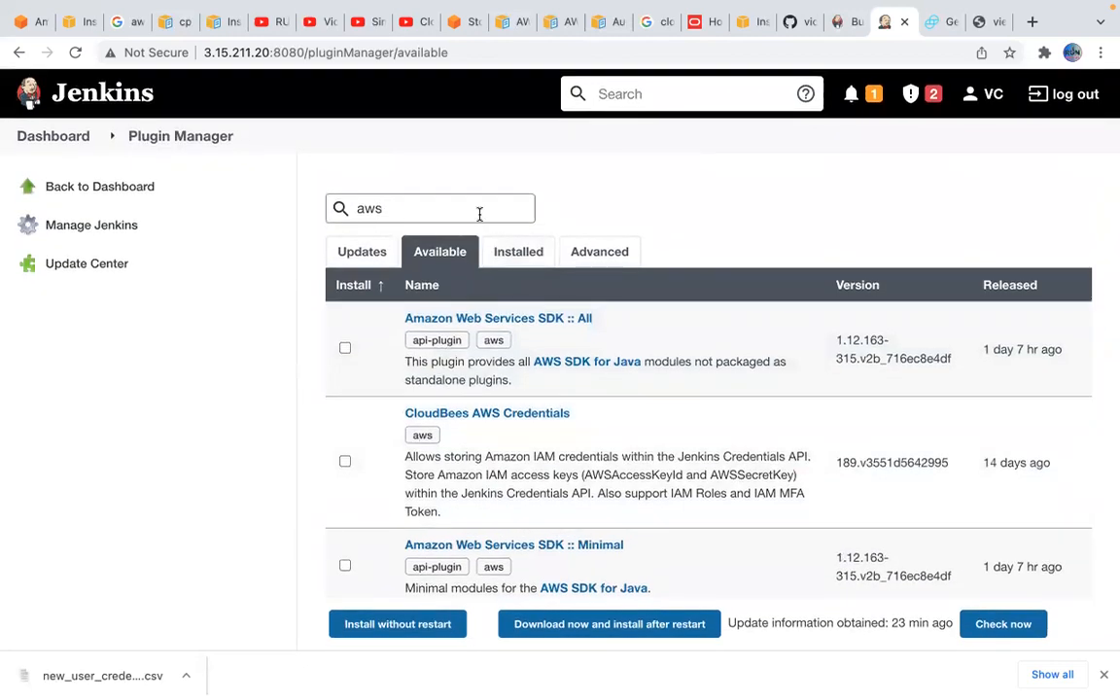
Search the available plugins for "codebuil" and install AWS CodeBuild without restart
key(BackSpace)
key(BackSpace)
text(code buil)
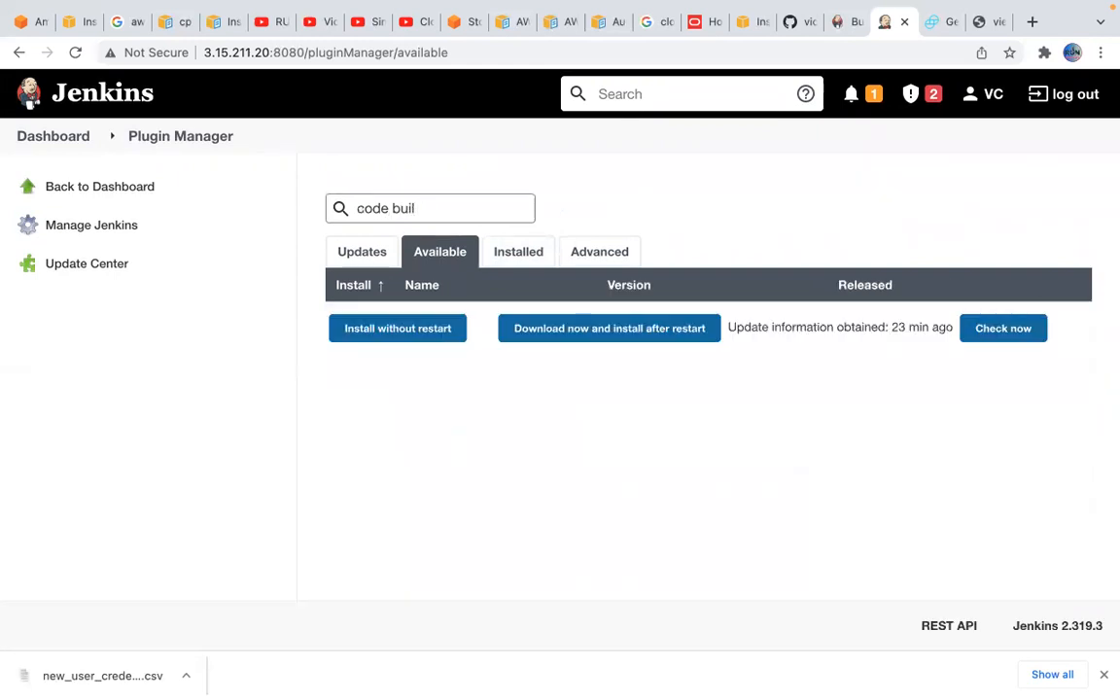
key(BackSpace)
key(BackSpace)
key(BackSpace)
key(BackSpace)
key(BackSpace)
text(buil)
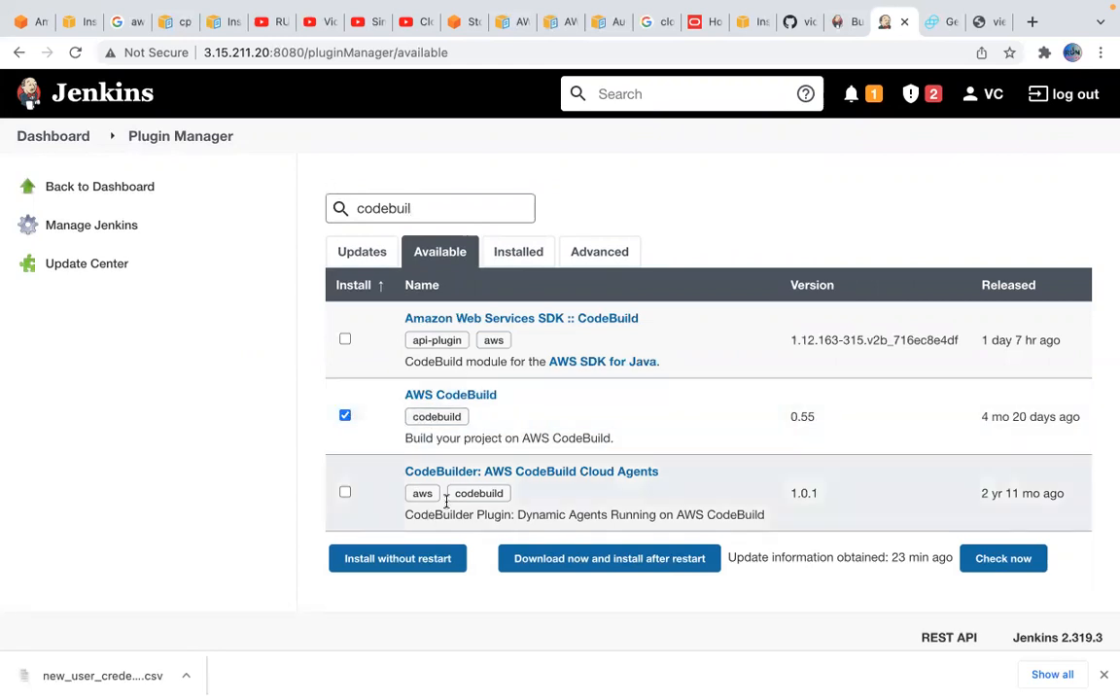
click(412, 561)
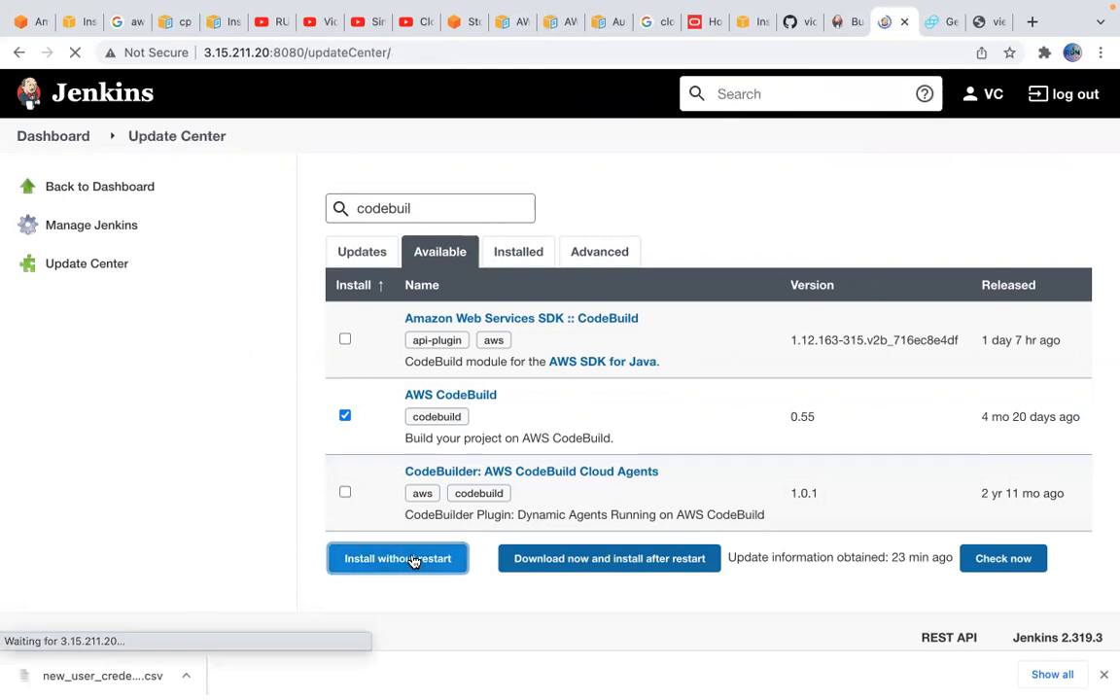
Switch to the Terminal SSH session, clear it and restart the Jenkins service with sudo systemctl restart jenkins
mouse_move(670, 688)
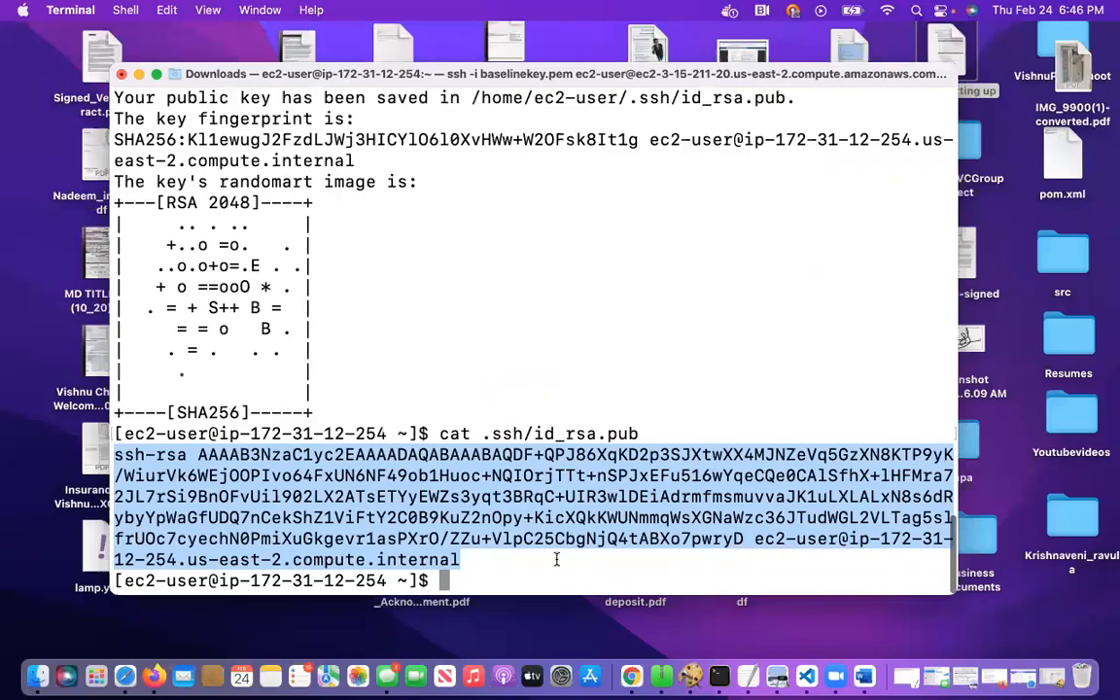
text(clear)
key(Return)
text(sudo system)
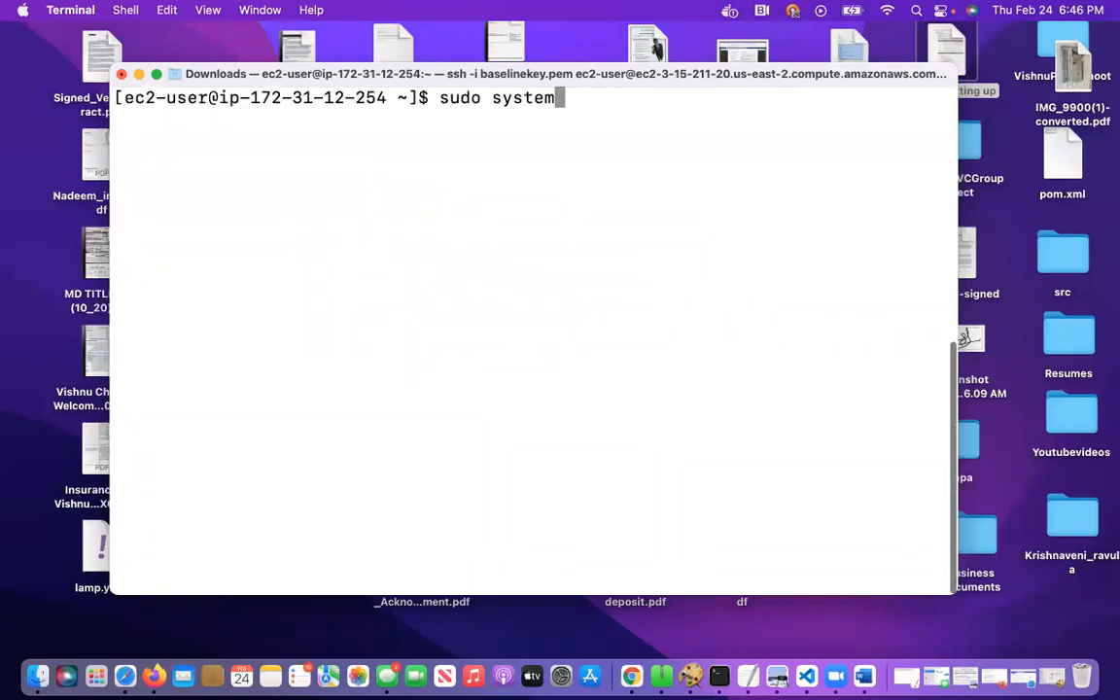
text(ctl resta)
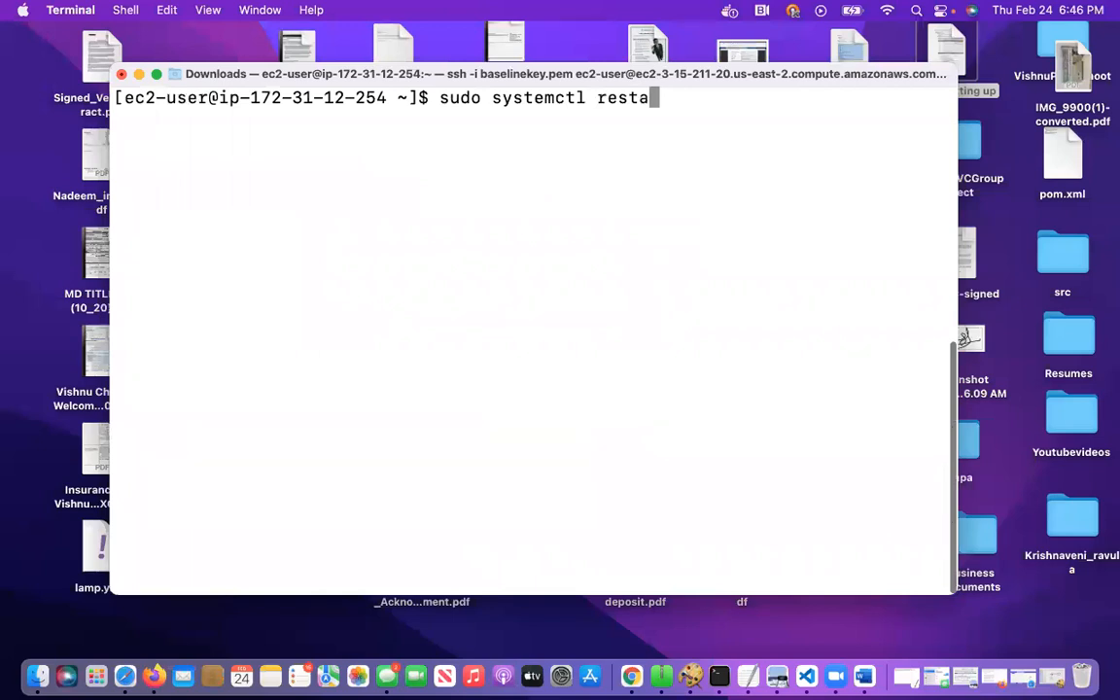
text(rt jenkins)
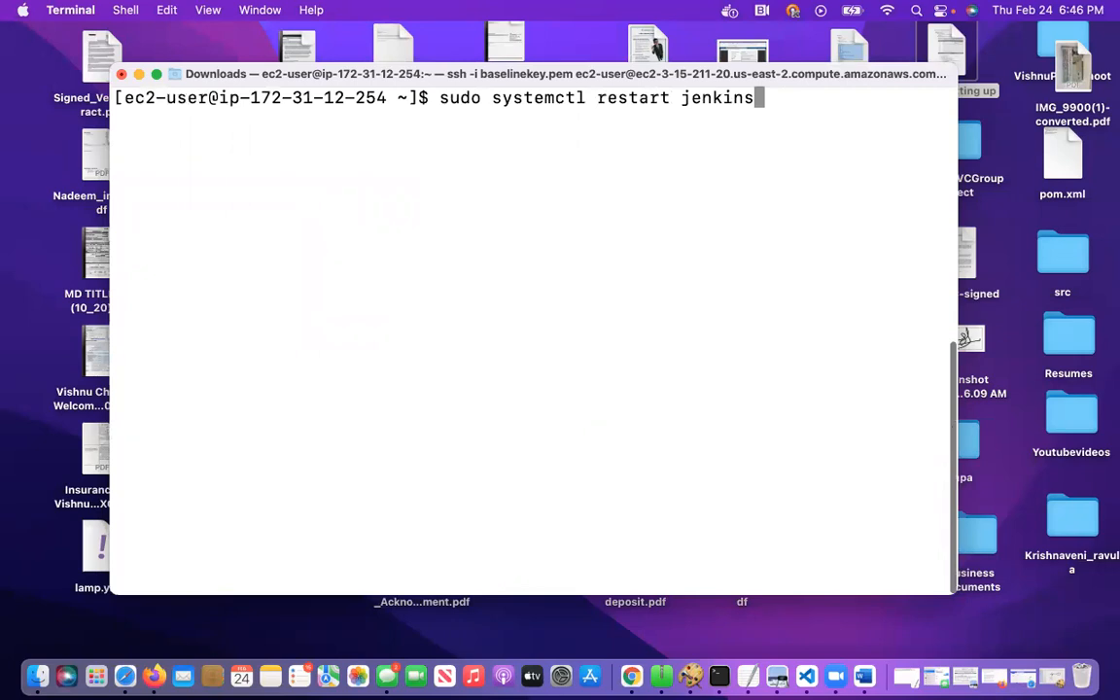
key(Return)
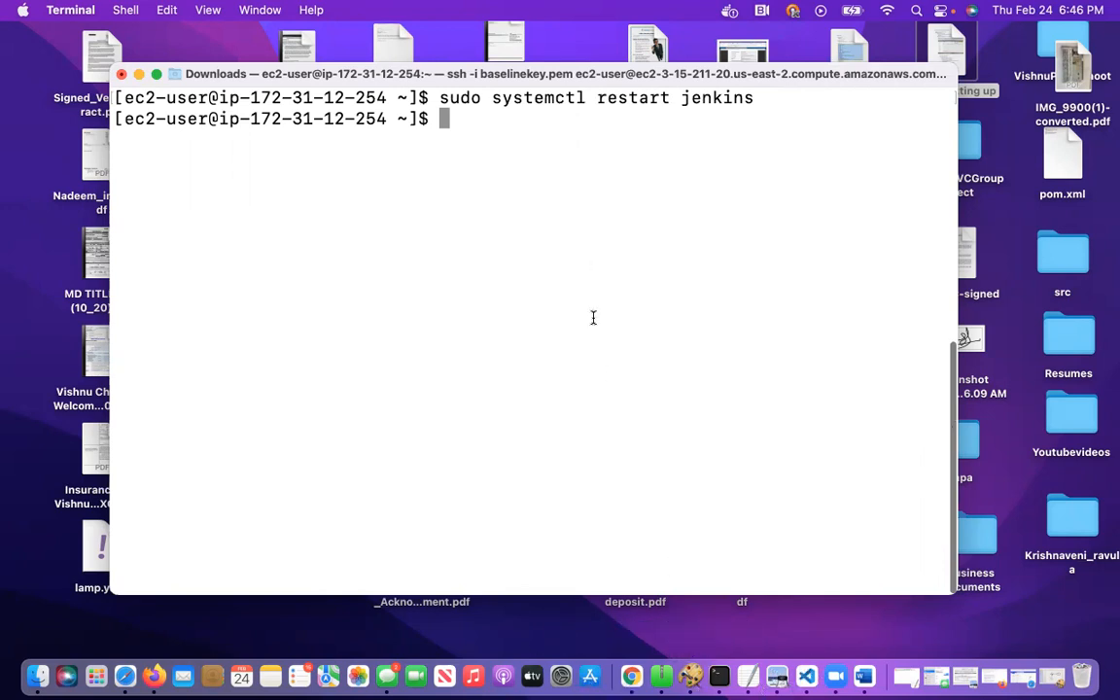
Check the Jenkins service by running sudo systemctl status jenkins
key(Up)
key(Left)
key(Left)
key(Left)
key(Left)
key(Left)
key(Left)
key(Left)
key(Left)
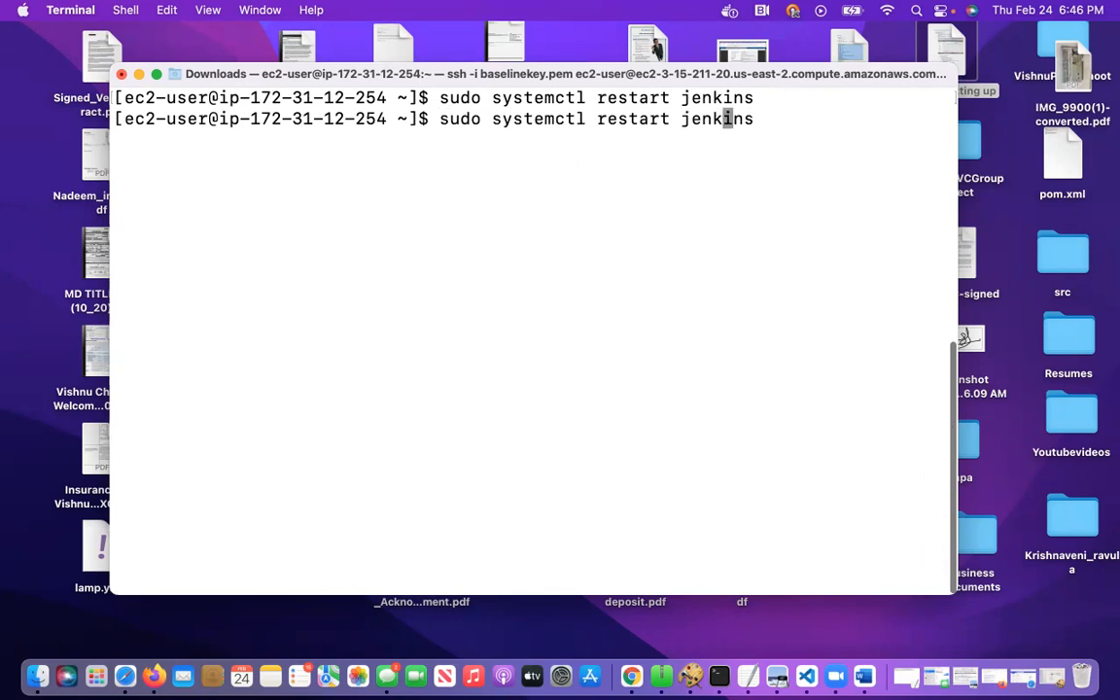
key(BackSpace)
key(BackSpace)
key(BackSpace)
key(BackSpace)
key(BackSpace)
key(BackSpace)
key(BackSpace)
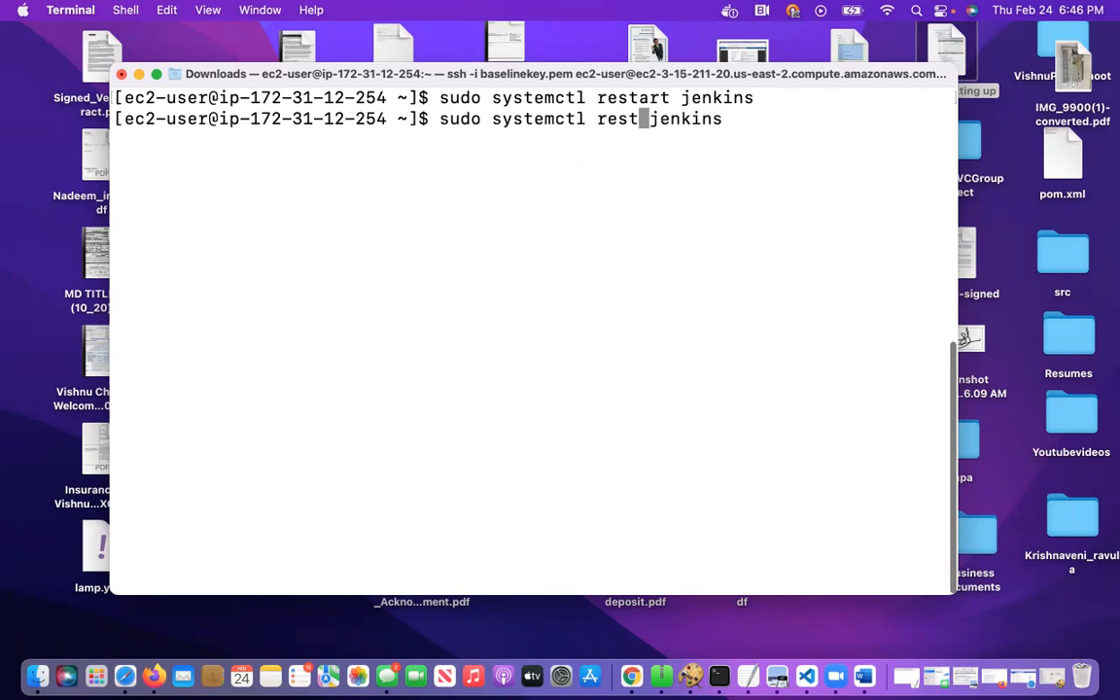
text(status)
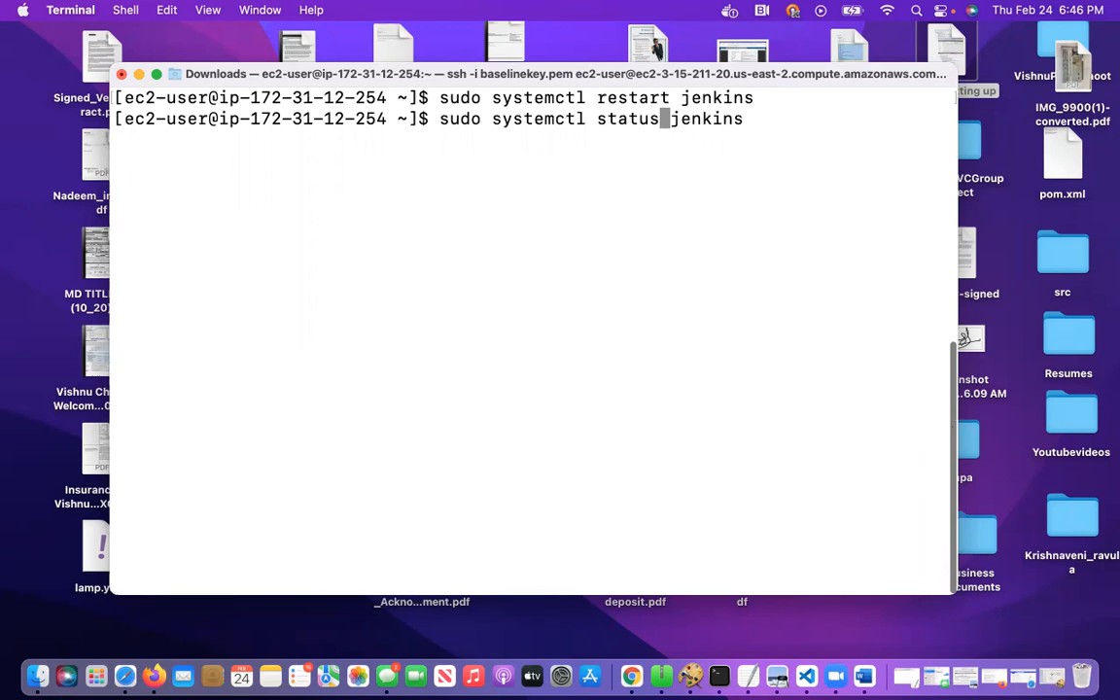
key(Return)
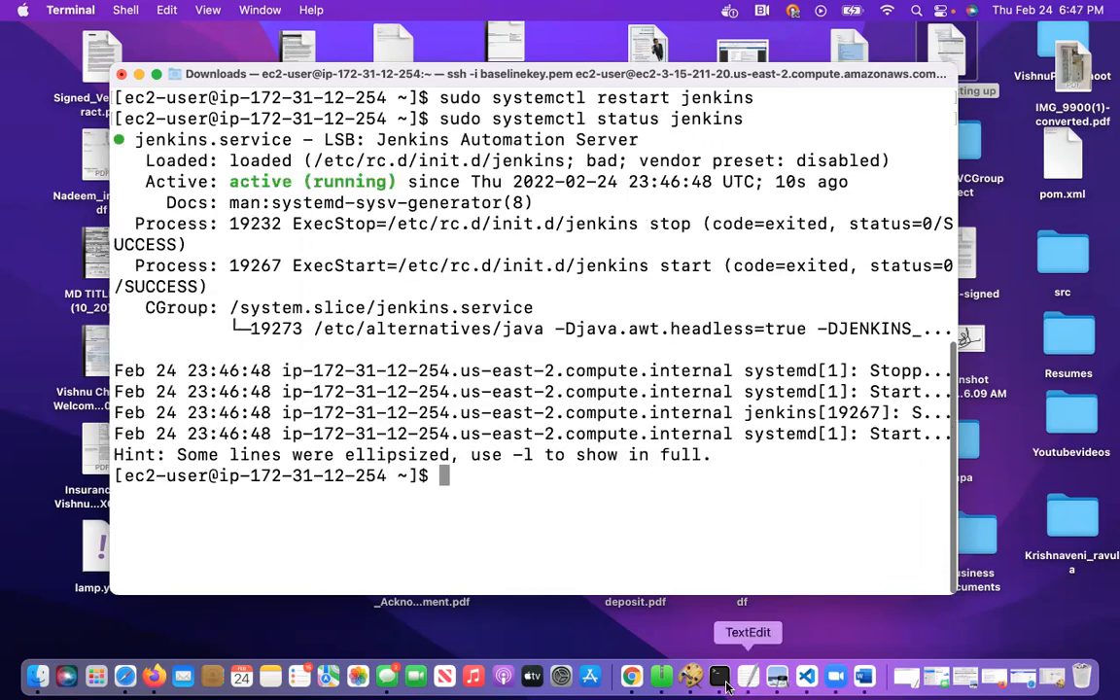
Switch back to Chrome, reload the Jenkins page and sign in with the account username and password
click(632, 678)
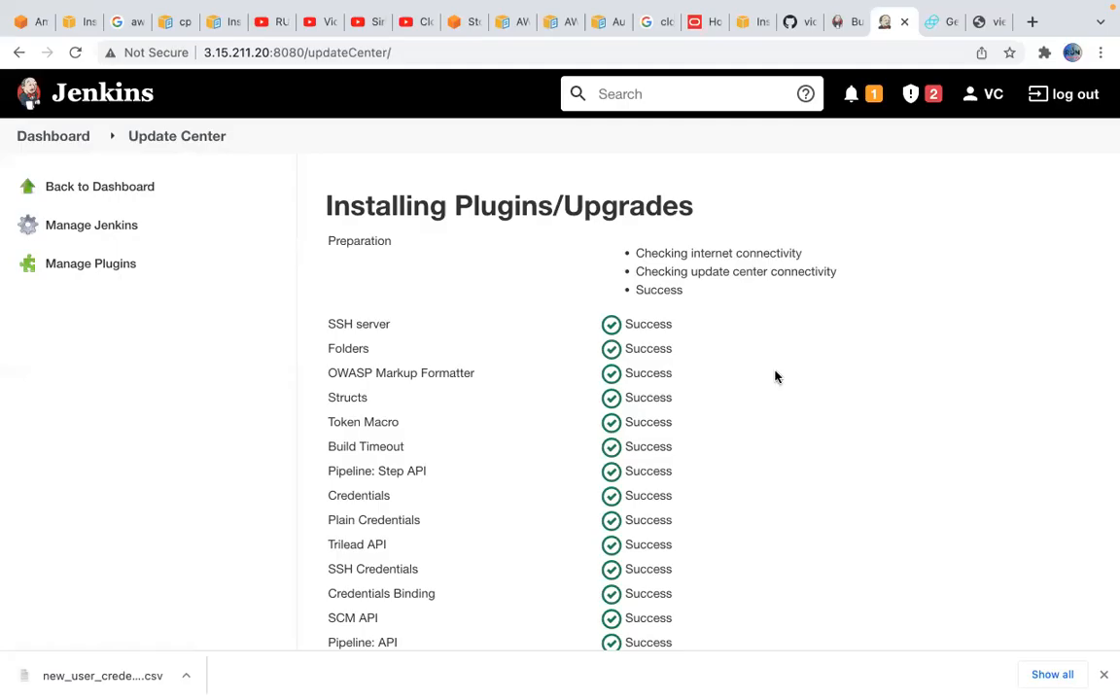
click(77, 54)
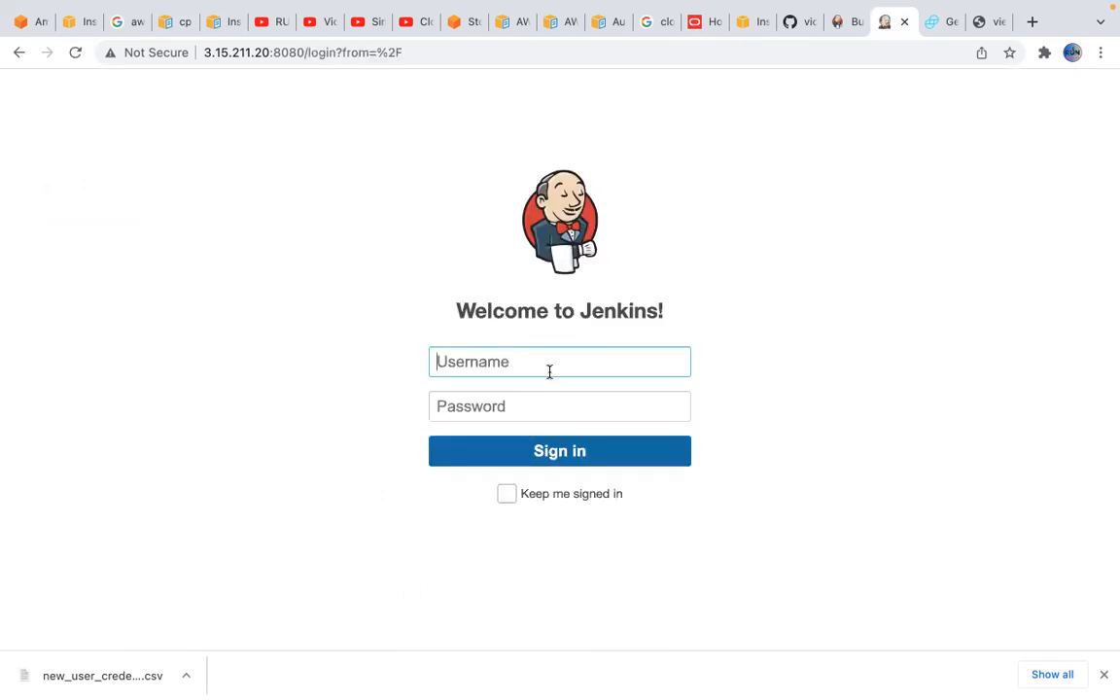
text(vcgroup)
key(Tab)
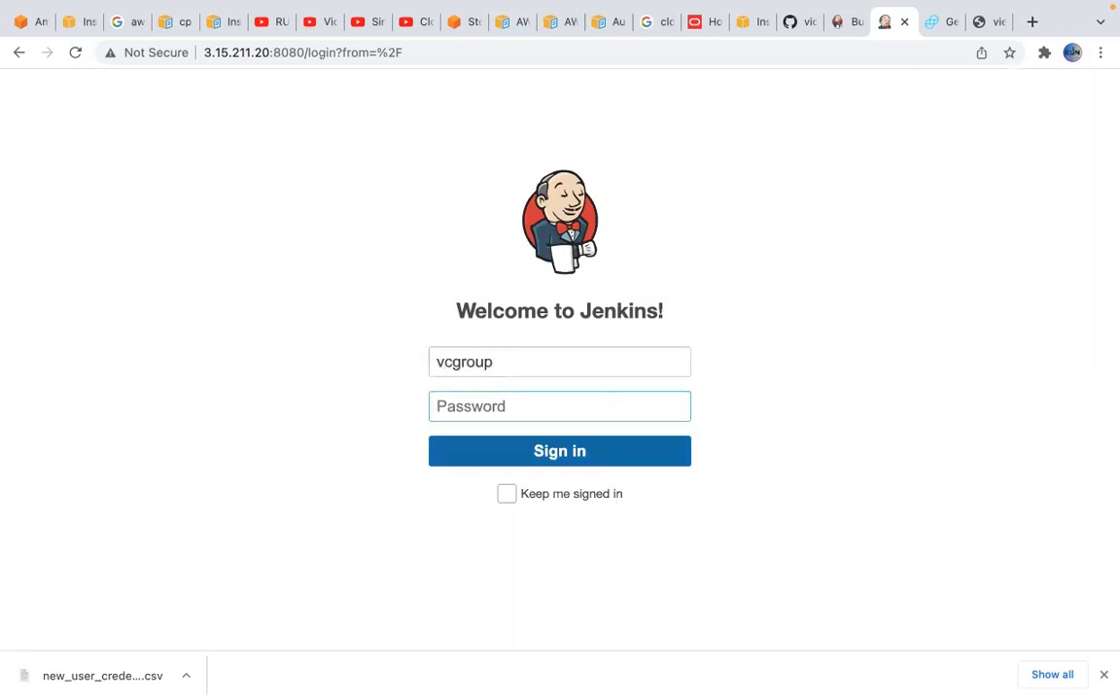
text(*)
click(571, 457)
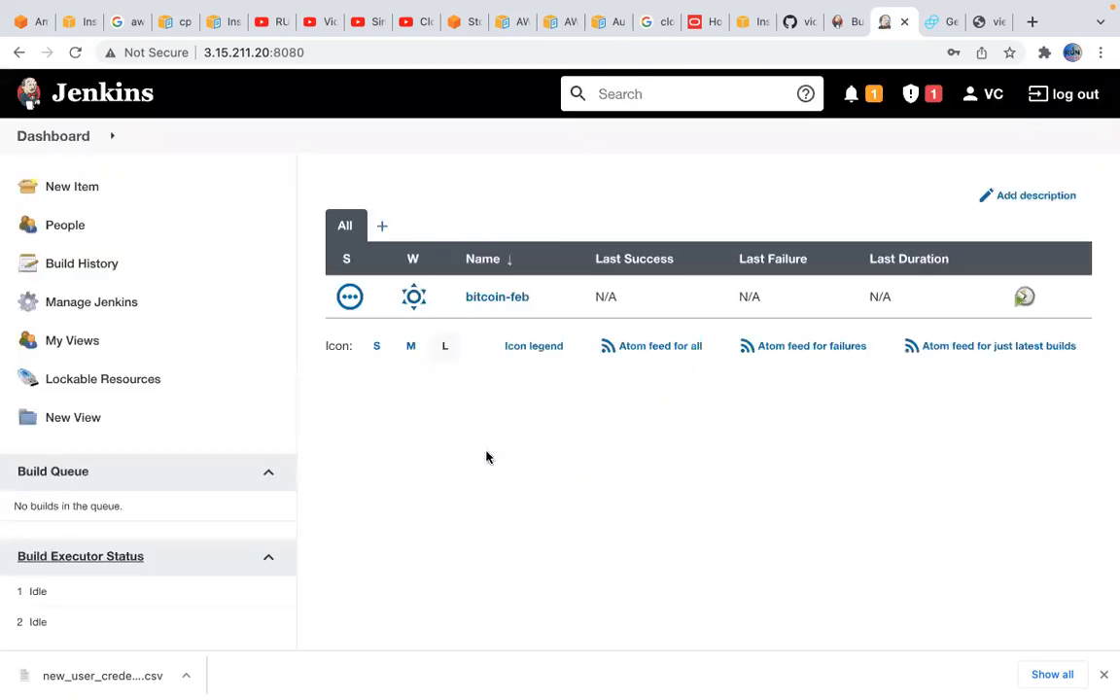
Open the available plugins through Manage Jenkins, search for "ansible" and clear the search
click(111, 305)
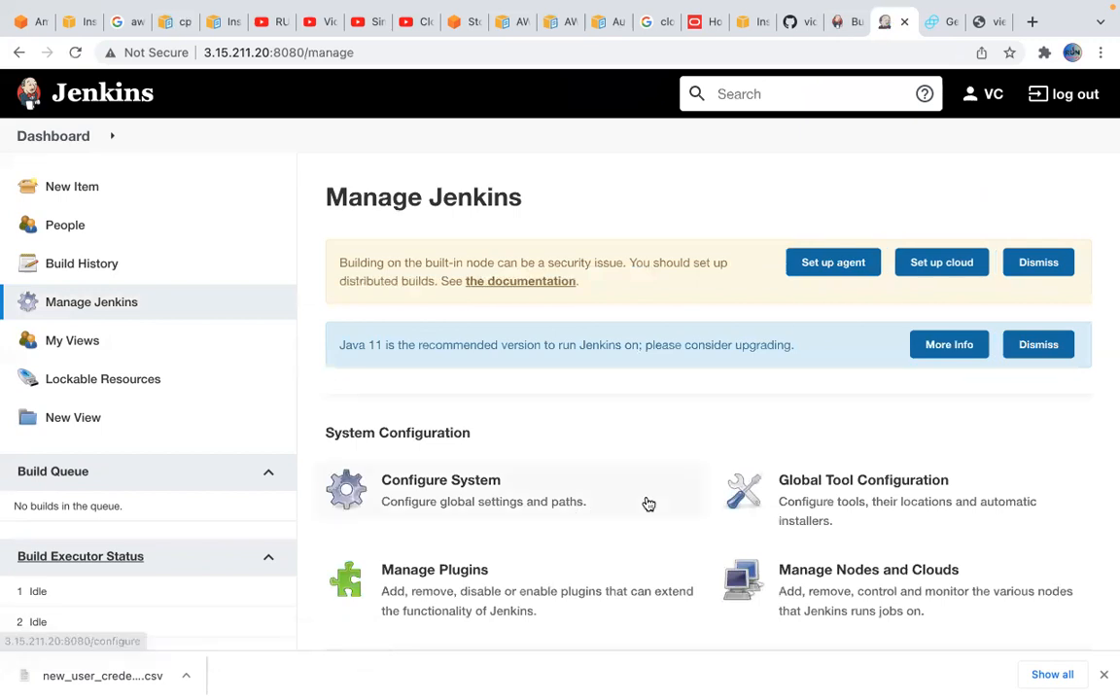
scroll(583, 498, down, 2)
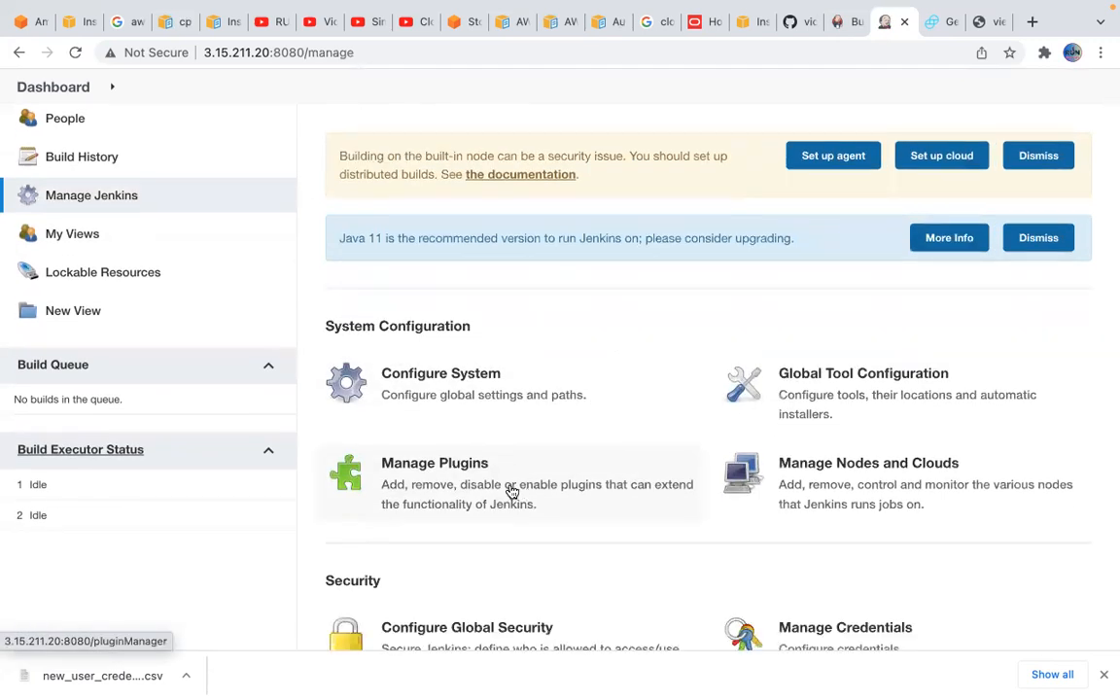
click(511, 492)
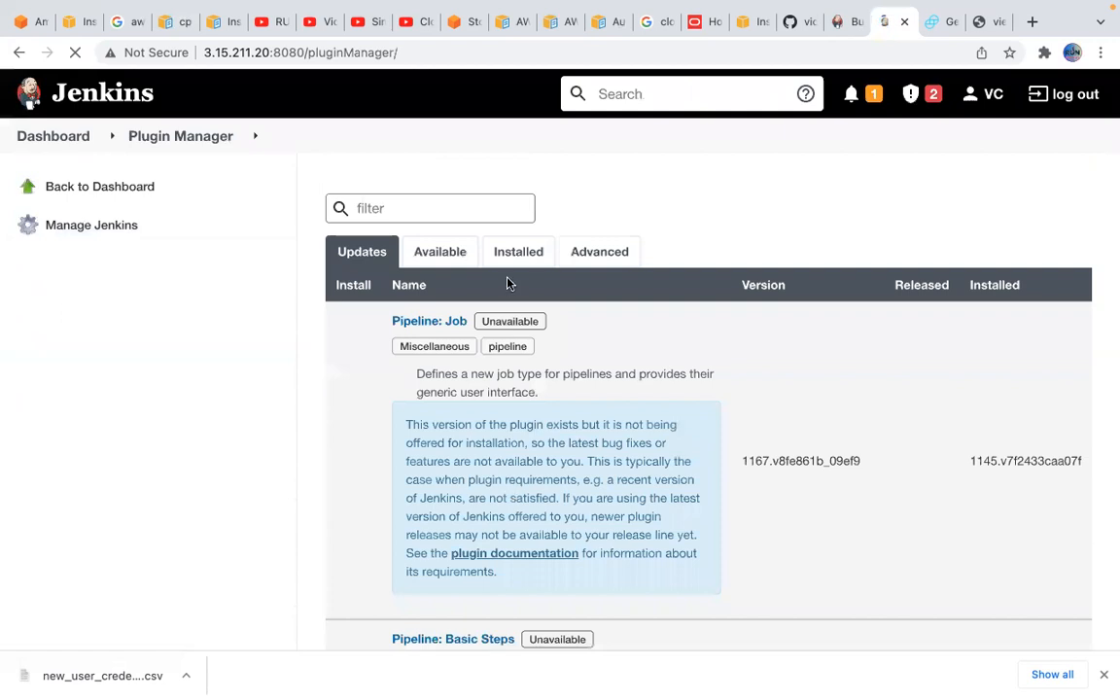
click(442, 251)
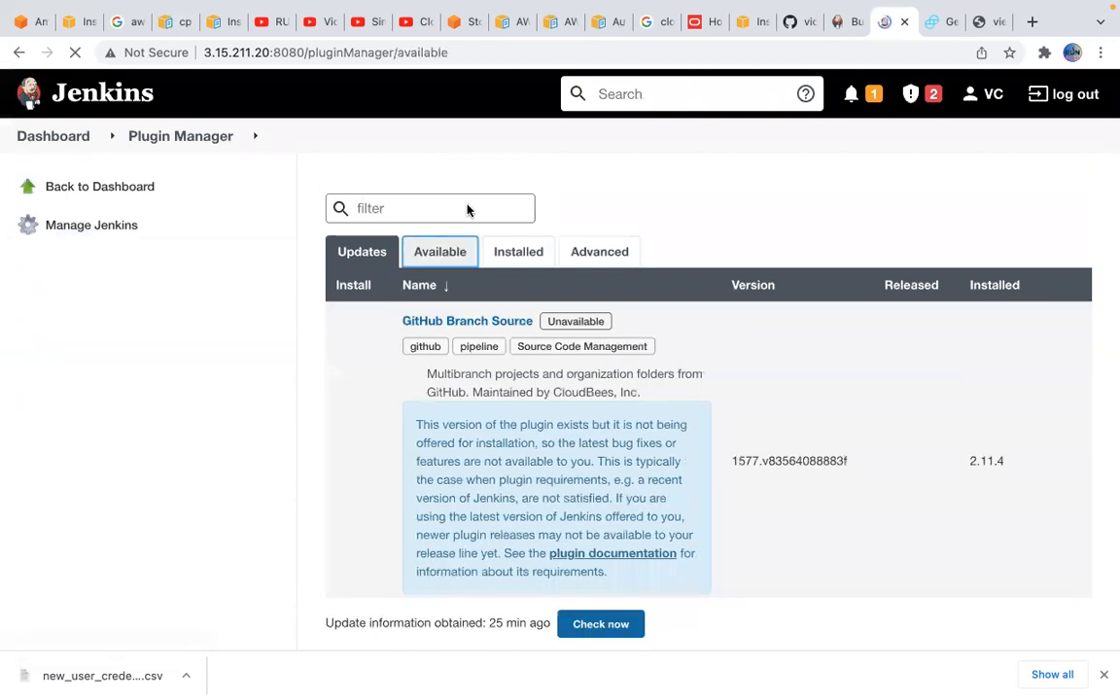
text(ansible)
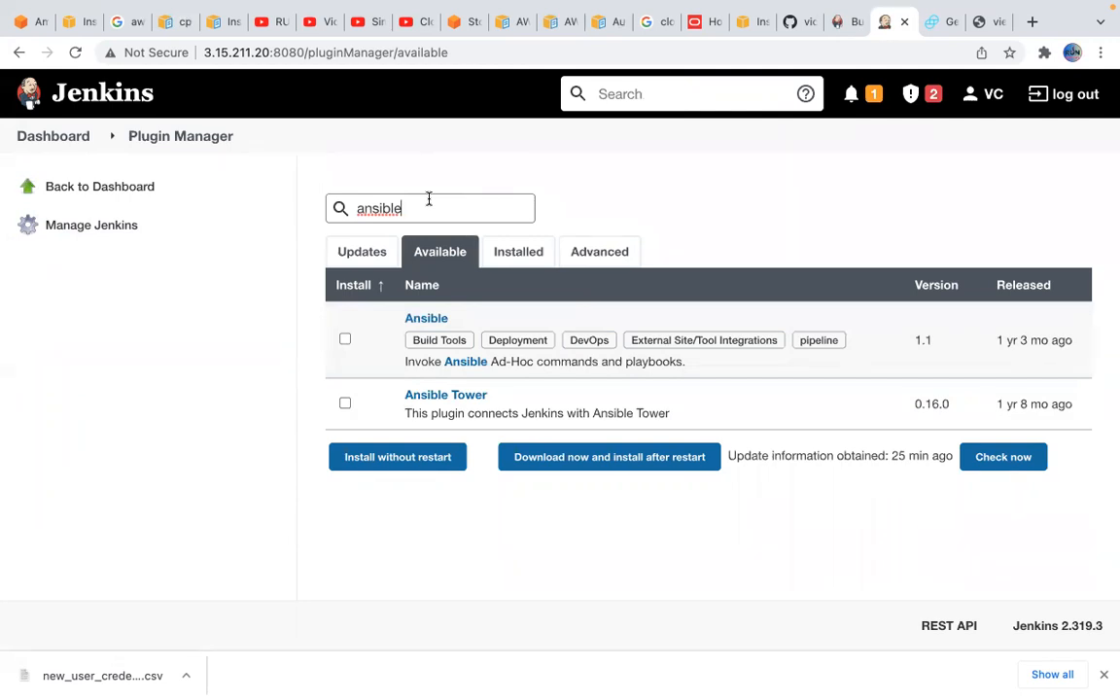
key(BackSpace)
key(BackSpace)
key(BackSpace)
key(BackSpace)
key(BackSpace)
key(BackSpace)
key(BackSpace)
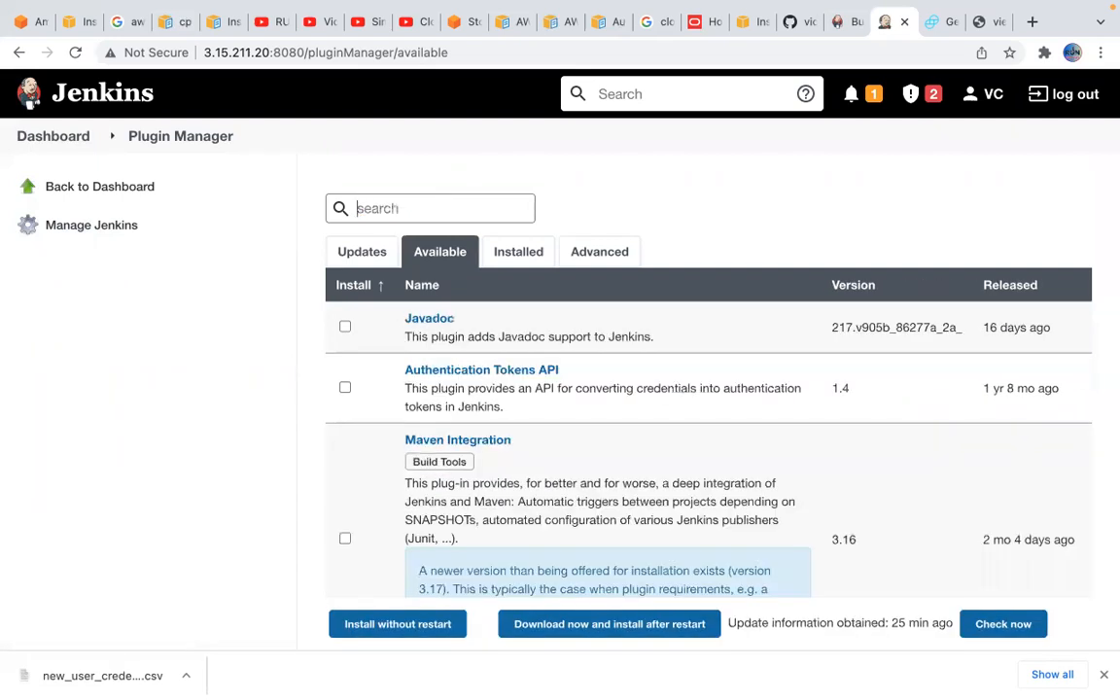
Go to Configure Global Security through Manage Jenkins and examine the Security Realm and Authorization settings
click(88, 193)
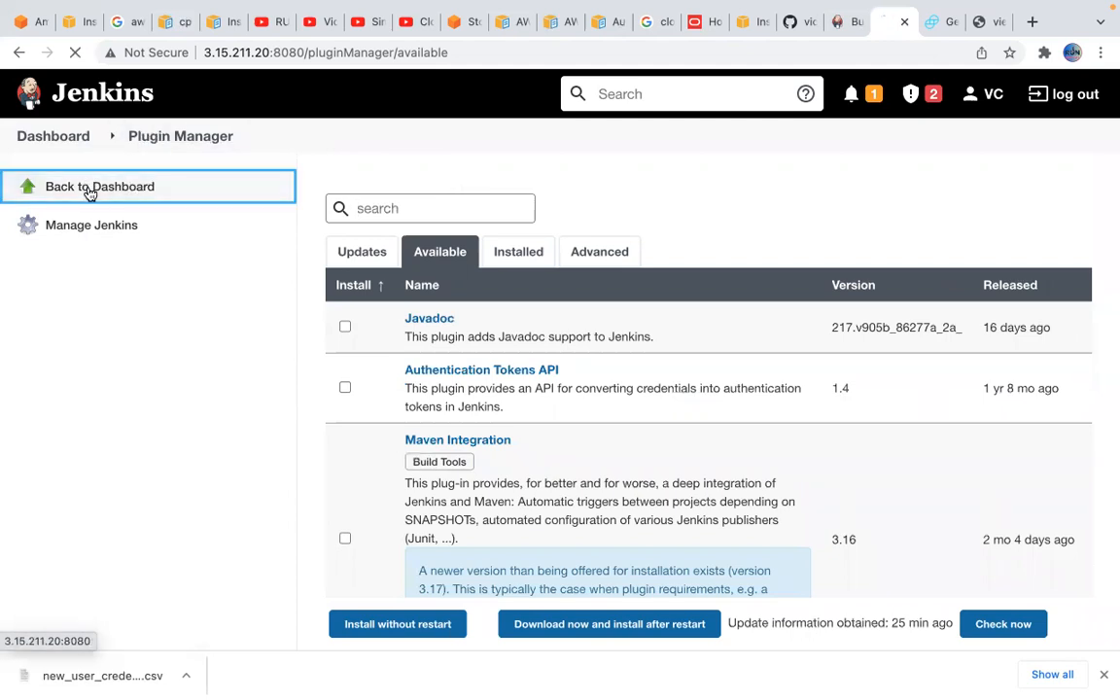
click(114, 310)
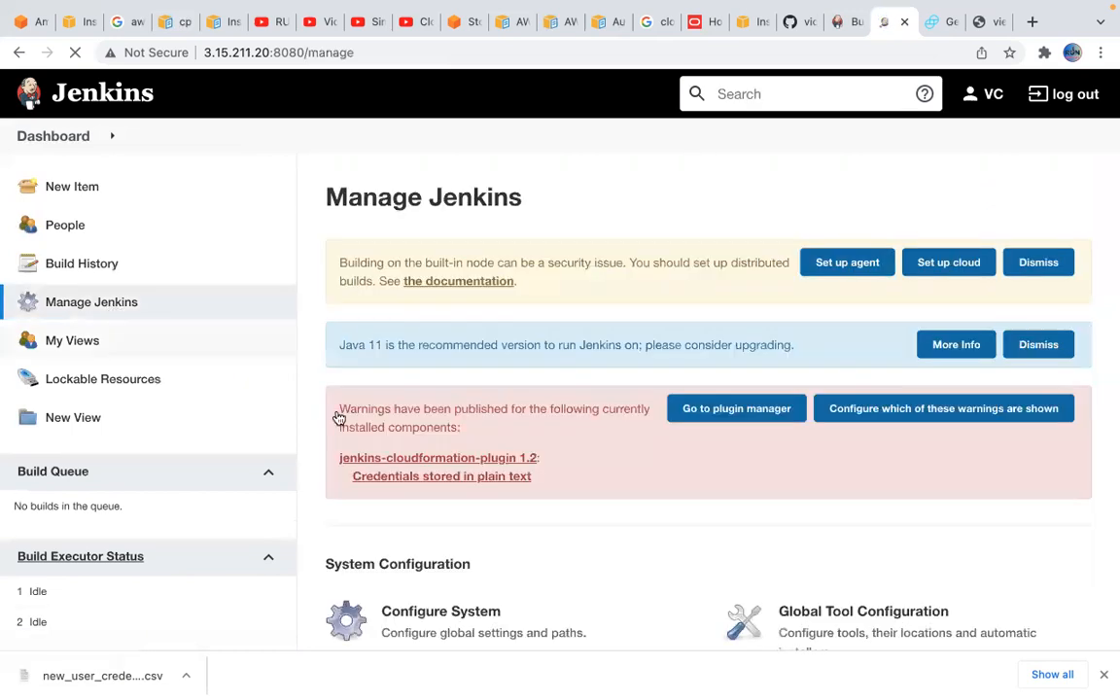
scroll(486, 442, down, 3)
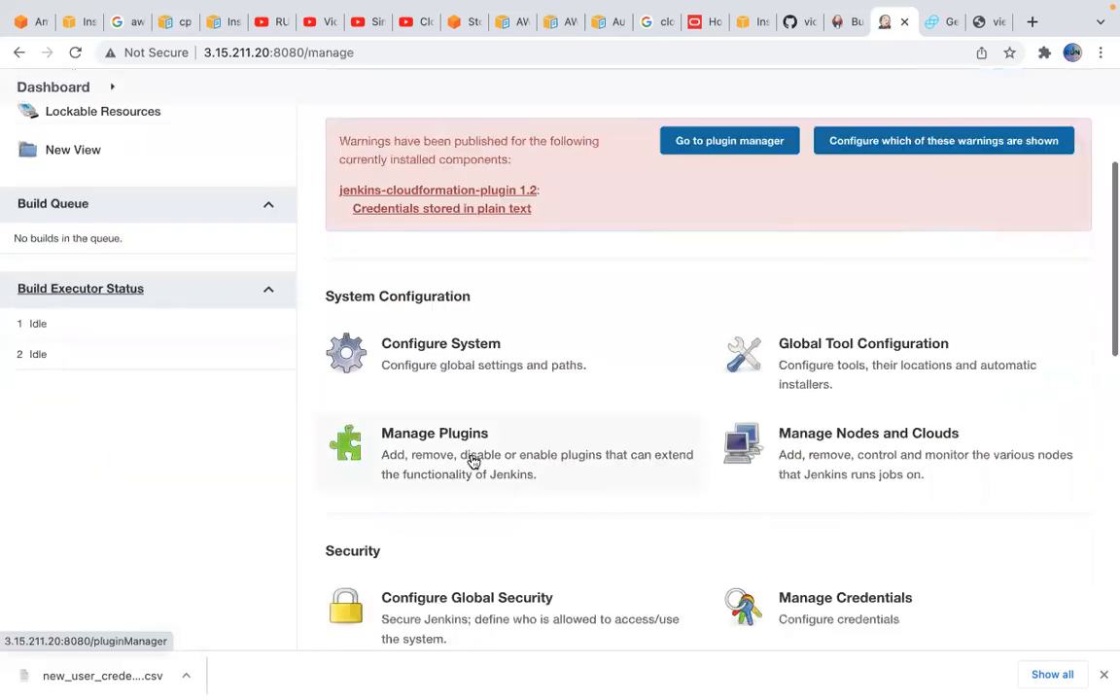
scroll(505, 541, down, 1)
click(534, 529)
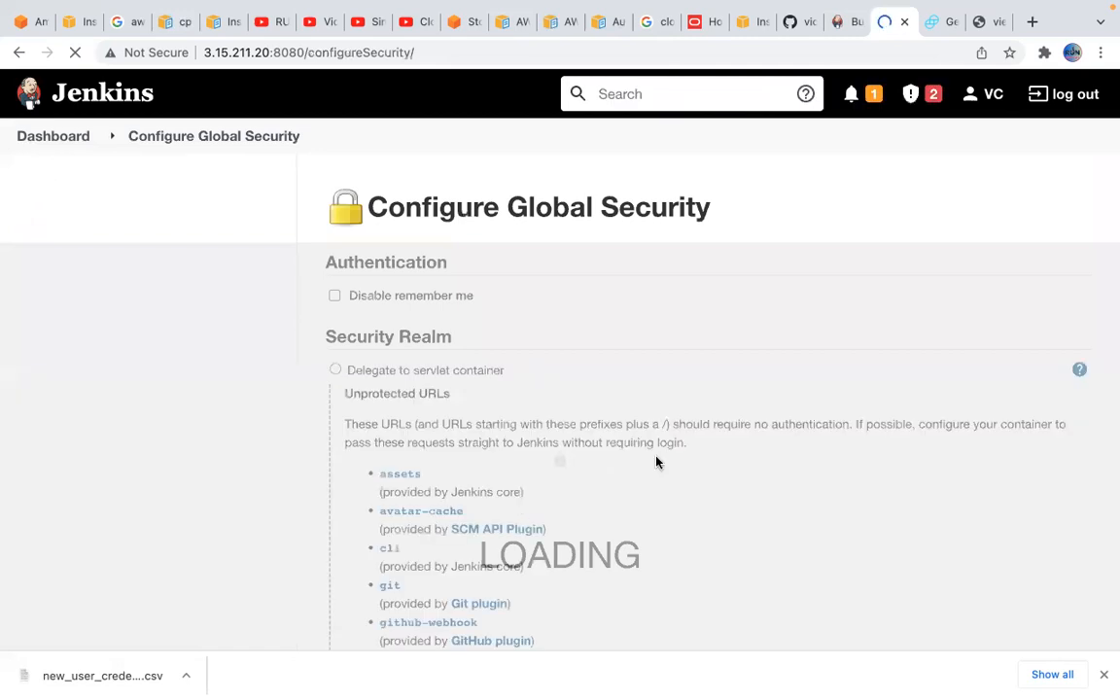
scroll(658, 460, down, 1)
scroll(658, 403, down, 3)
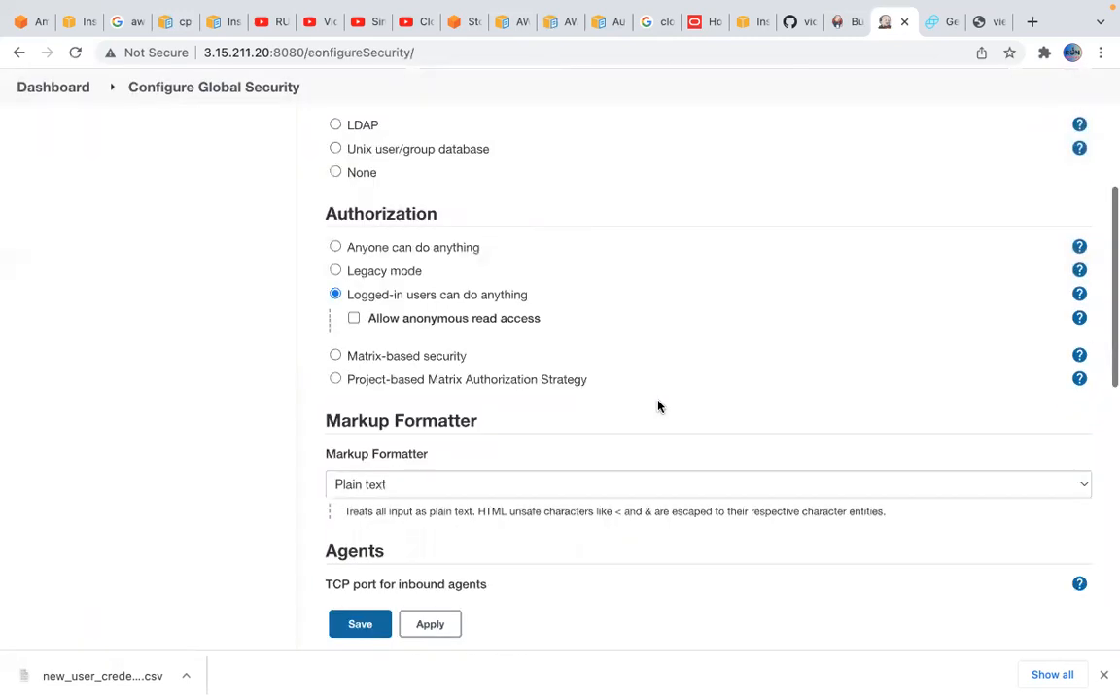
scroll(659, 402, up, 3)
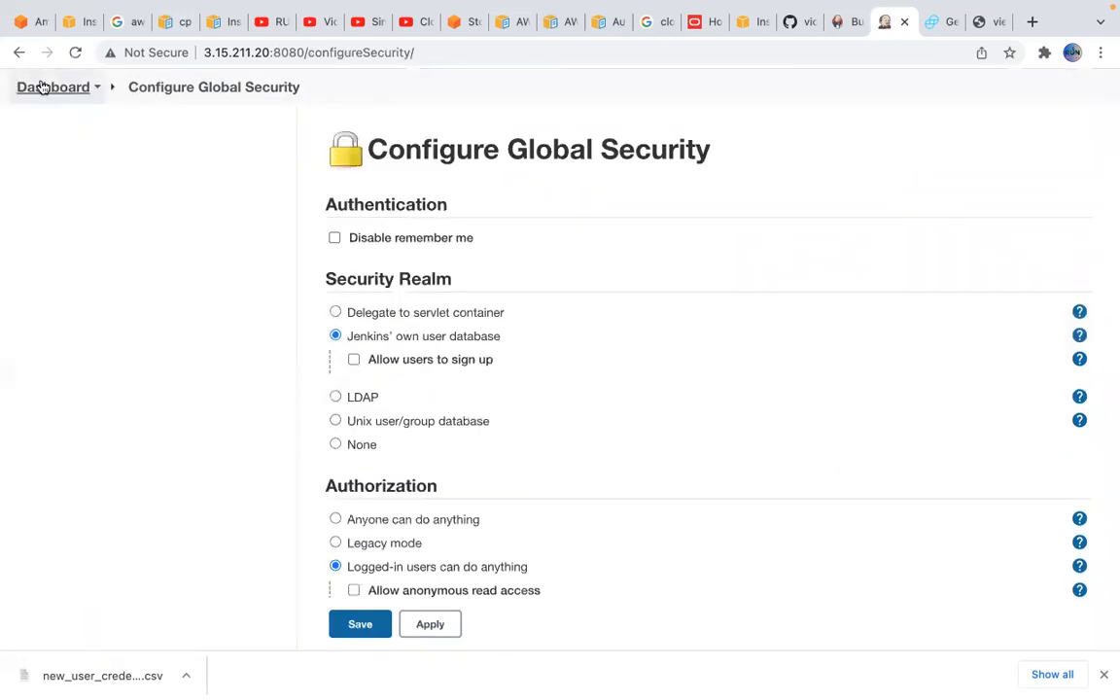
Return through the Dashboard to Manage Jenkins and show its Security options
click(43, 88)
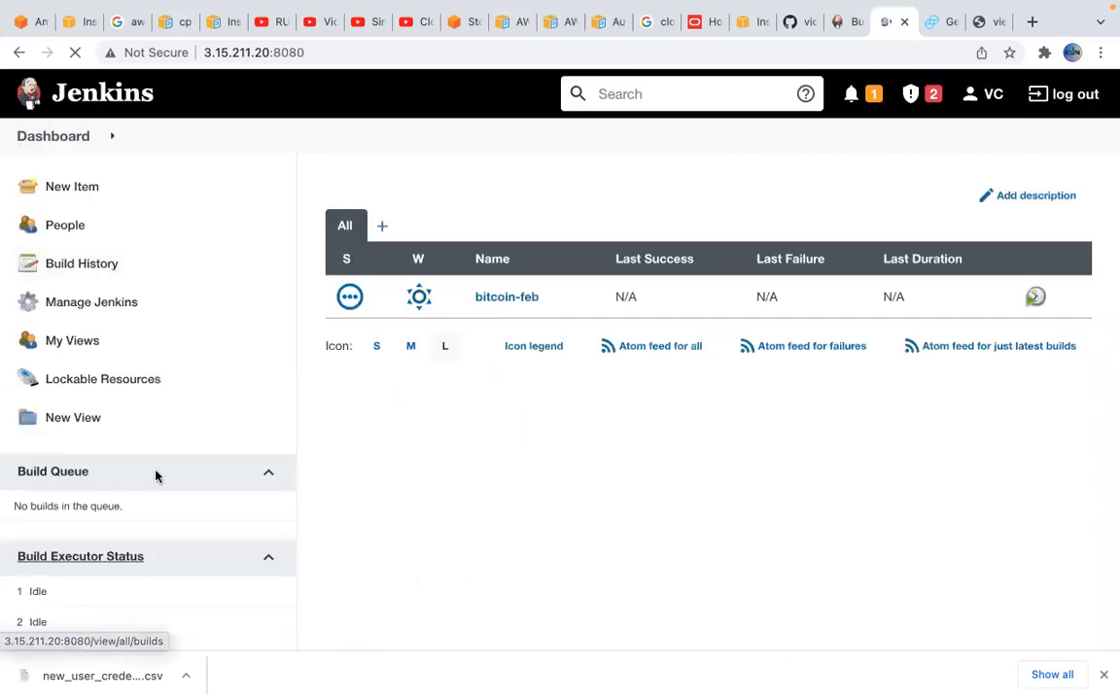
click(126, 313)
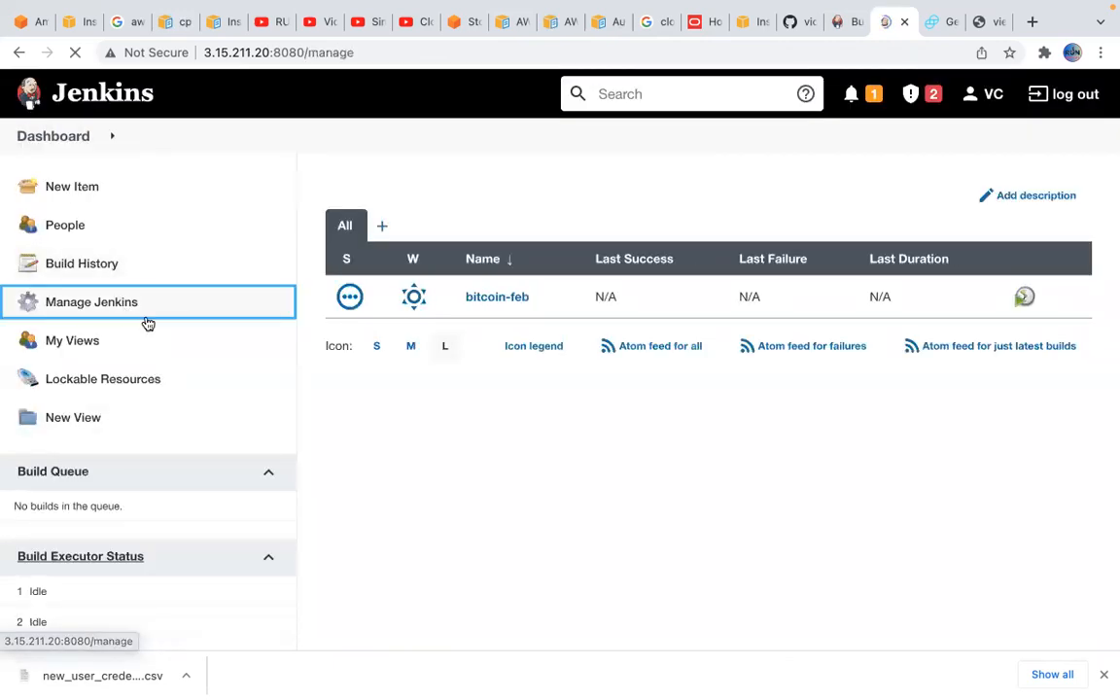
scroll(663, 539, down, 2)
scroll(663, 539, down, 5)
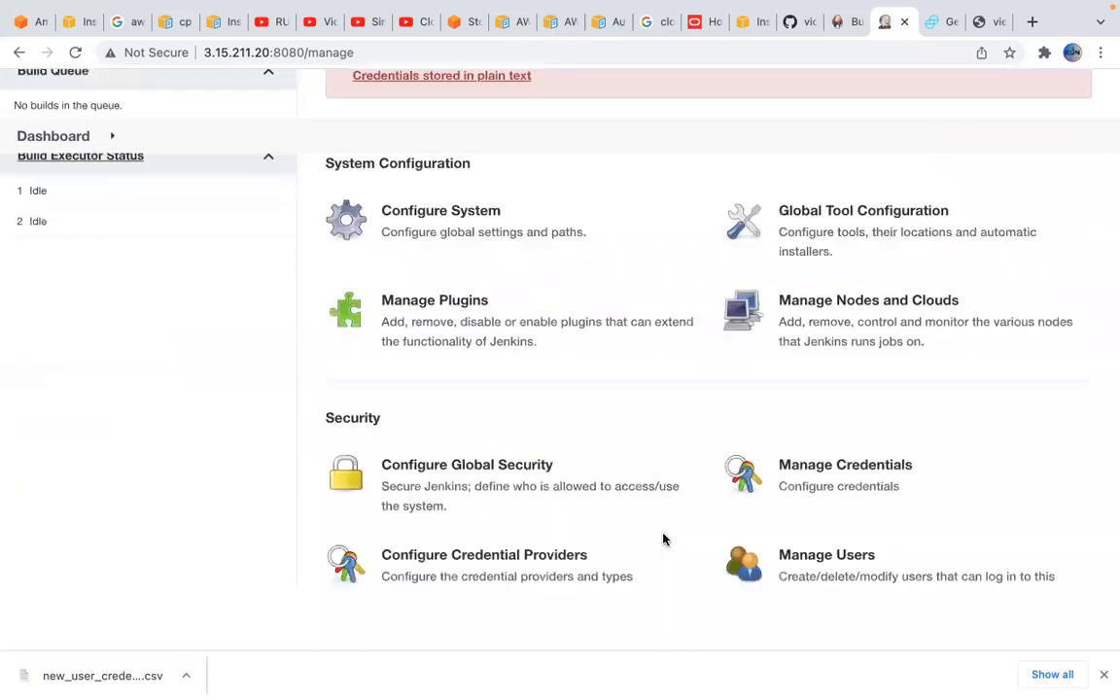